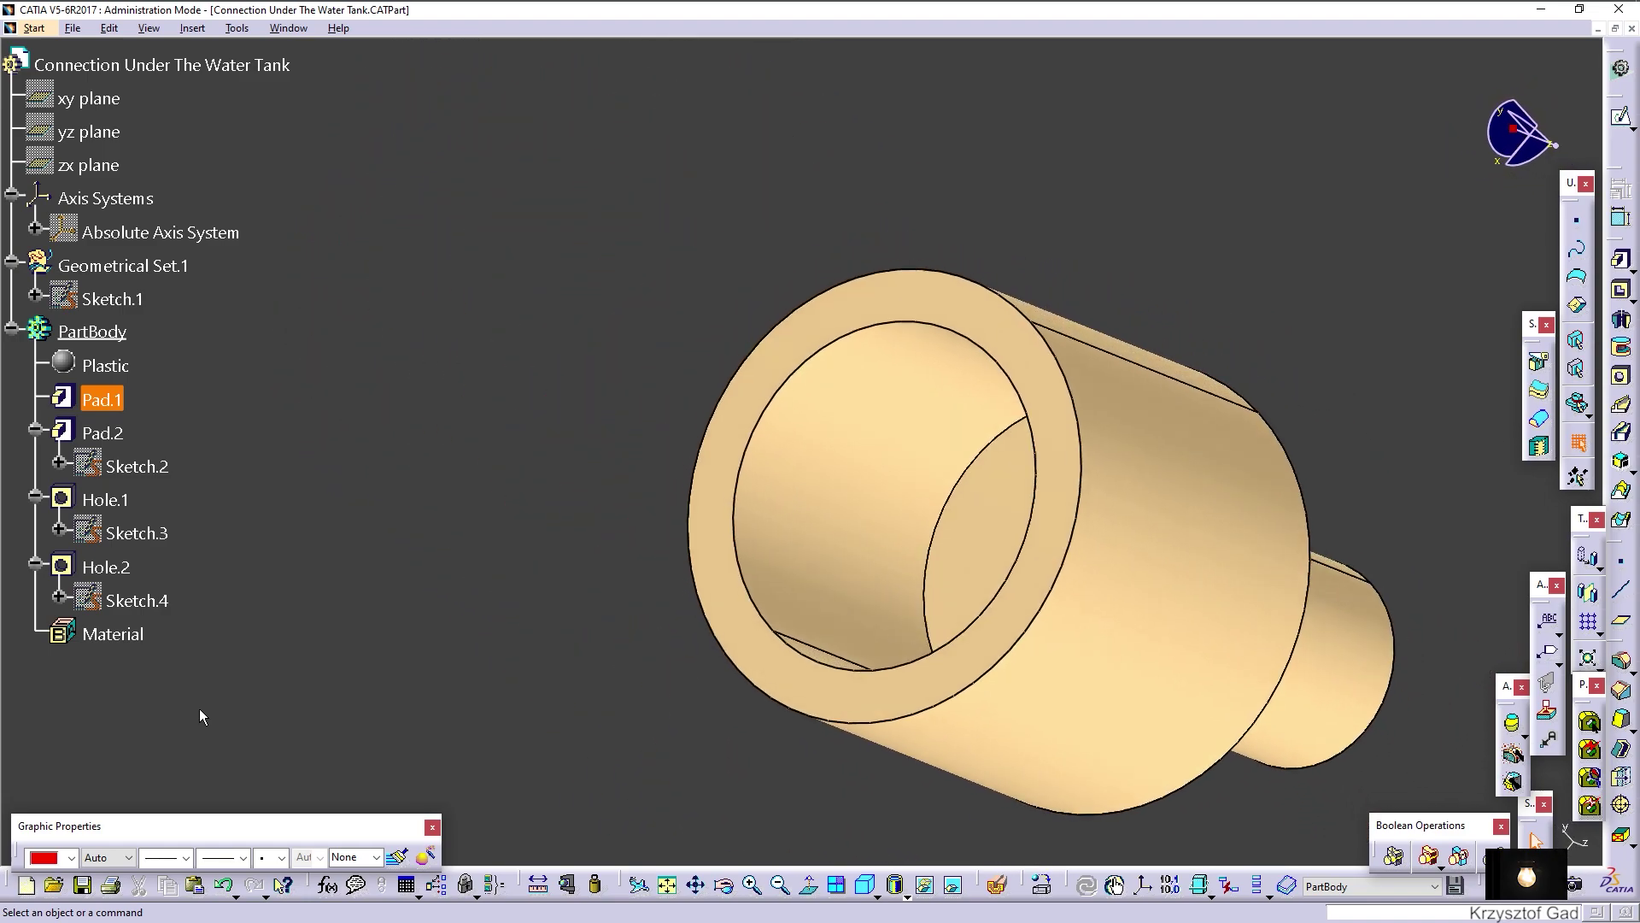
Create a new Drafting drawing using the ISO standard and an A4 ISO portrait sheet
left_click(34, 27)
mouse_move(85, 249)
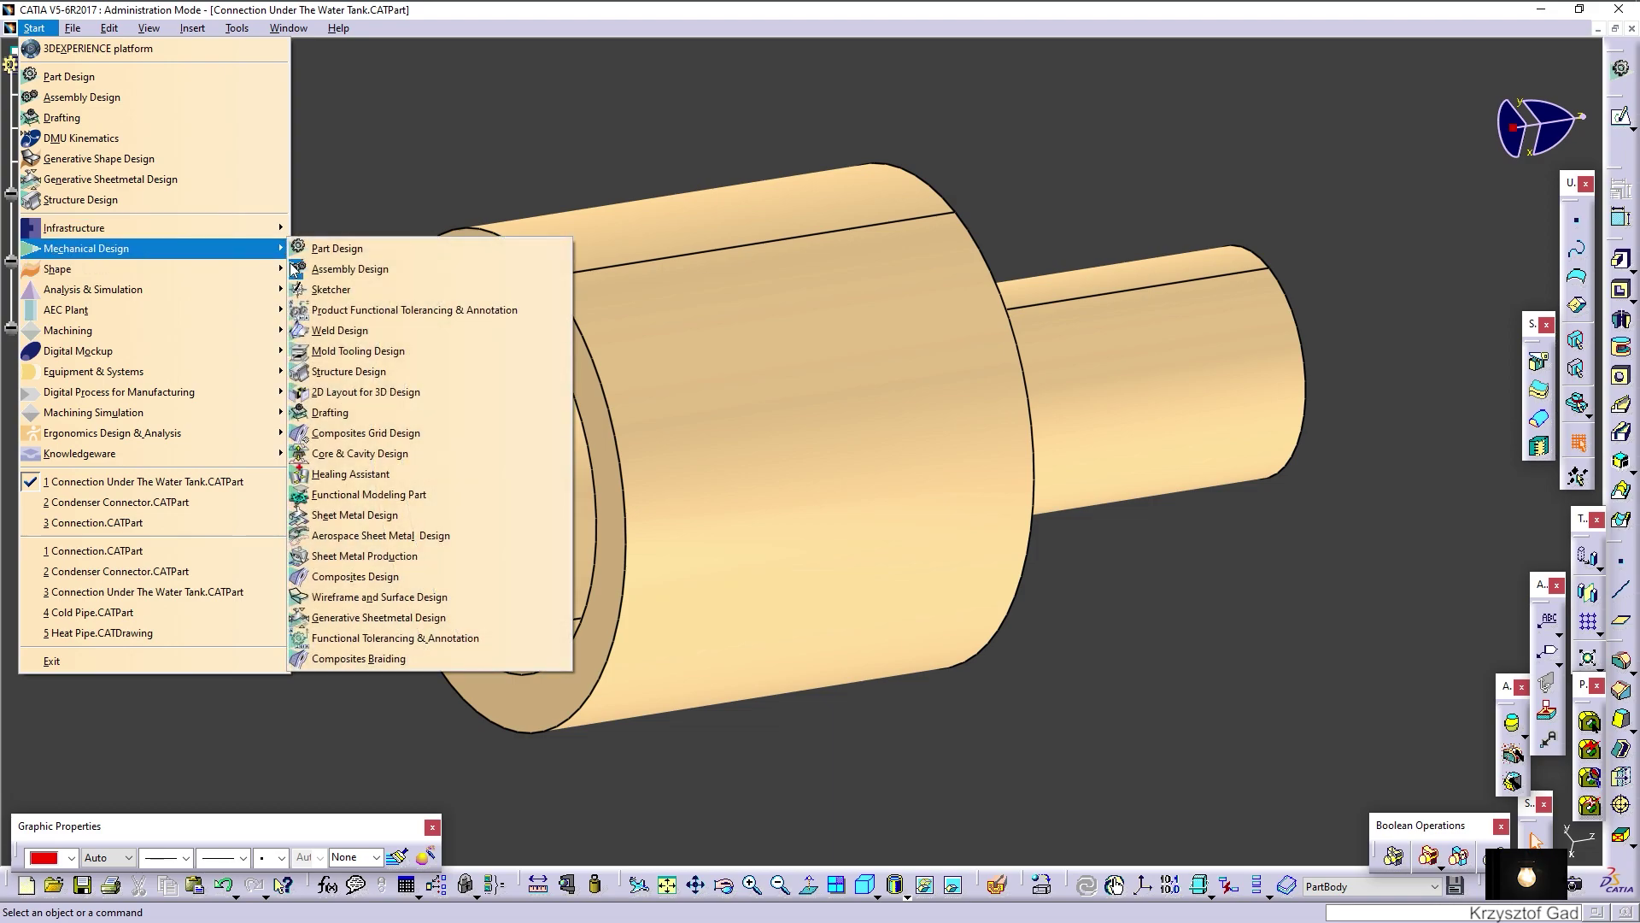
left_click(420, 413)
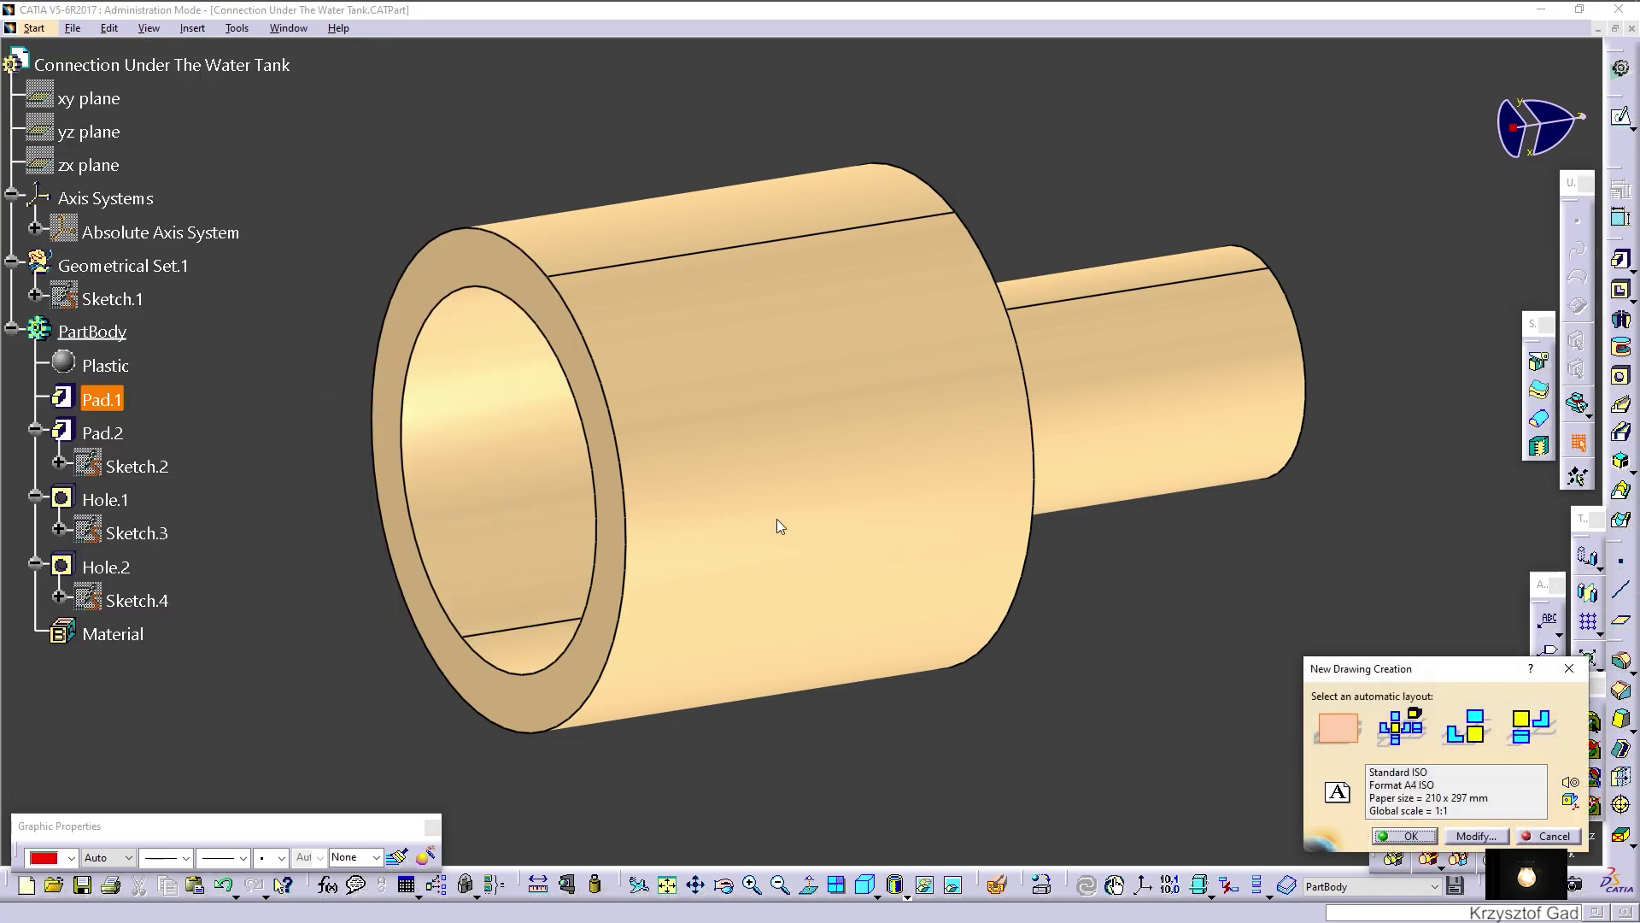
left_click(1467, 836)
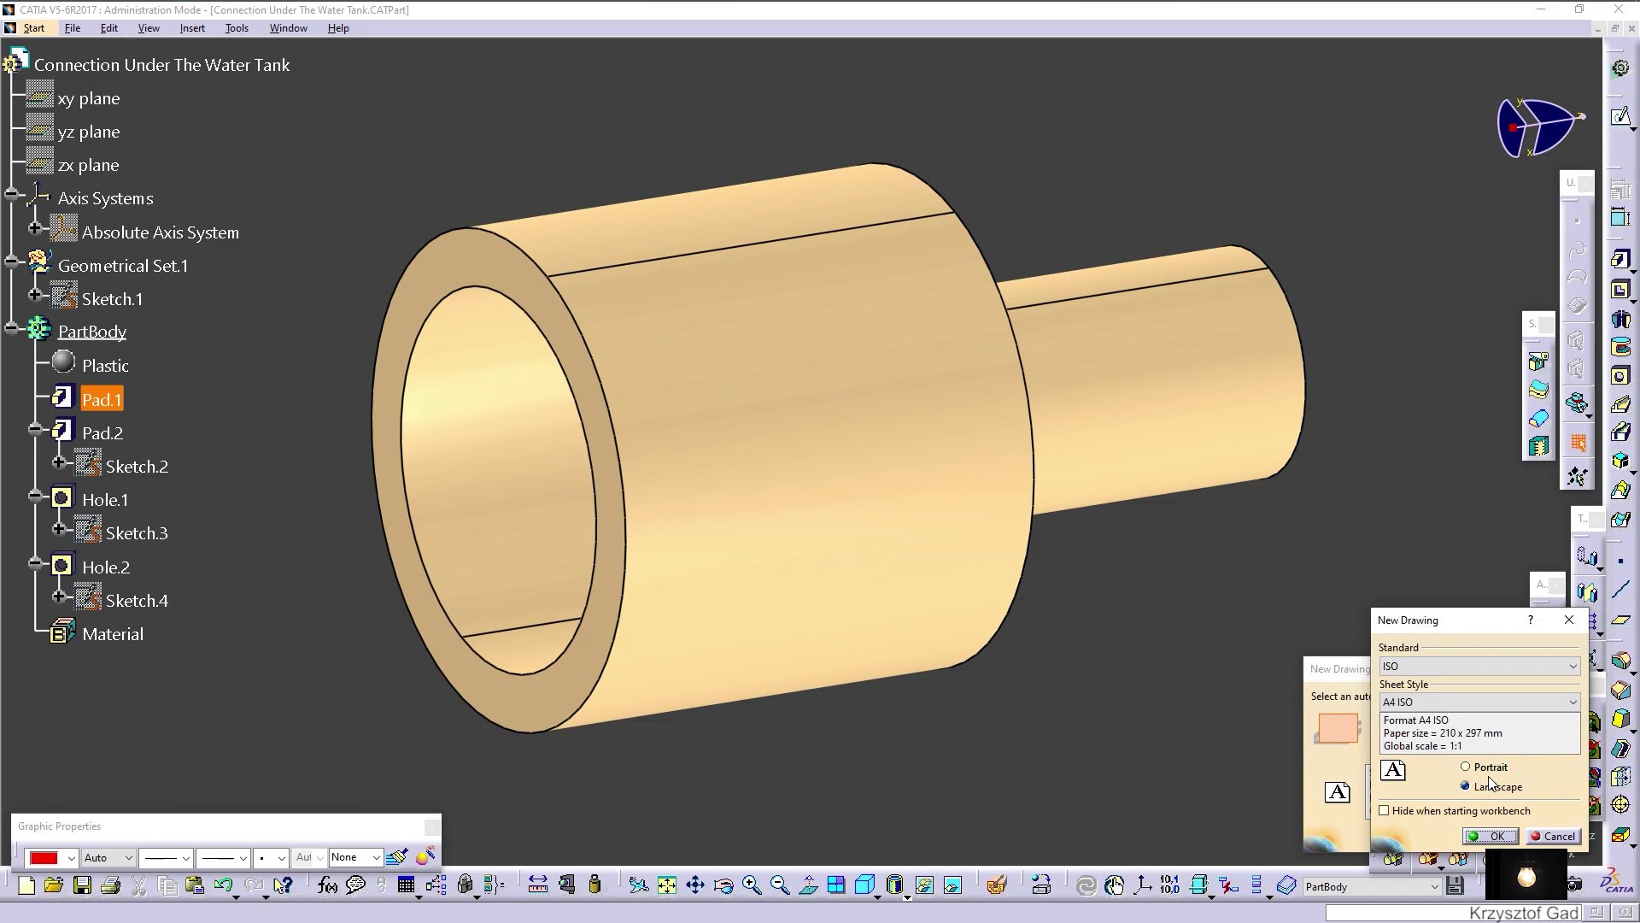
left_click(1484, 704)
left_click(1489, 795)
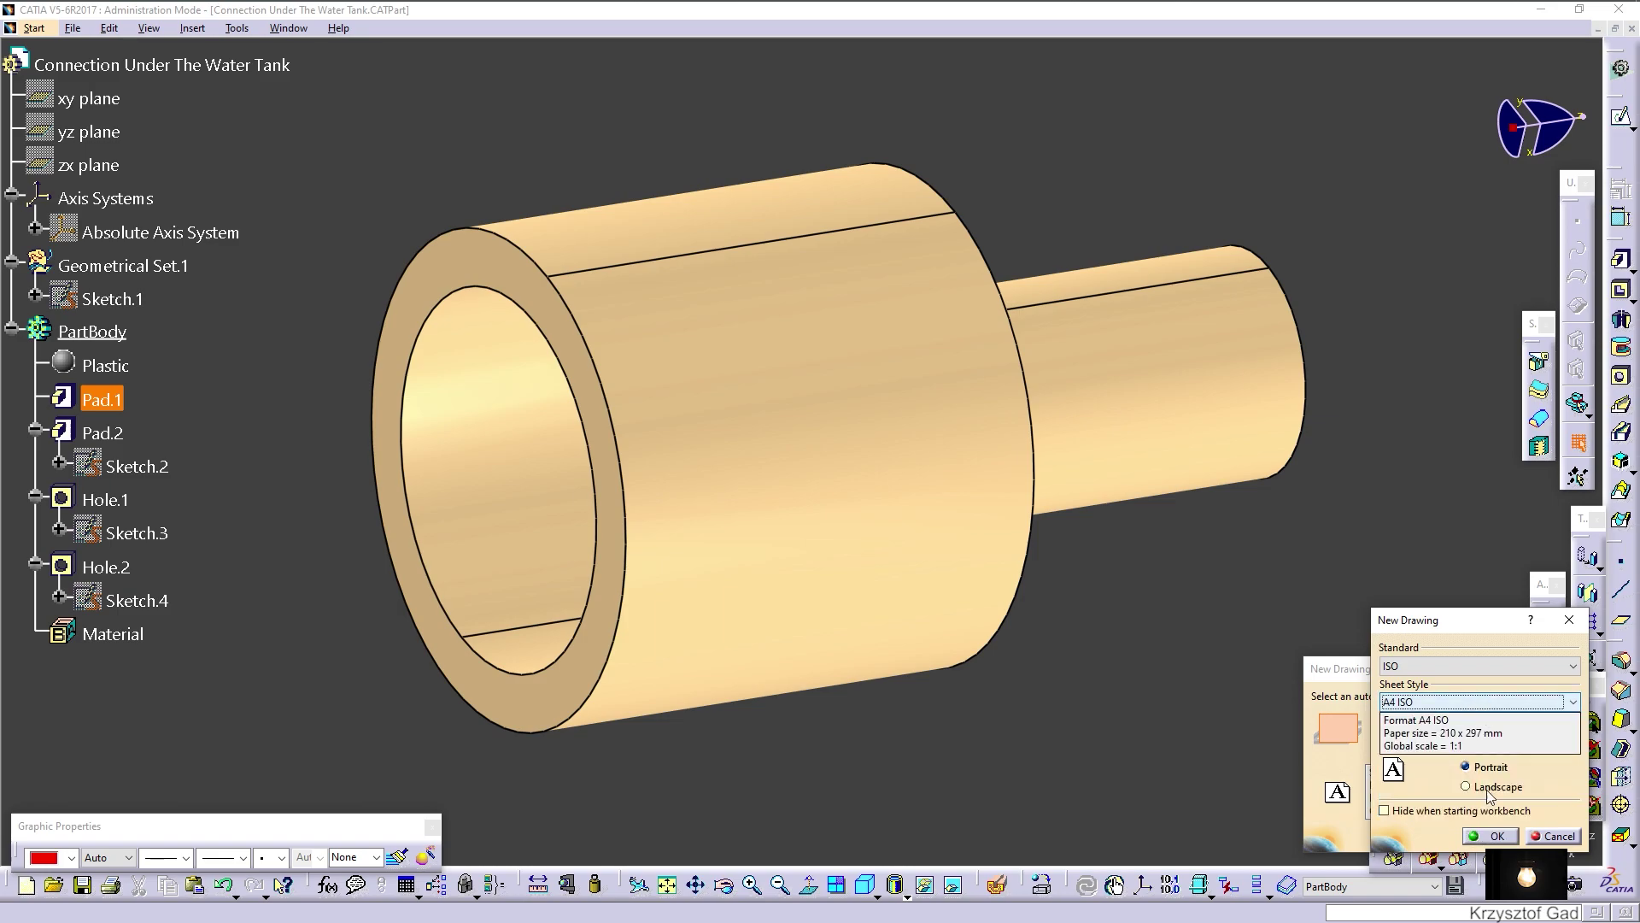
left_click(1497, 836)
left_click(1423, 843)
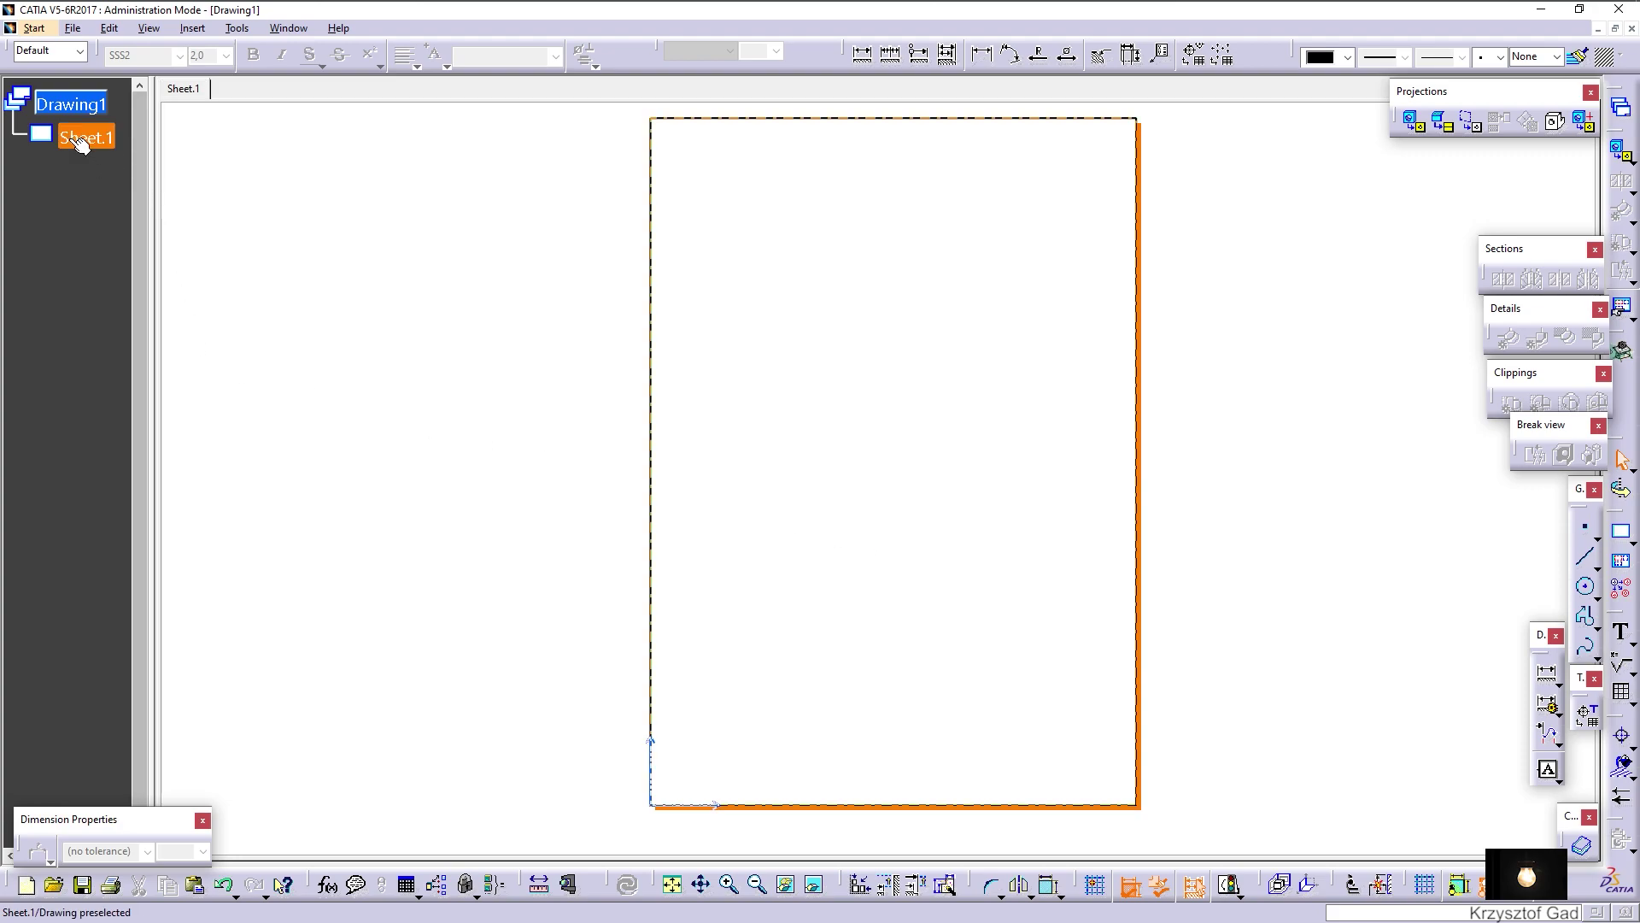
Set Sheet.1's scale to 2:1 in its properties
right_click(68, 135)
left_click(97, 275)
type("2:1")
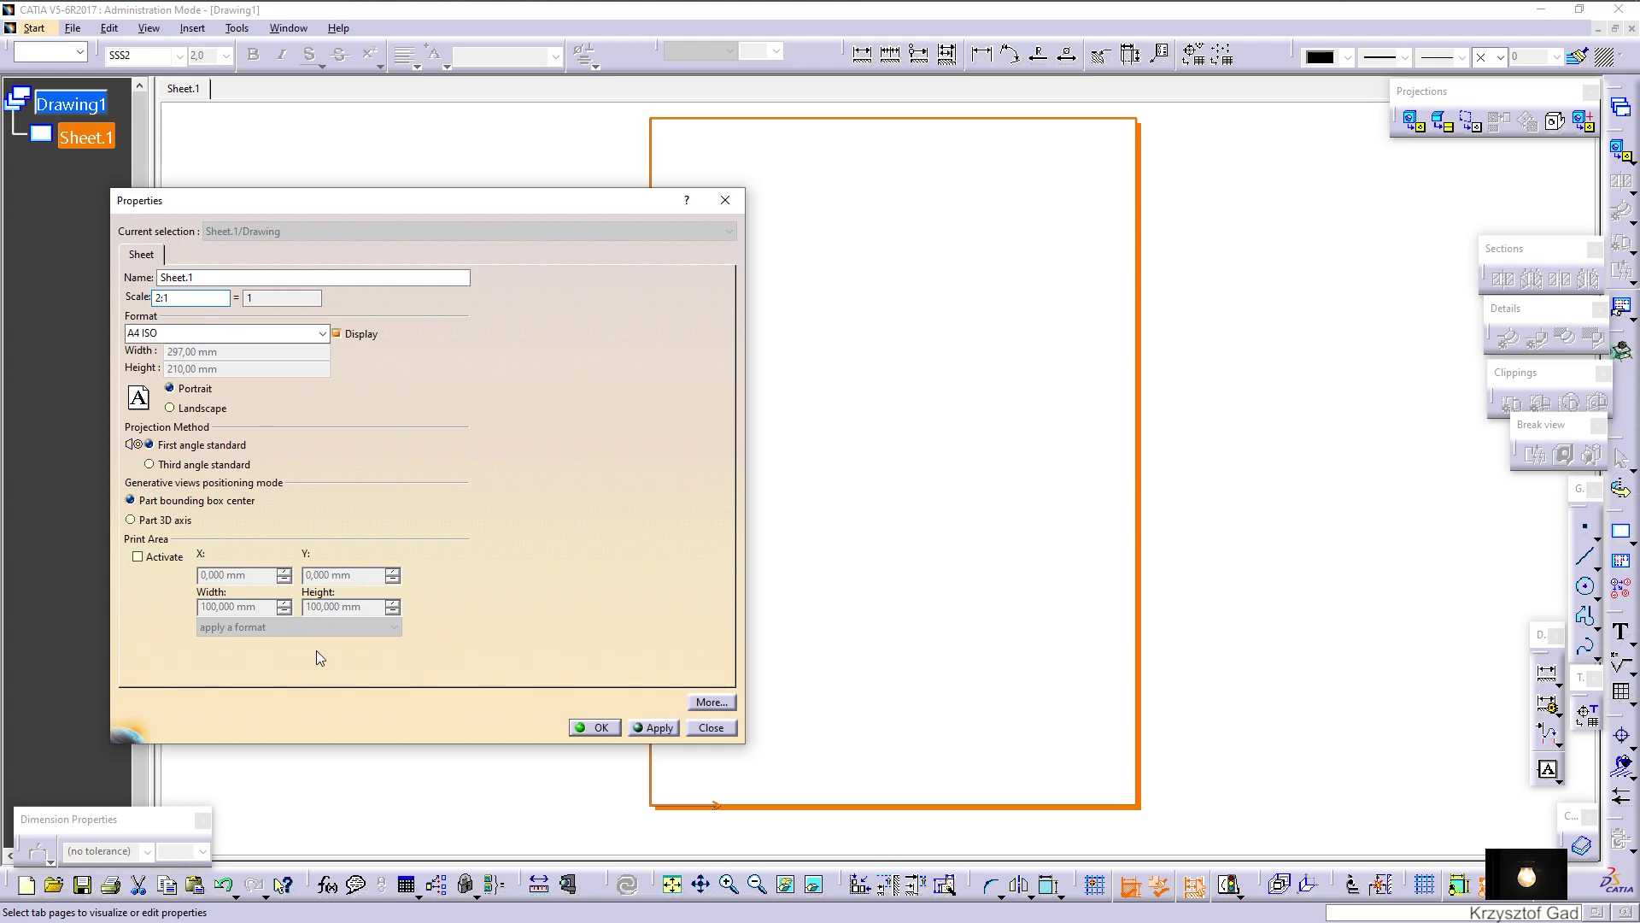
left_click(583, 726)
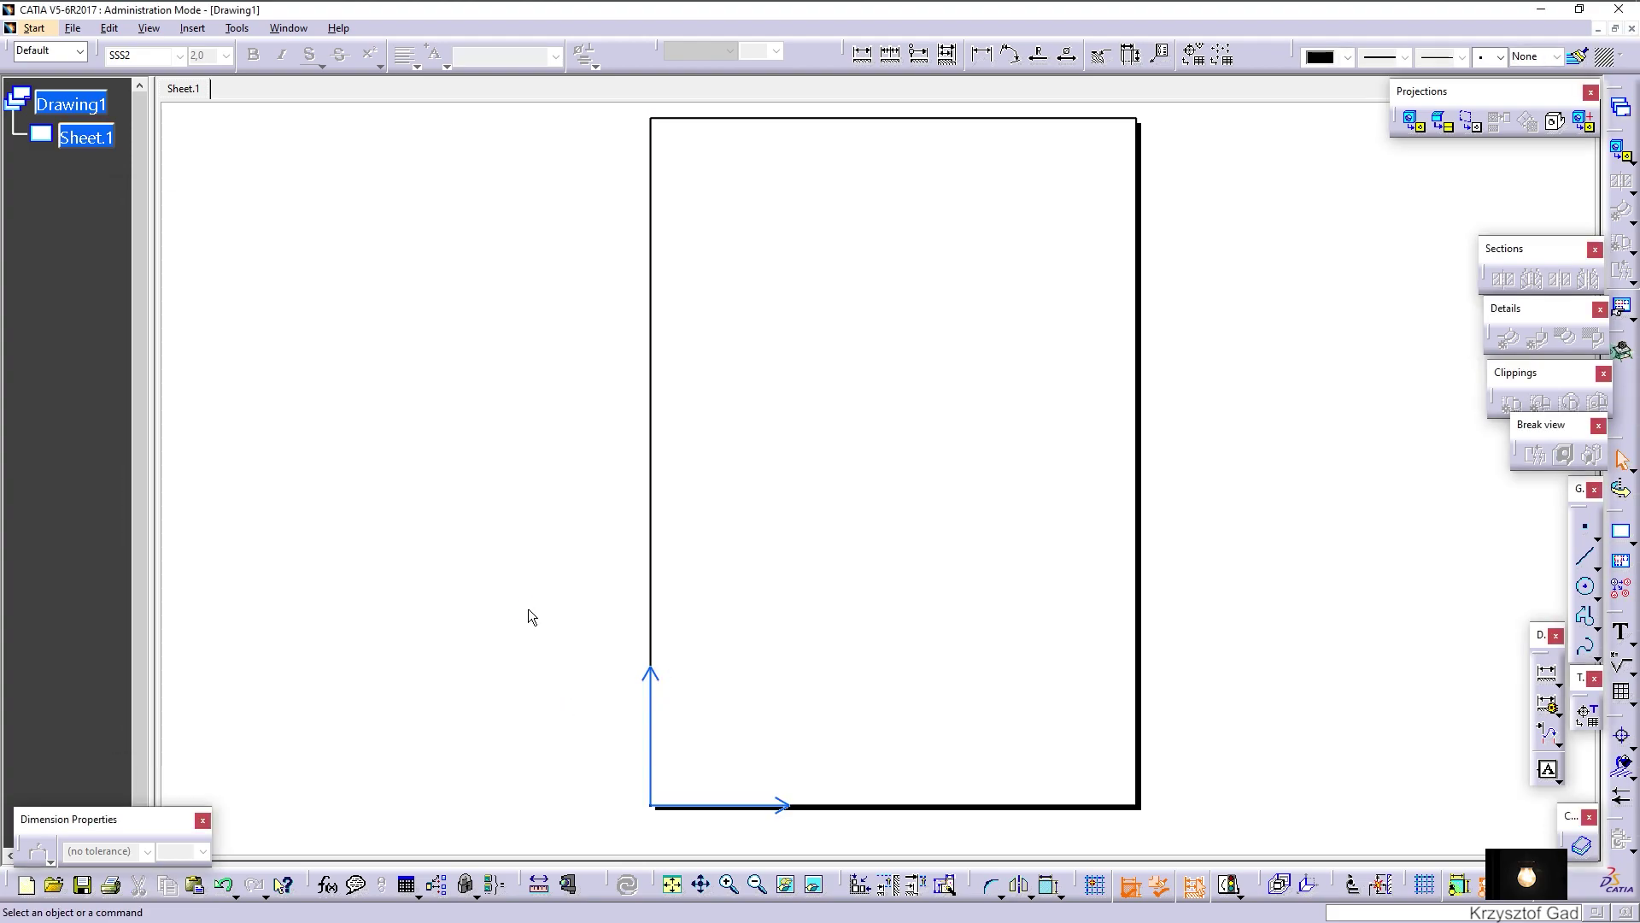
Place a horizontal front view of the connection part, referenced on its yz plane
left_click(1415, 127)
left_click(288, 28)
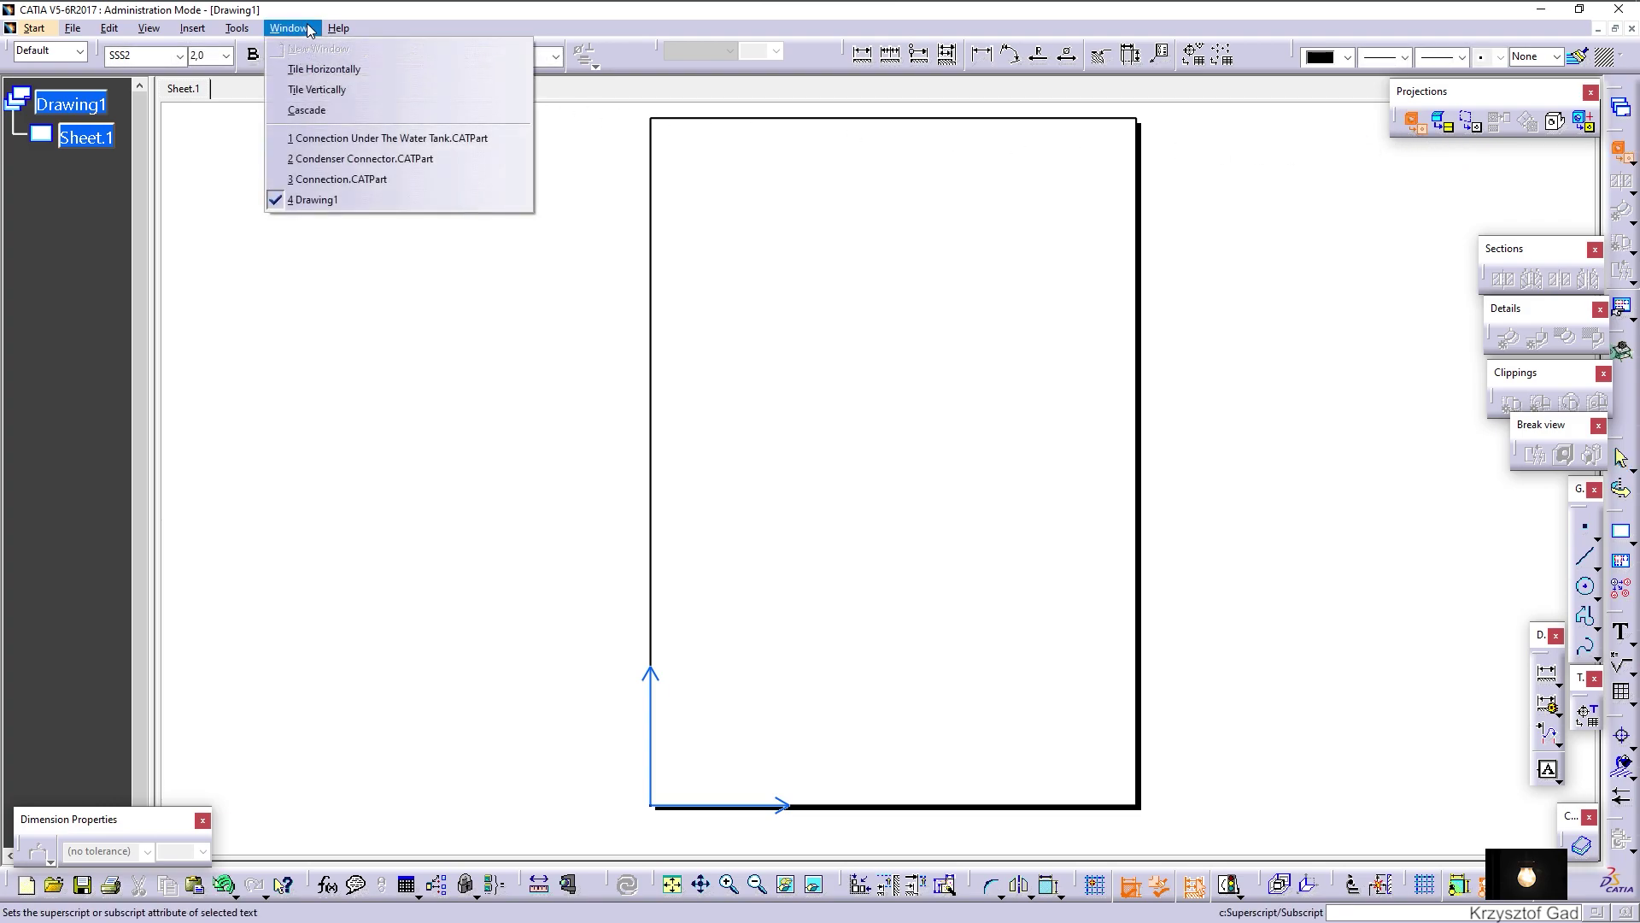
left_click(366, 134)
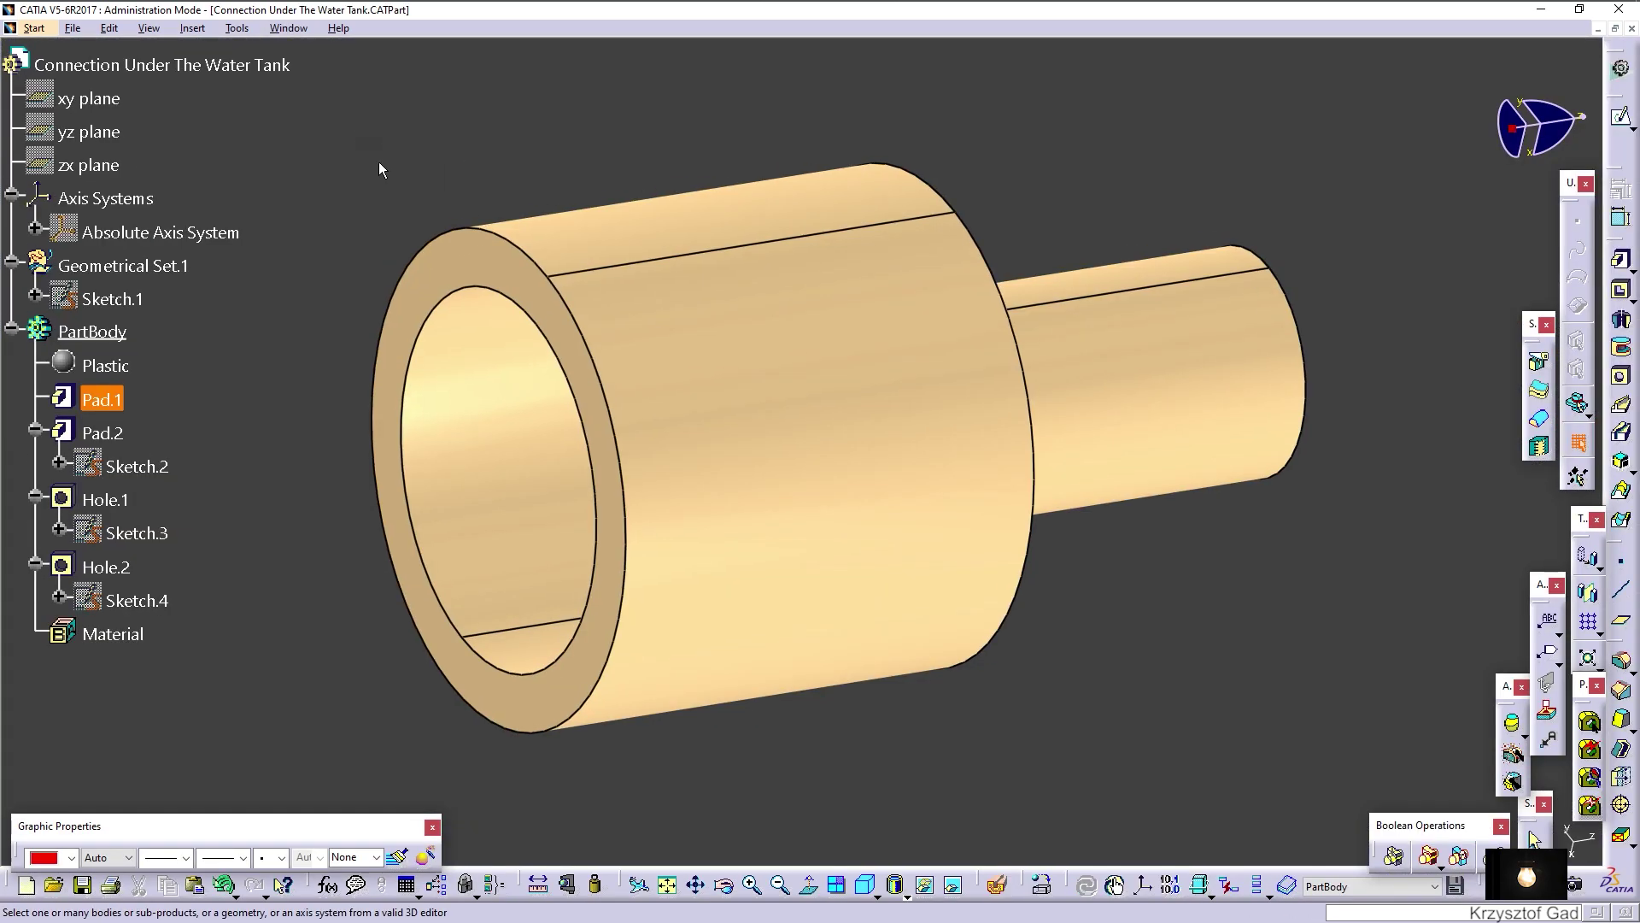
left_click(101, 132)
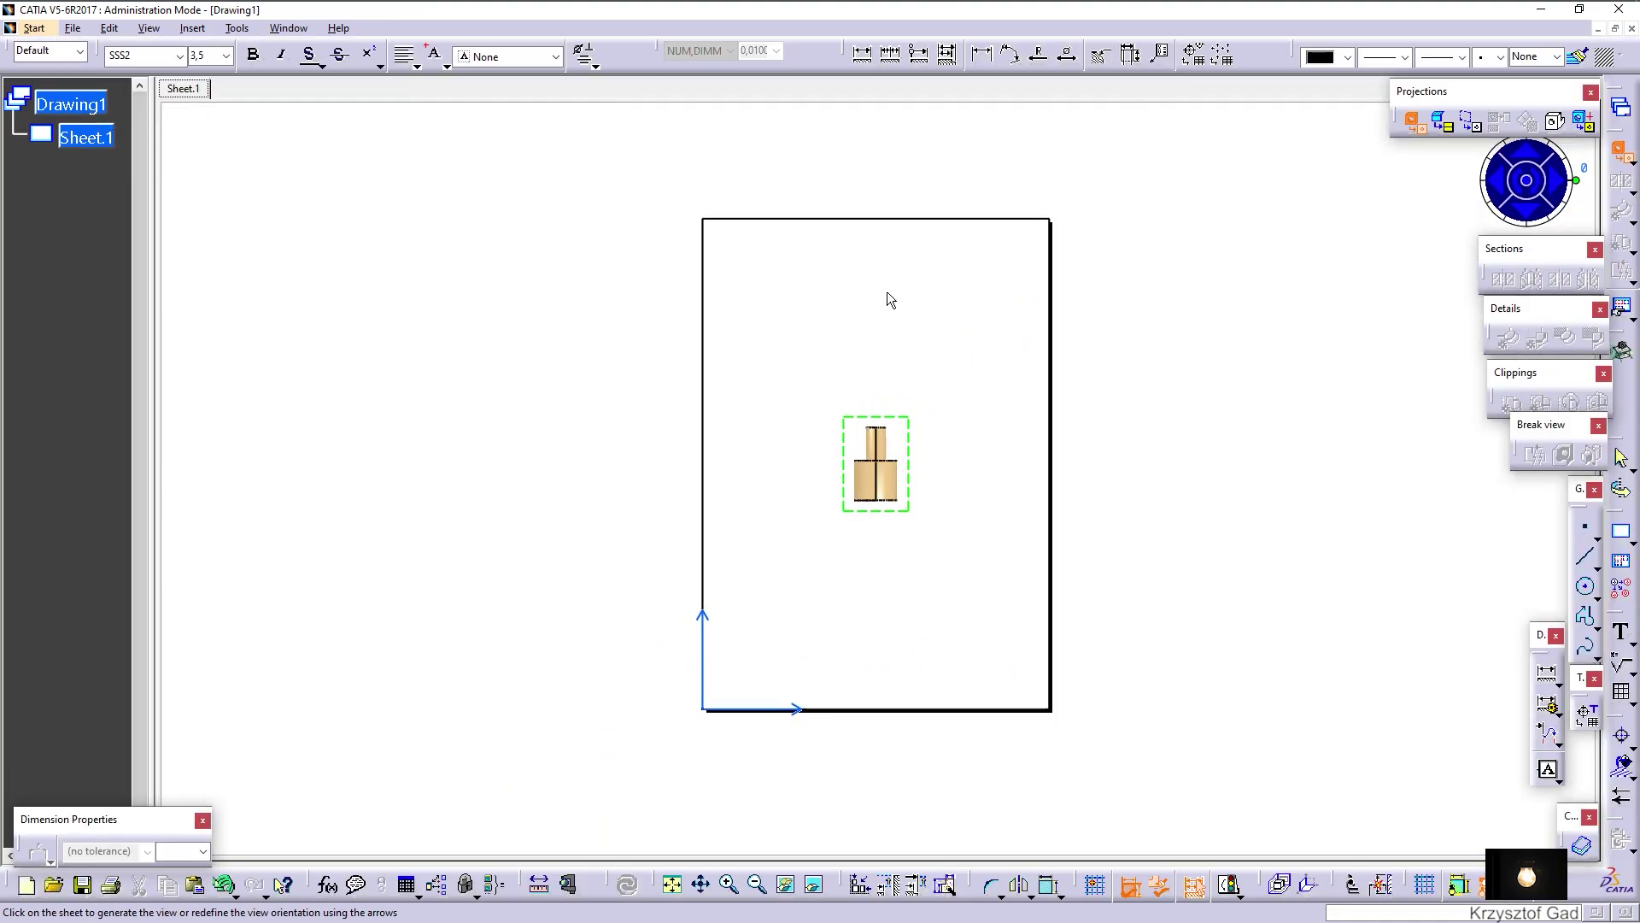
left_click(1519, 142)
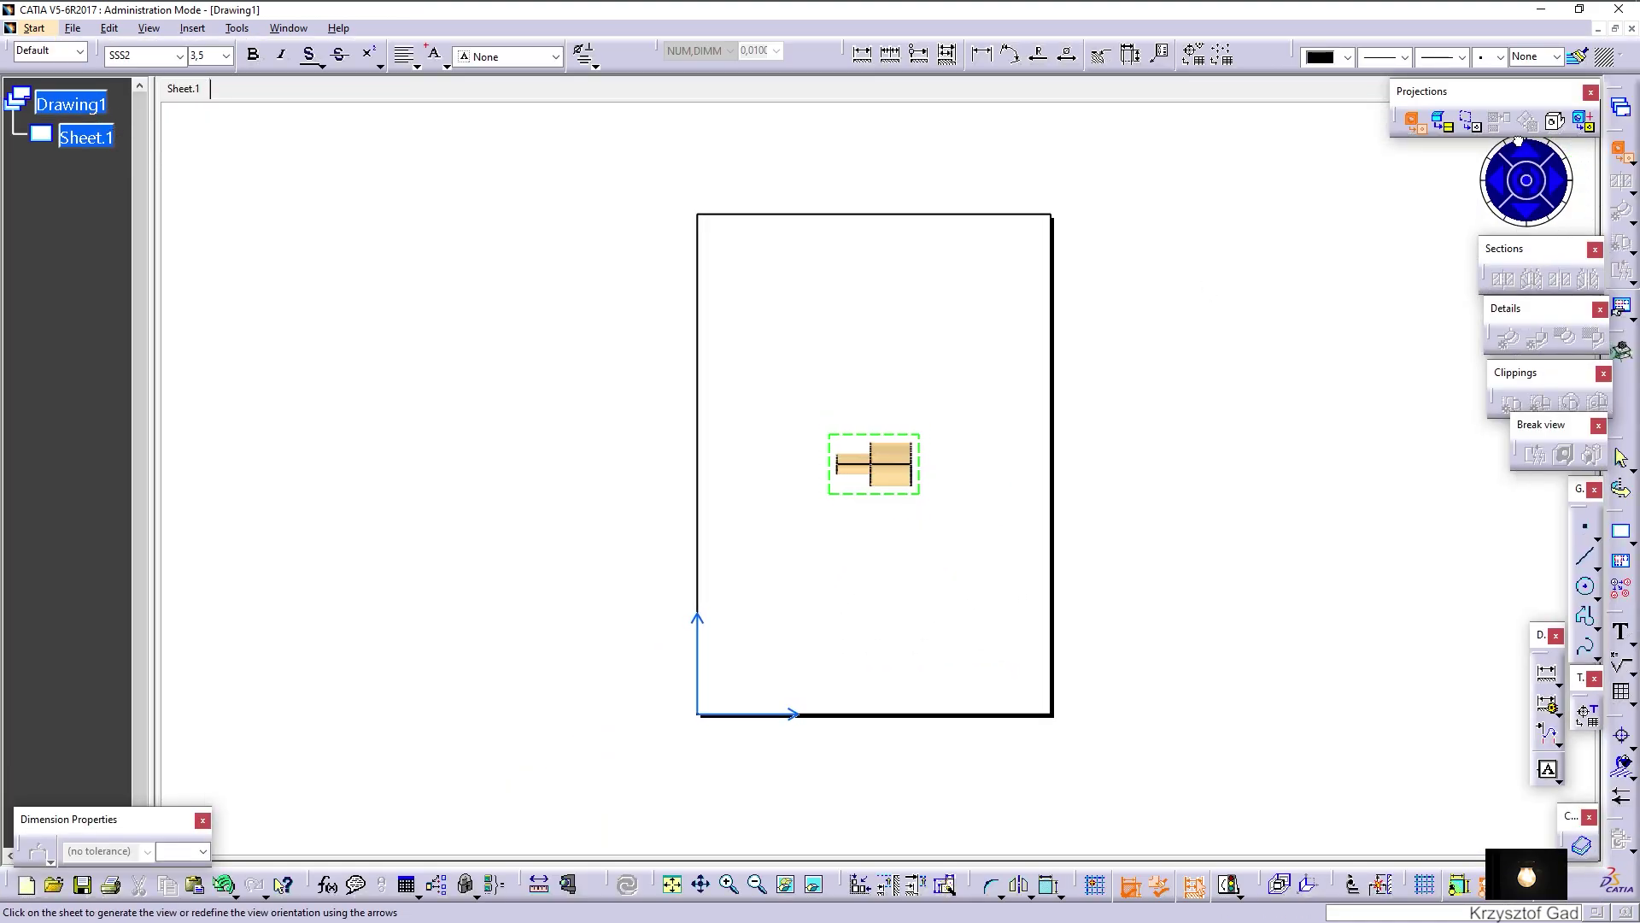
left_click(1000, 373)
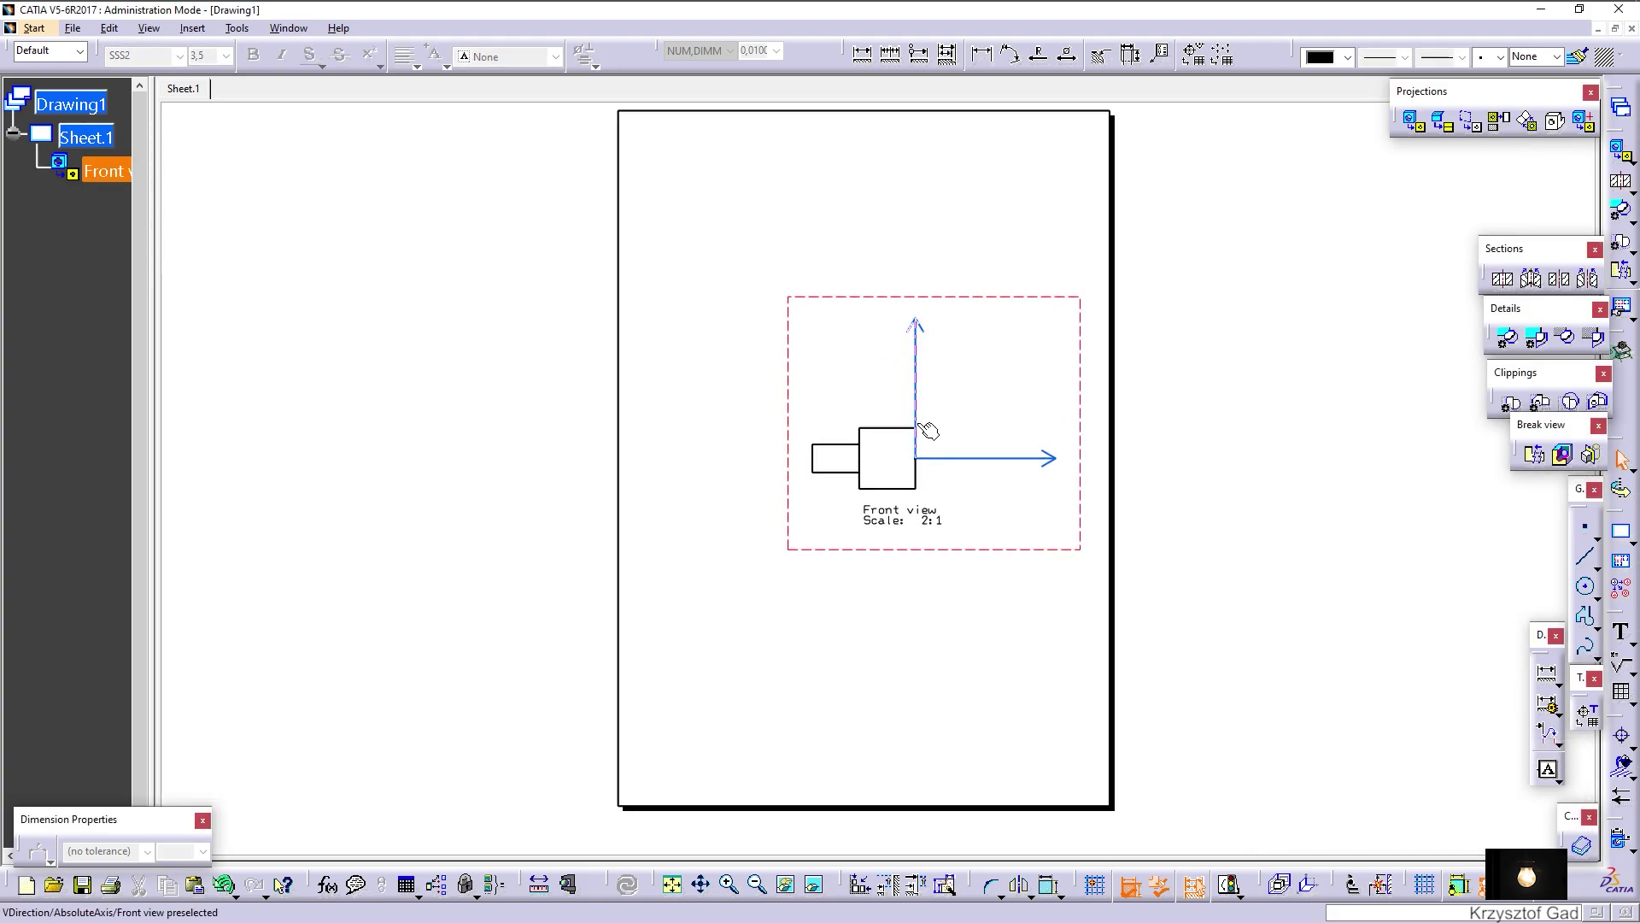
Hide the front view's vertical and horizontal axes
left_click(938, 340)
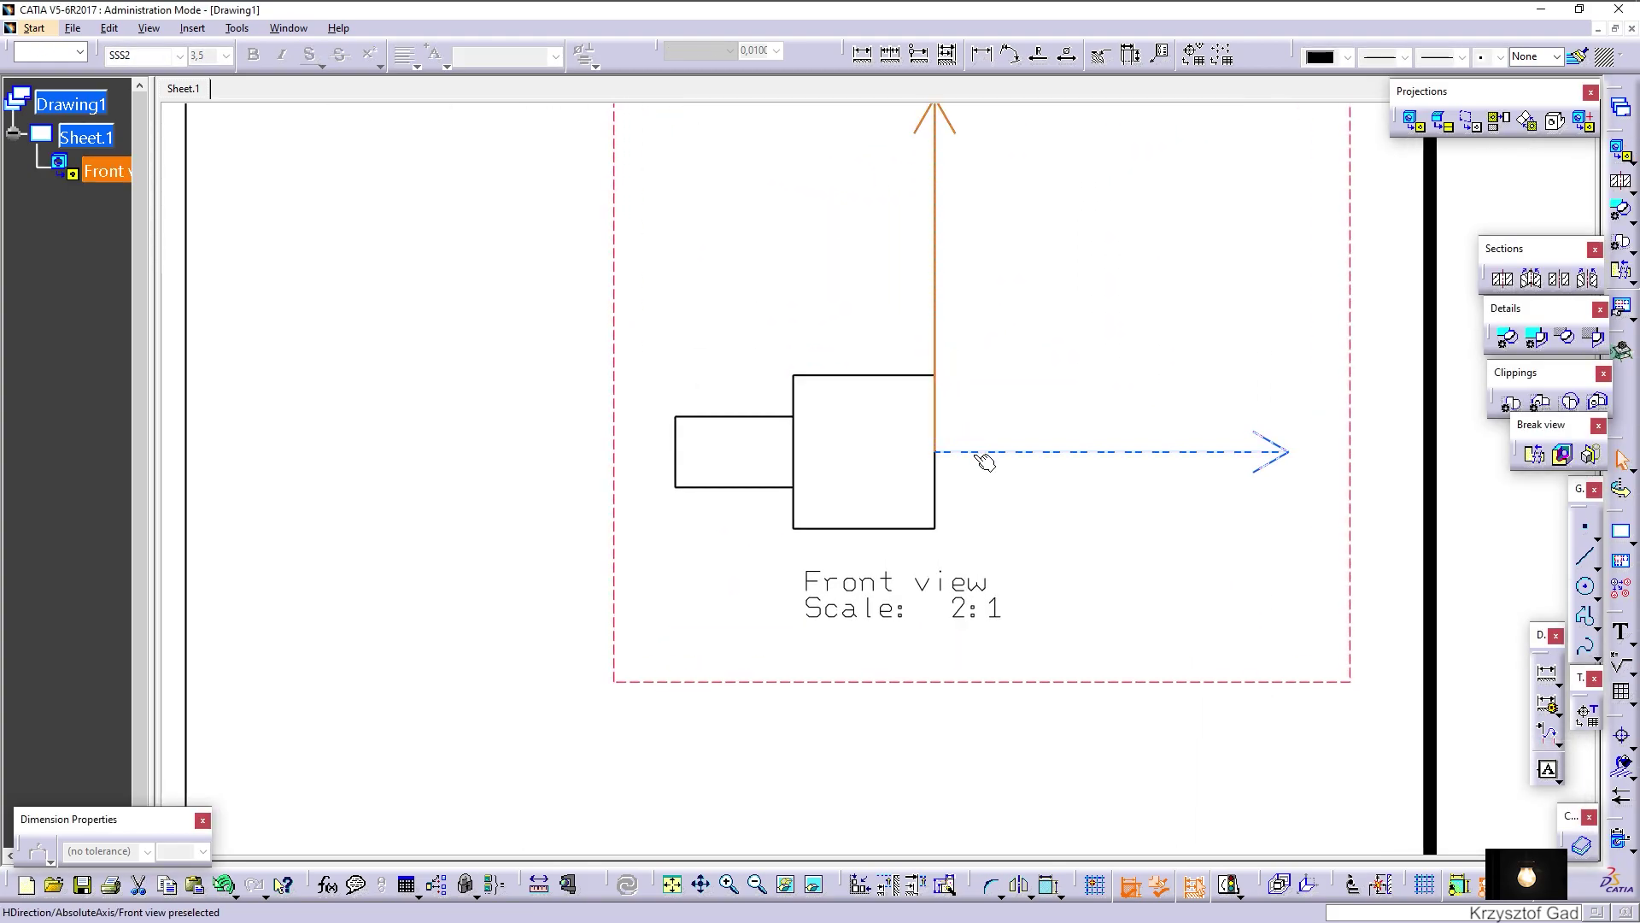
left_click(979, 452, "ctrl")
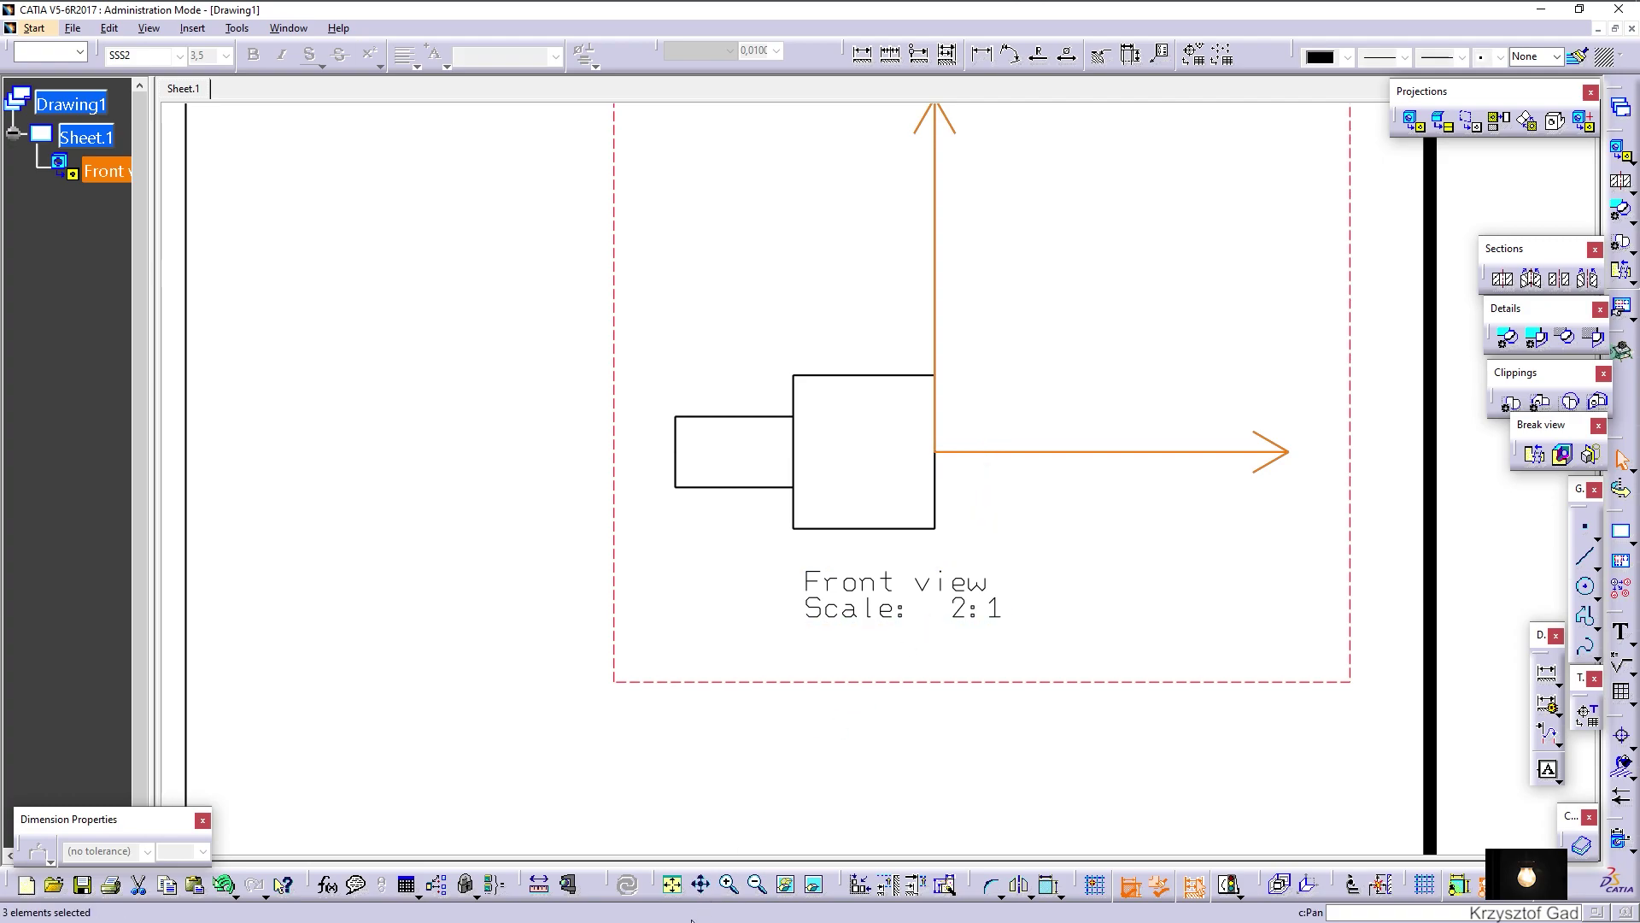
left_click(786, 893)
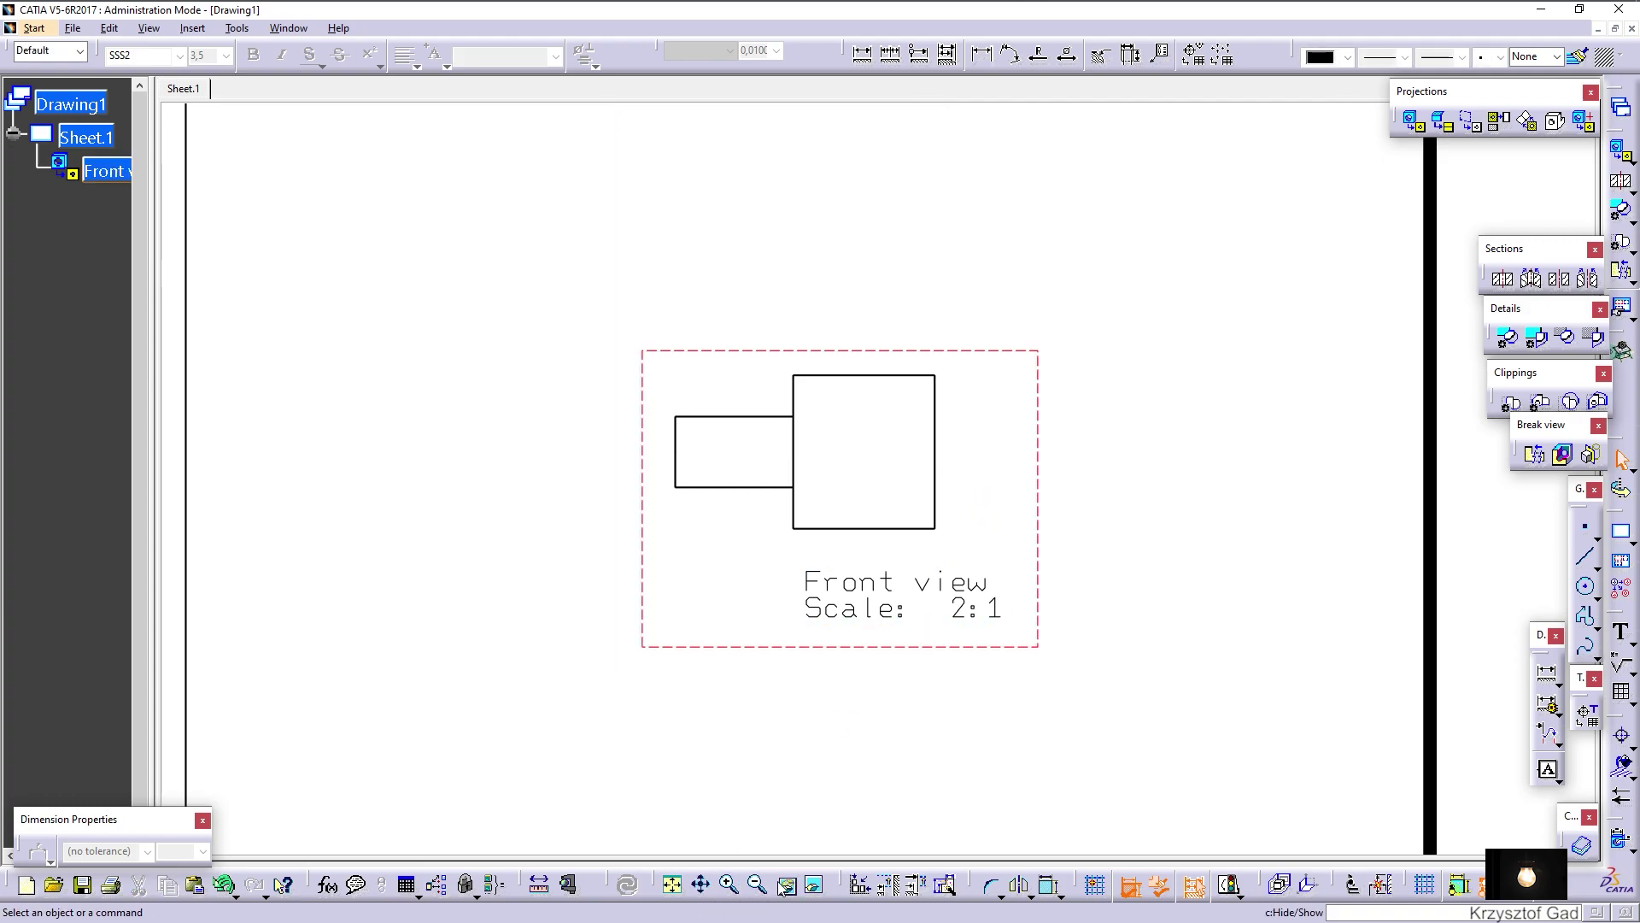
Move the view label above the part and shift the front view higher on the sheet
left_click_drag(876, 614, 790, 177)
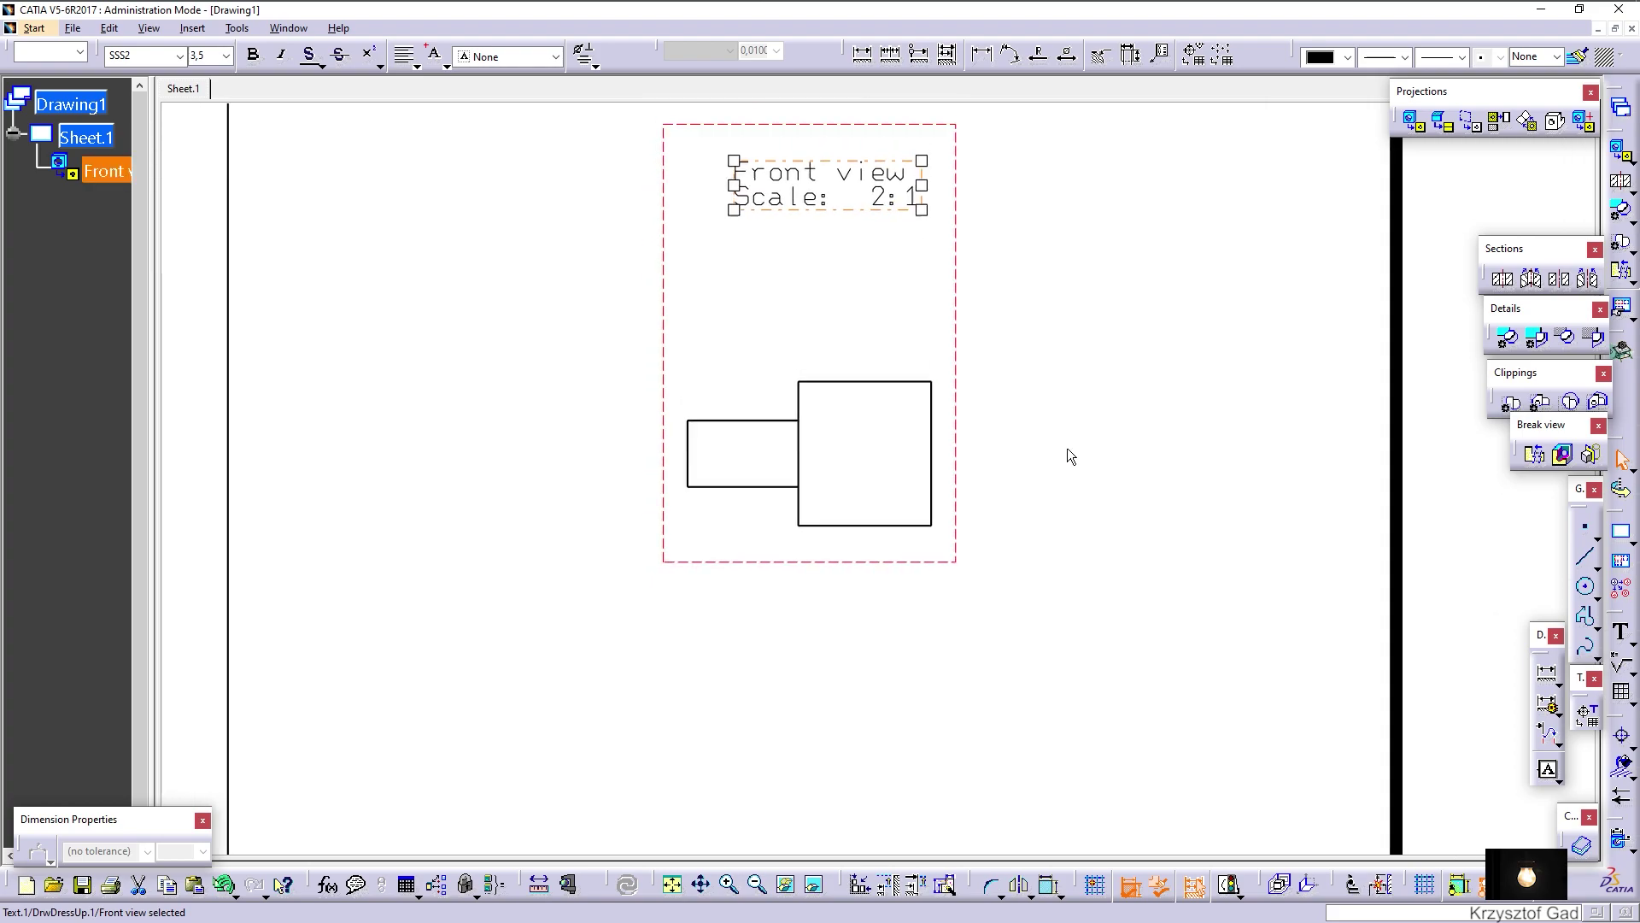
scroll(1068, 448, "down", 4)
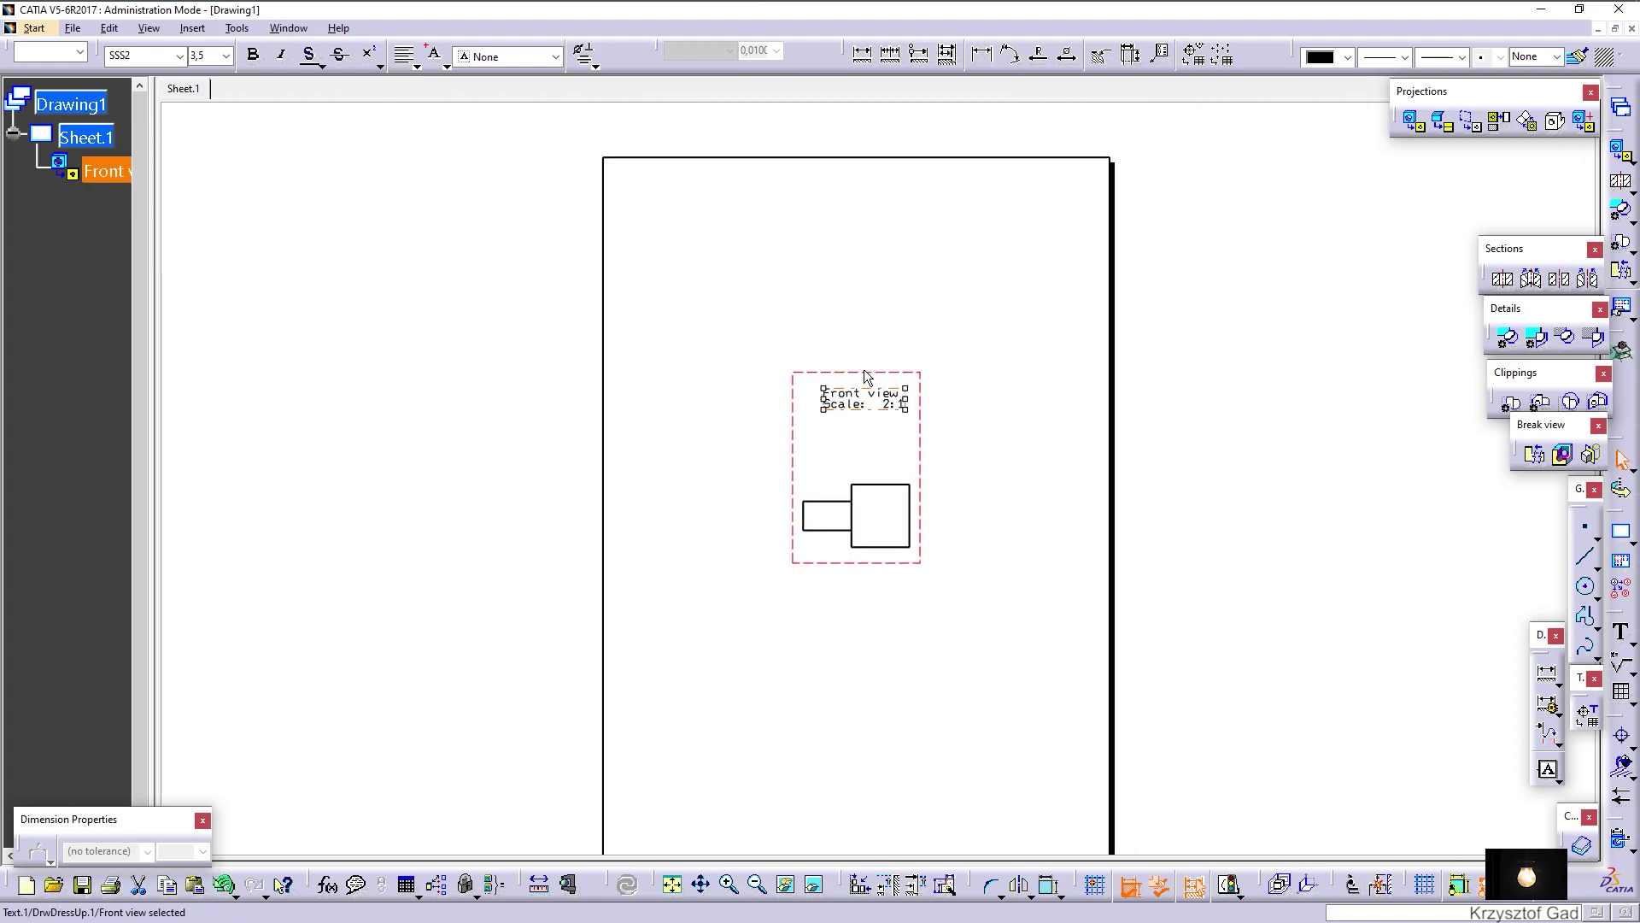
left_click_drag(873, 376, 858, 266)
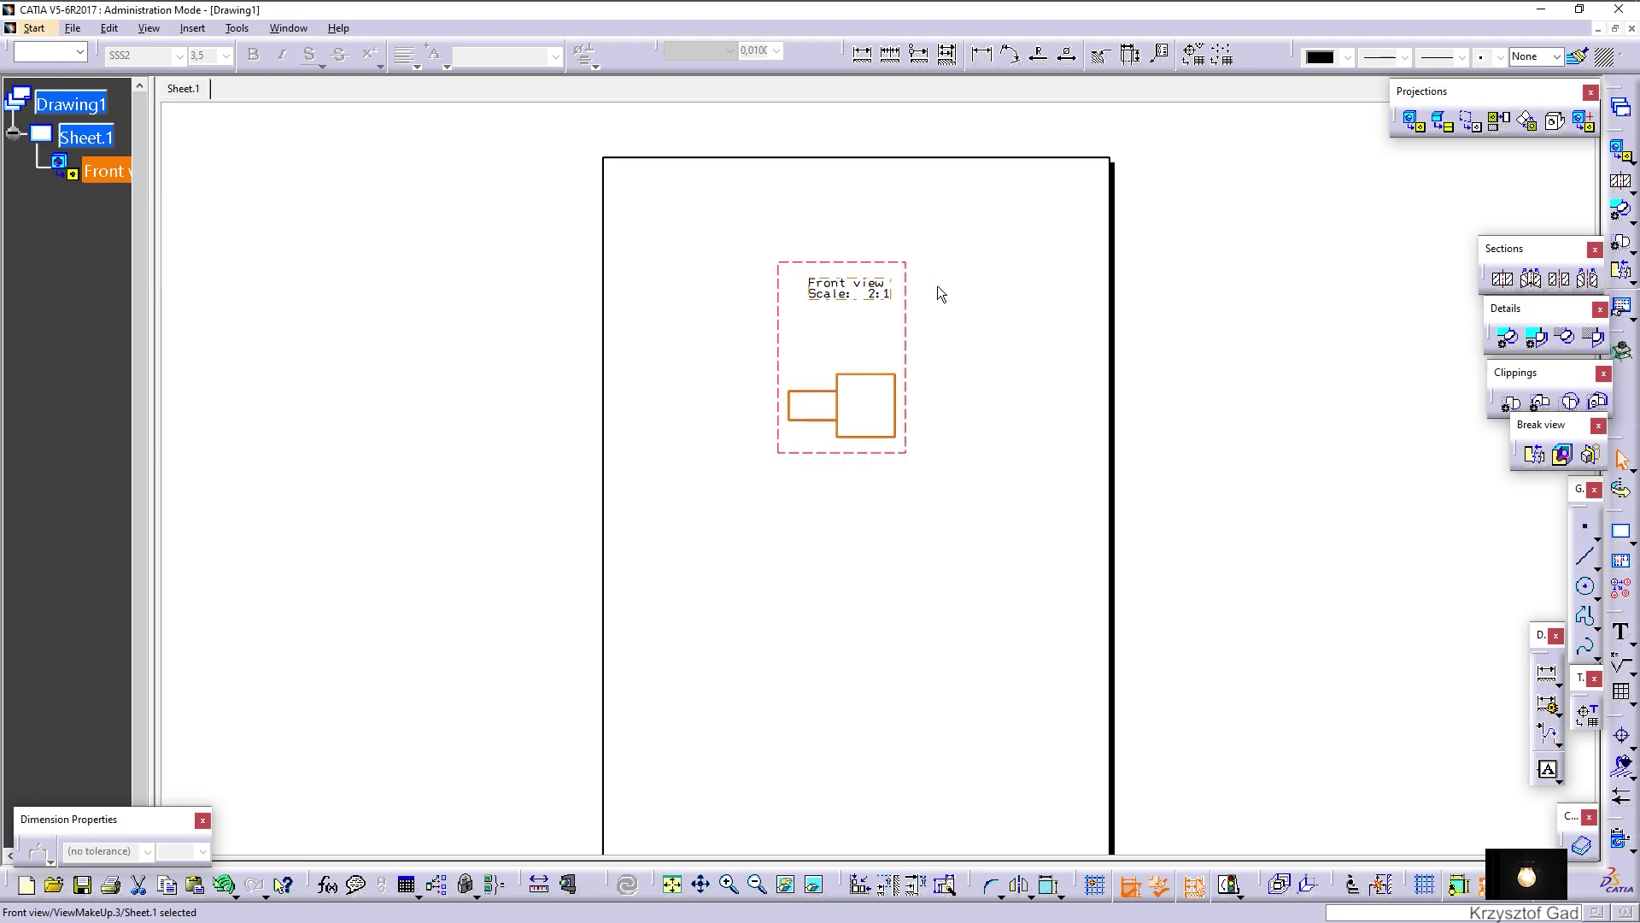
Turn on the centre line display in the front view's properties
right_click(918, 321)
left_click(949, 416)
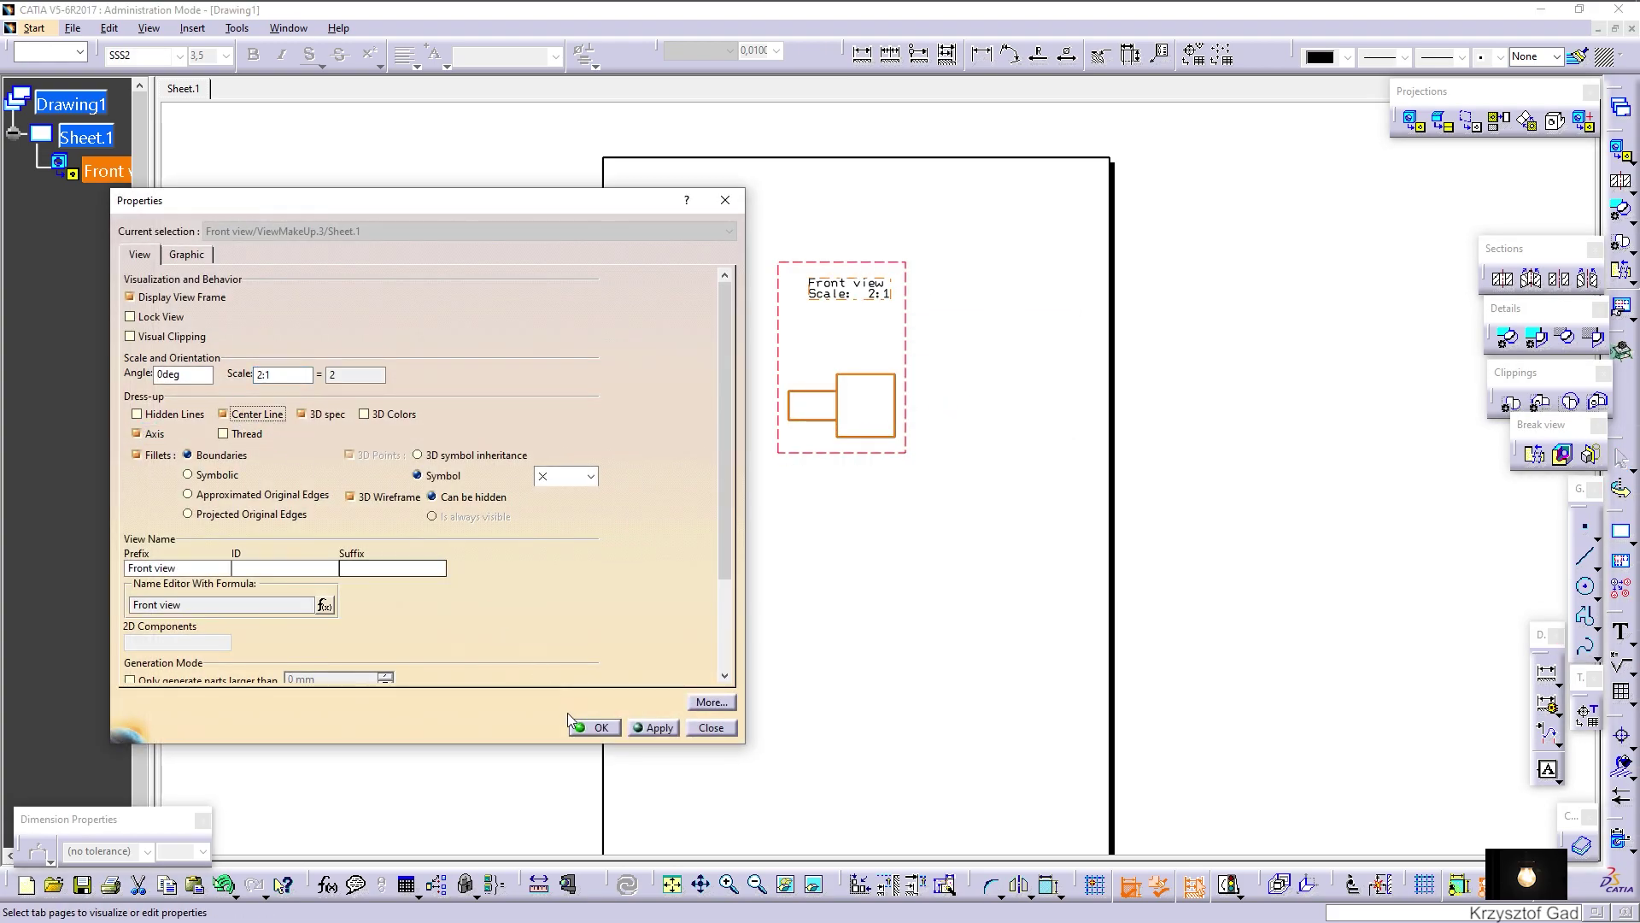
left_click(581, 728)
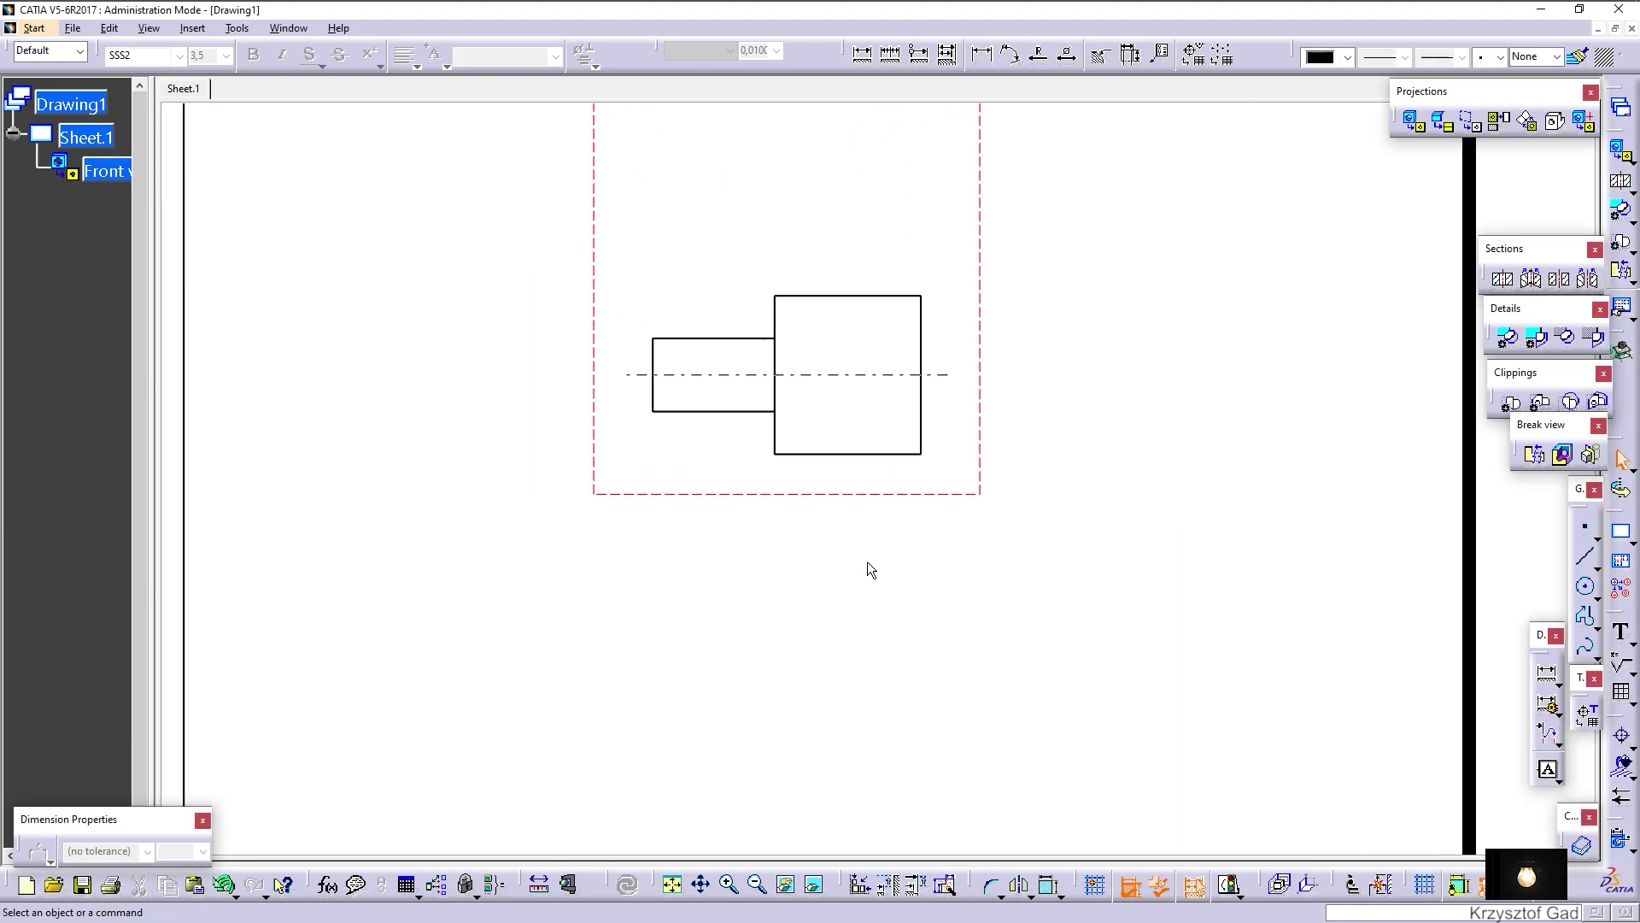
Cut a breakout section through the front view's lower half using a closed four-corner outline
left_click(1564, 456)
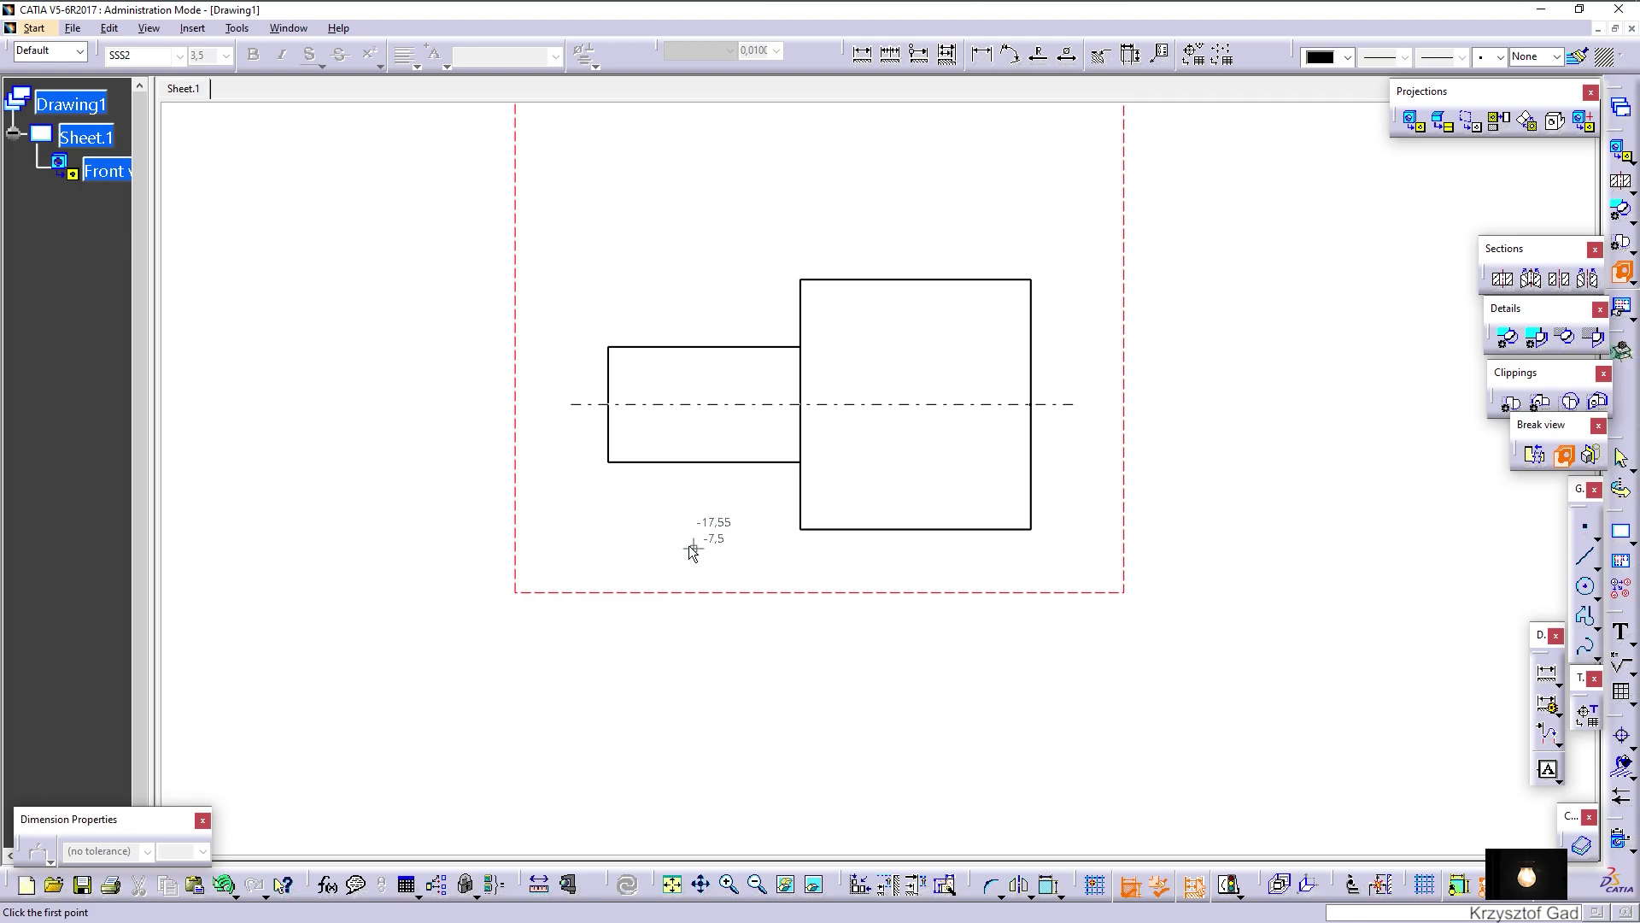
left_click(566, 405)
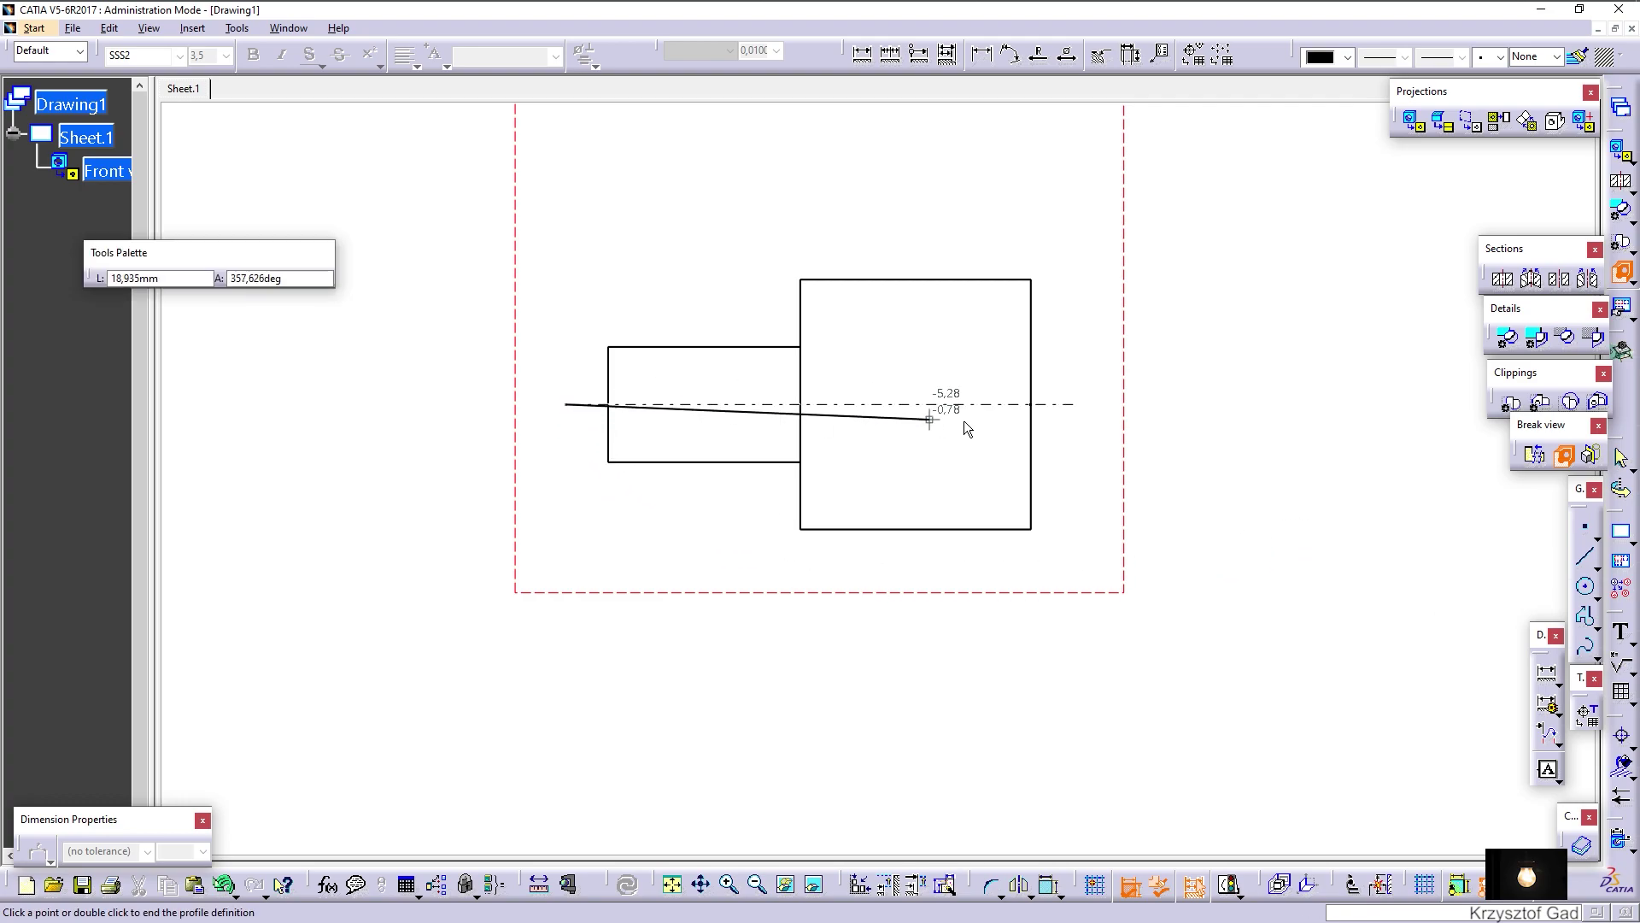
left_click(1085, 405)
left_click(1081, 589)
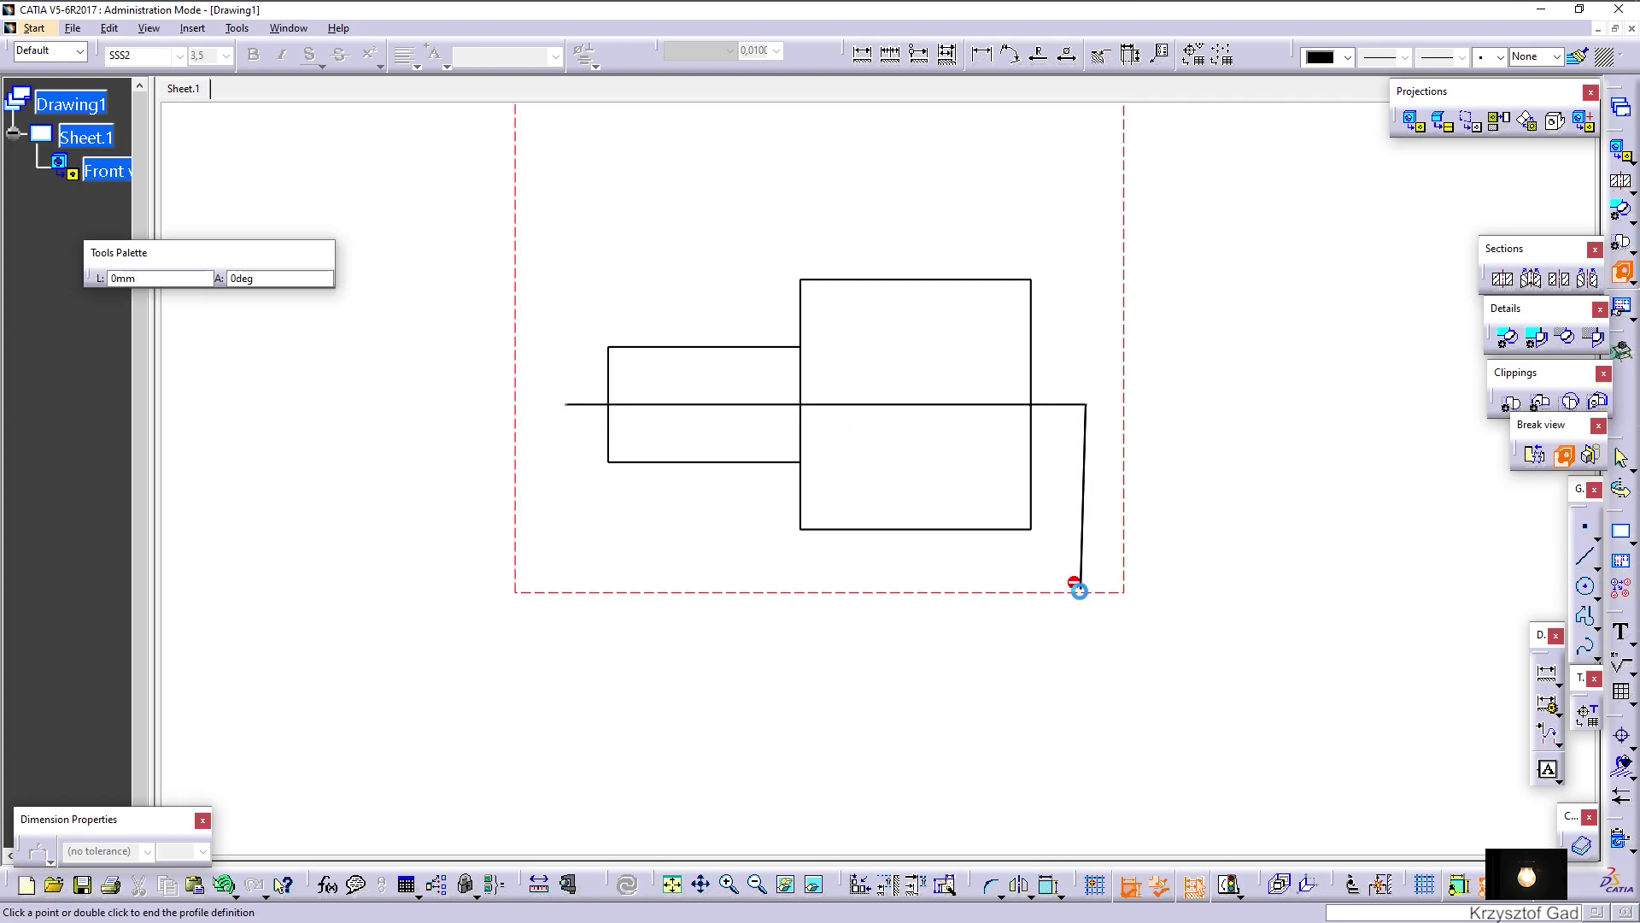
left_click(507, 602)
left_click(566, 405)
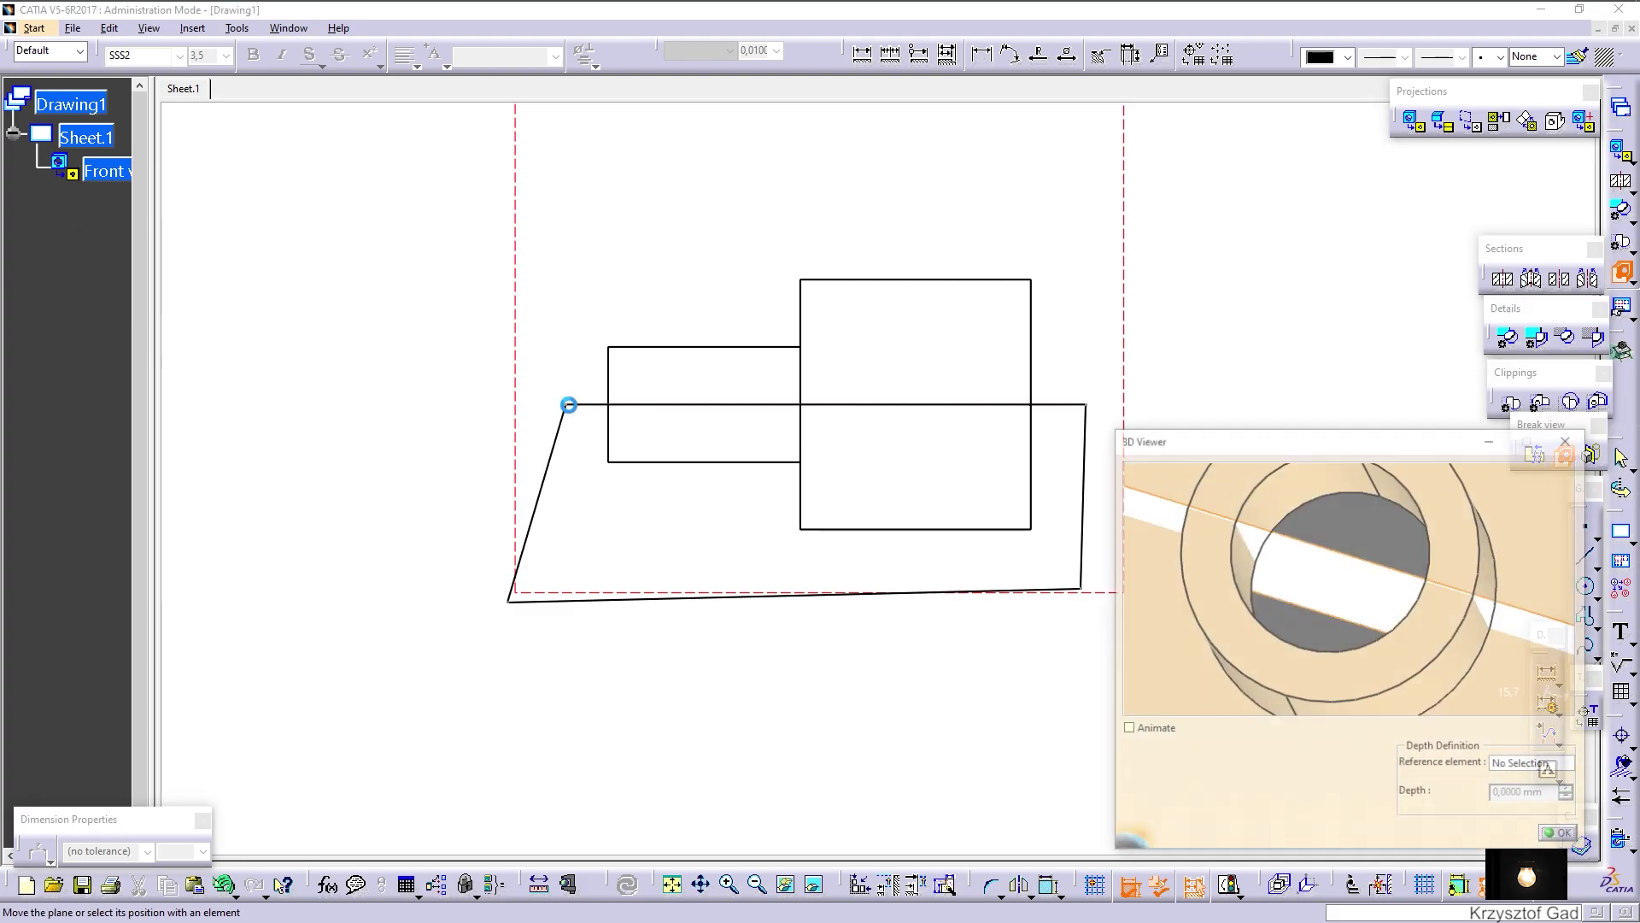
middle_click_drag(1337, 566, 1384, 699)
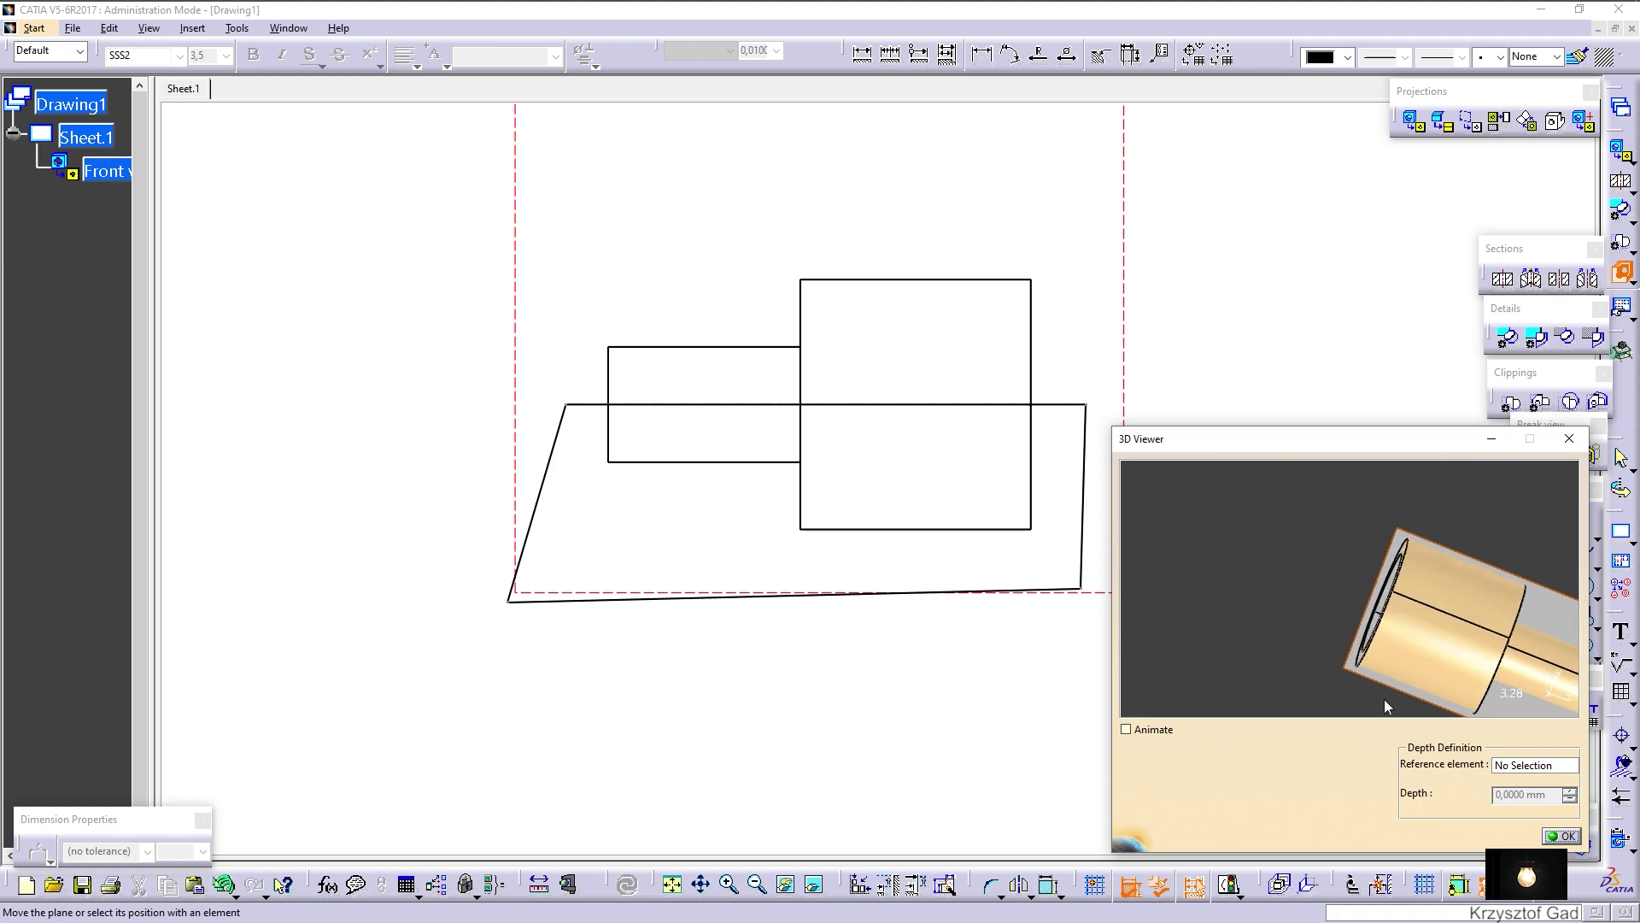
left_click(1562, 836)
scroll(873, 513, "up", 2)
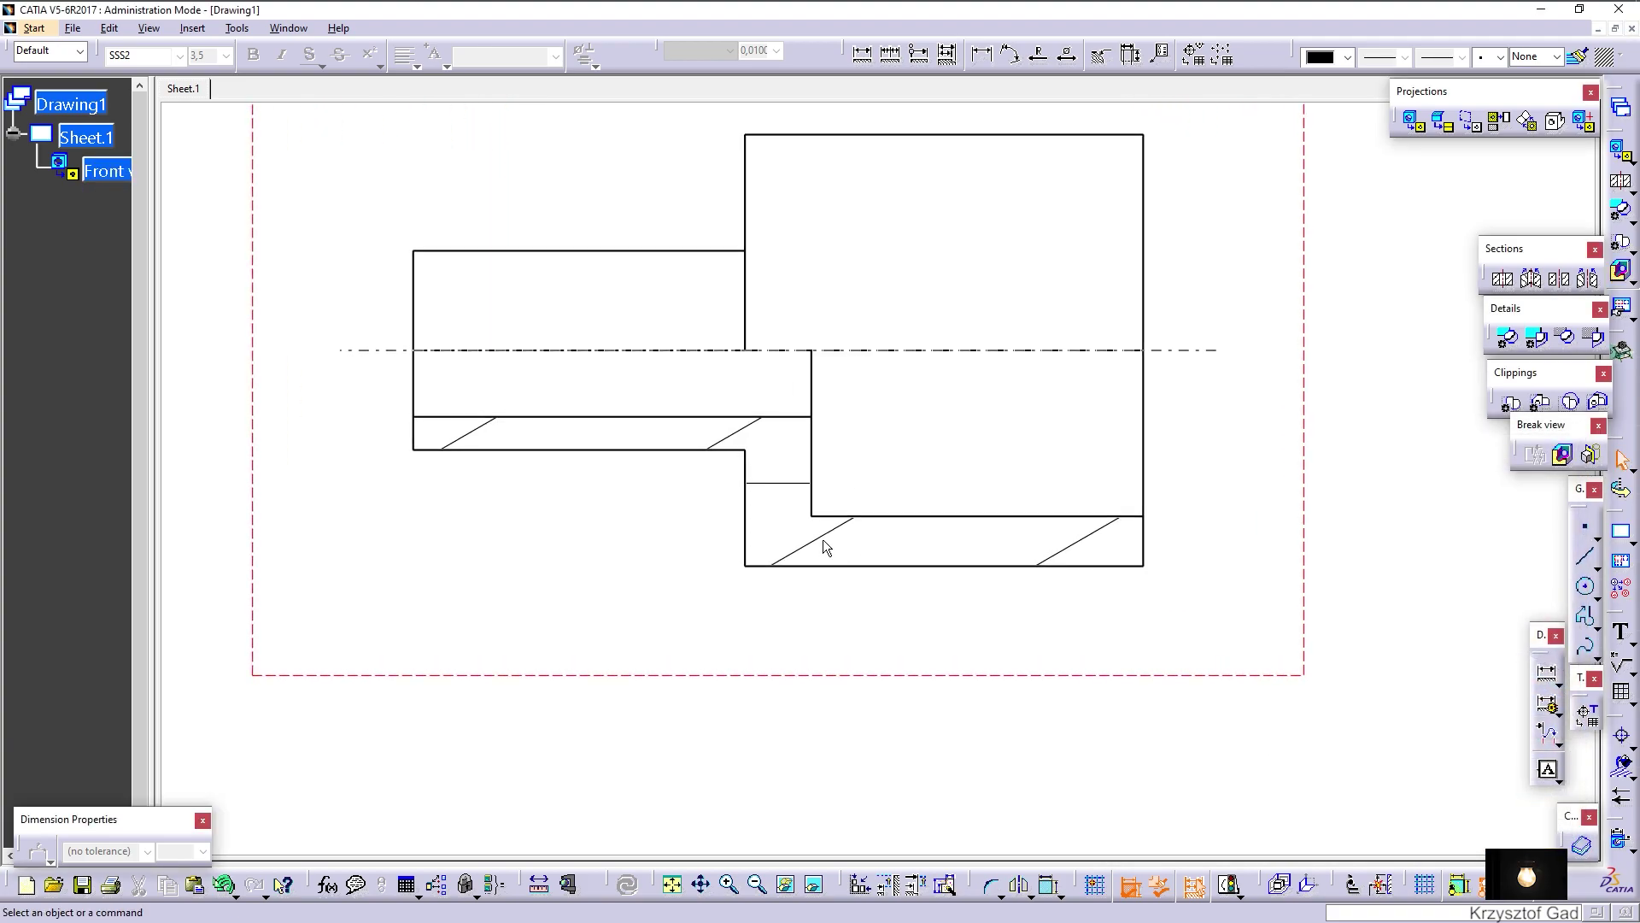
Change the section hatching to the single 45° line pattern spaced 5 mm
double_click(828, 533)
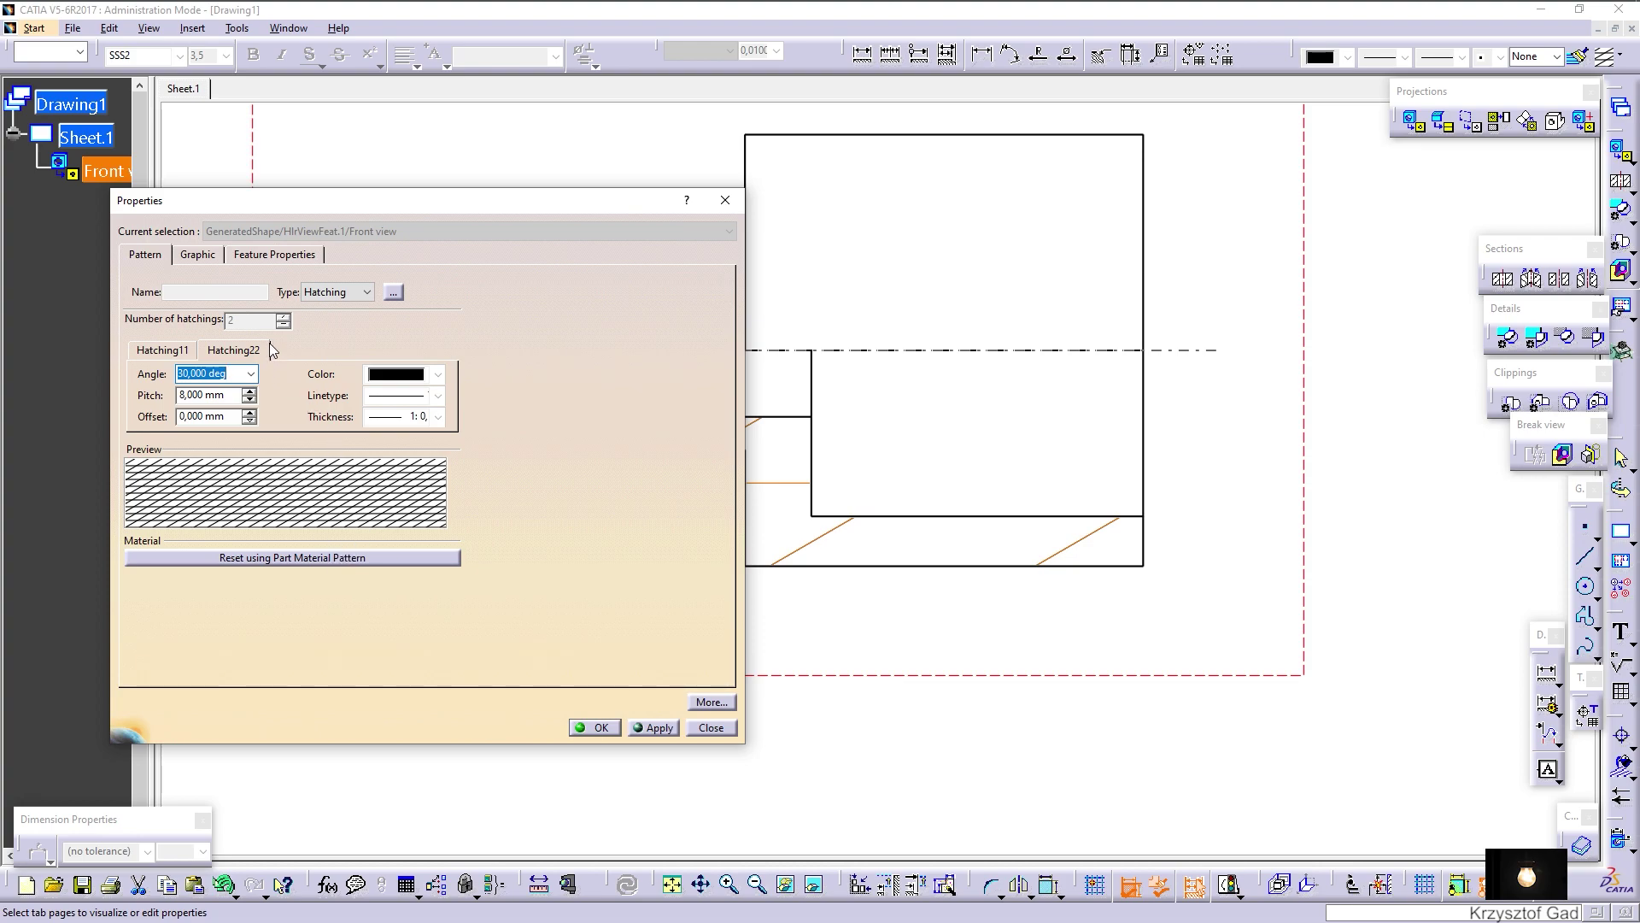
left_click(391, 292)
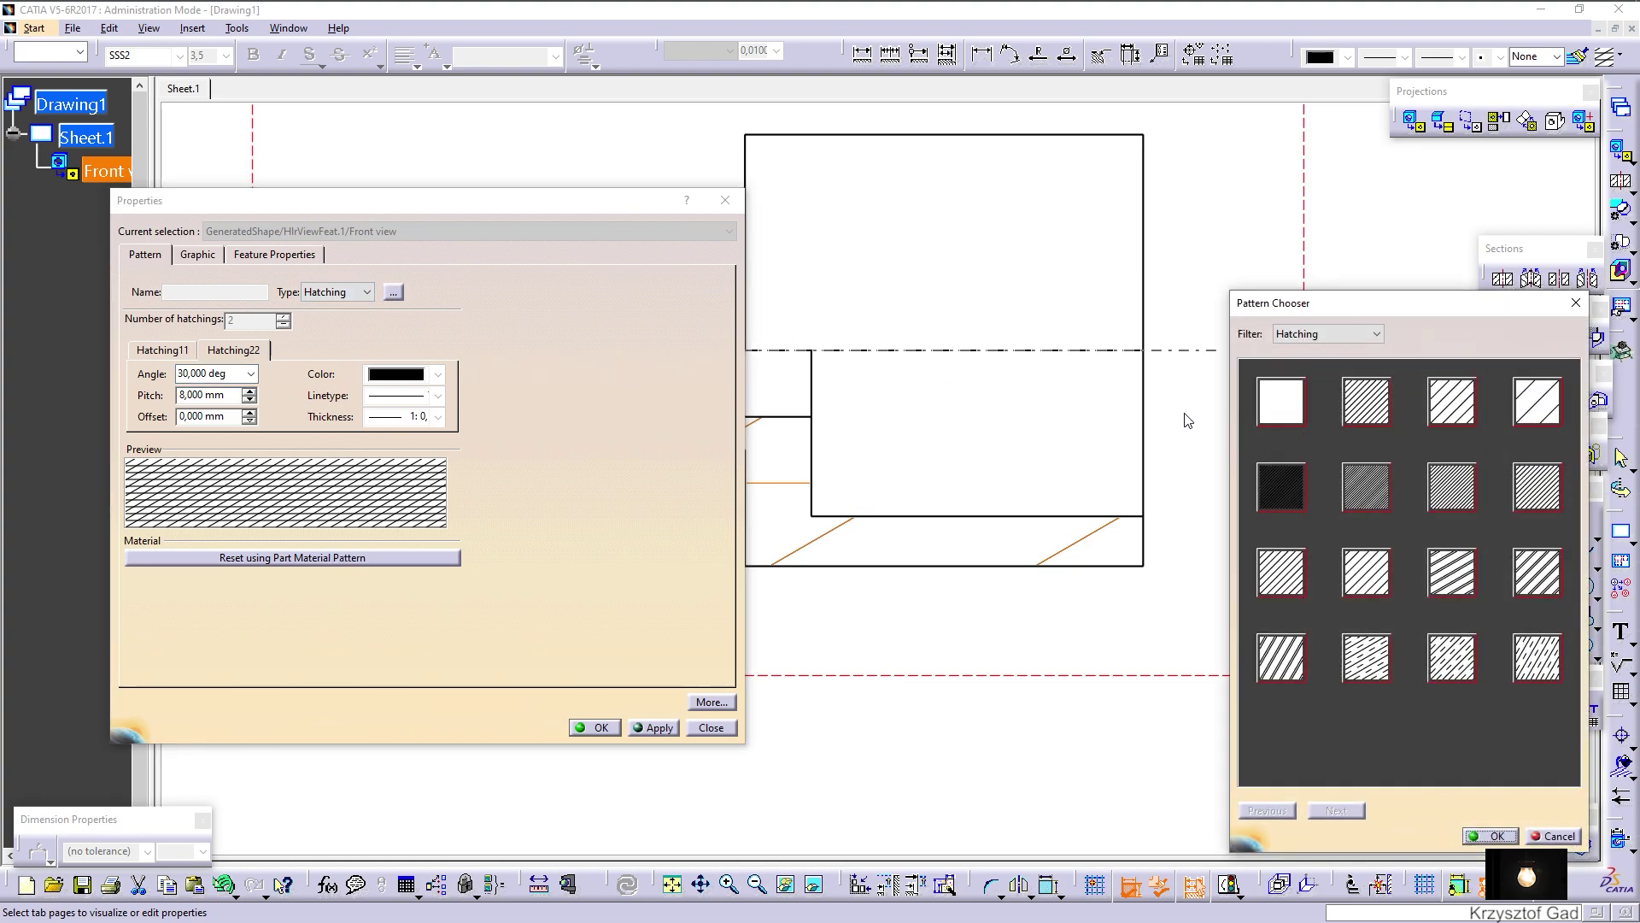
left_click(1507, 837)
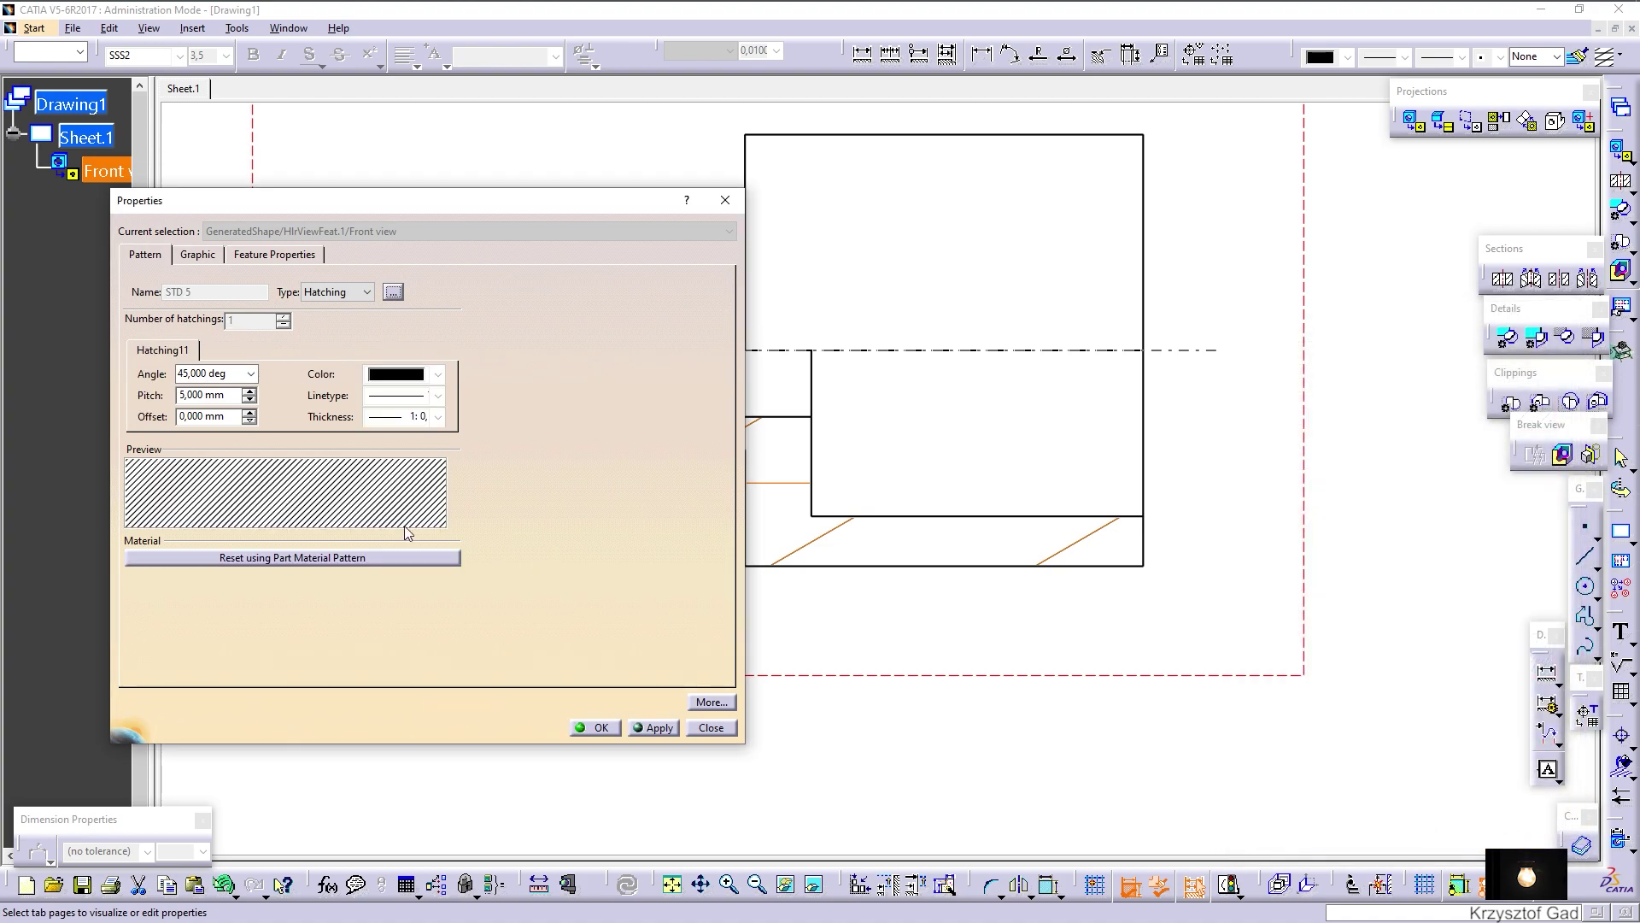
key("Return")
left_click(410, 223)
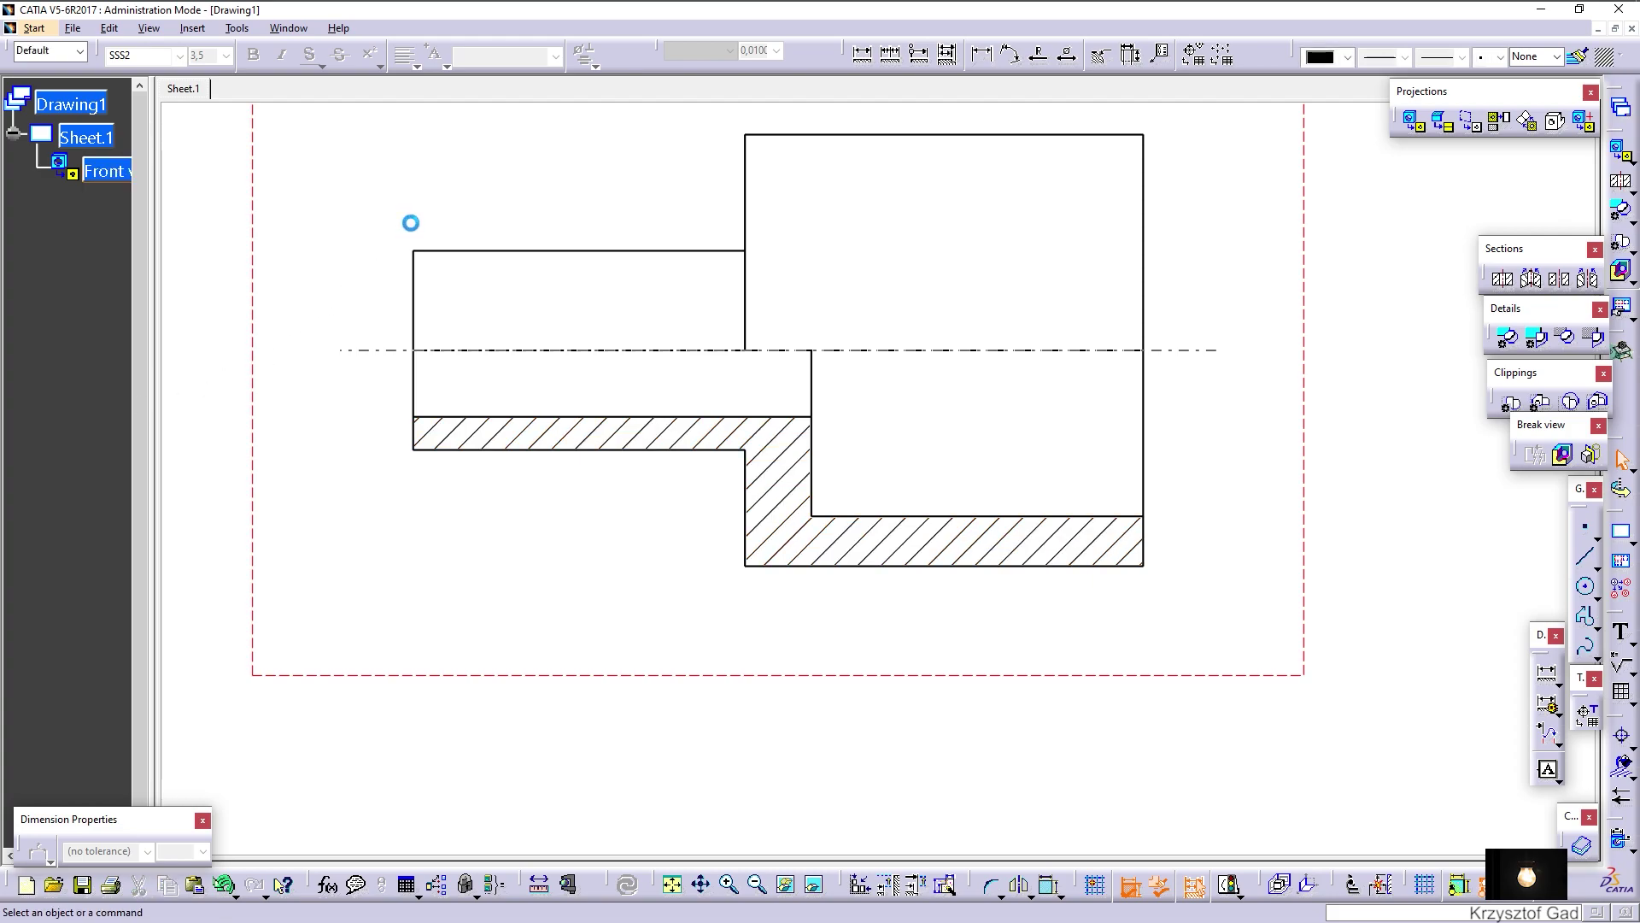
Add Ø10 and Ø13 diameter dimensions to the right of the large cylinder
left_click(1069, 63)
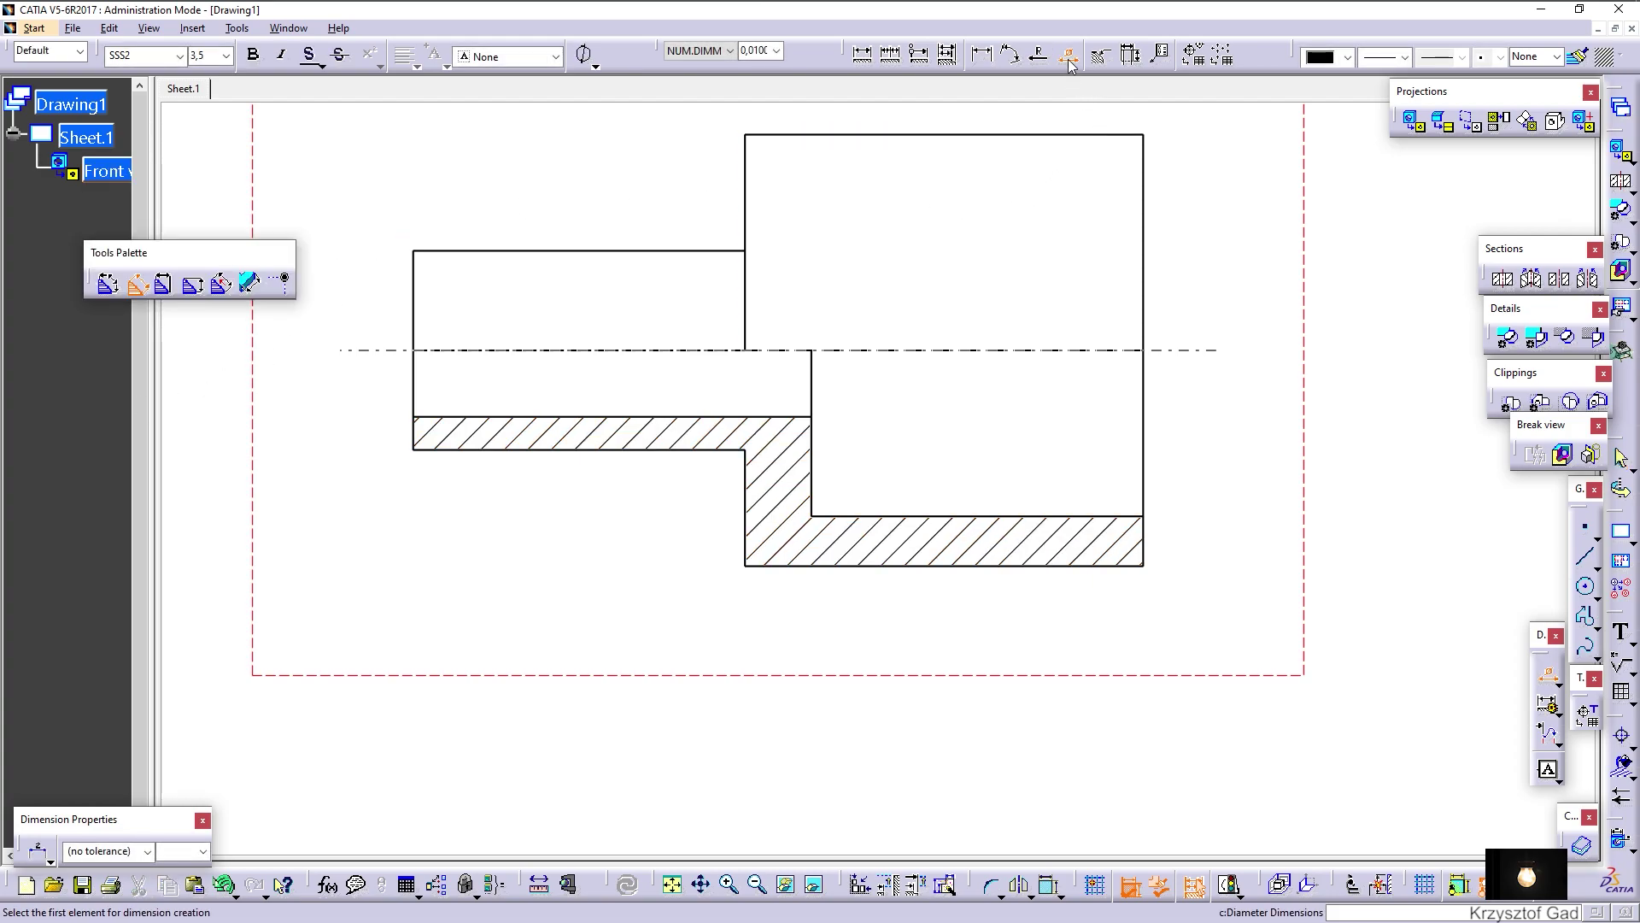
left_click(1135, 523)
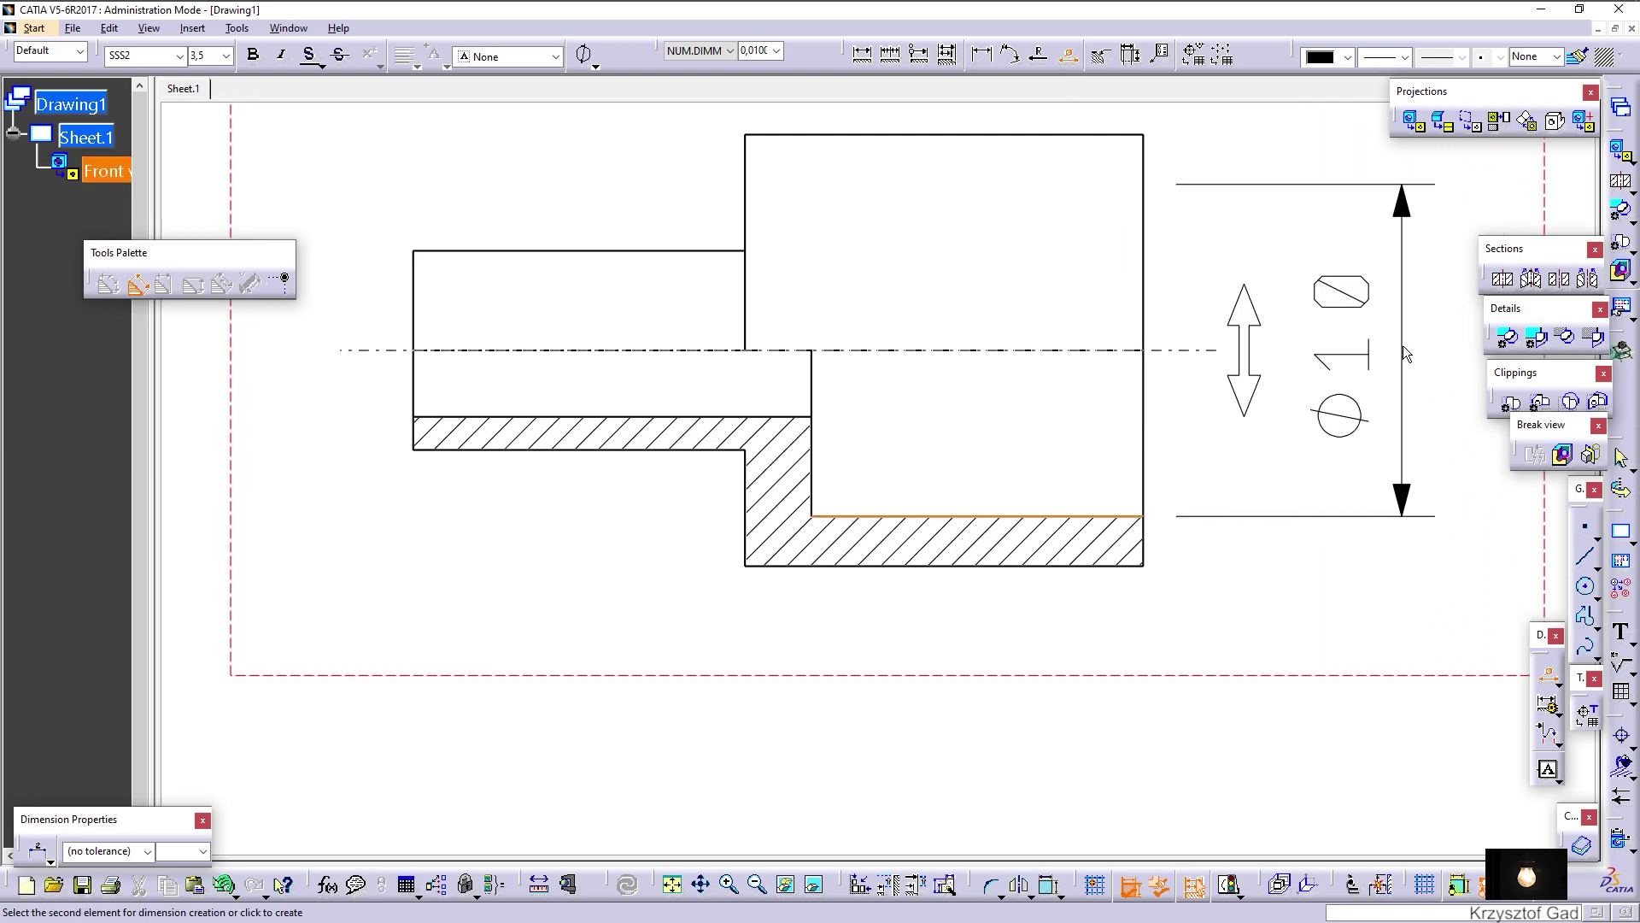
left_click(1382, 347)
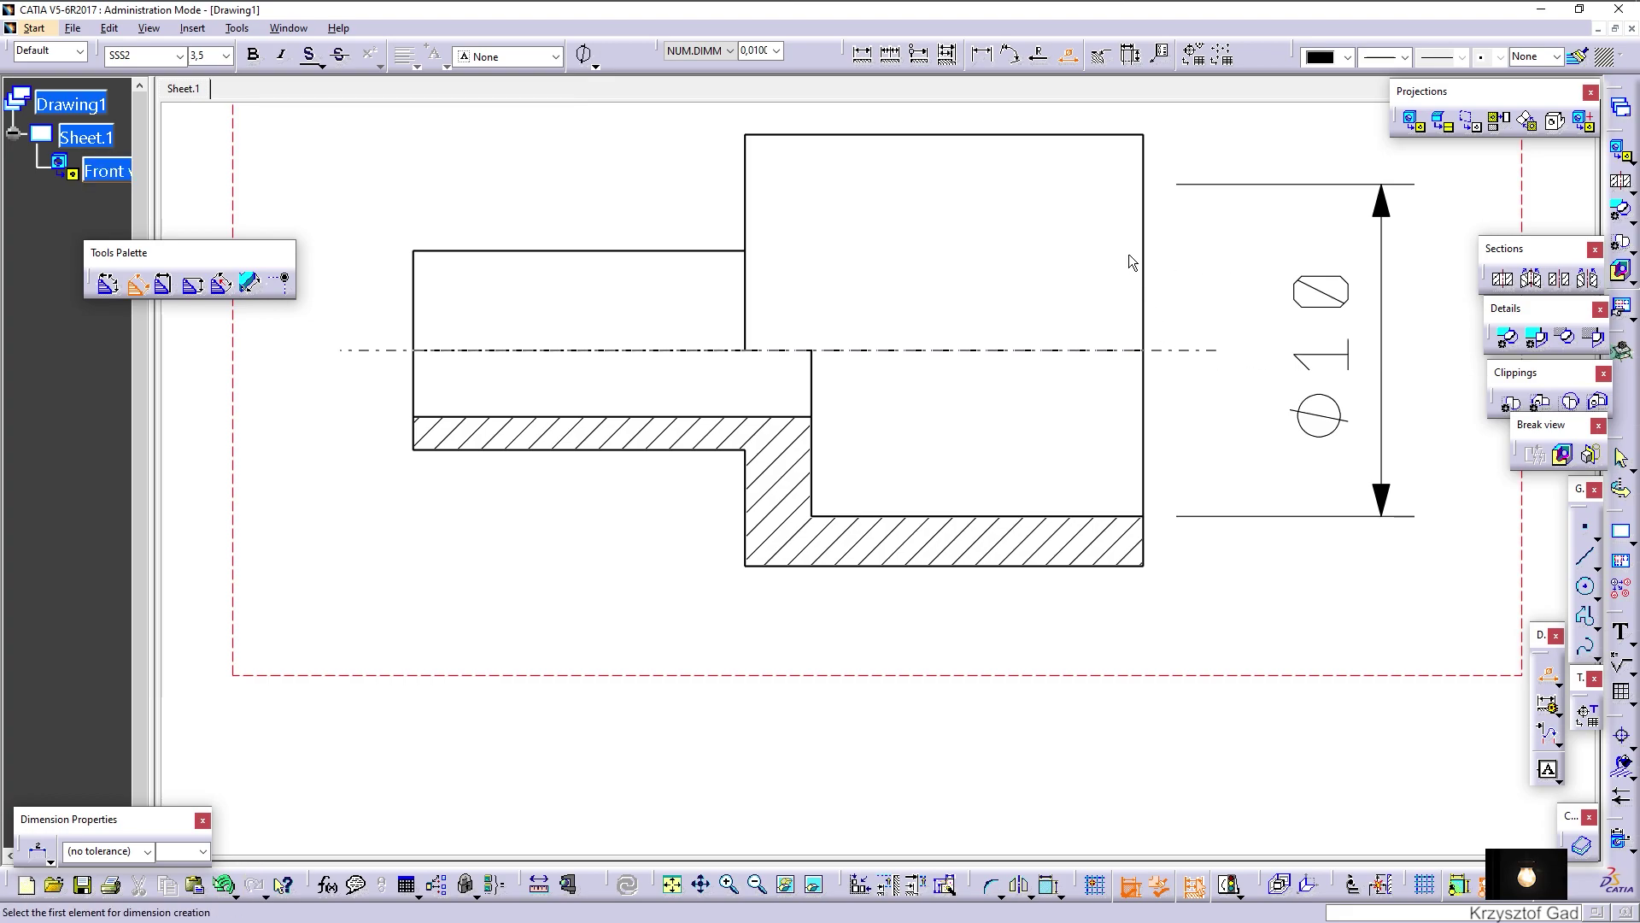
left_click(1127, 137)
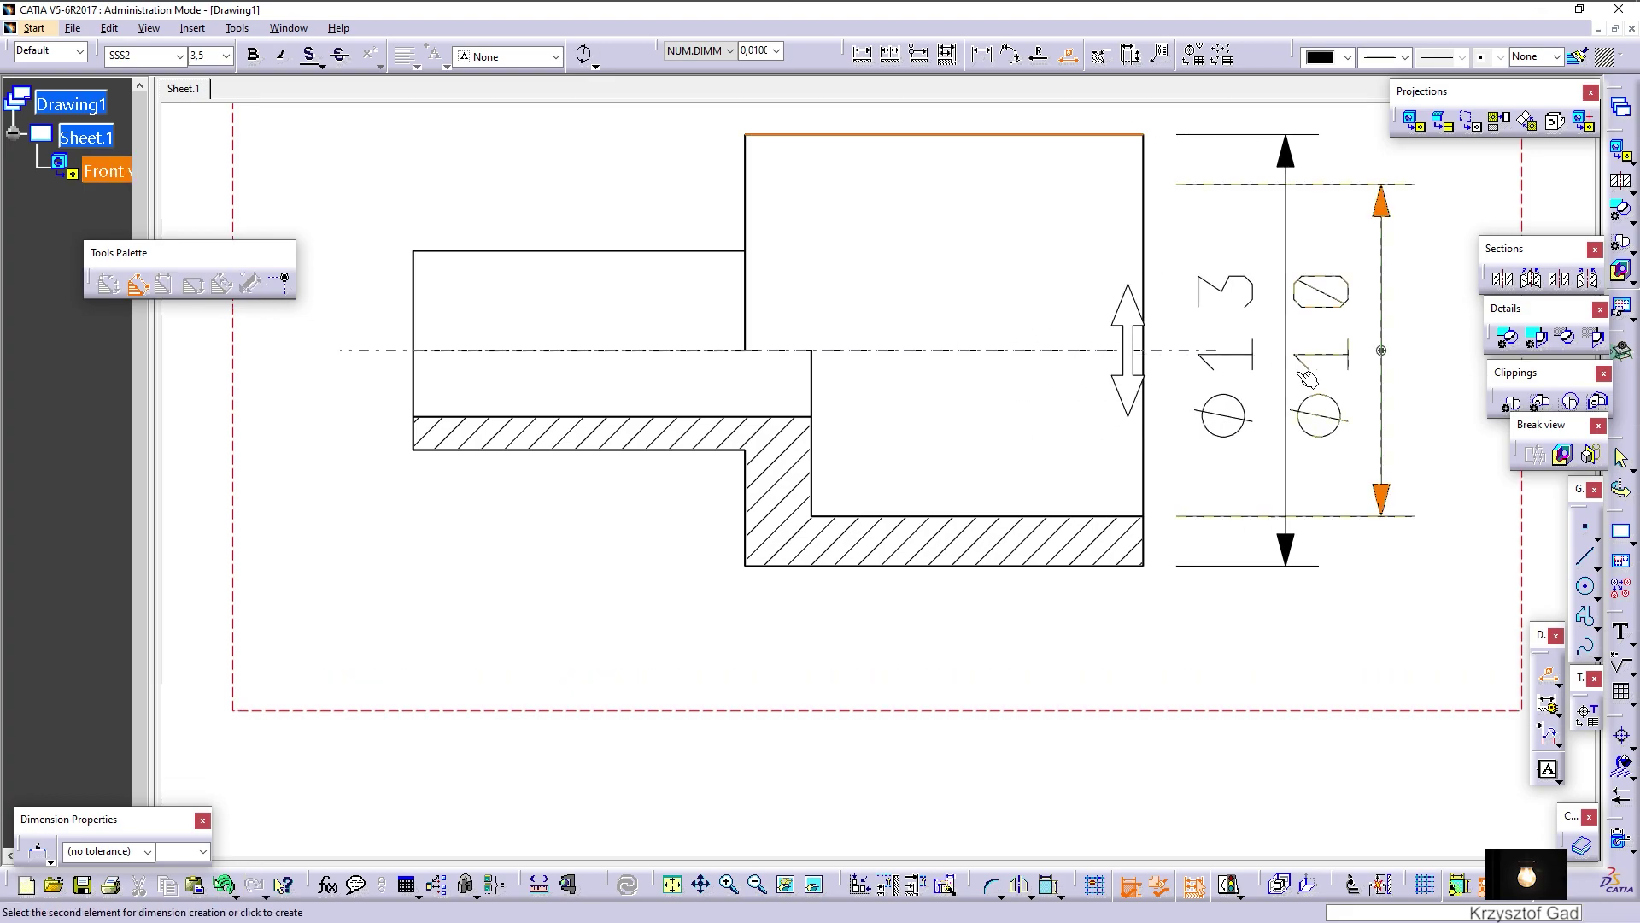
middle_click_drag(1305, 376, 1256, 389)
left_click(1258, 383)
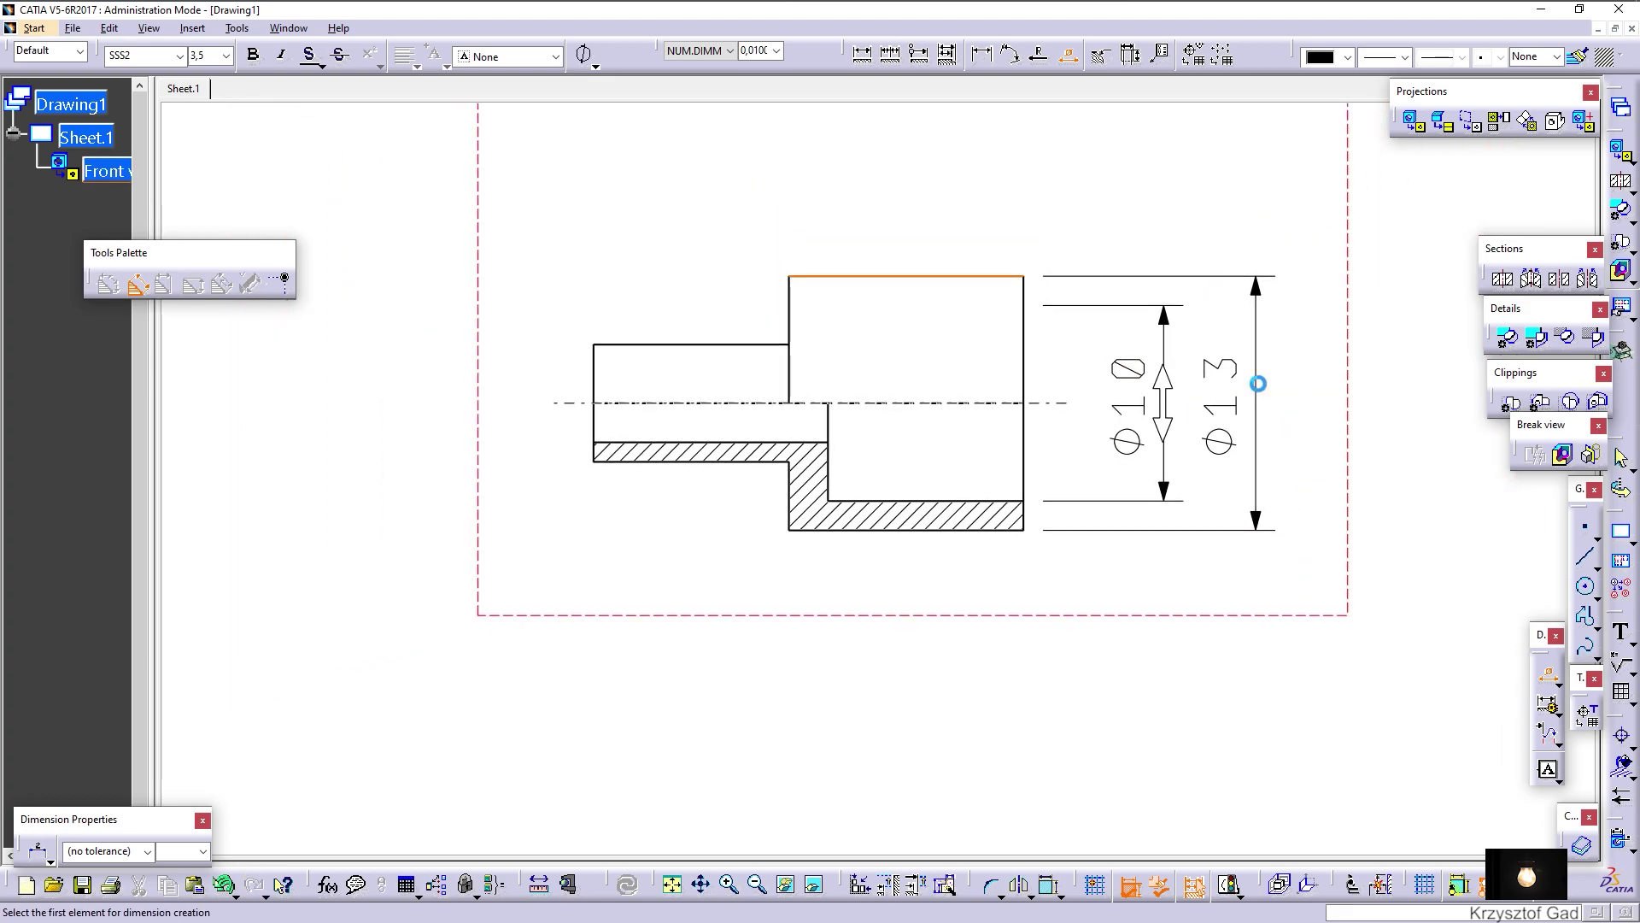
Add Ø4 and Ø6 diameter dimensions to the left of the small cylinder
middle_click_drag(1258, 383, 740, 478)
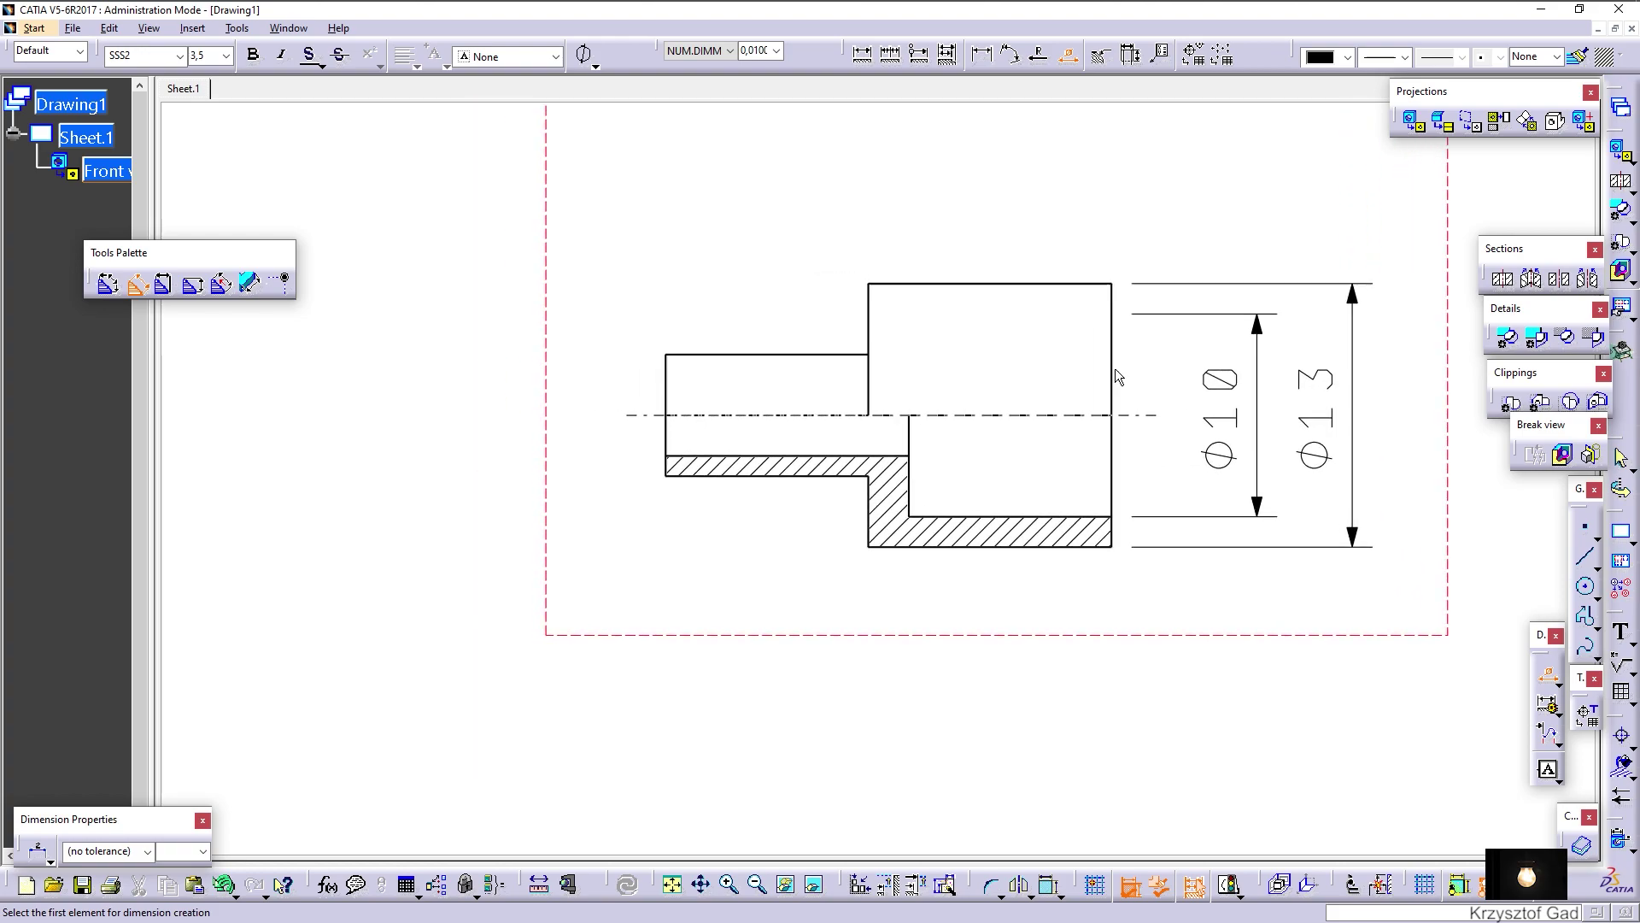
left_click(740, 477)
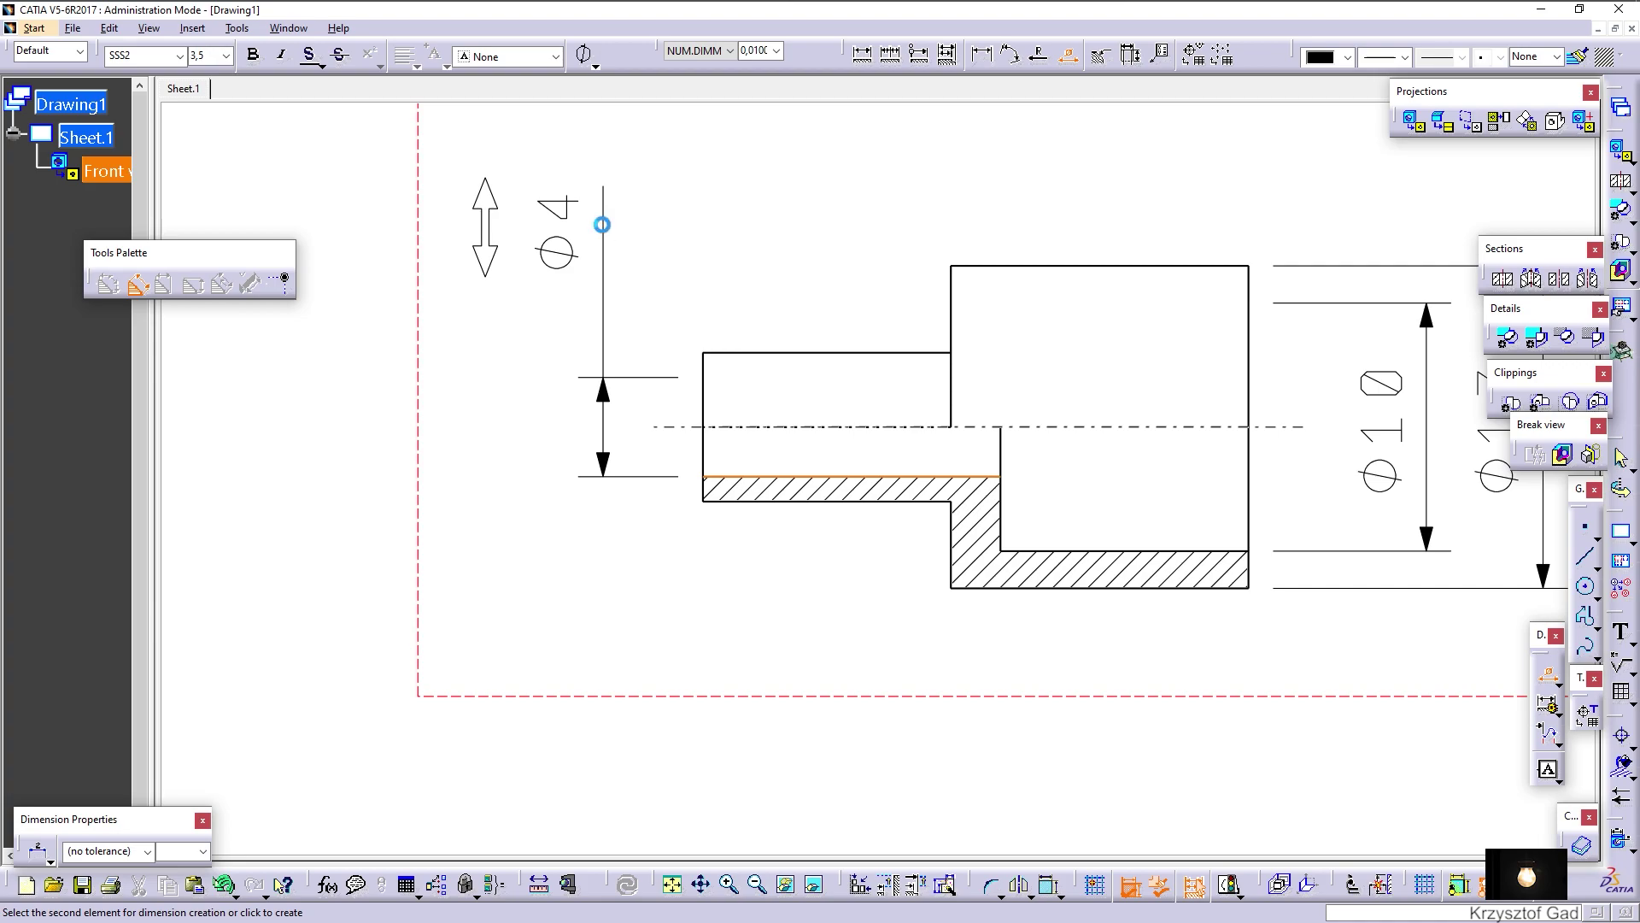
left_click(603, 224)
left_click(740, 353)
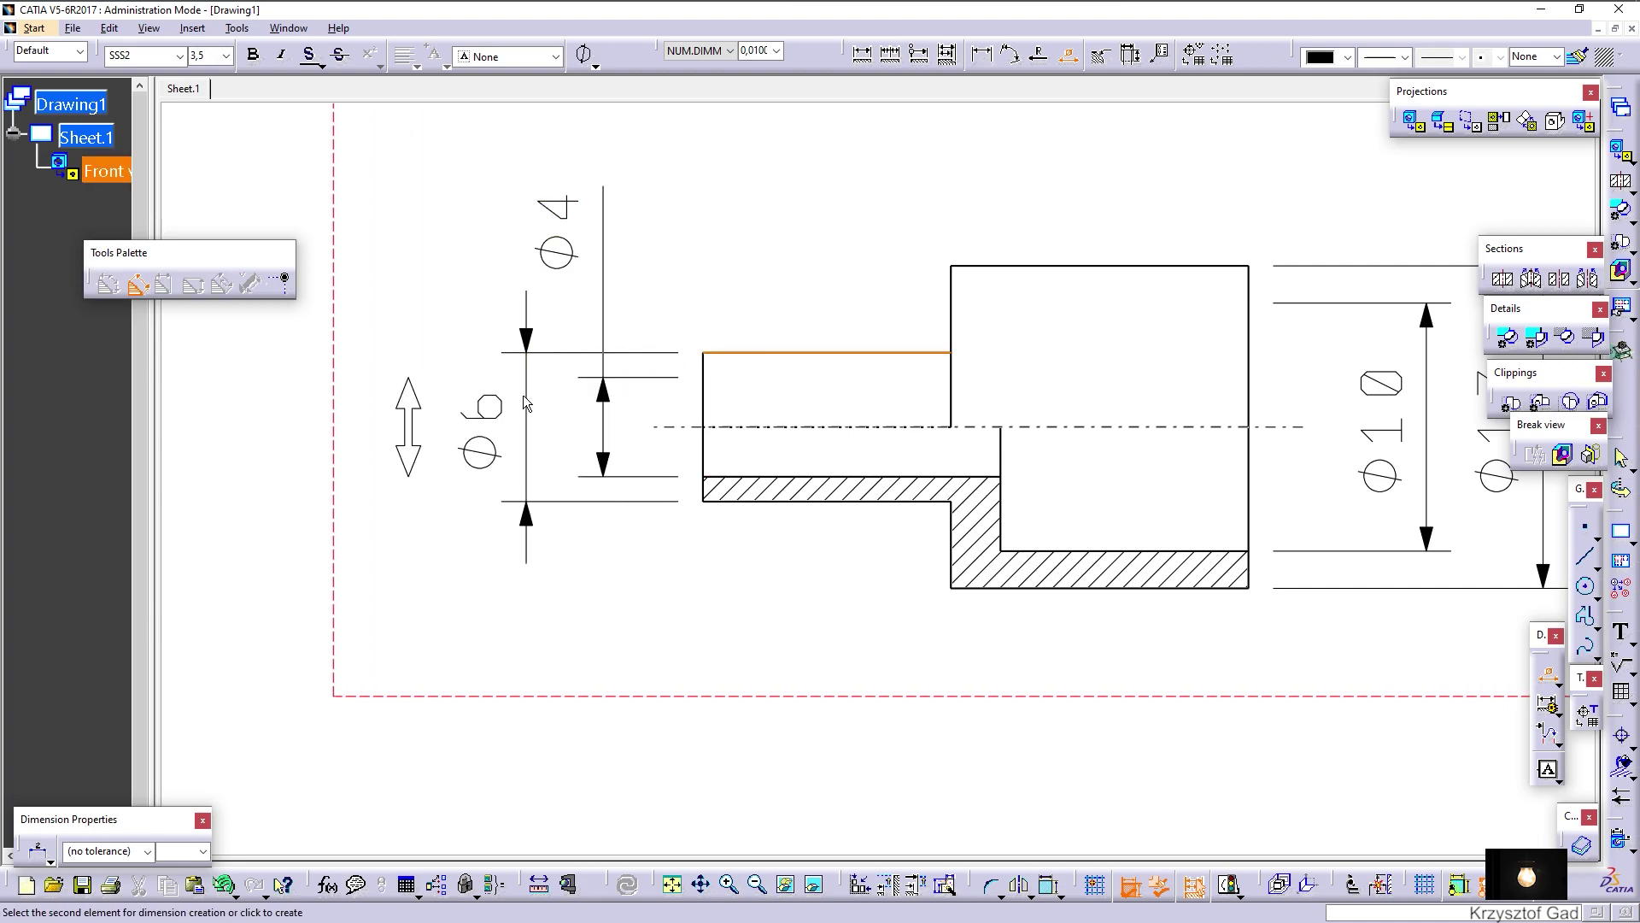
left_click(493, 399)
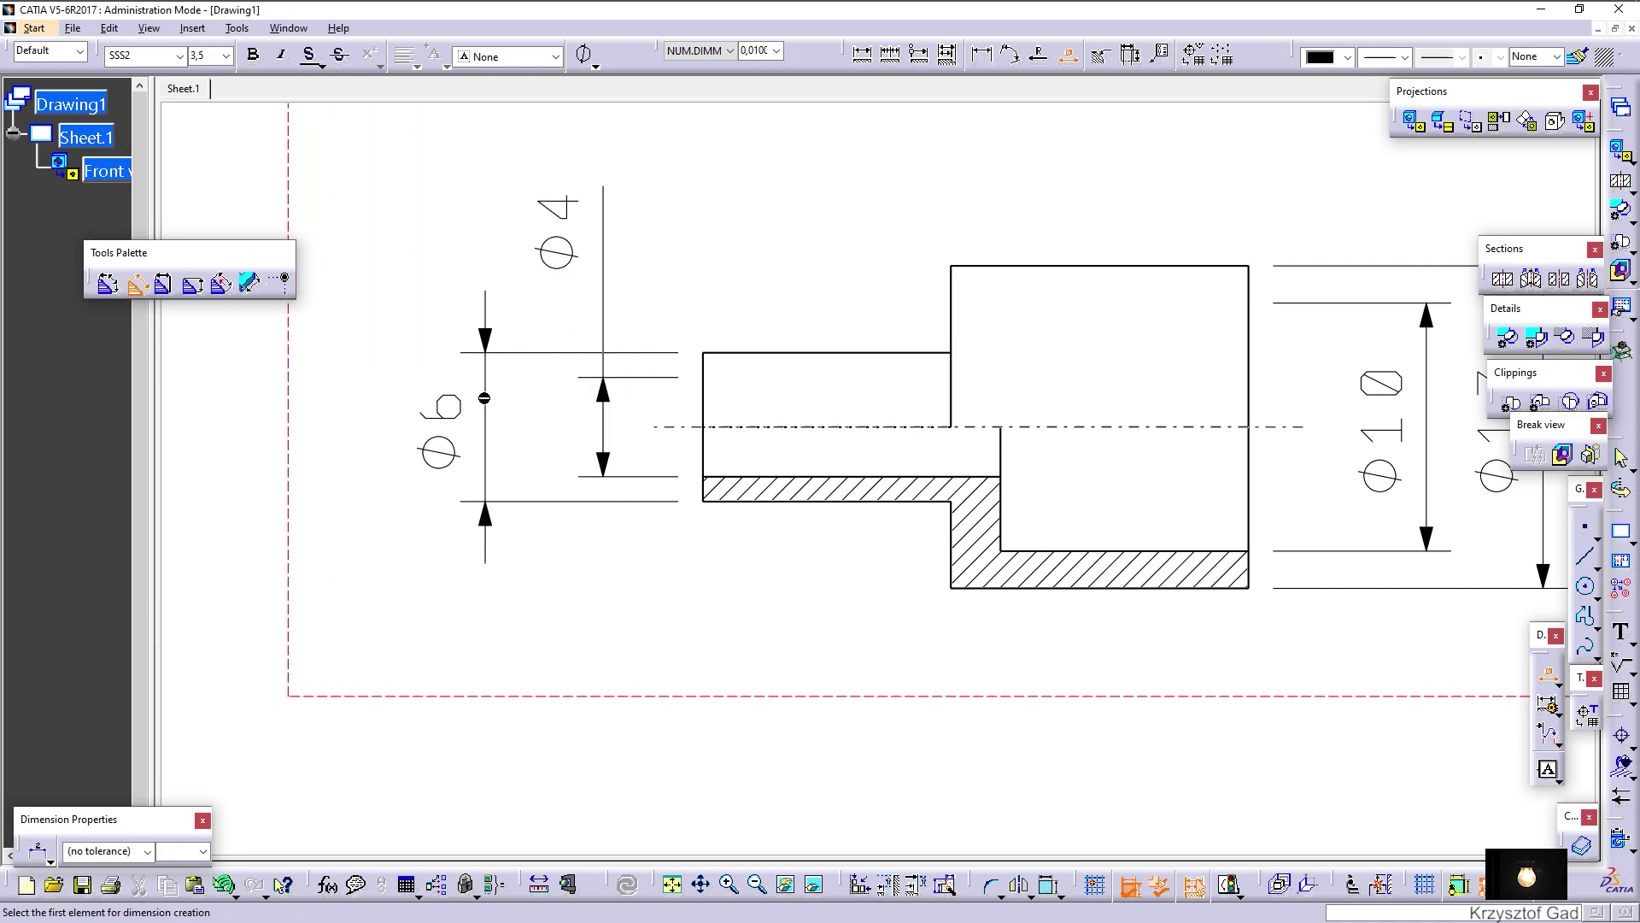
mouse_move(484, 396)
middle_mouse_down("ctrl")
mouse_move(525, 368)
mouse_move(580, 403)
middle_mouse_up("ctrl")
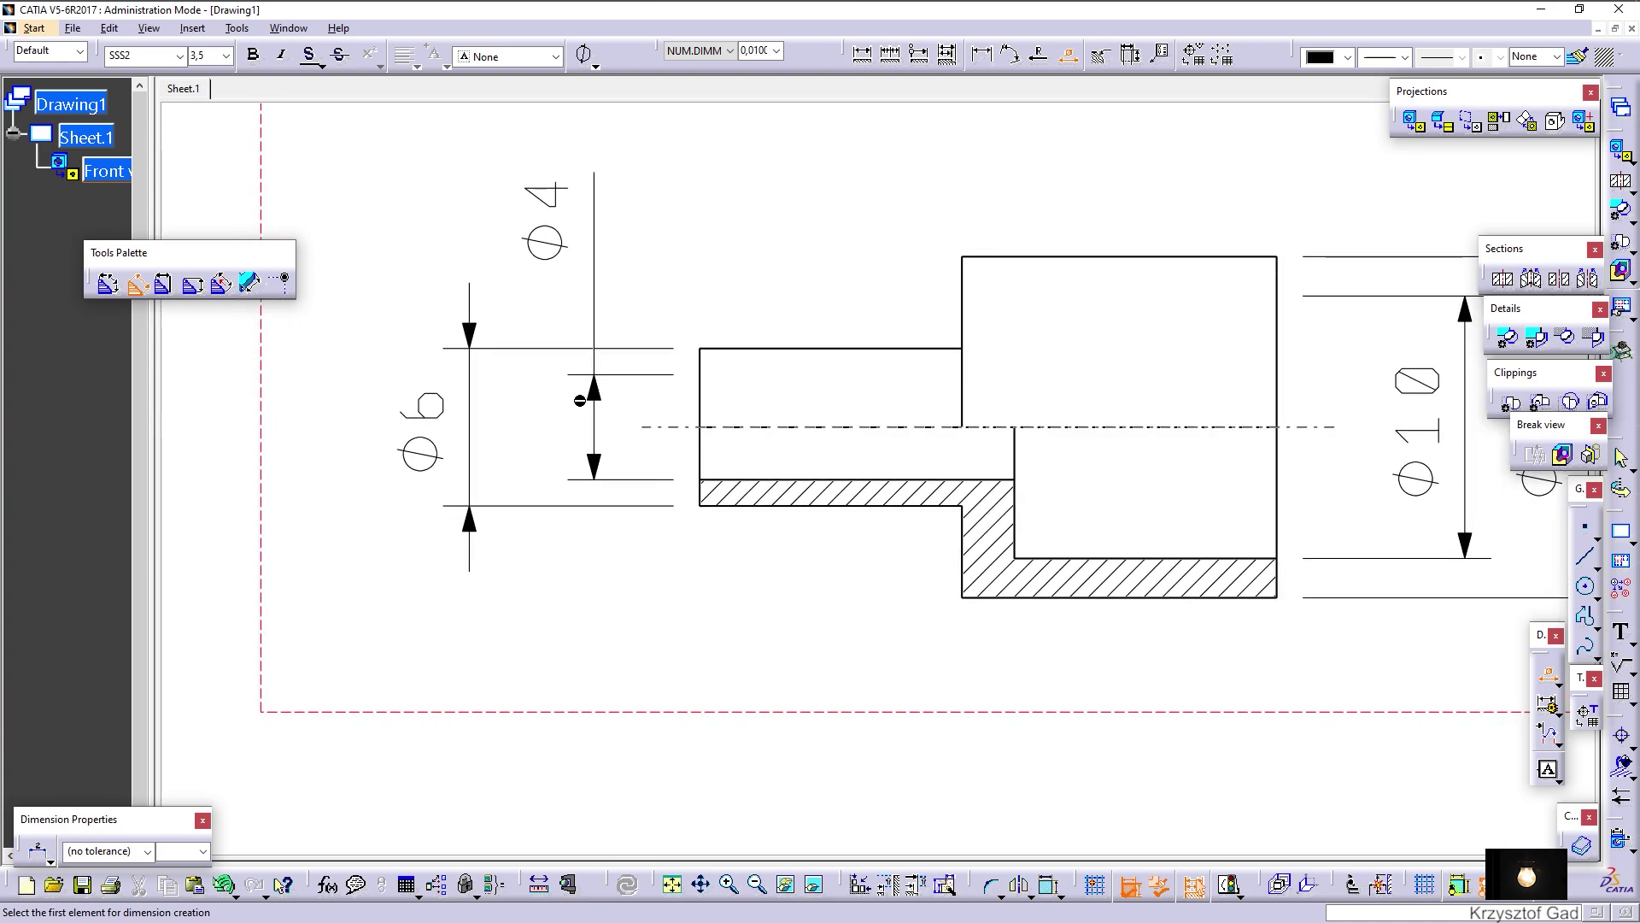
key("Escape")
Break the Ø6 extension line with an interruption where it meets the Ø4 dimension
right_click(627, 349)
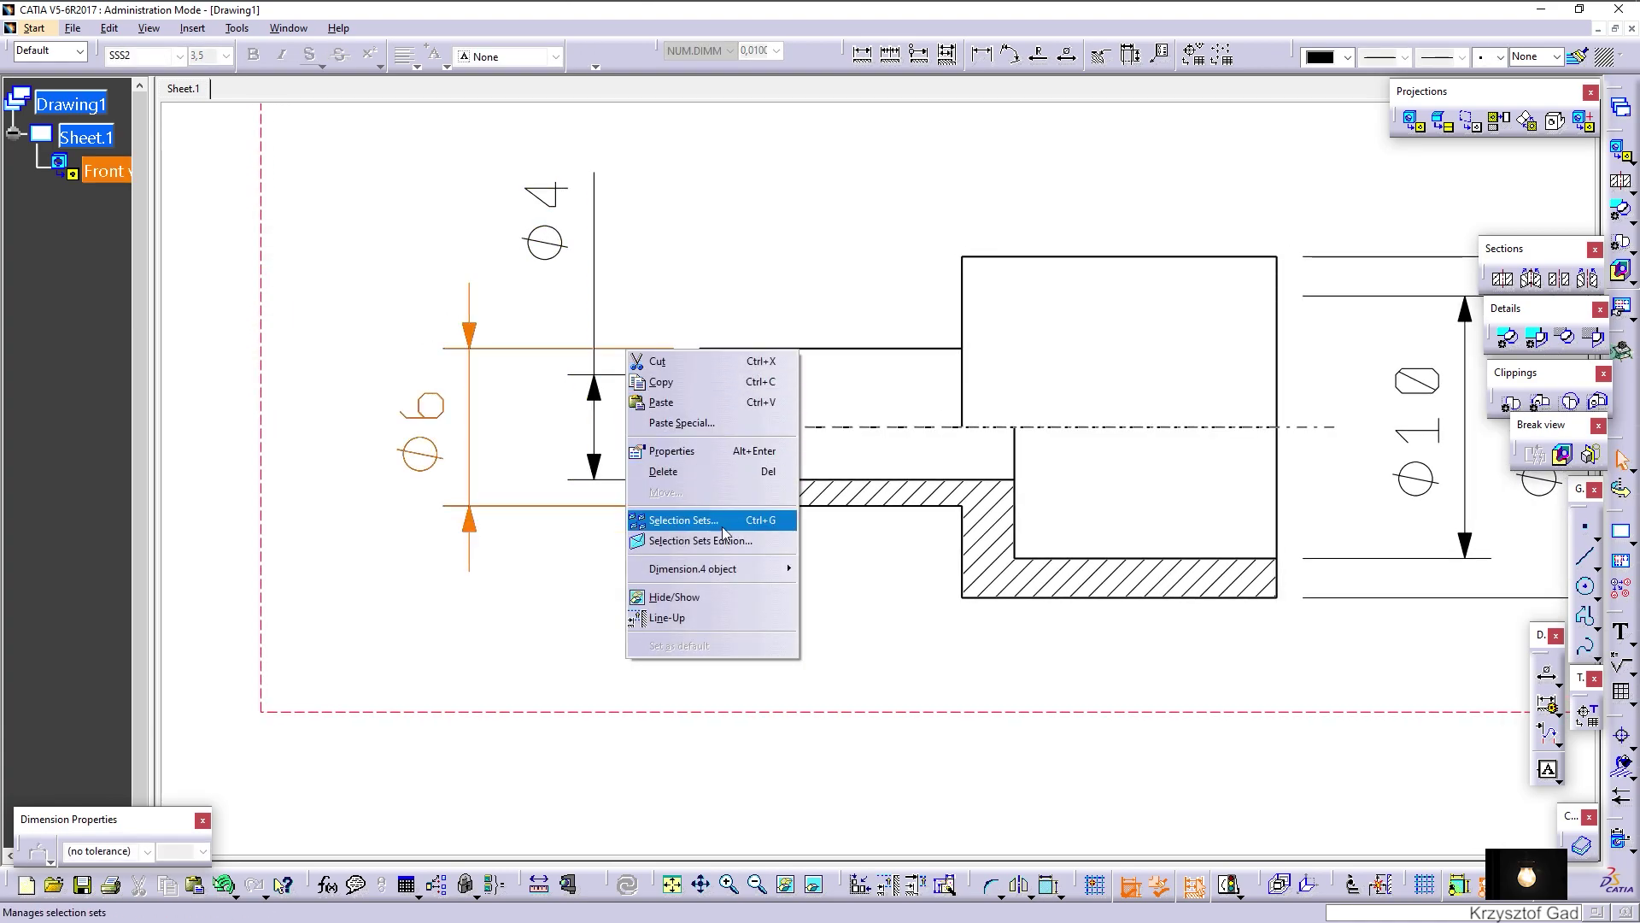
left_click(845, 612)
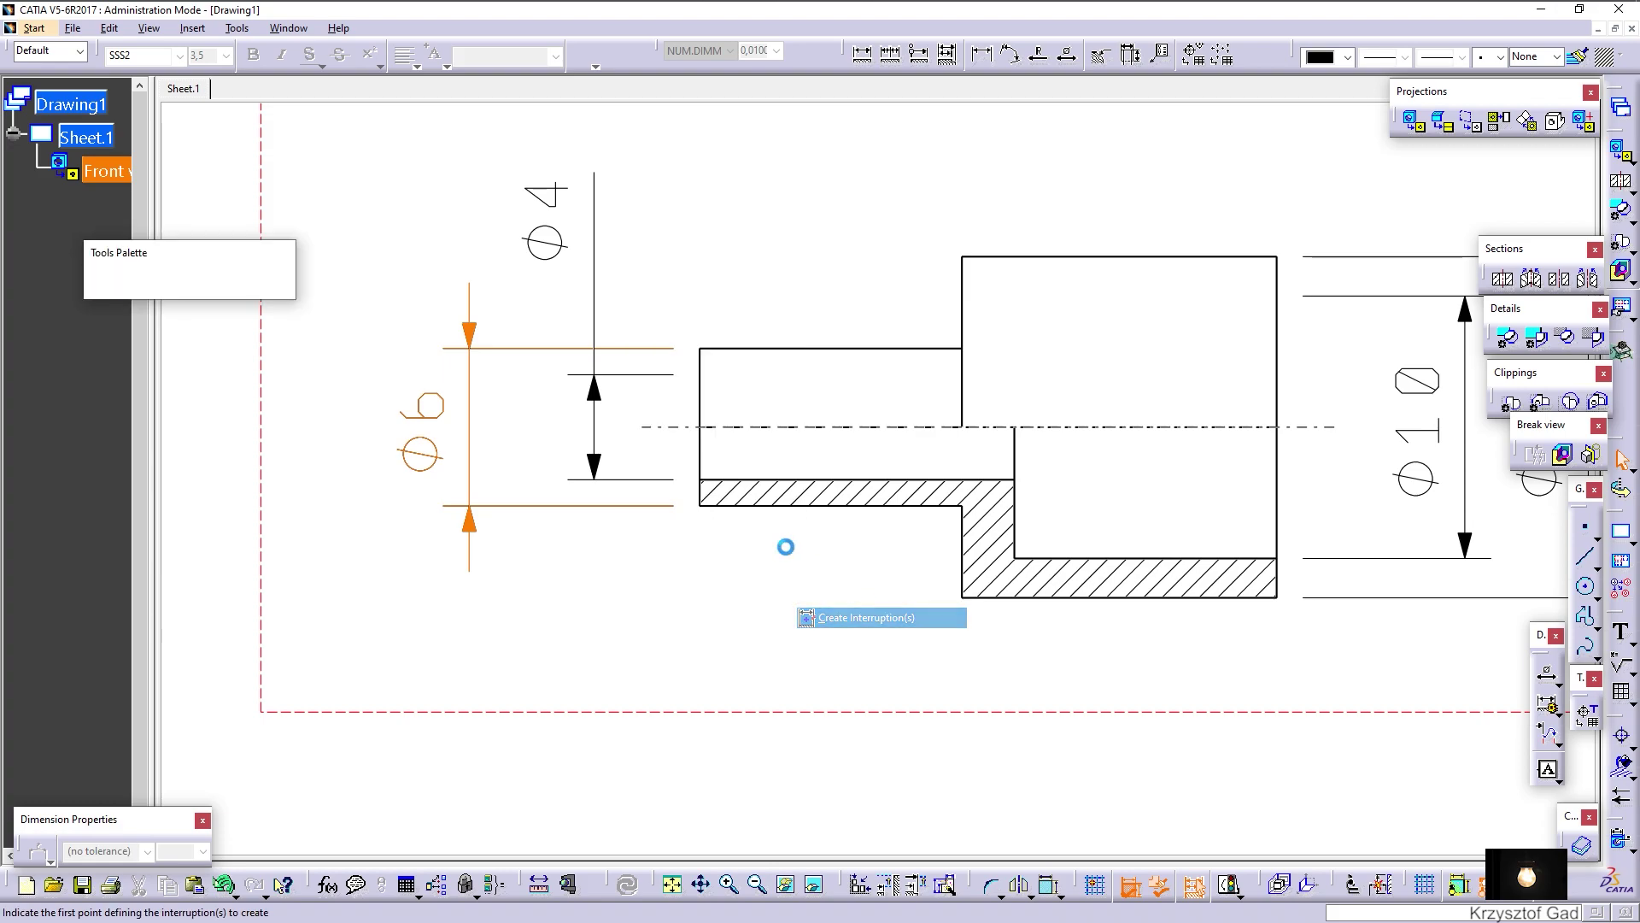
left_click(589, 350)
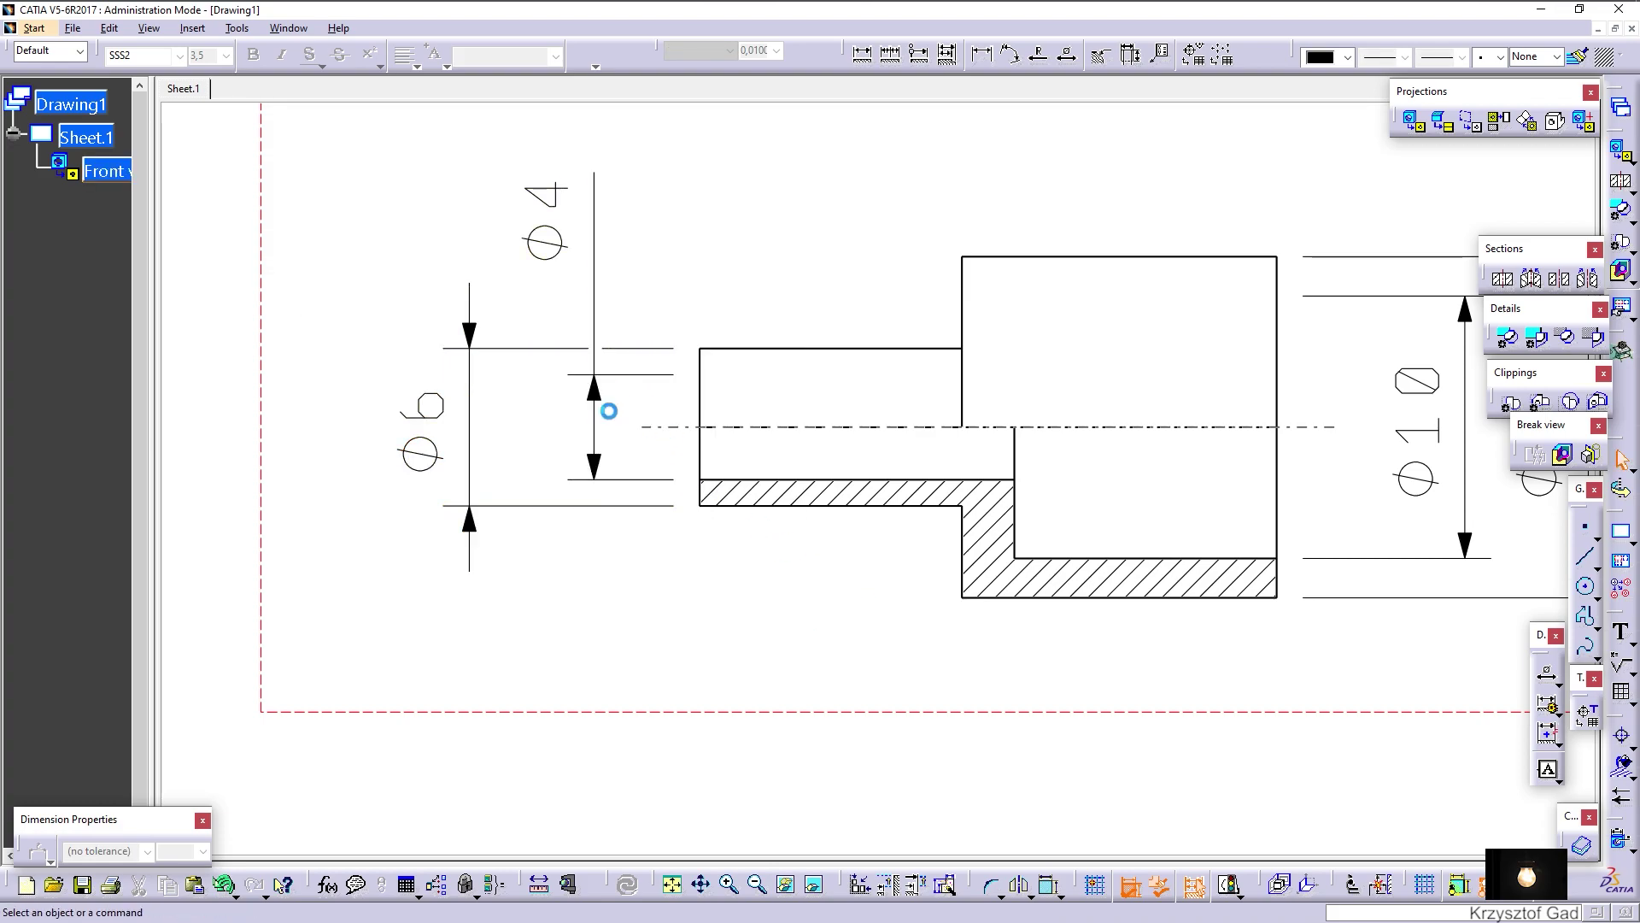
left_click(667, 245)
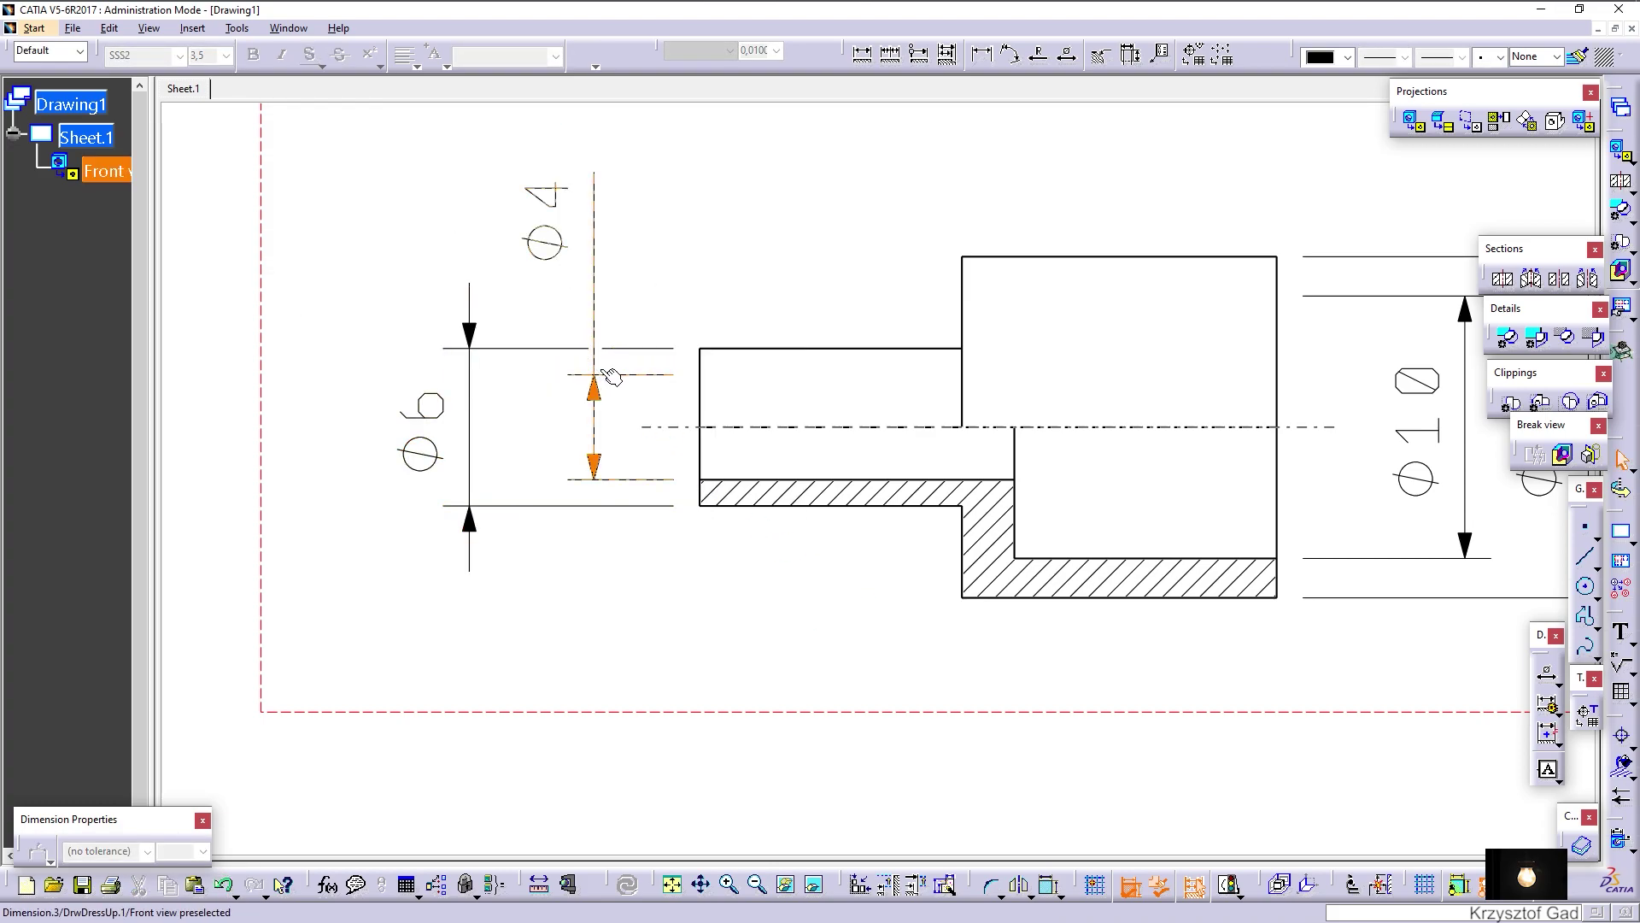
scroll(641, 464, "down", 5)
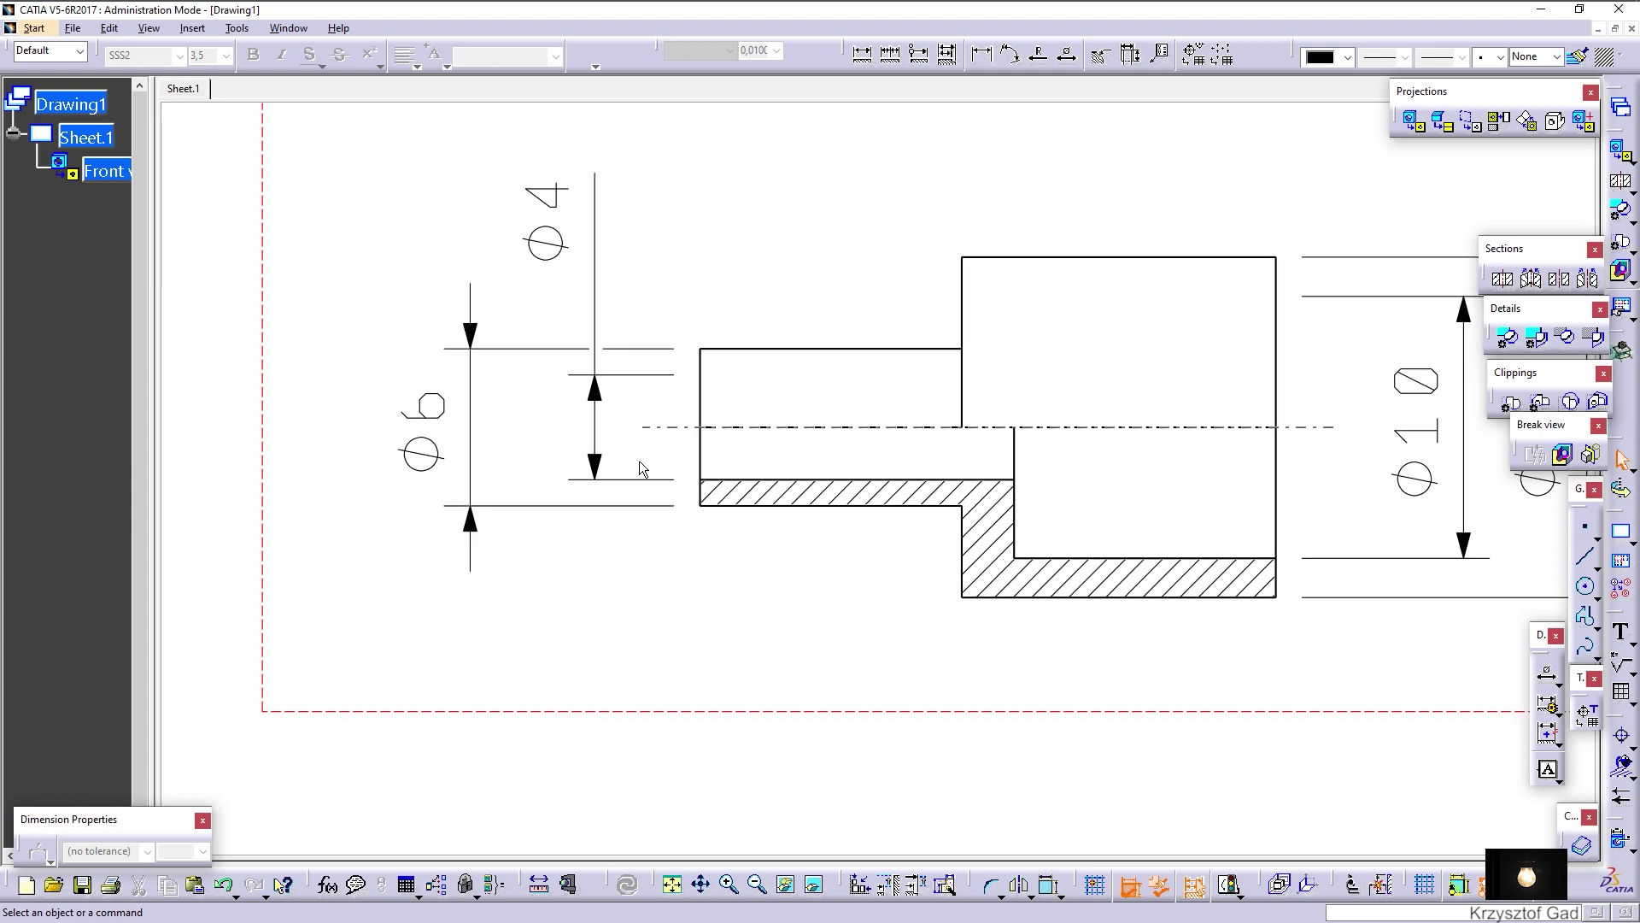
Add a 10 length dimension for the bore and a 12 length below the part
left_click(982, 53)
scroll(948, 445, "up", 3)
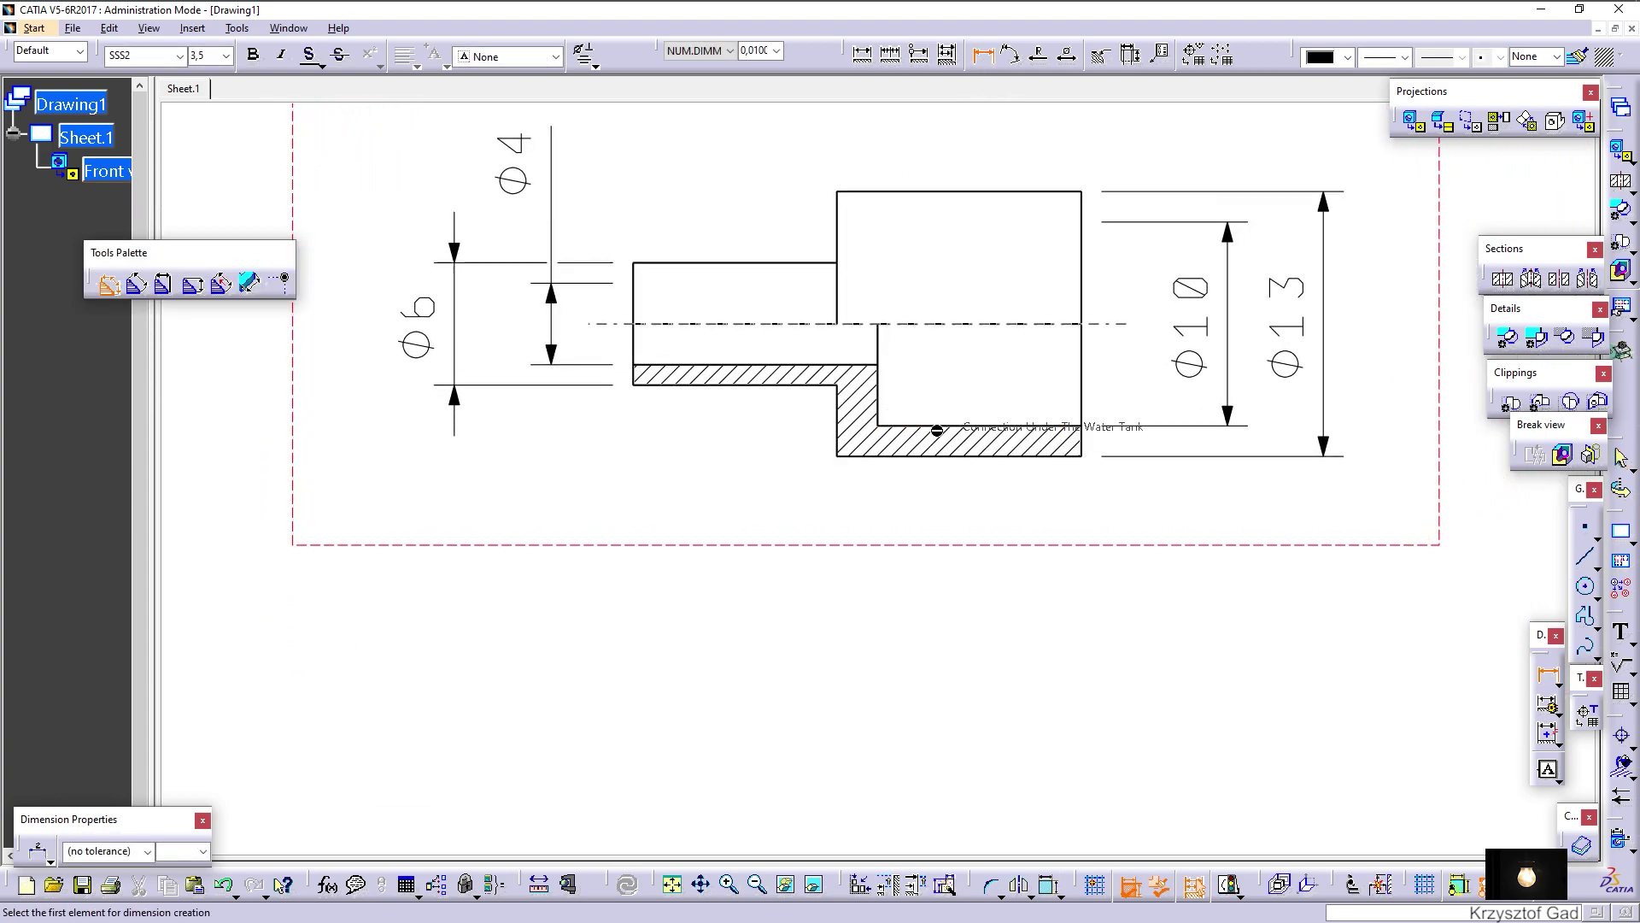
left_click(937, 428)
left_click(948, 393)
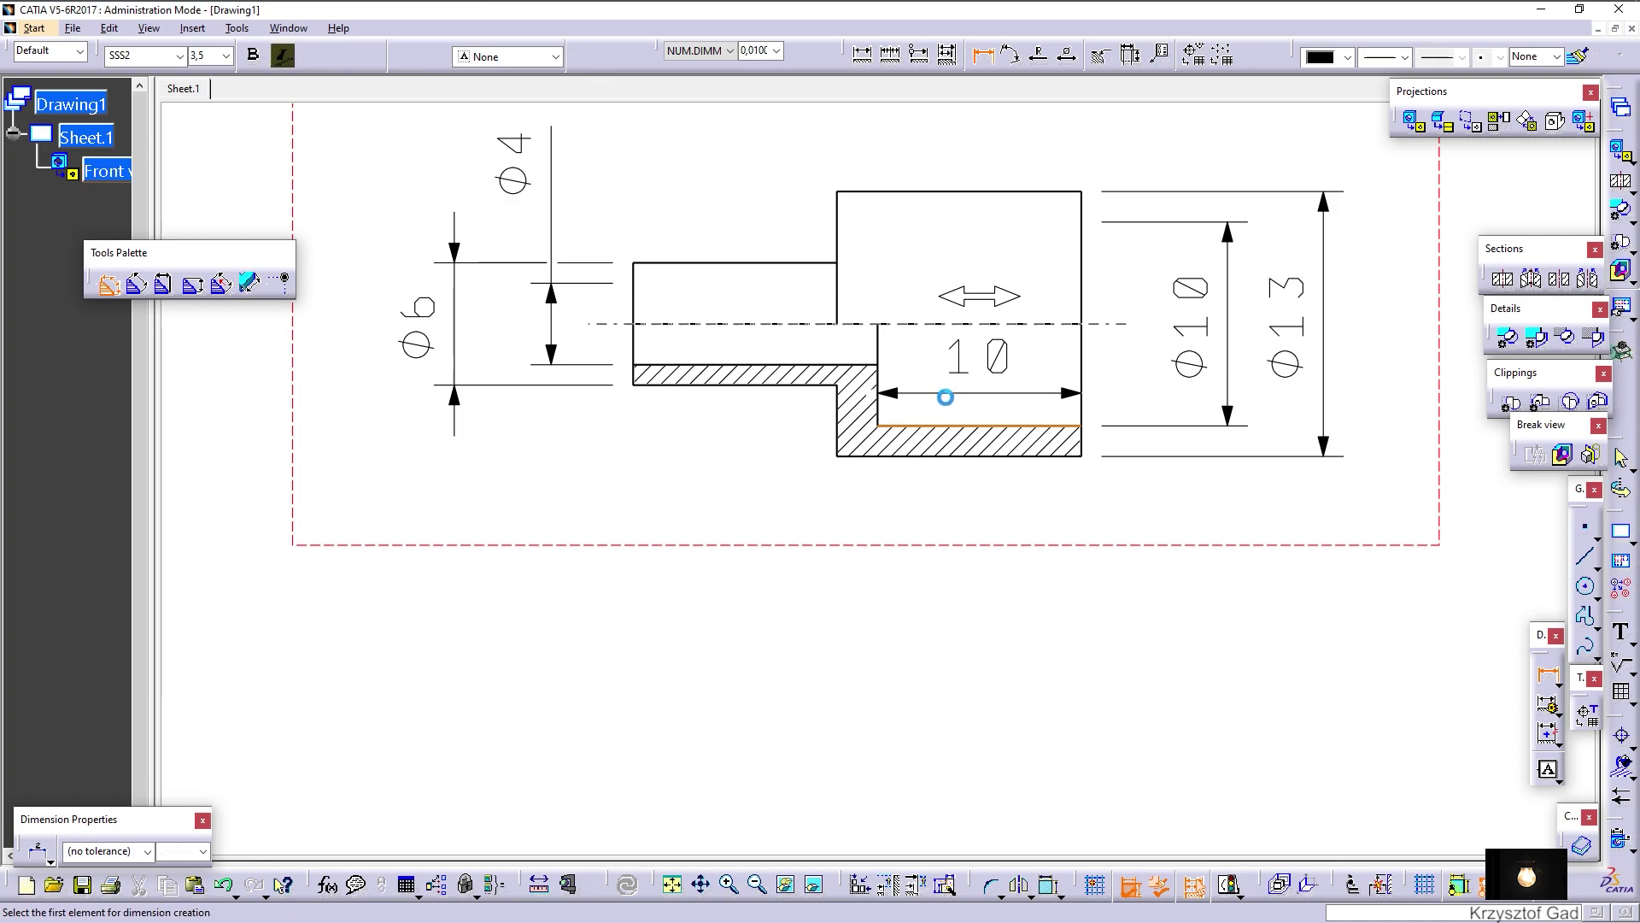
left_click(863, 456)
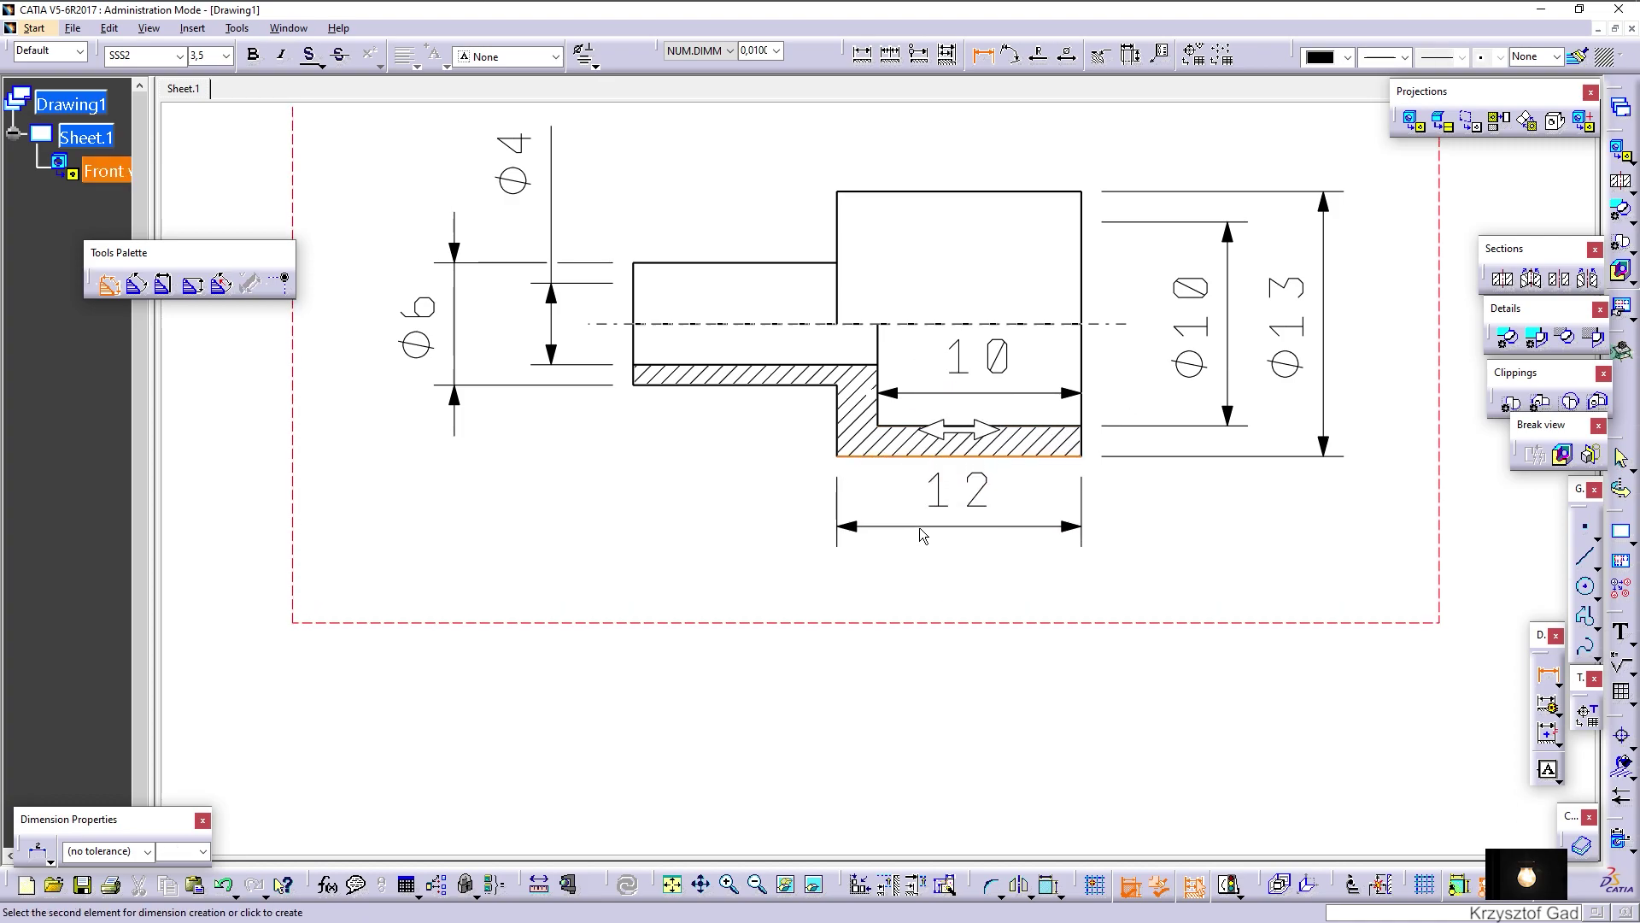
left_click(920, 555)
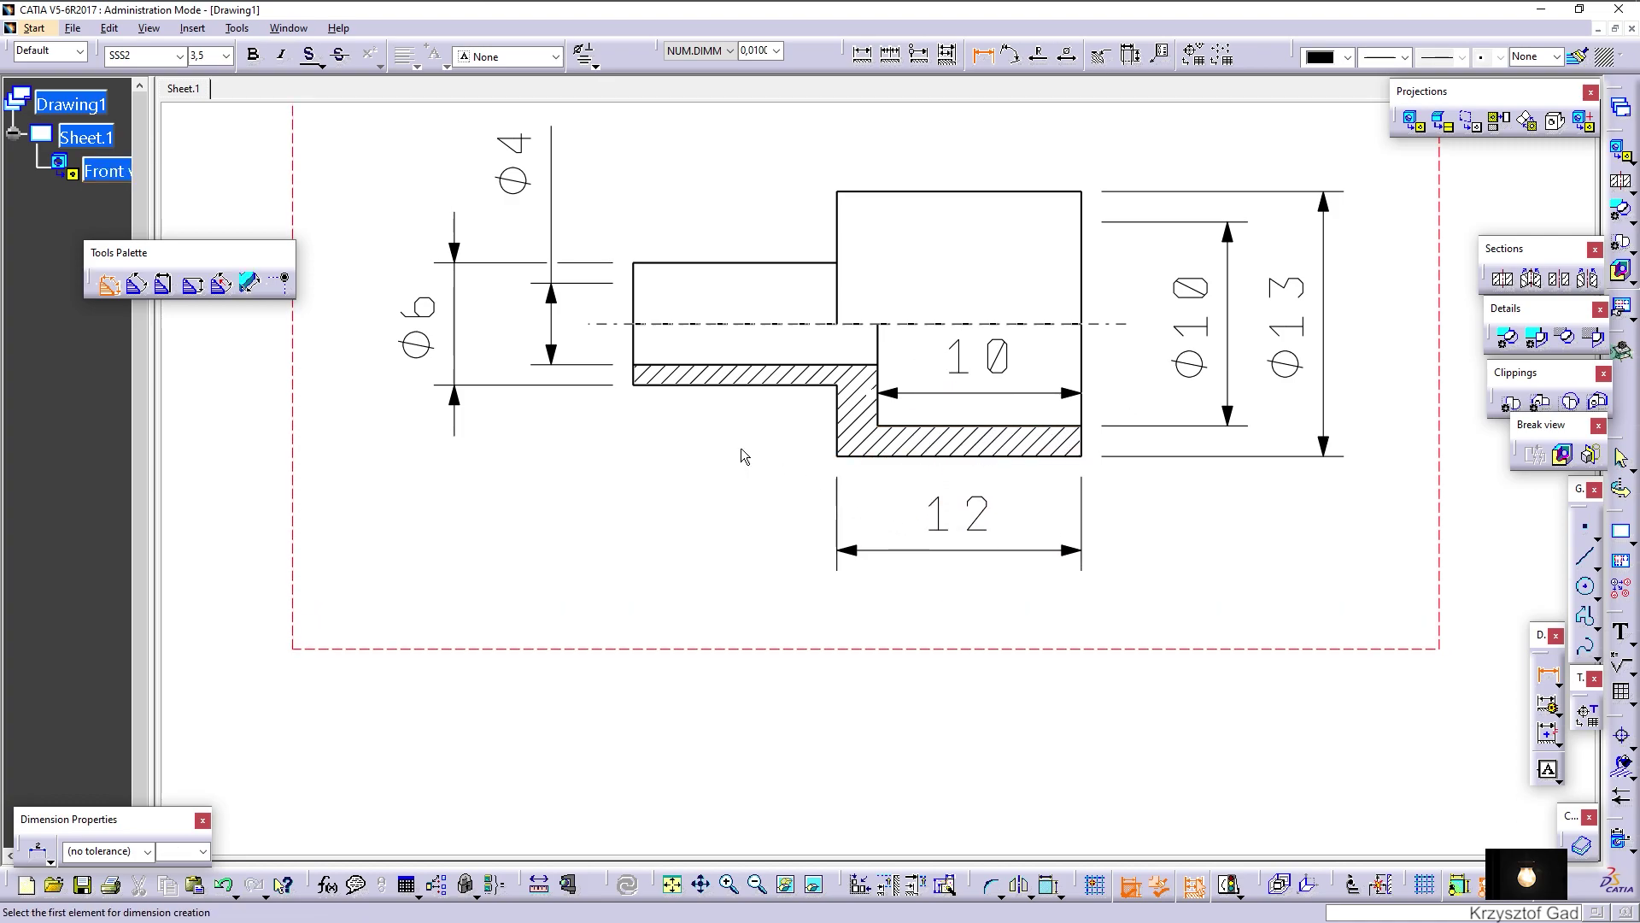
Undo a stray vertical 4 dimension and add the overall 22 length below the 12
left_click(640, 350)
left_click(934, 416)
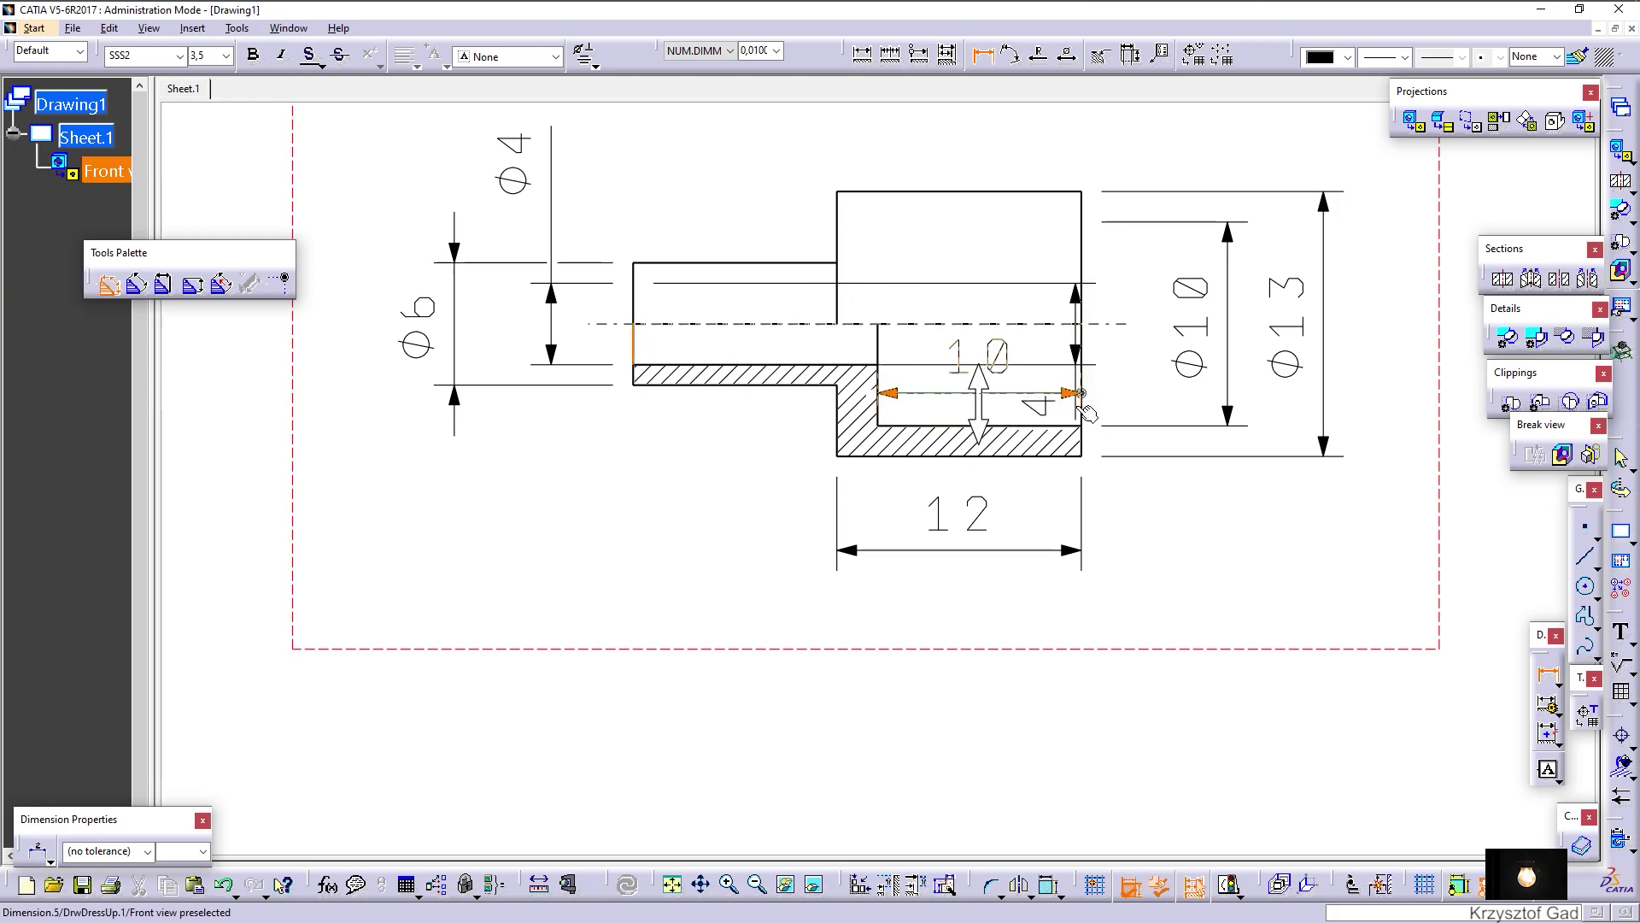
left_click(1082, 411)
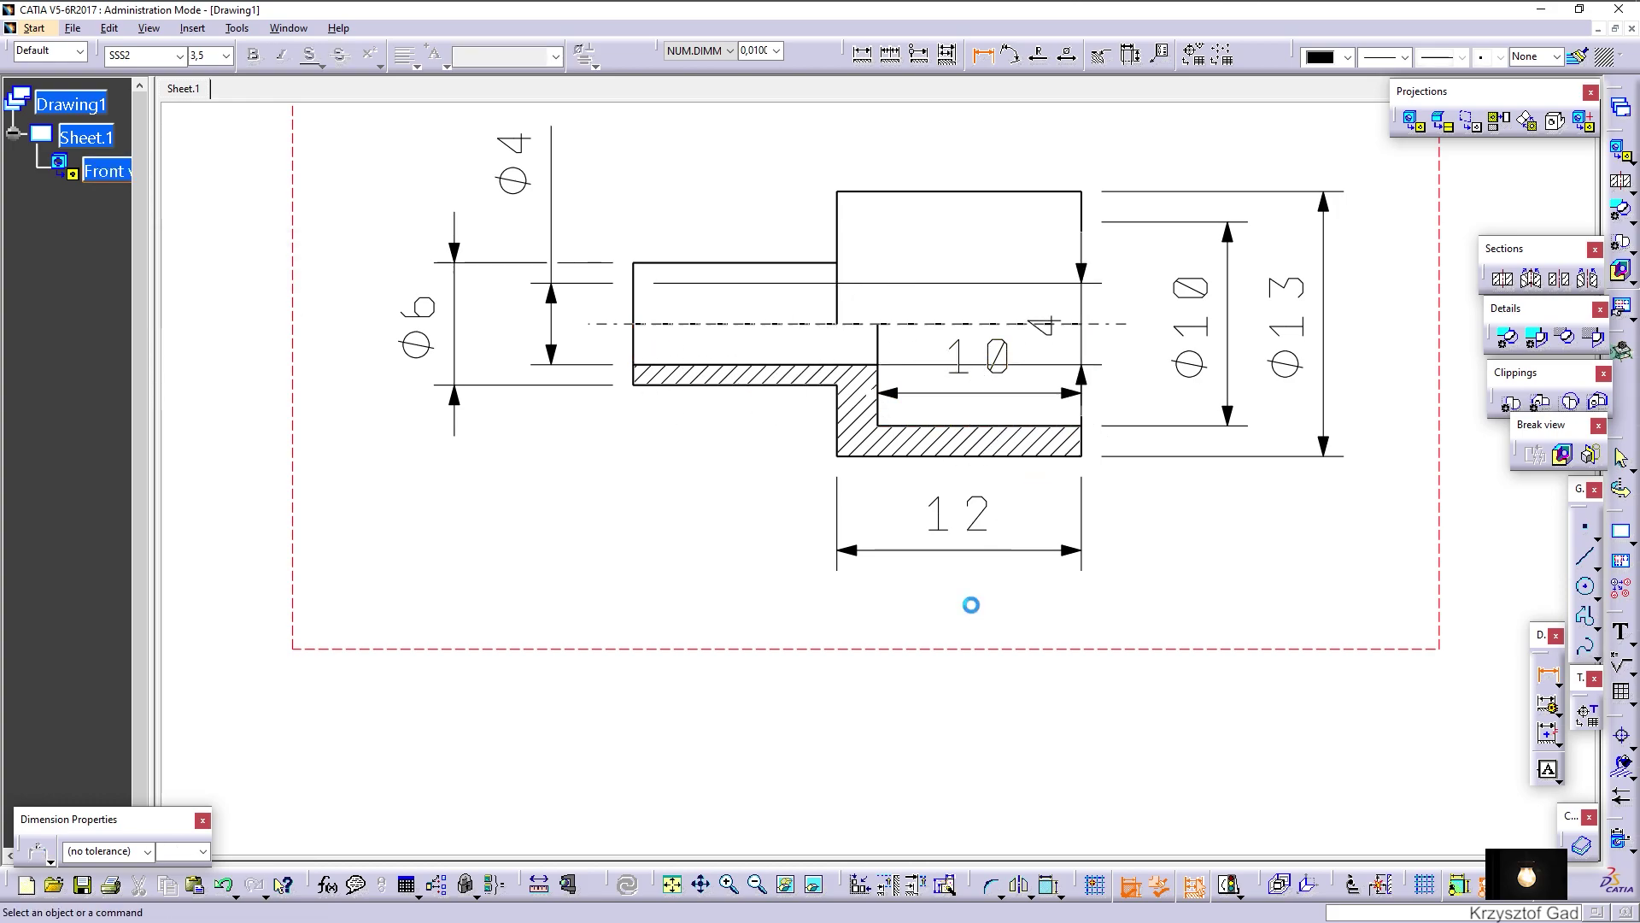
key("Escape")
key("ctrl+z")
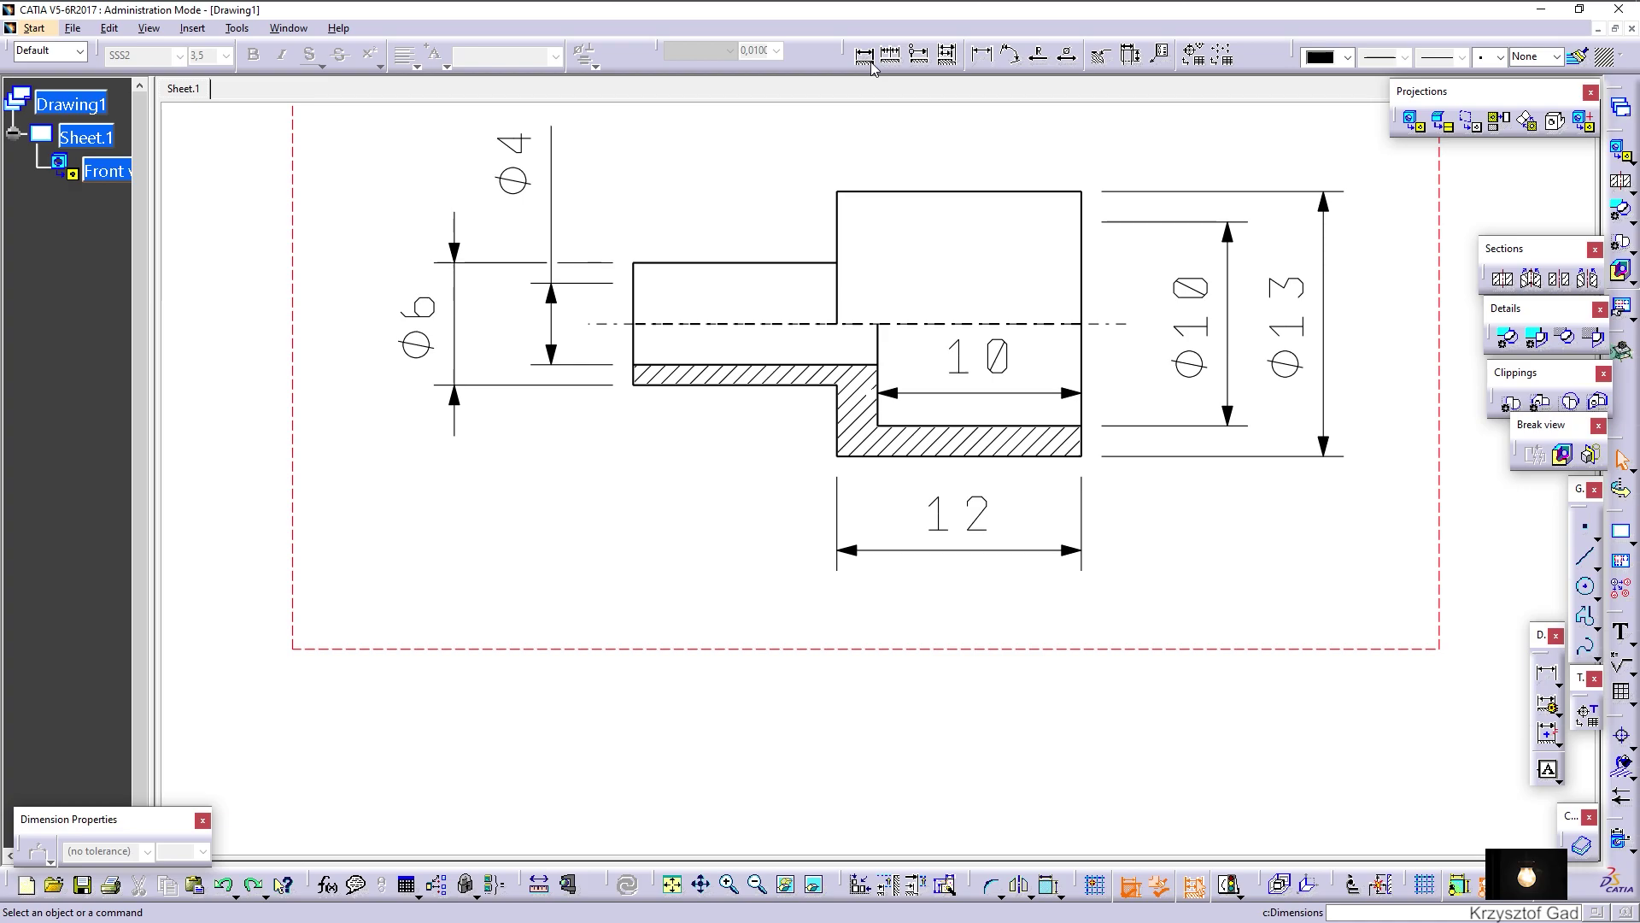
left_click(867, 60)
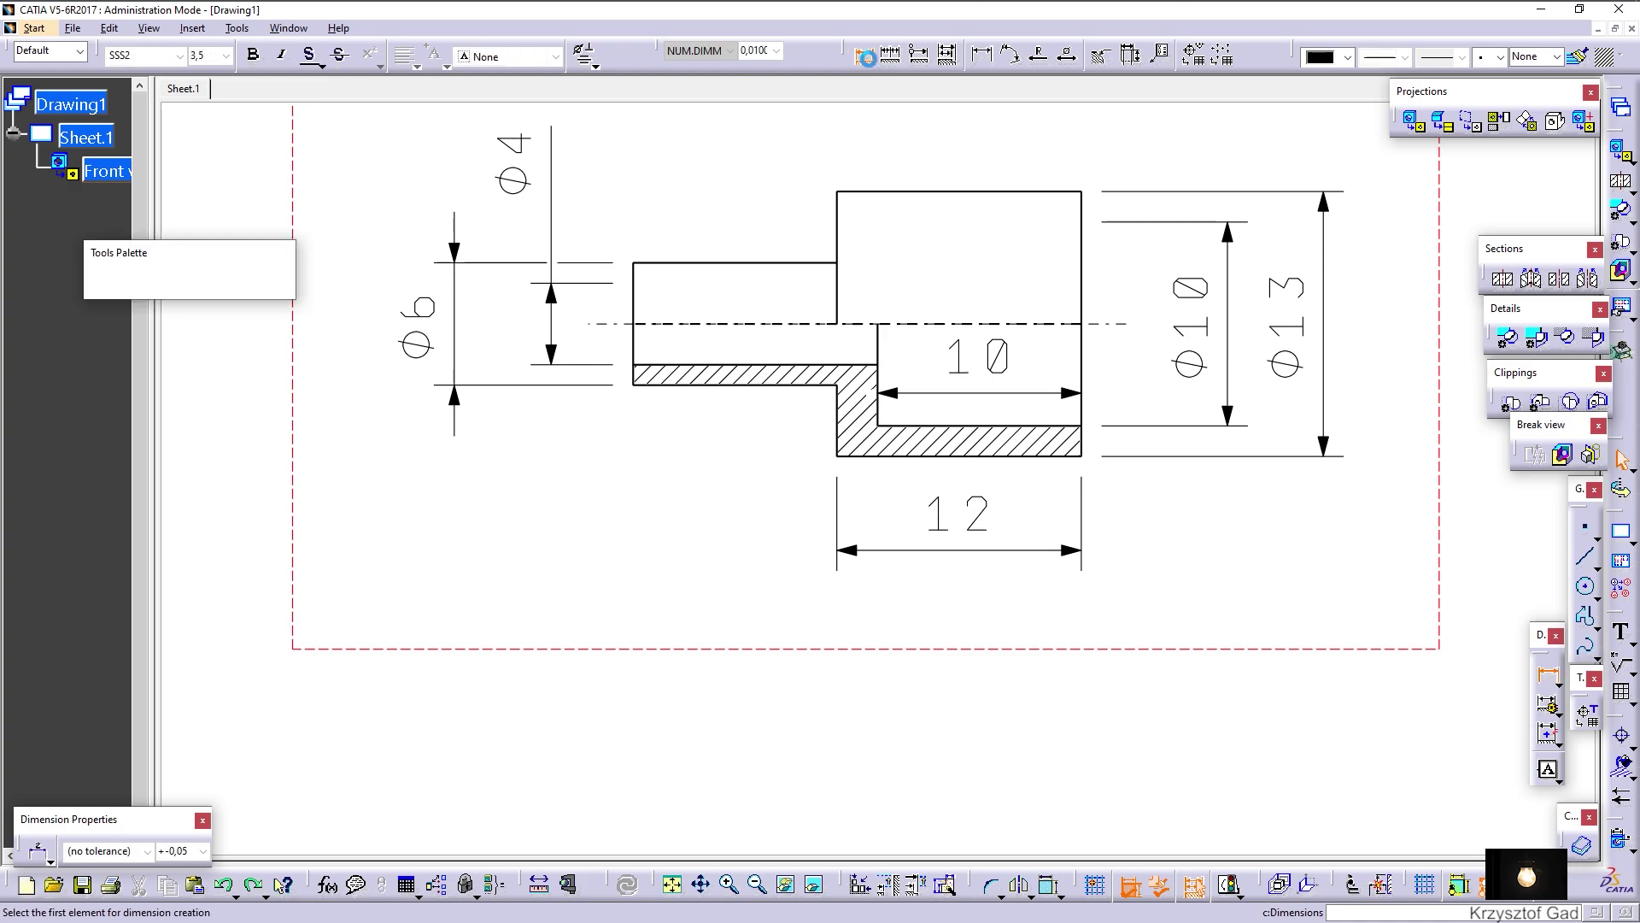
left_click(635, 340)
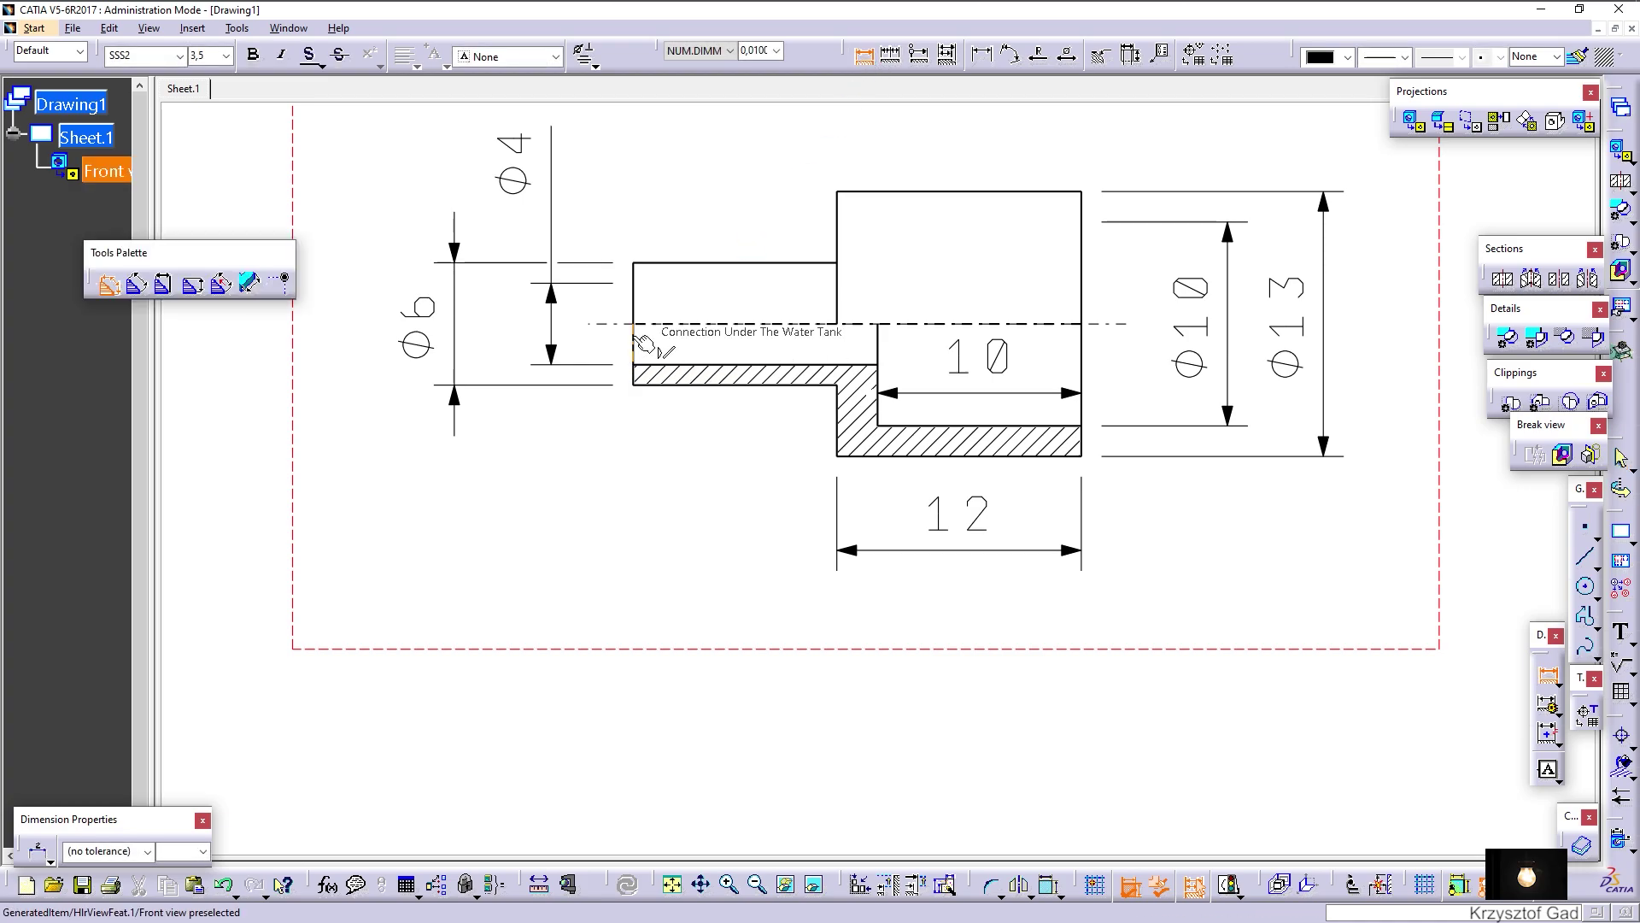
left_click(1084, 413)
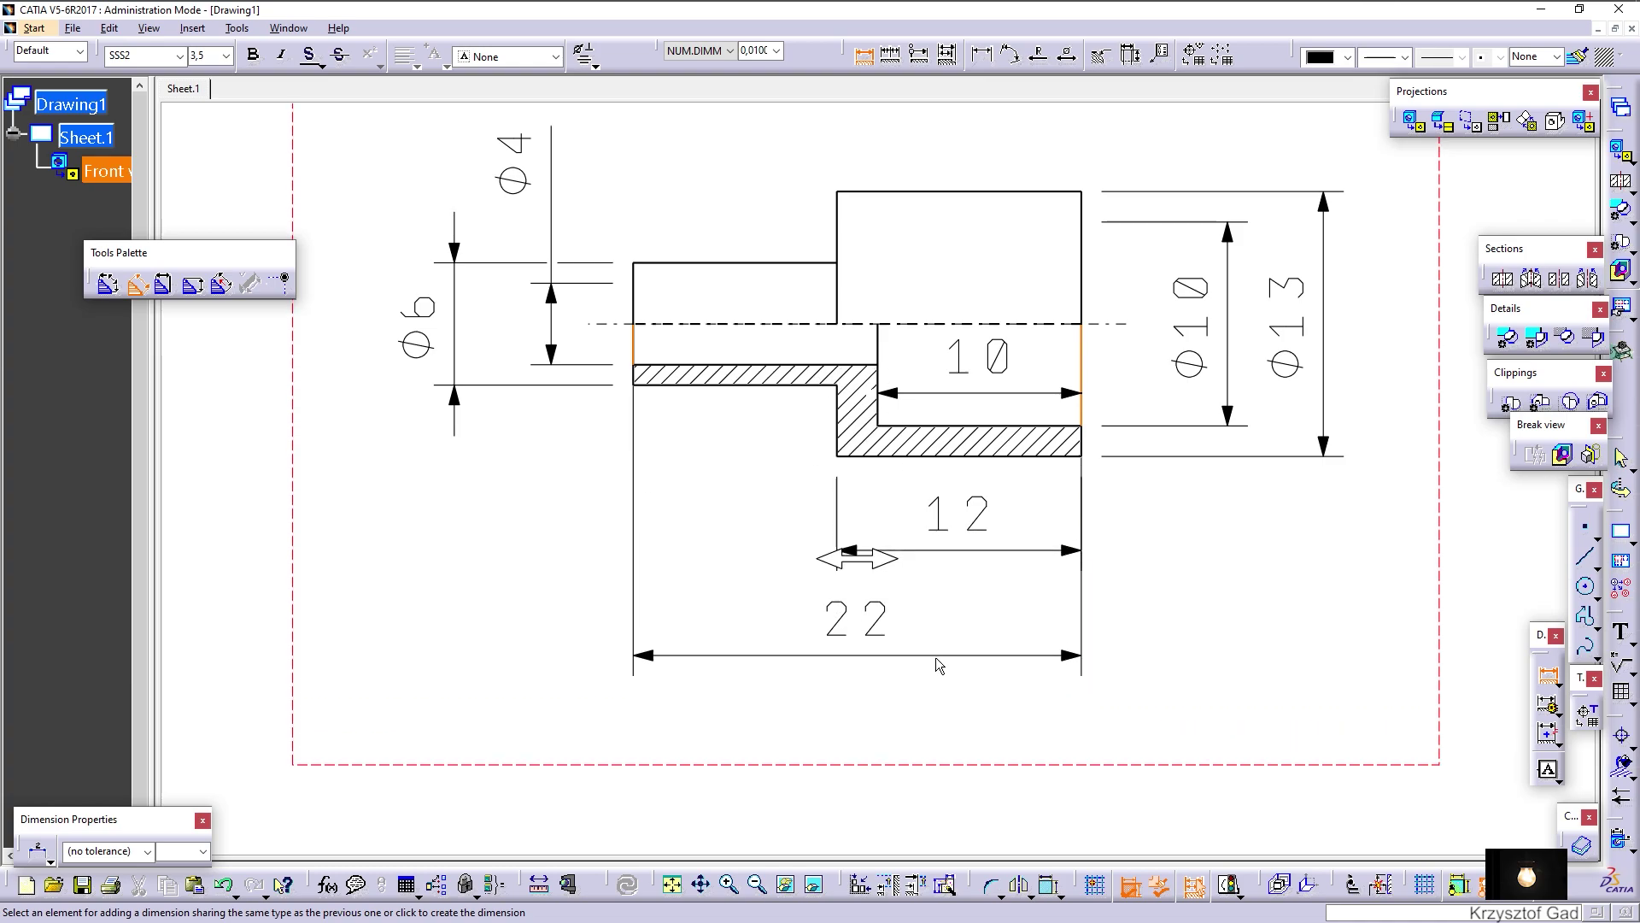
left_click(937, 658)
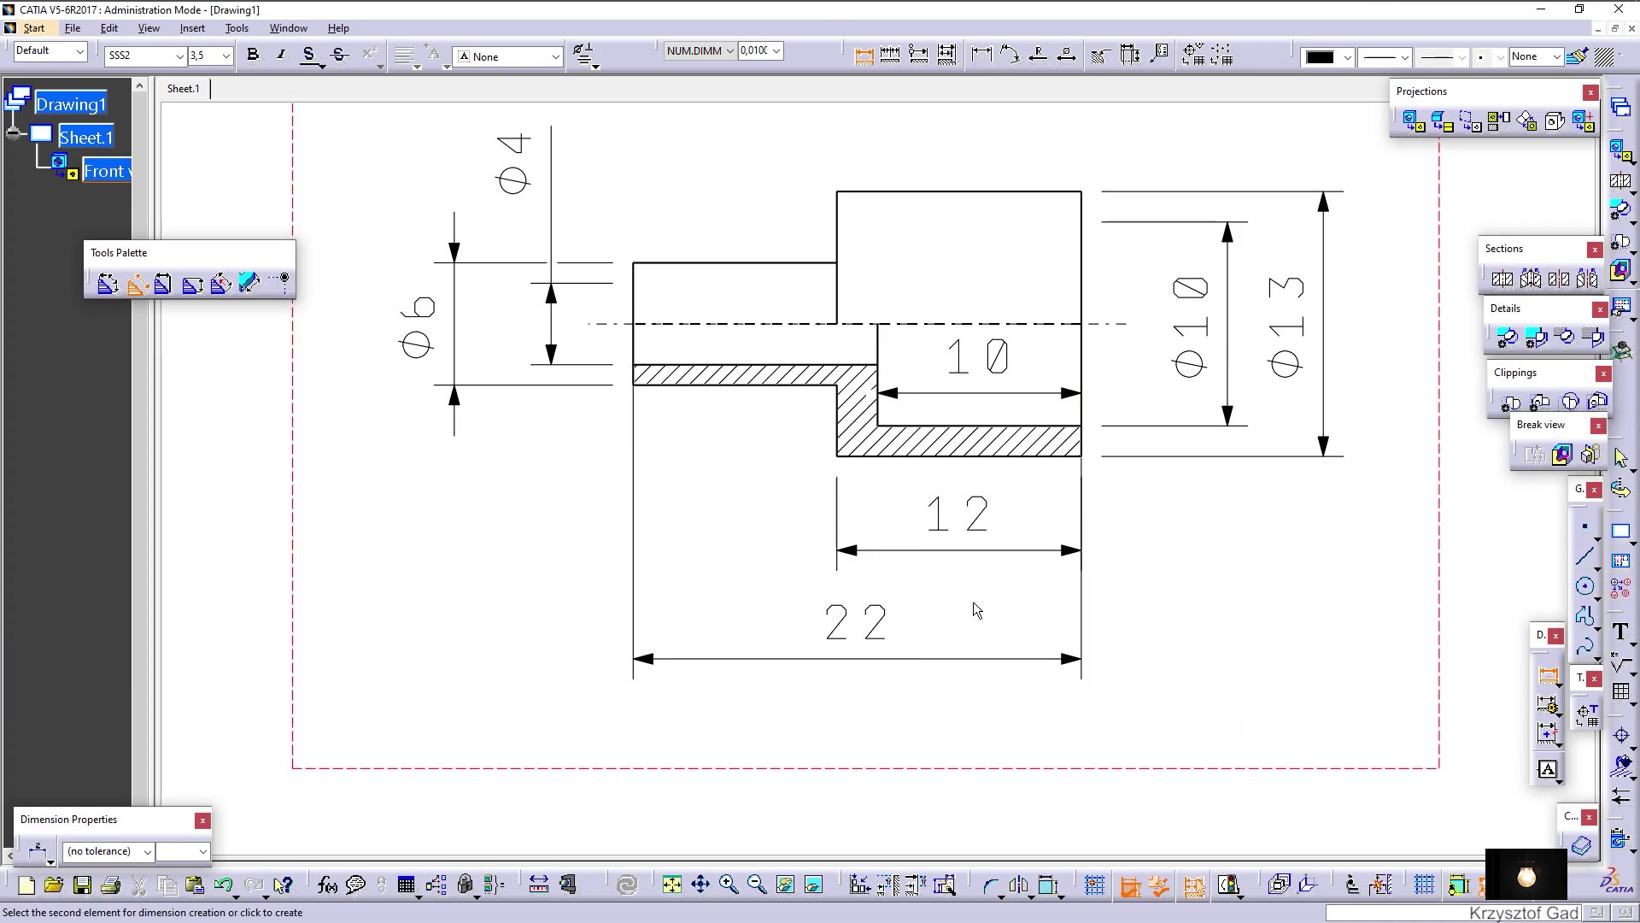
key("ctrl+Page_Down")
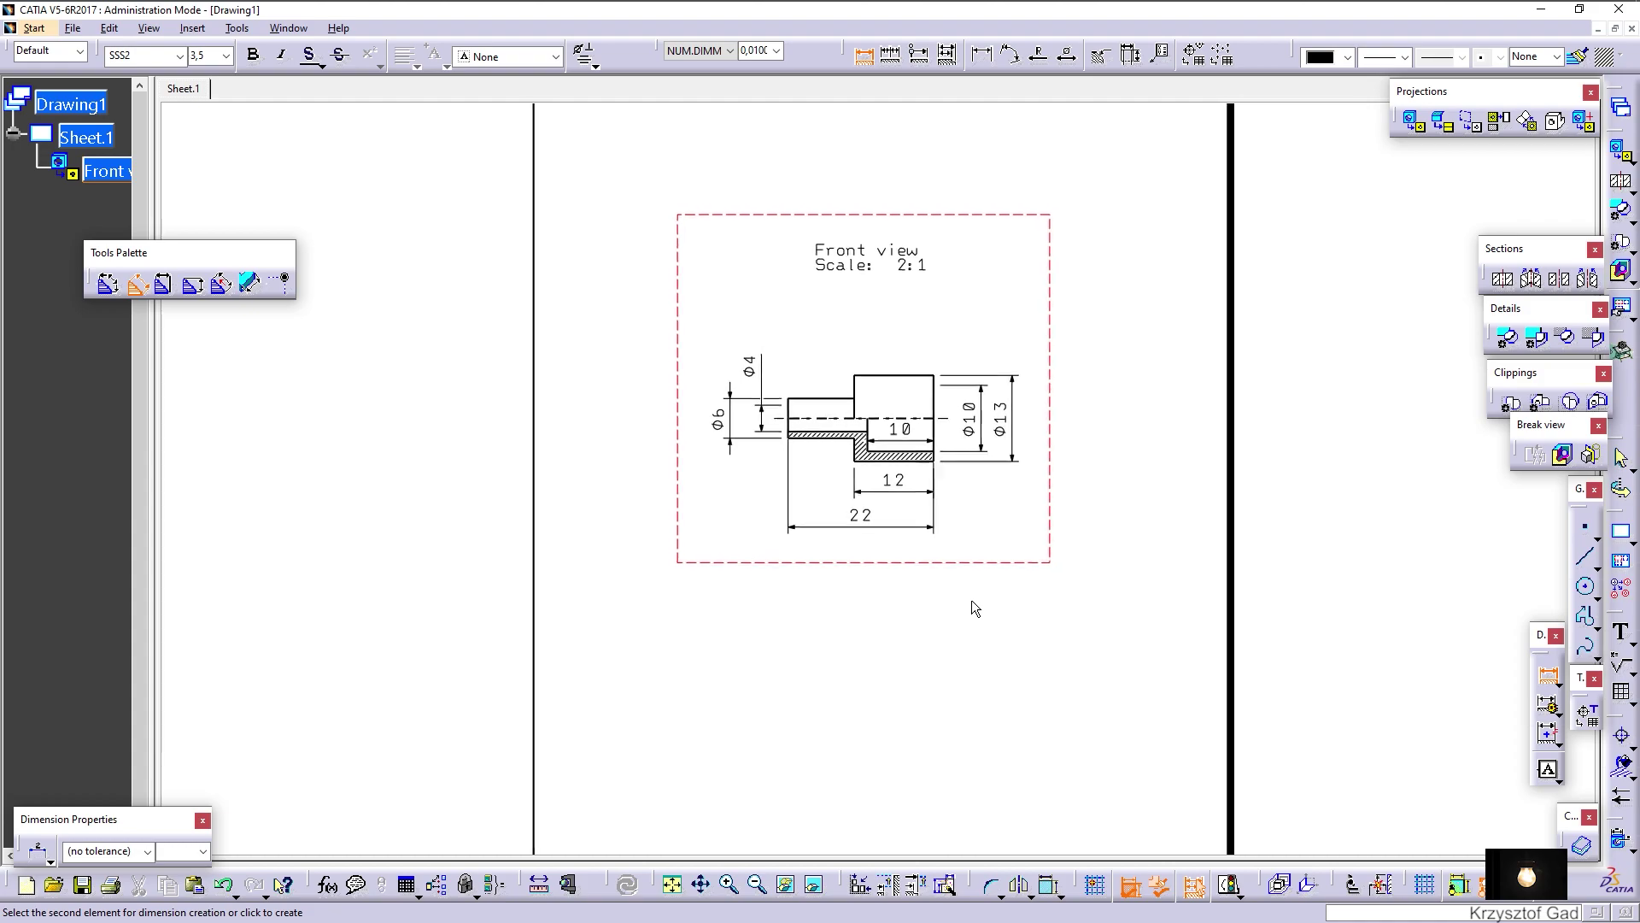
Switch to the sheet background and create the frame and title block
left_click(109, 28)
left_click(285, 471)
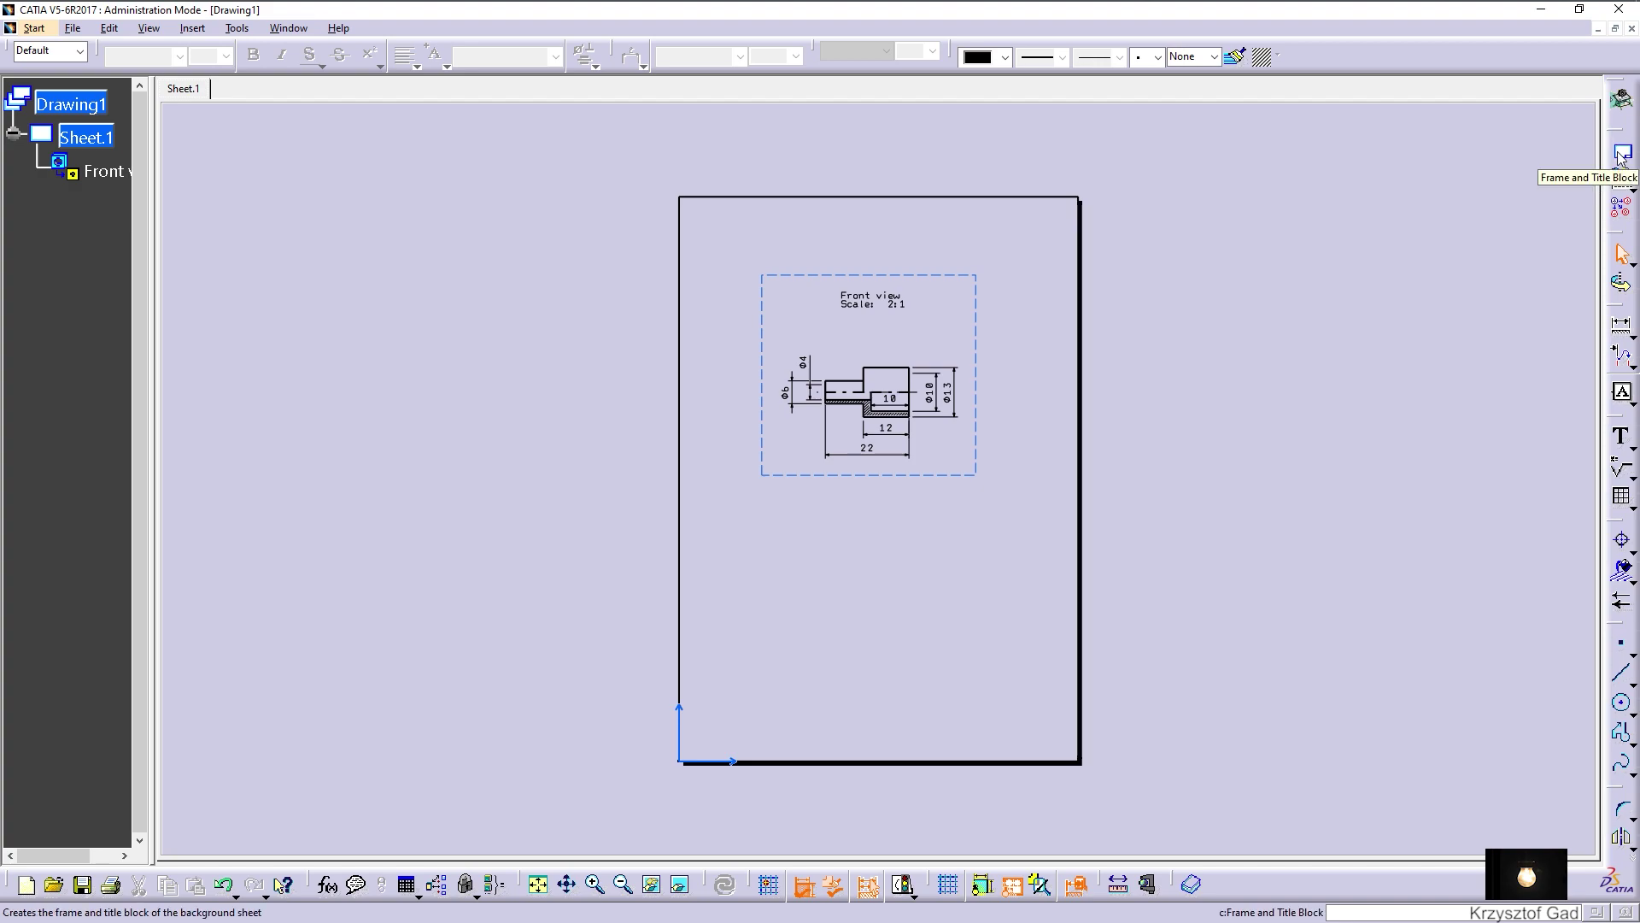
left_click(1621, 154)
left_click(763, 450)
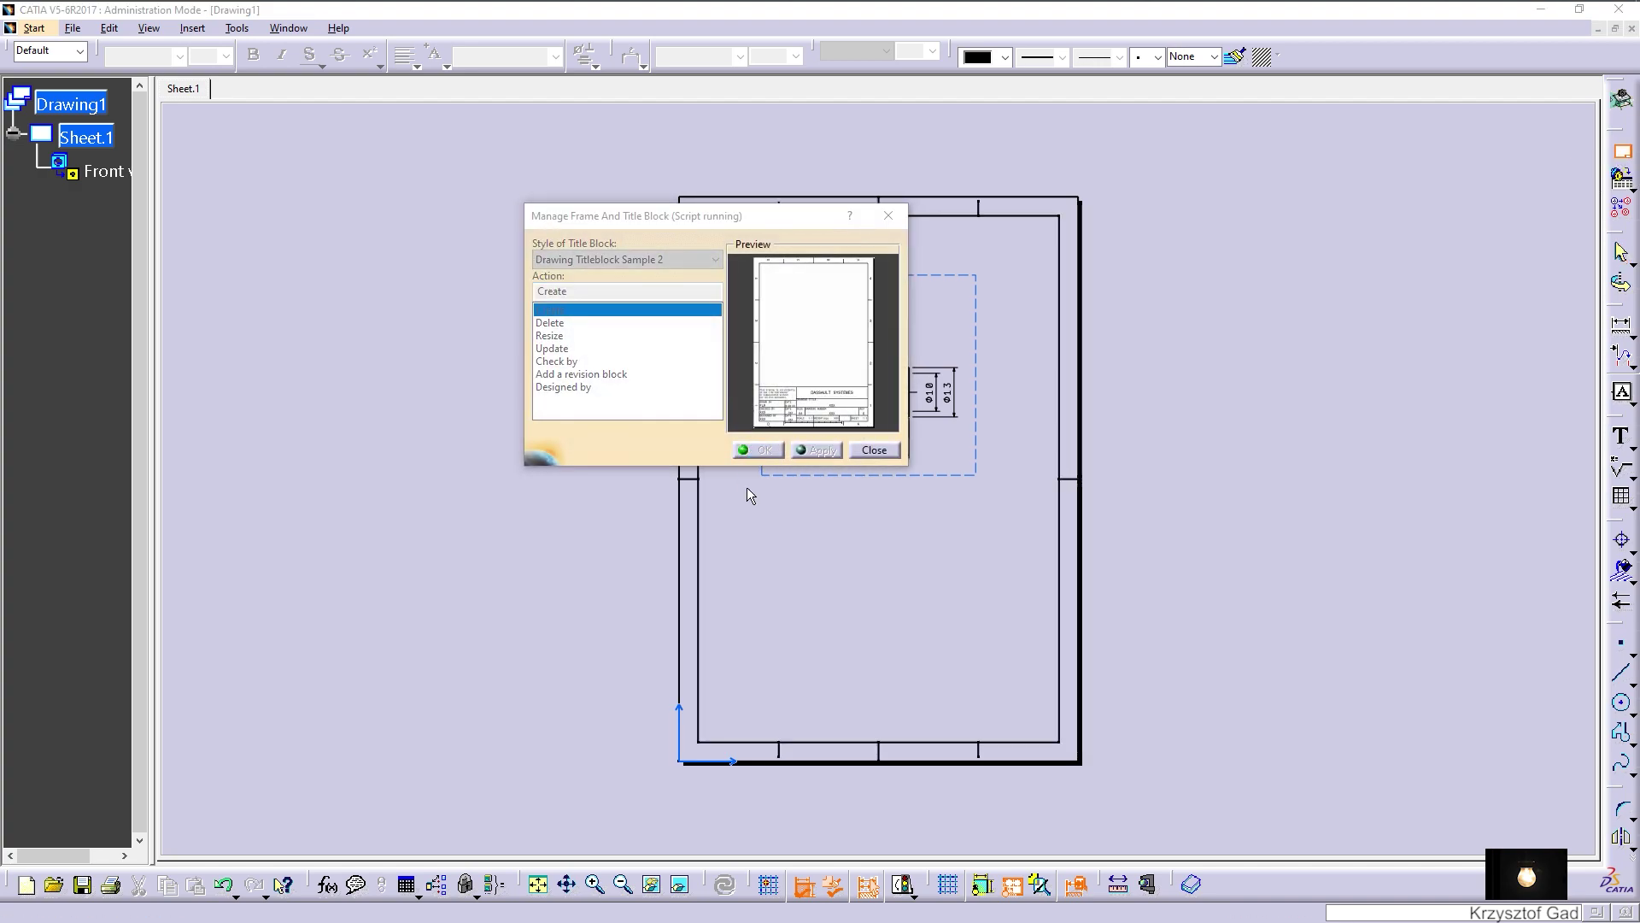
scroll(525, 589, "up", 1)
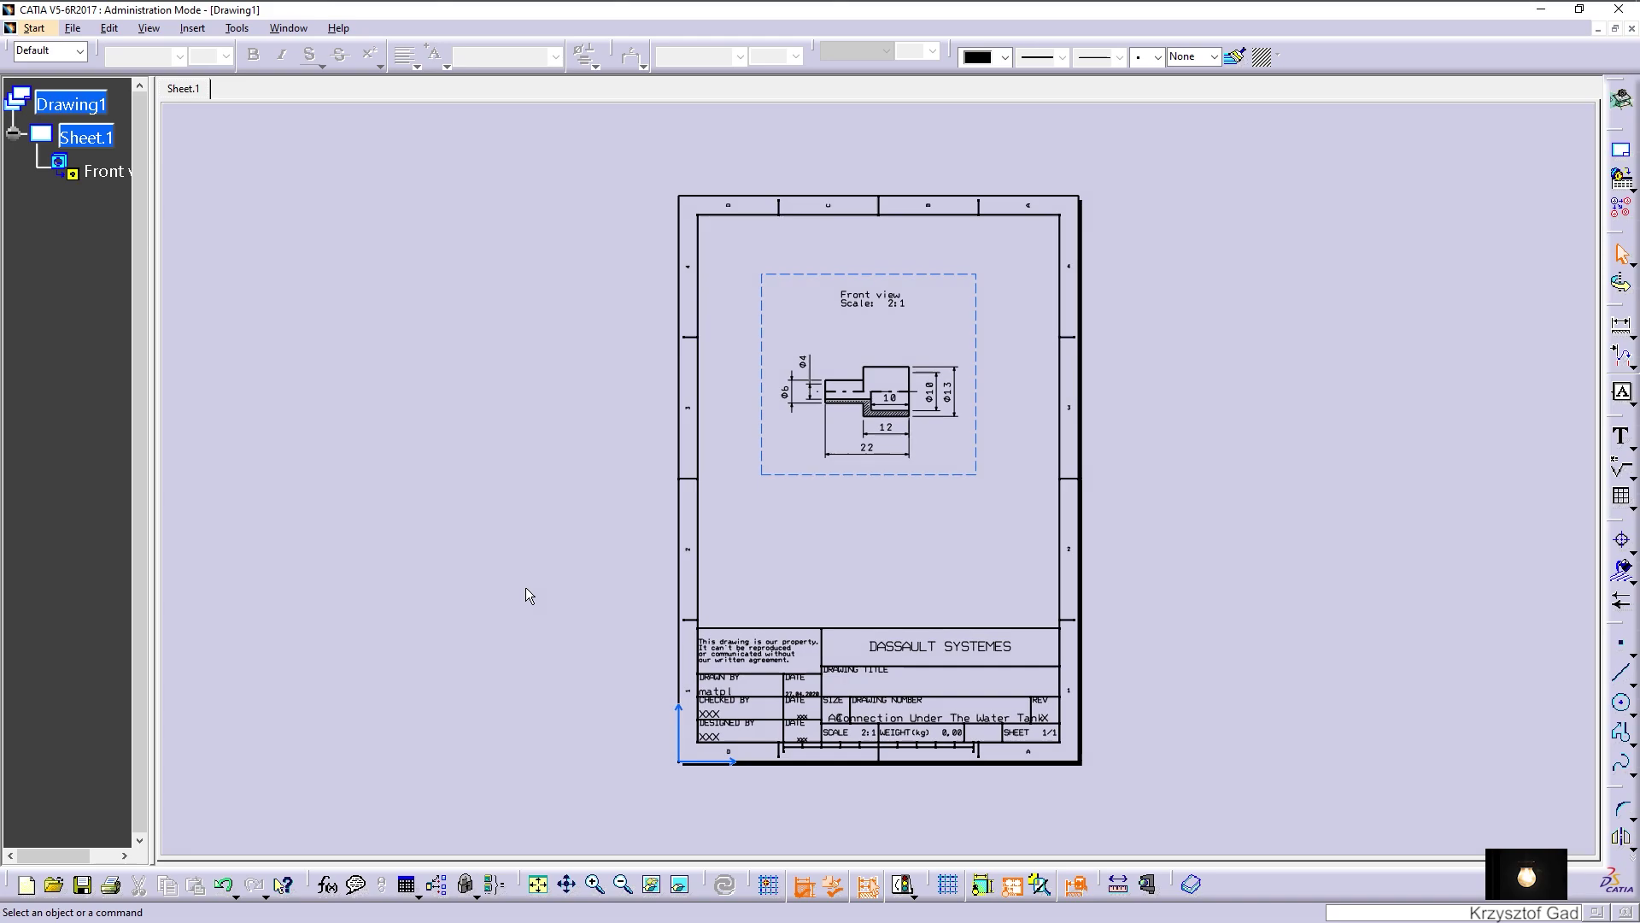
scroll(525, 589, "up", 3)
scroll(526, 590, "up", 3)
scroll(689, 608, "up", 3)
Edit the title block's drawing number text, setting font size 3 and nudging it up in its cell
double_click(827, 558)
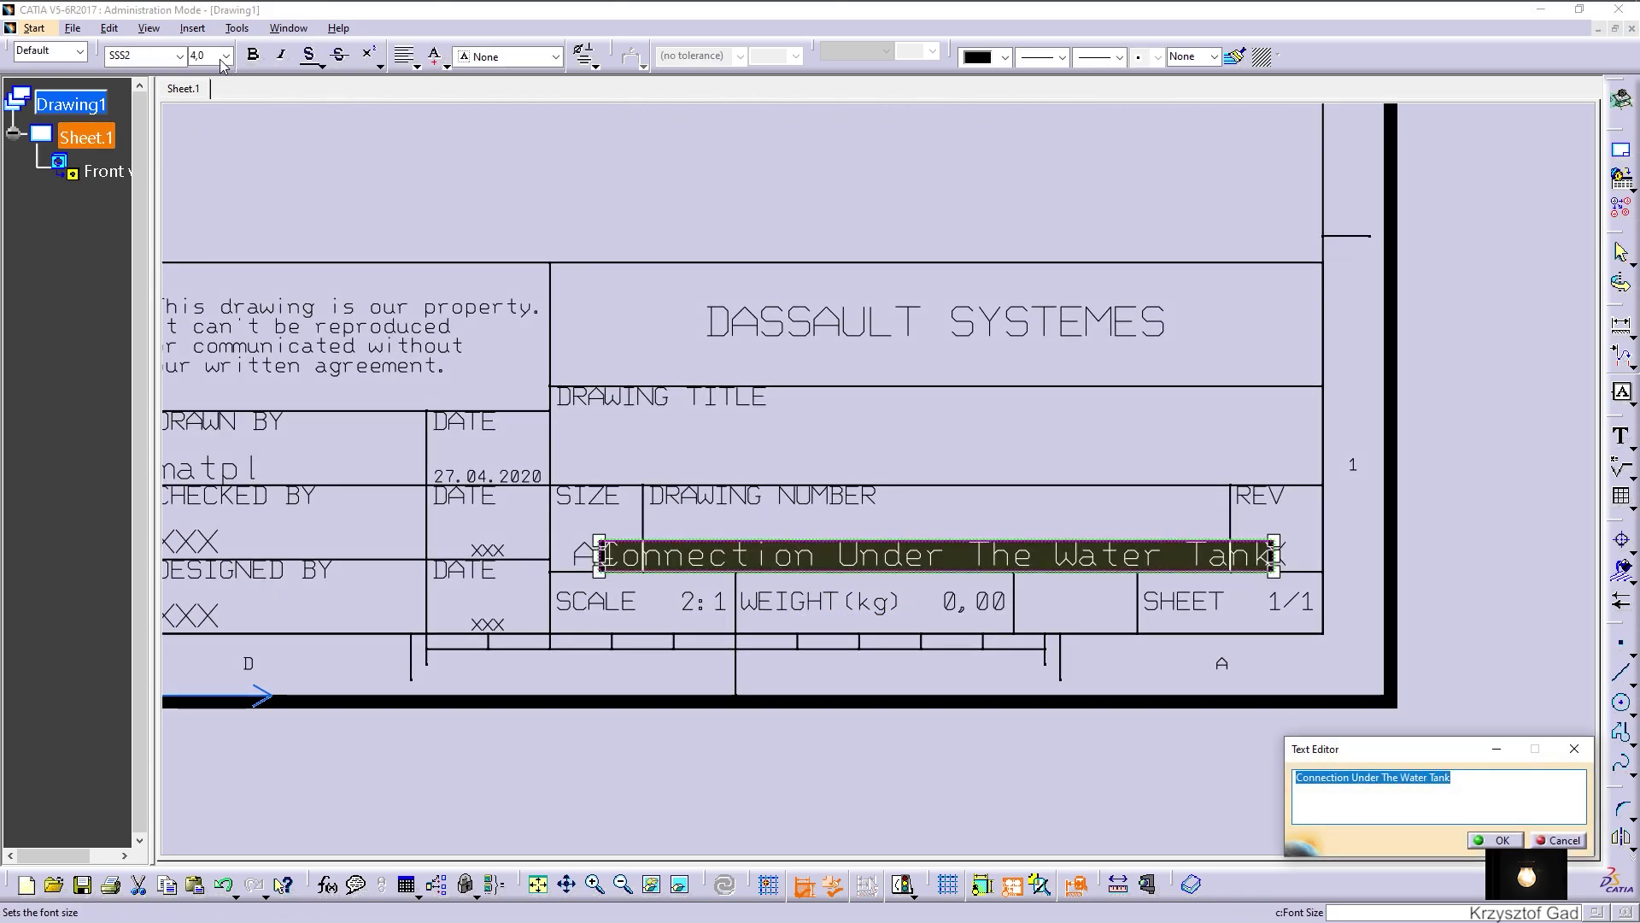
left_click(205, 55)
type("3")
key("Return")
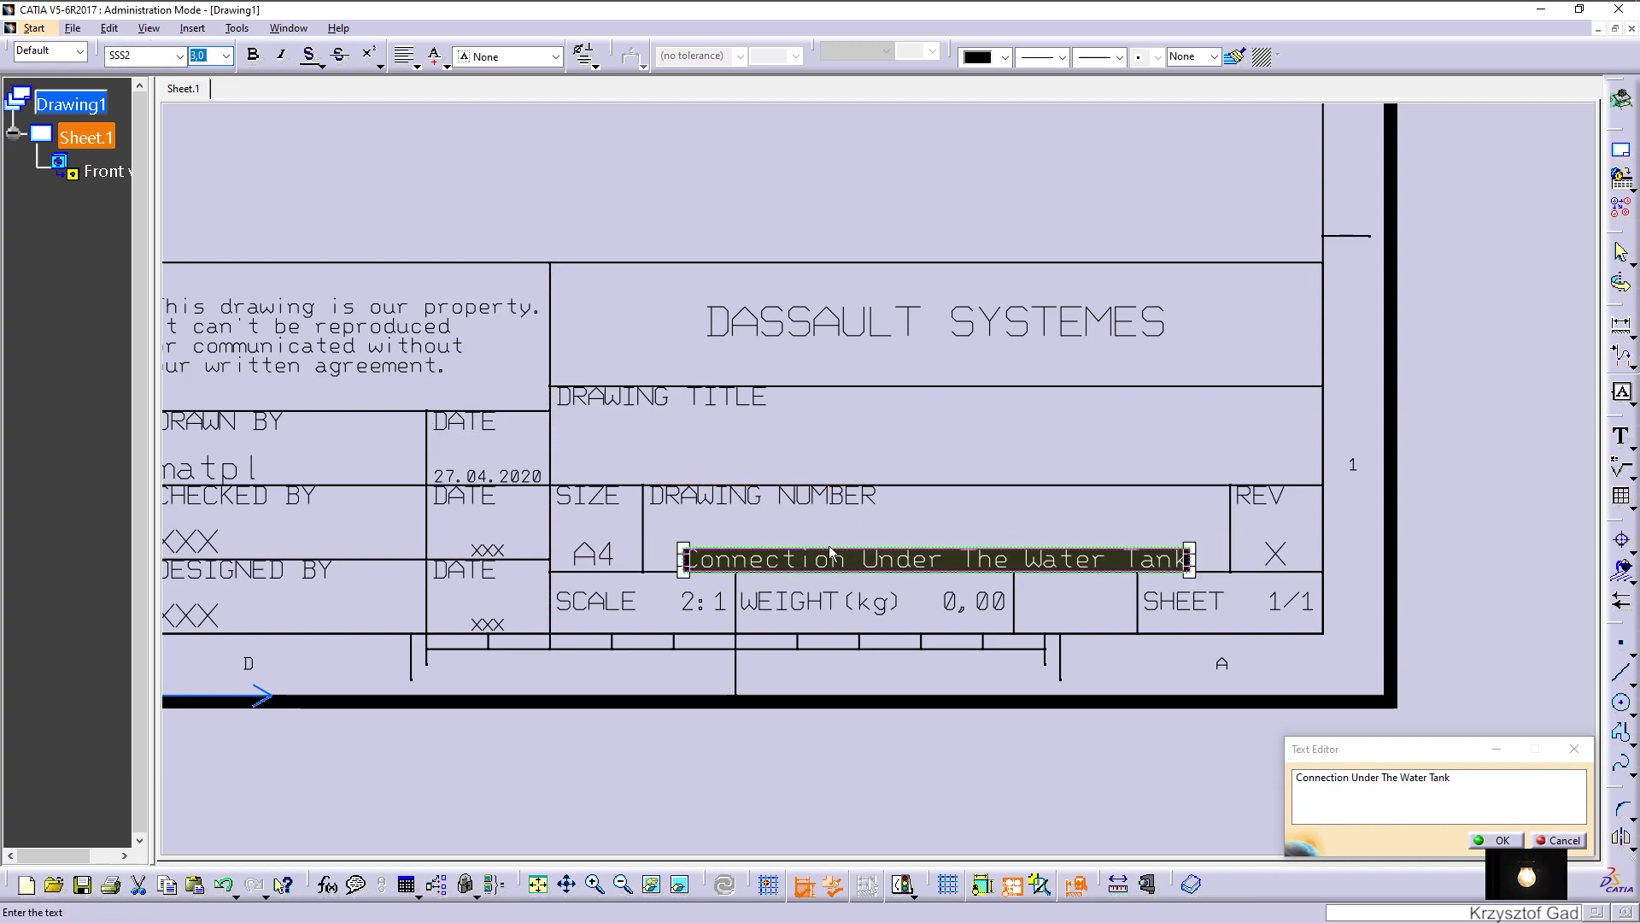
left_click_drag(857, 550, 853, 529)
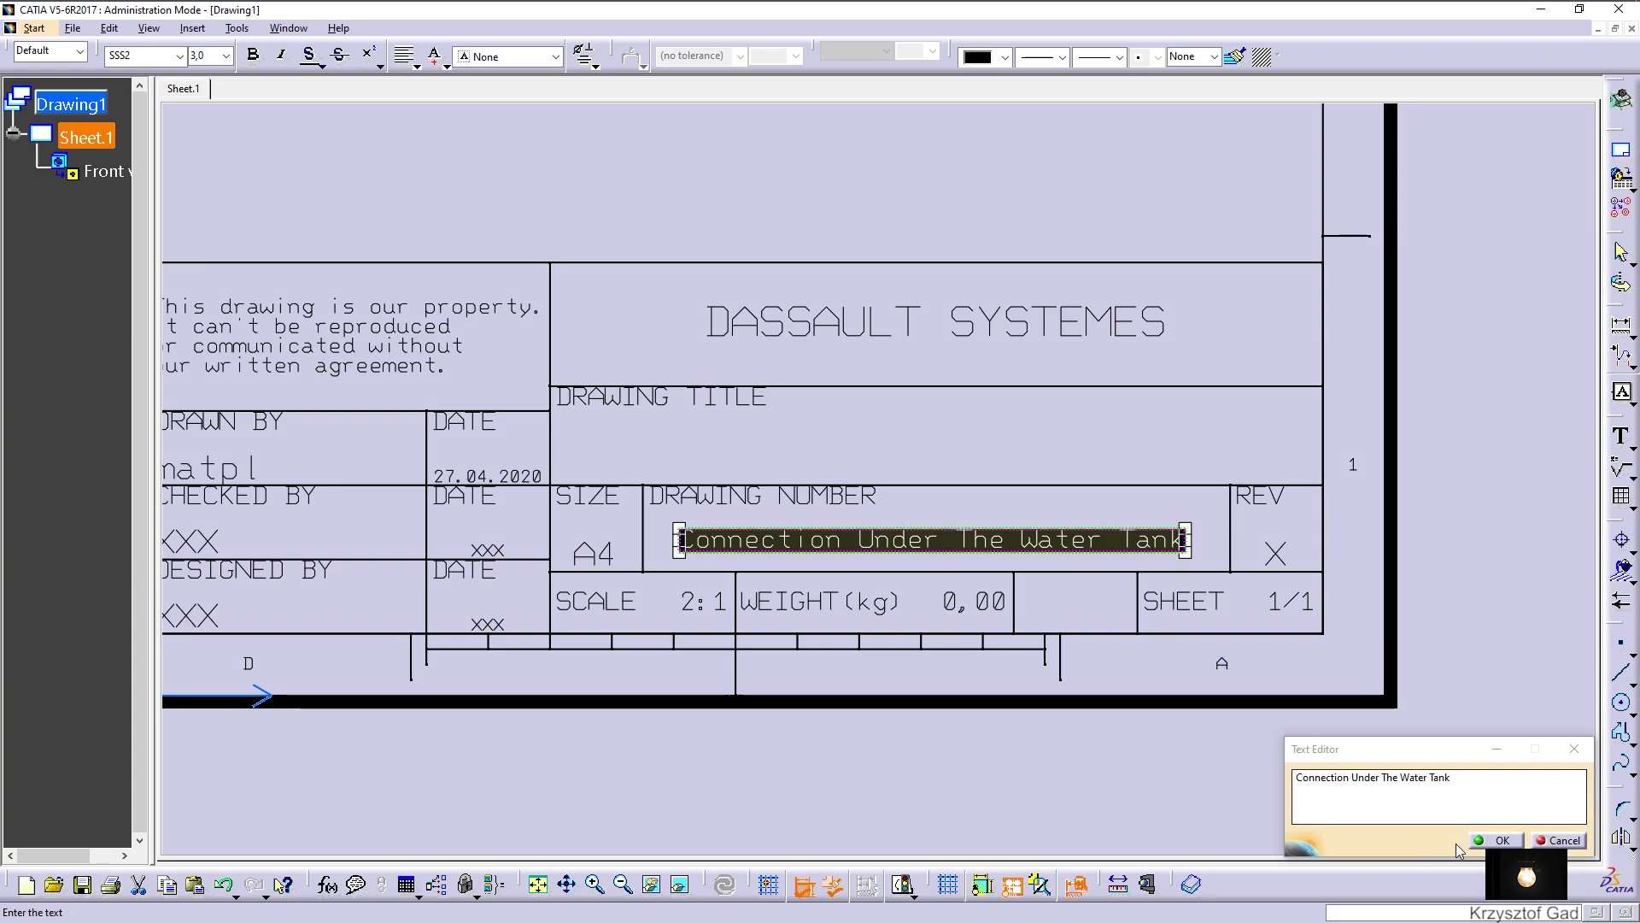
left_click(1496, 840)
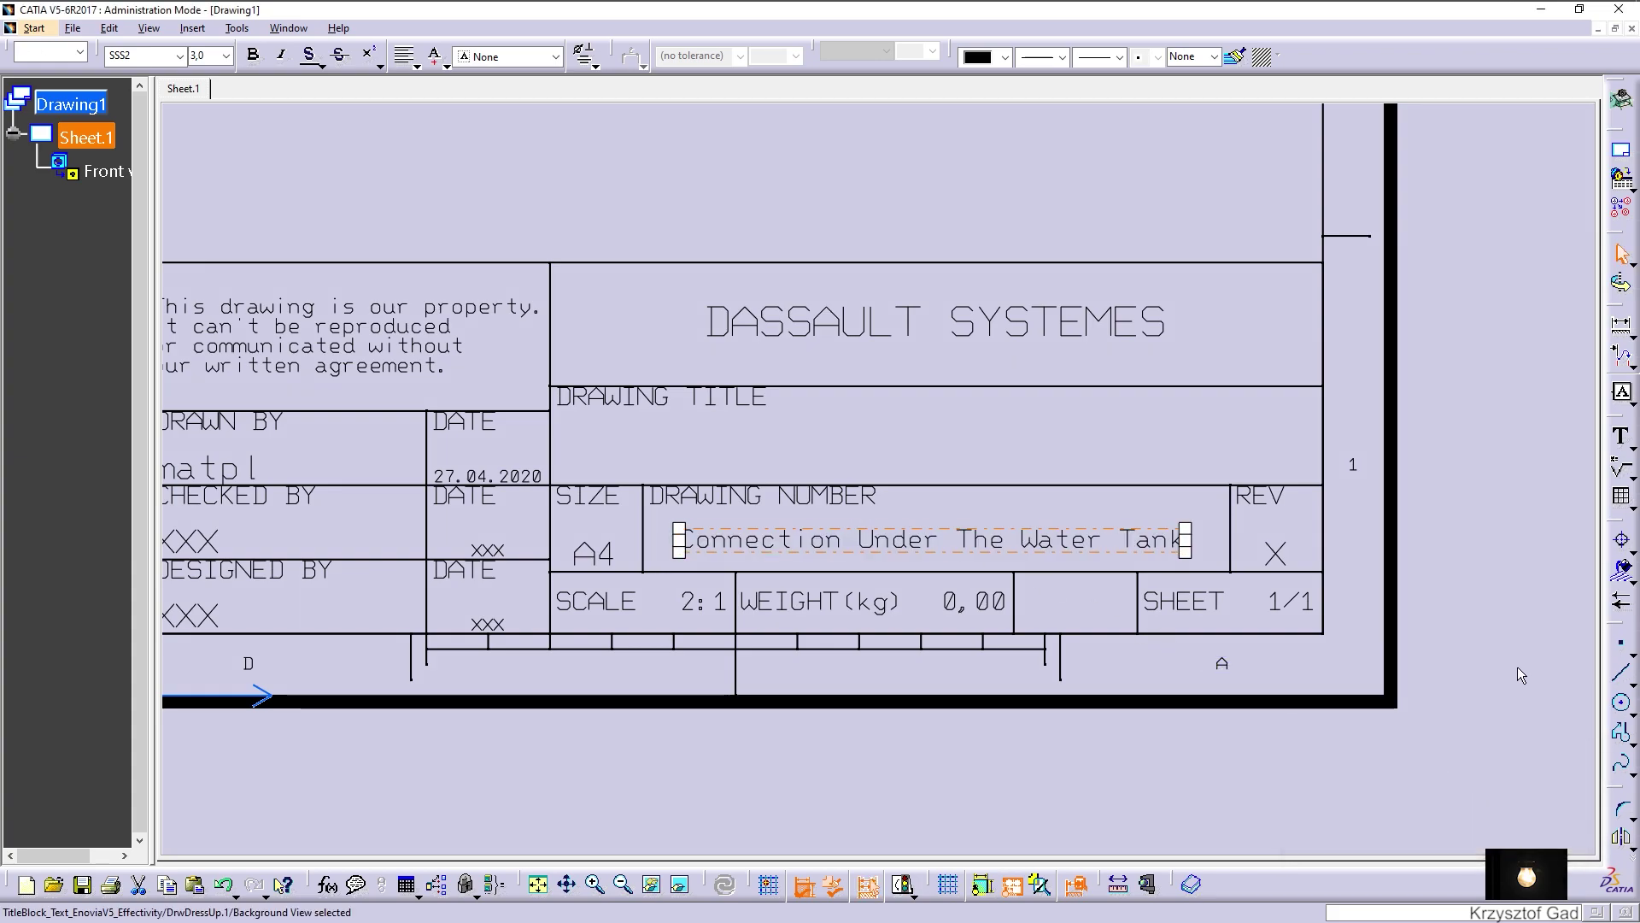
double_click(1121, 536)
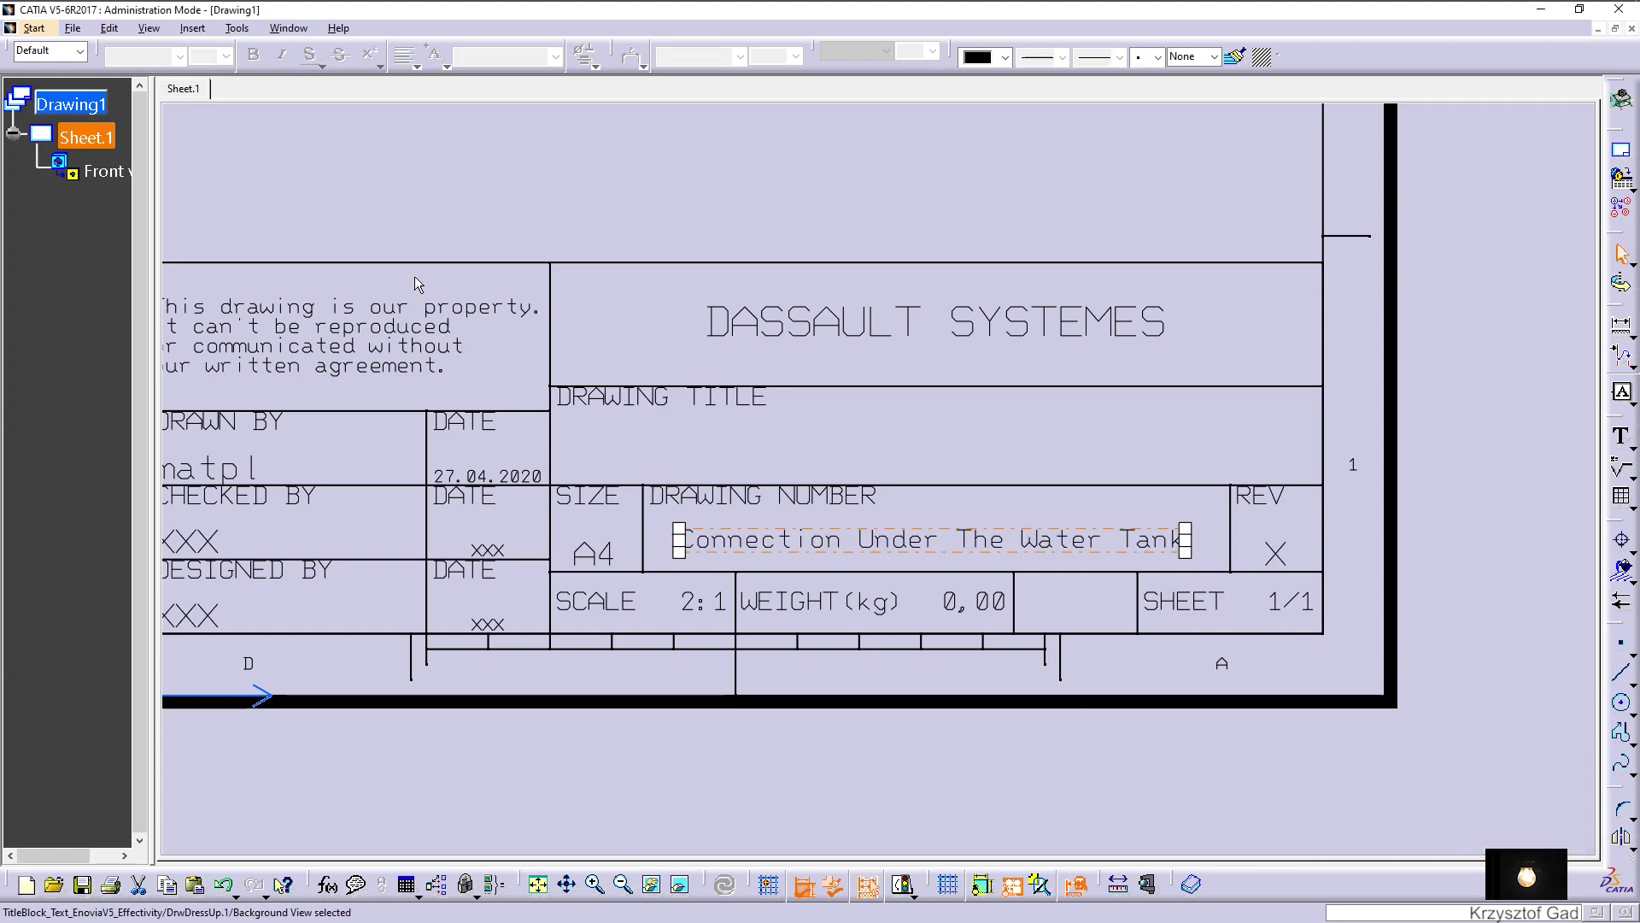
left_click(72, 27)
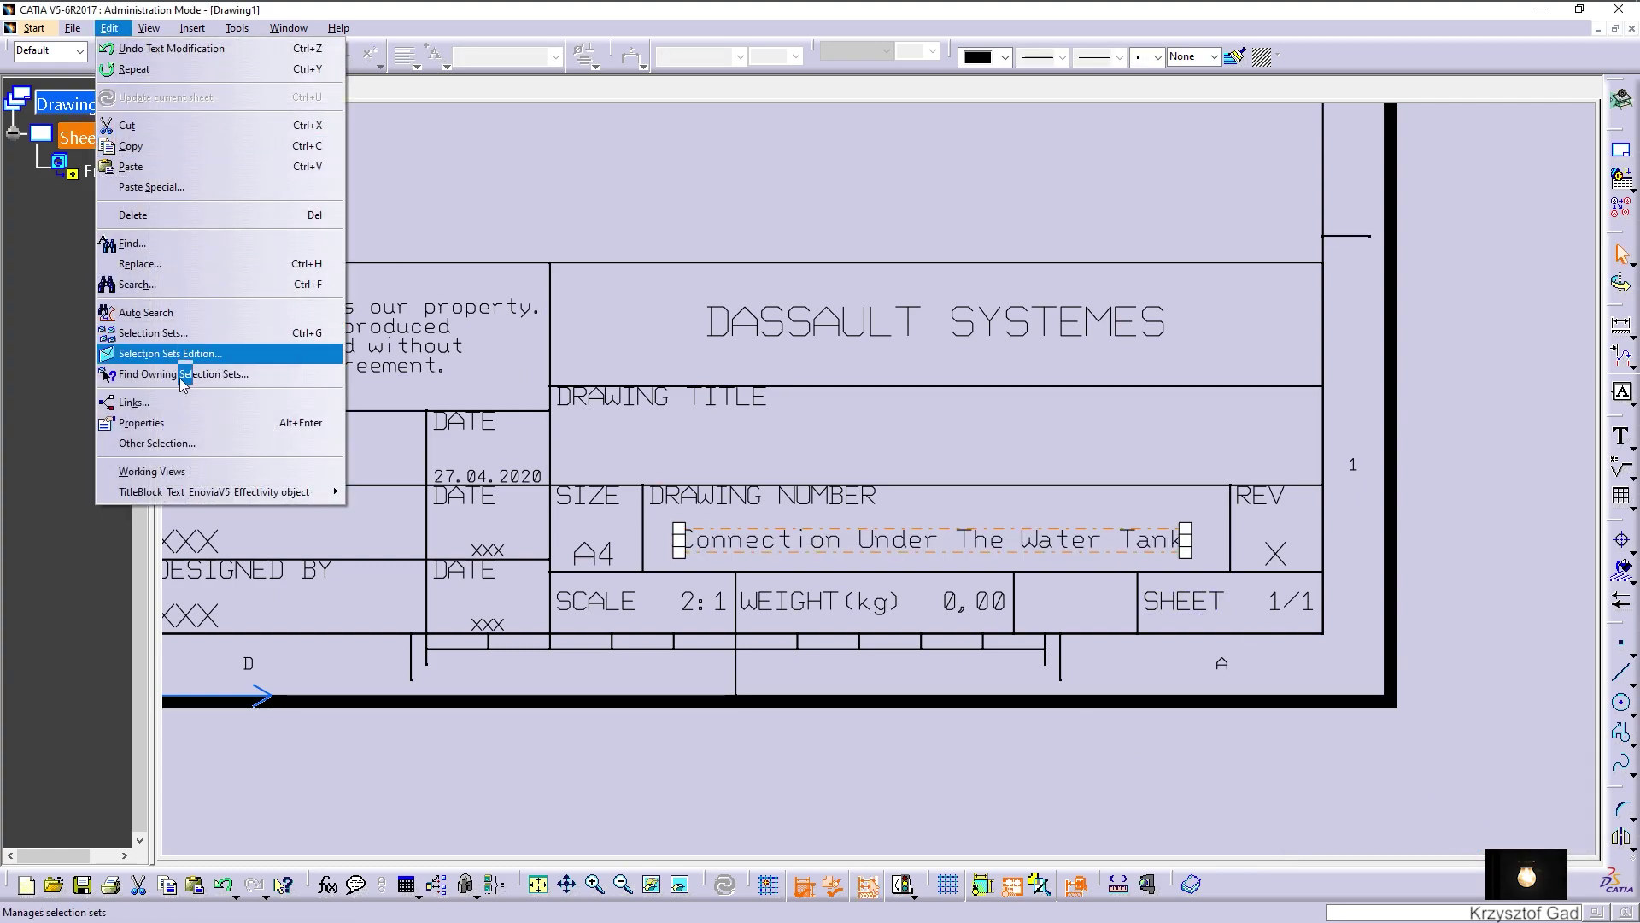
Return to working-views editing and fit and zoom the sheet around the front view
left_click(200, 471)
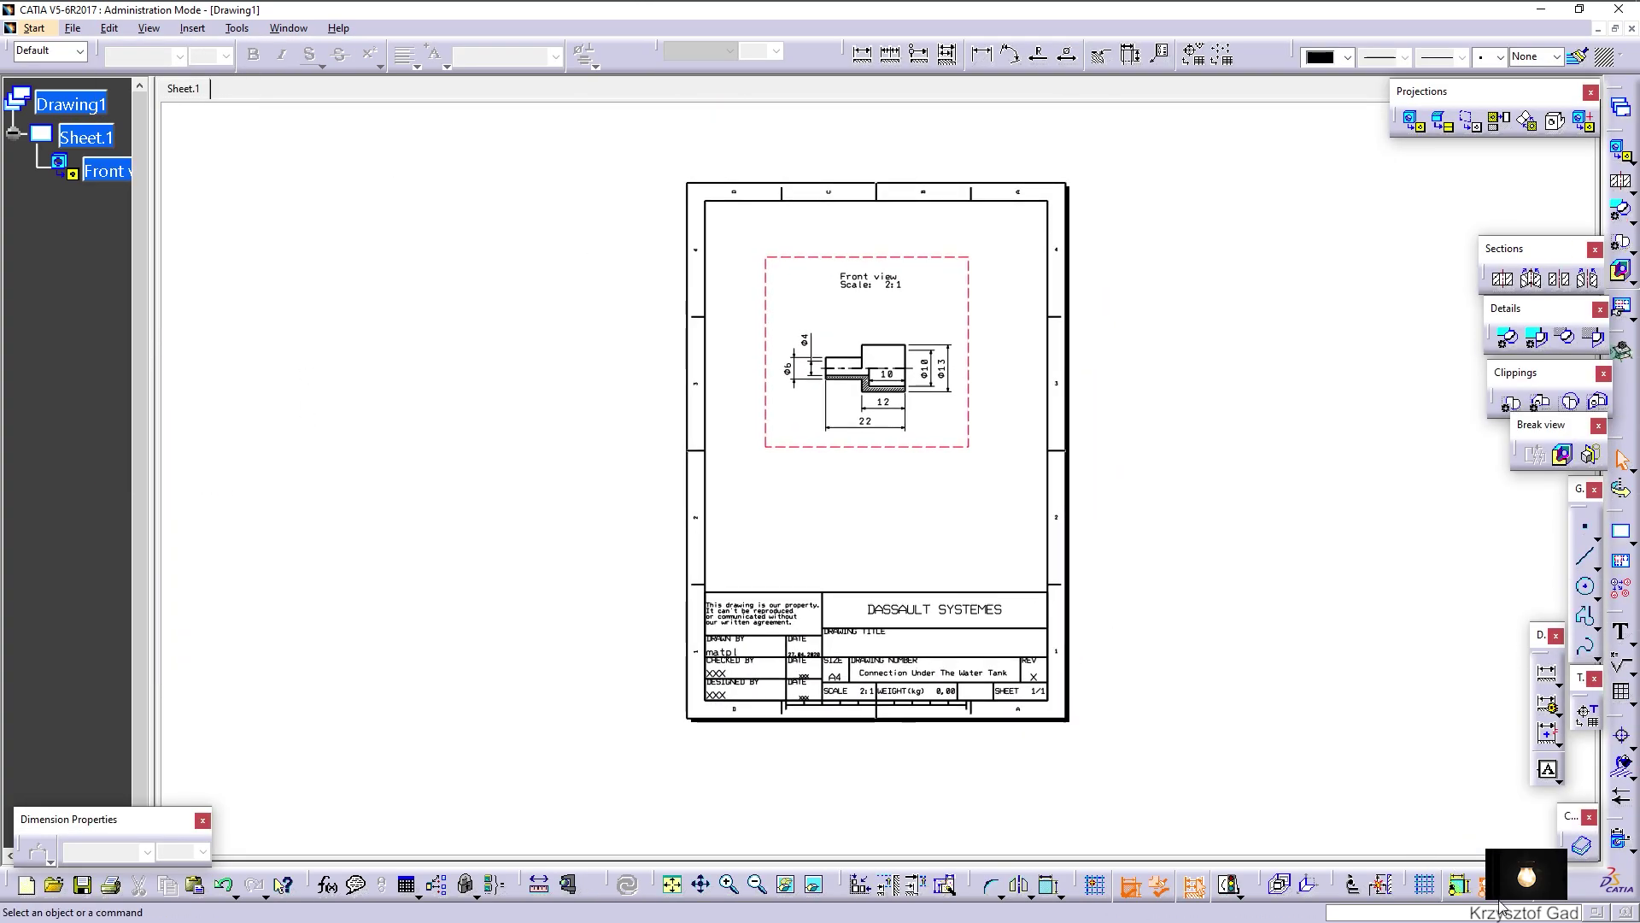
middle_click_drag(1358, 811, 1341, 643, "ctrl")
scroll(1341, 642, "up", 3)
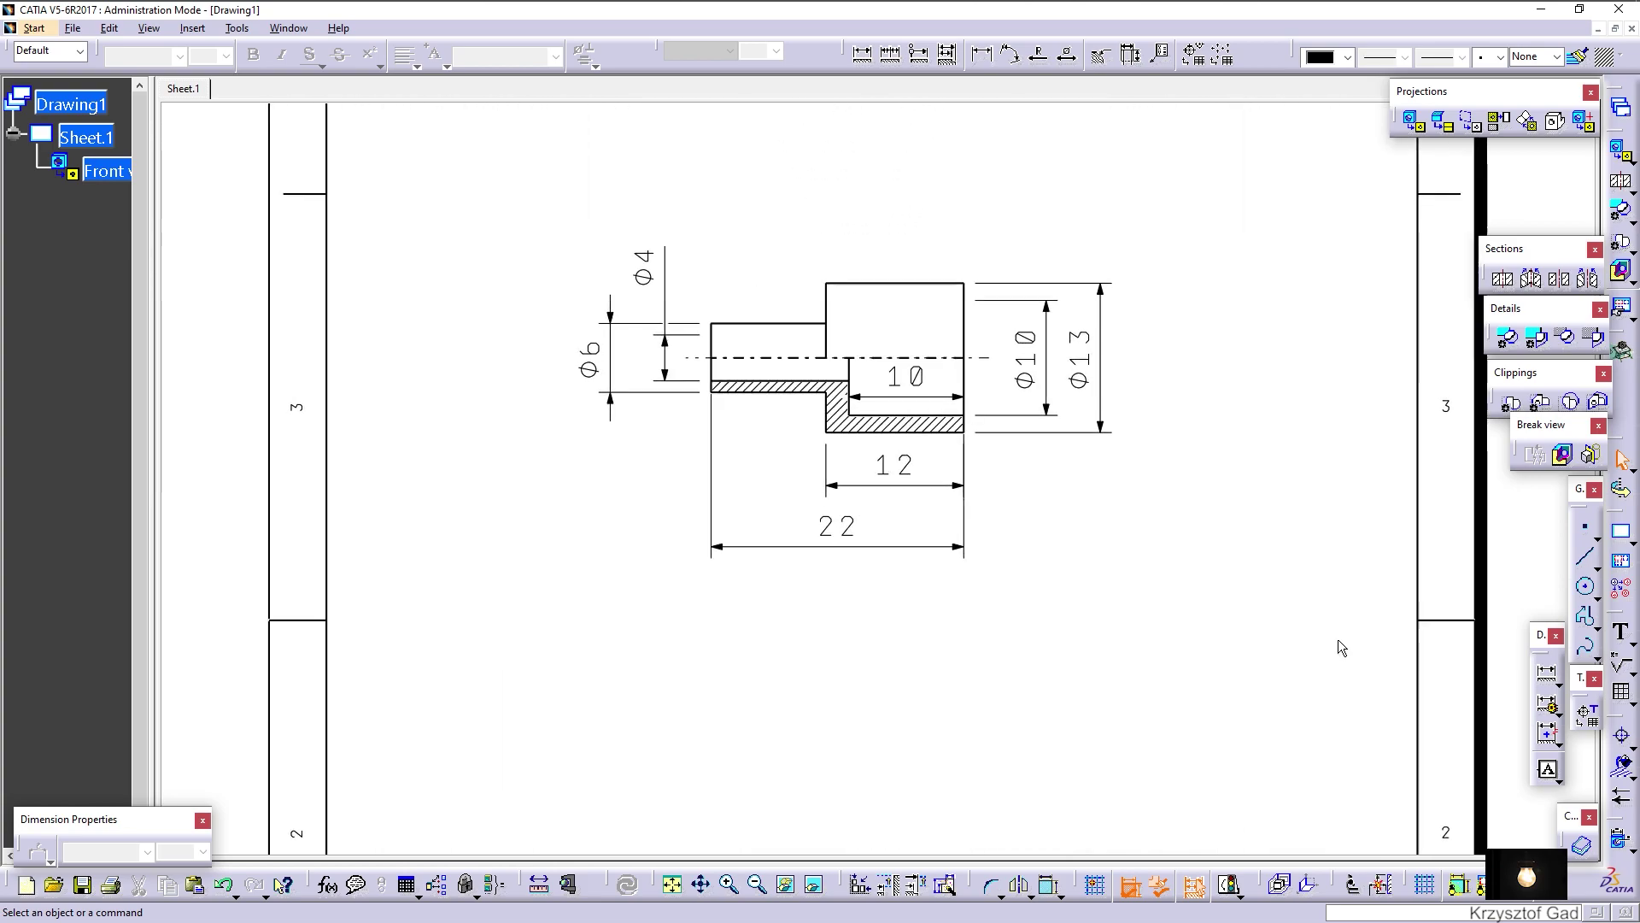
scroll(1339, 645, "down", 6)
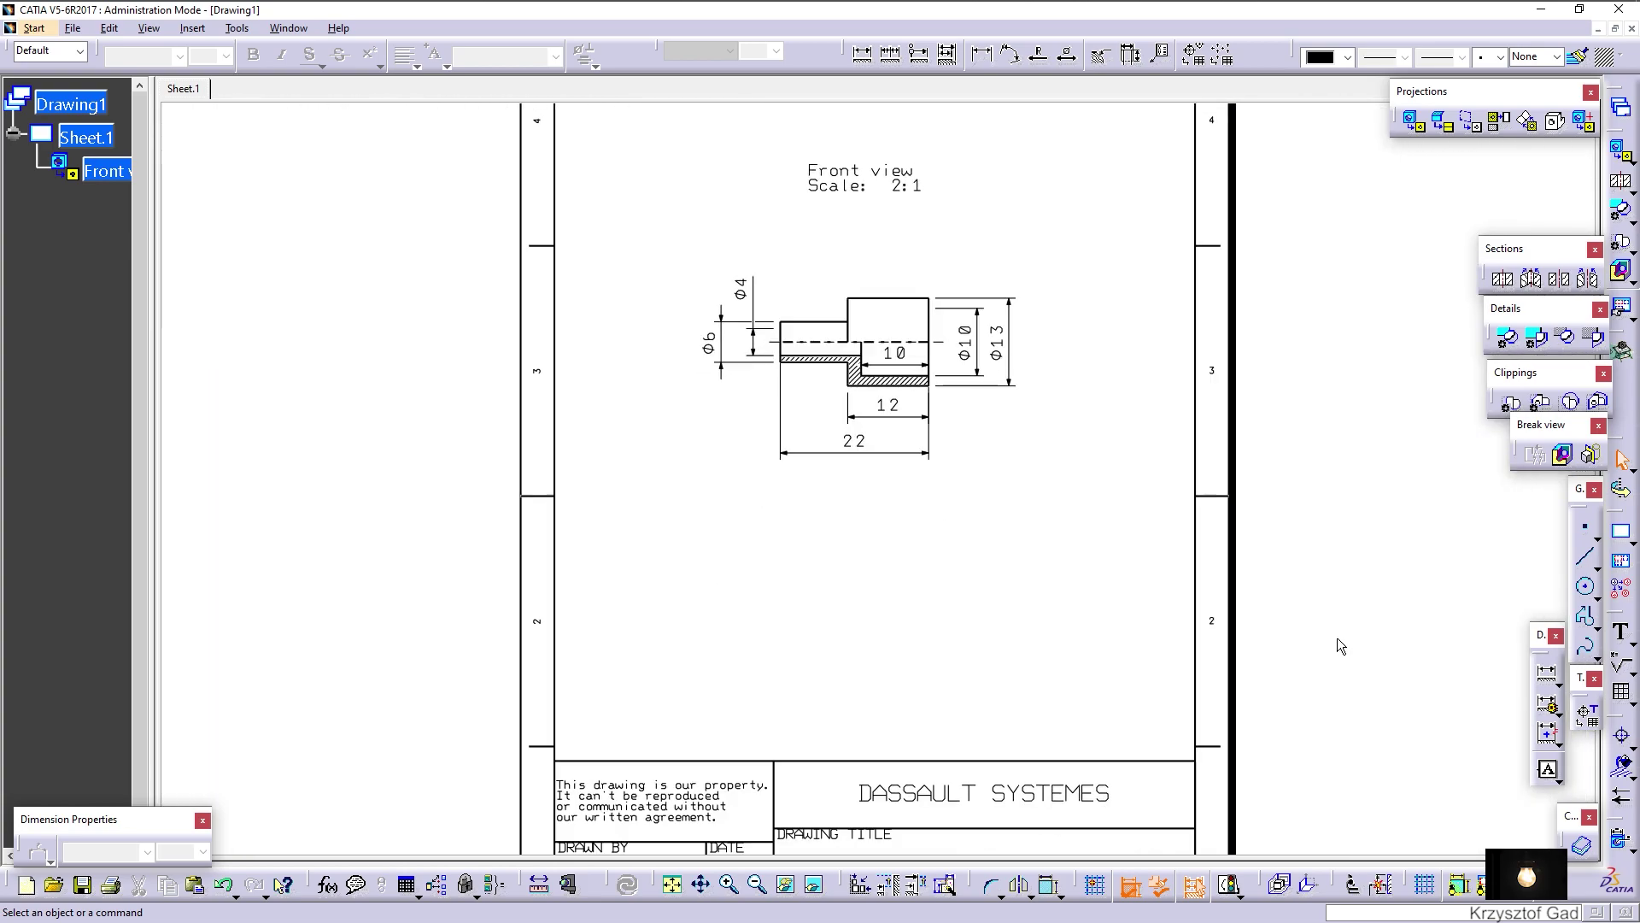
scroll(1316, 641, "up", 3)
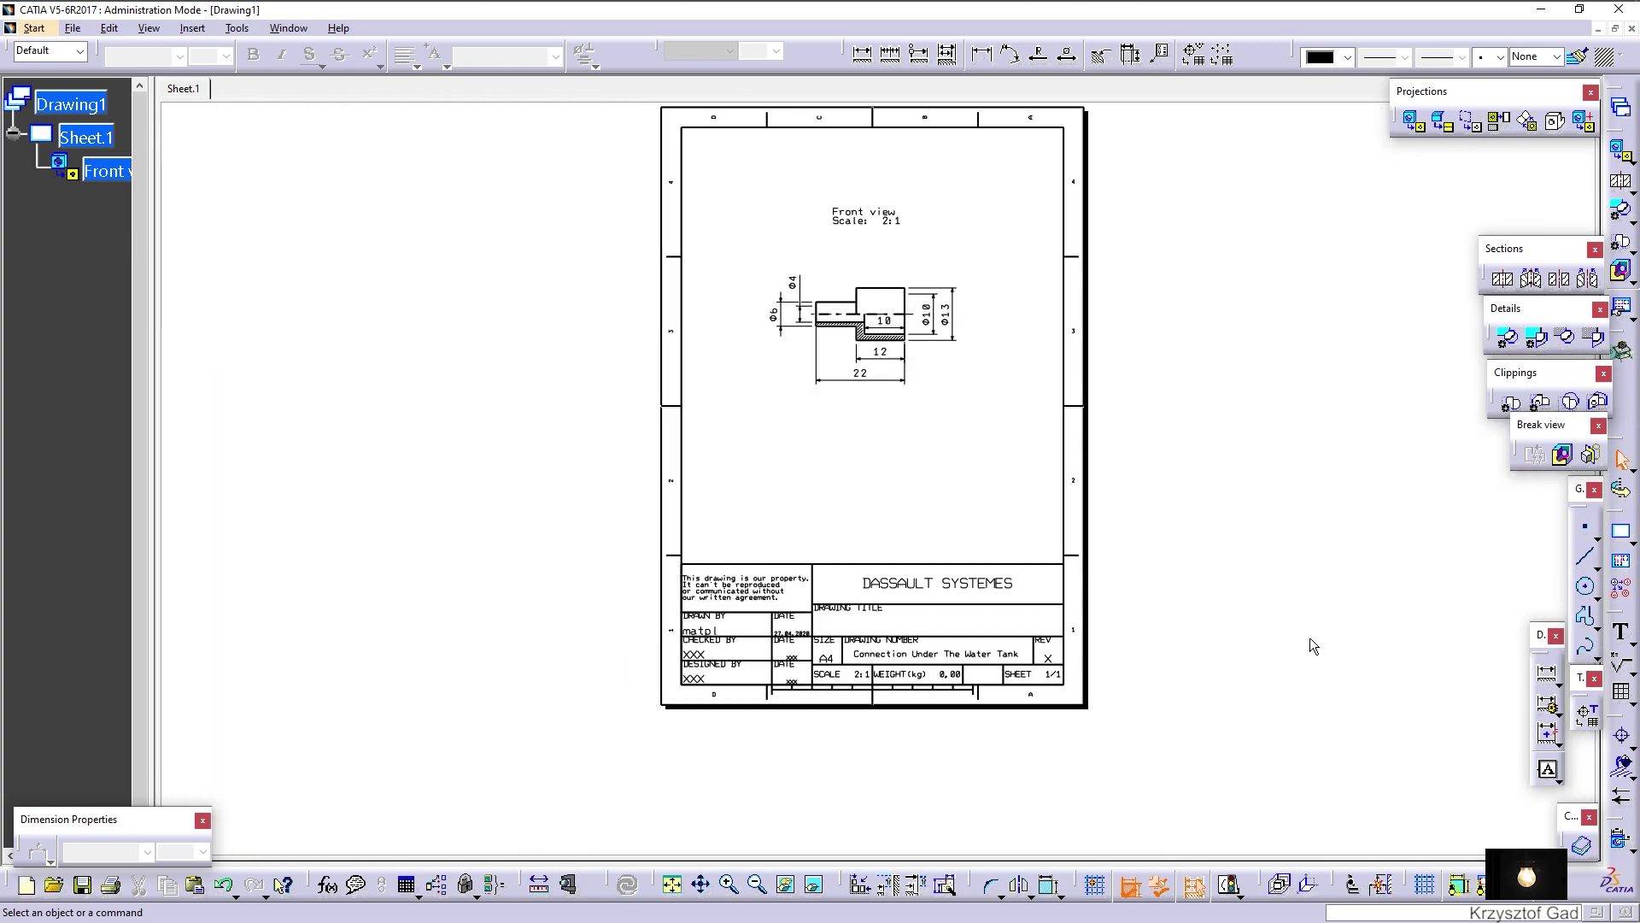
left_click(672, 884)
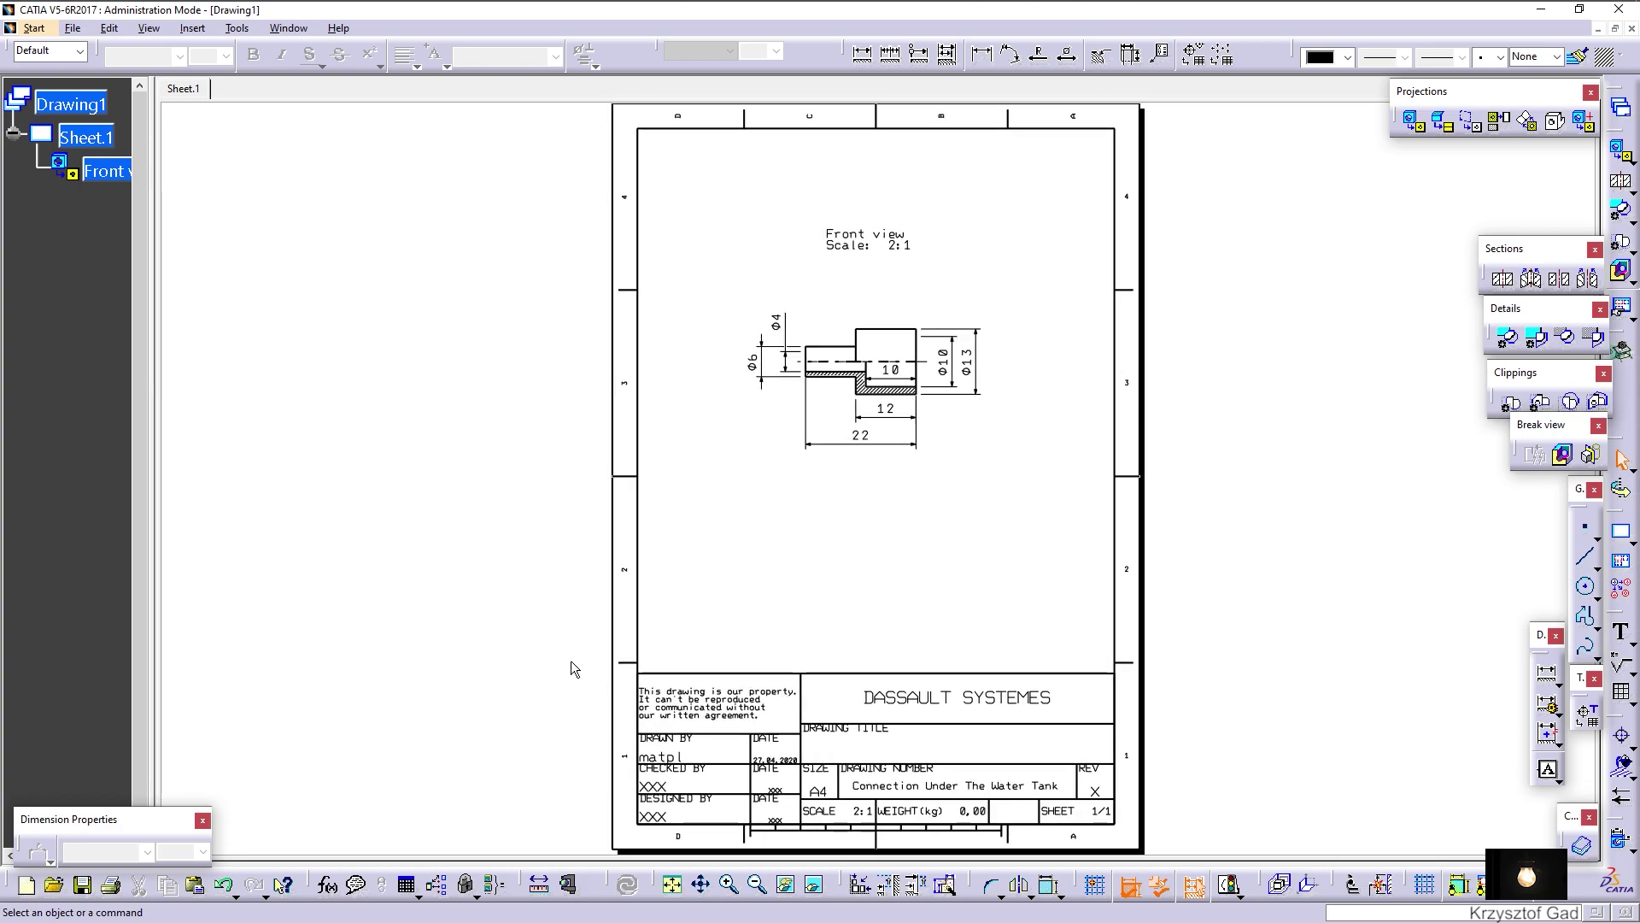
scroll(805, 324, "up", 2)
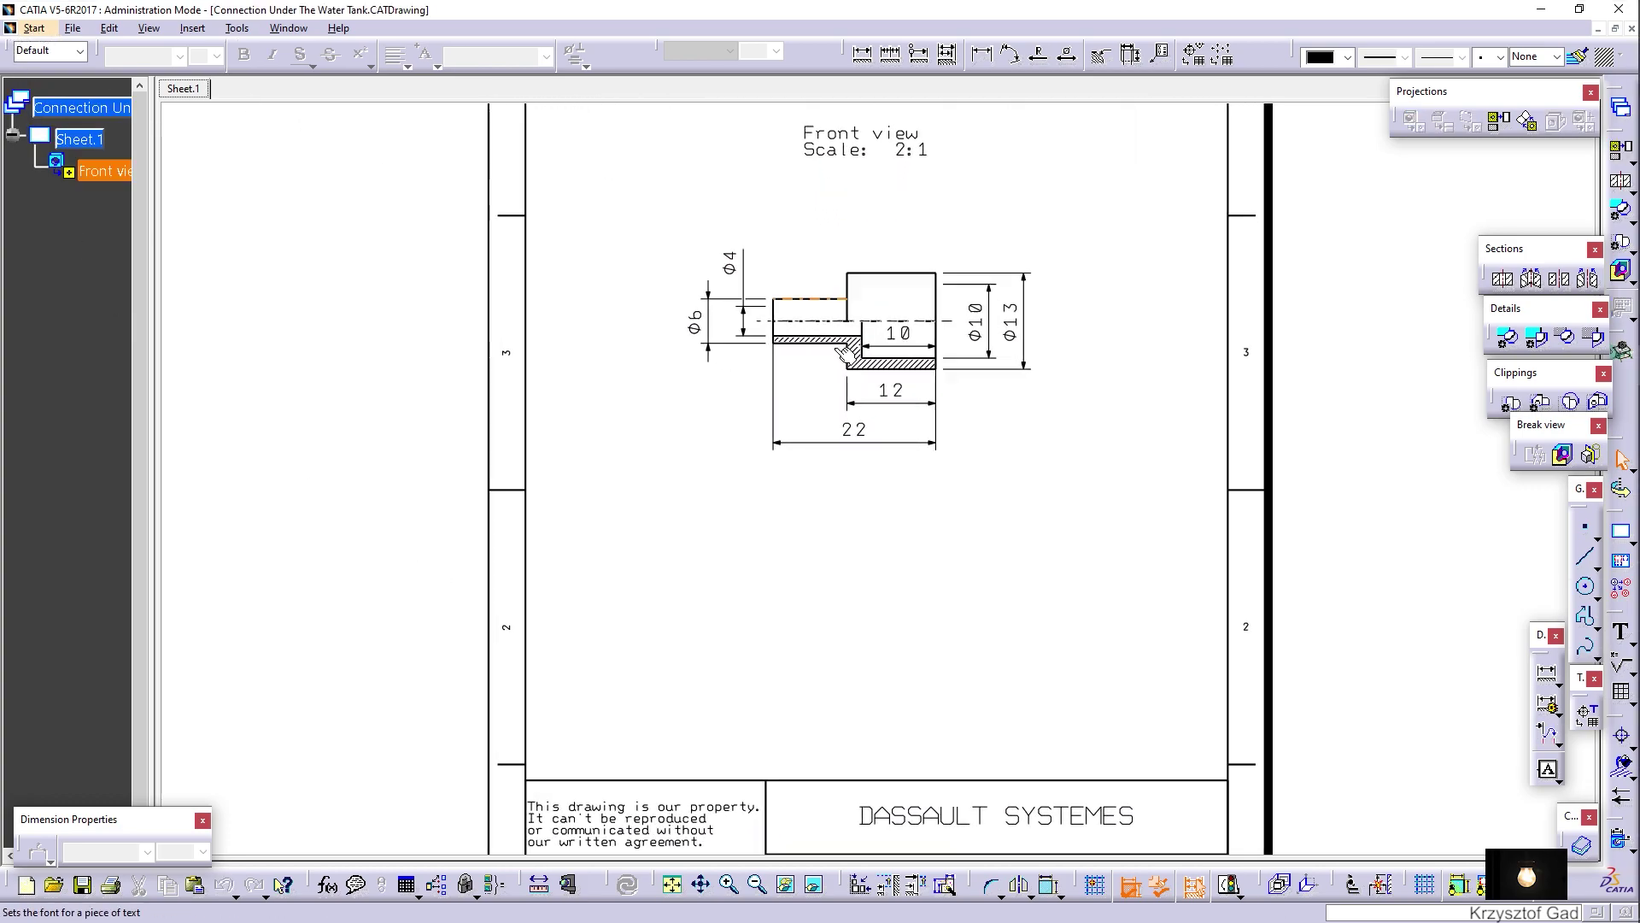
scroll(806, 382, "up", 2)
scroll(772, 413, "up", 2)
scroll(733, 396, "up", 2)
Make Ø4 a half dimension: untick its second extension line and set Symbol 2 to No Symbol
right_click(726, 389)
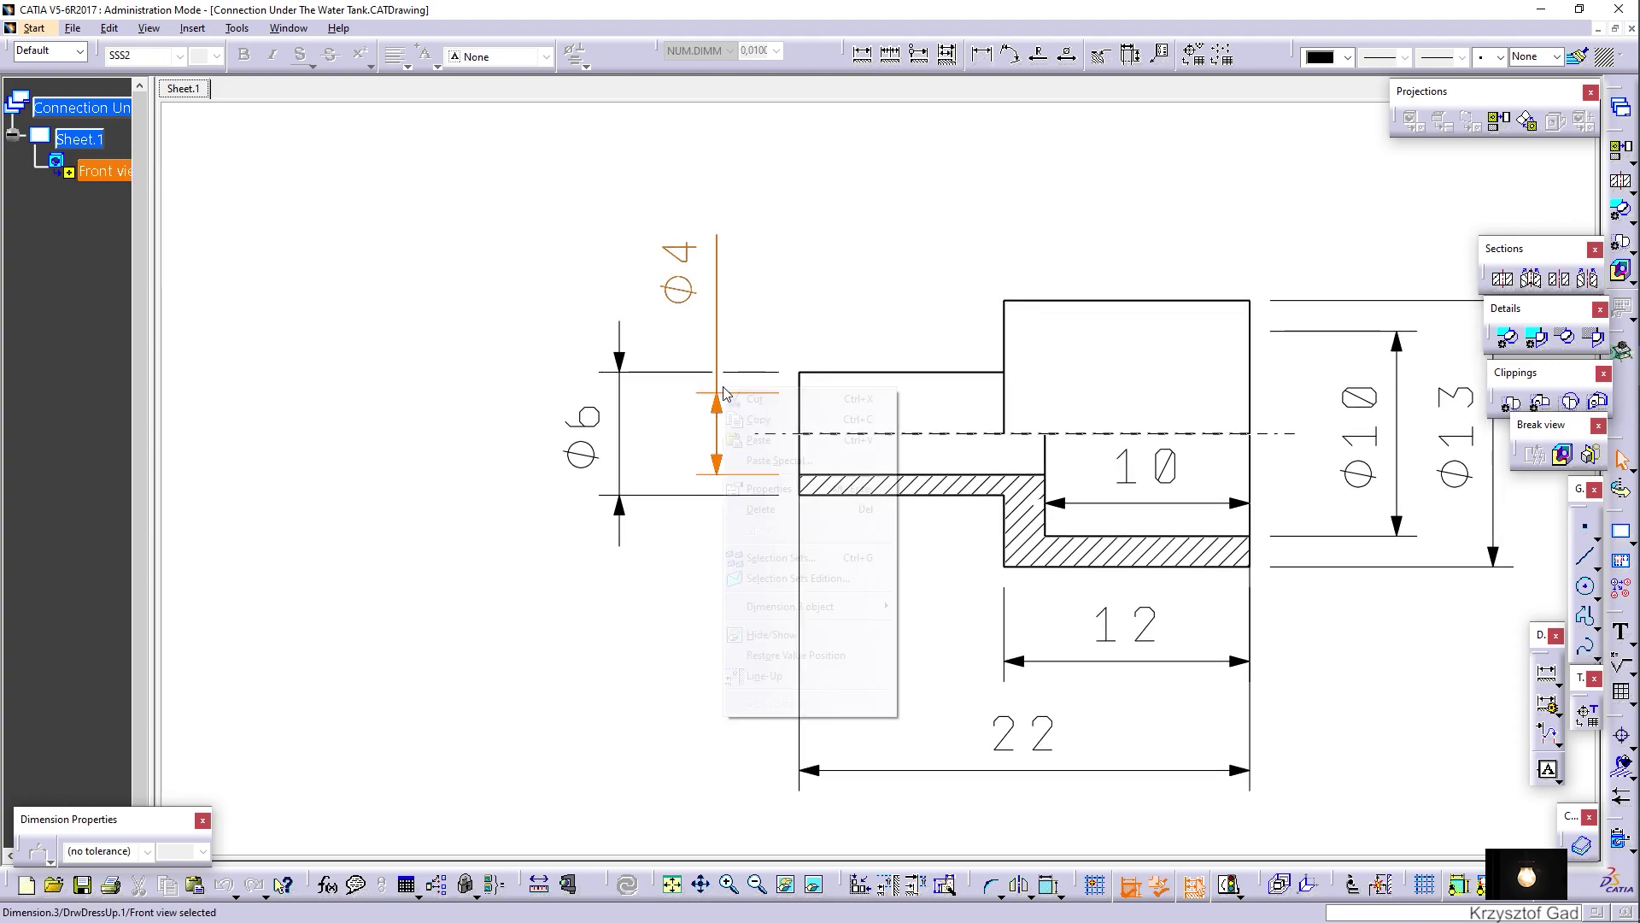
left_click(800, 499)
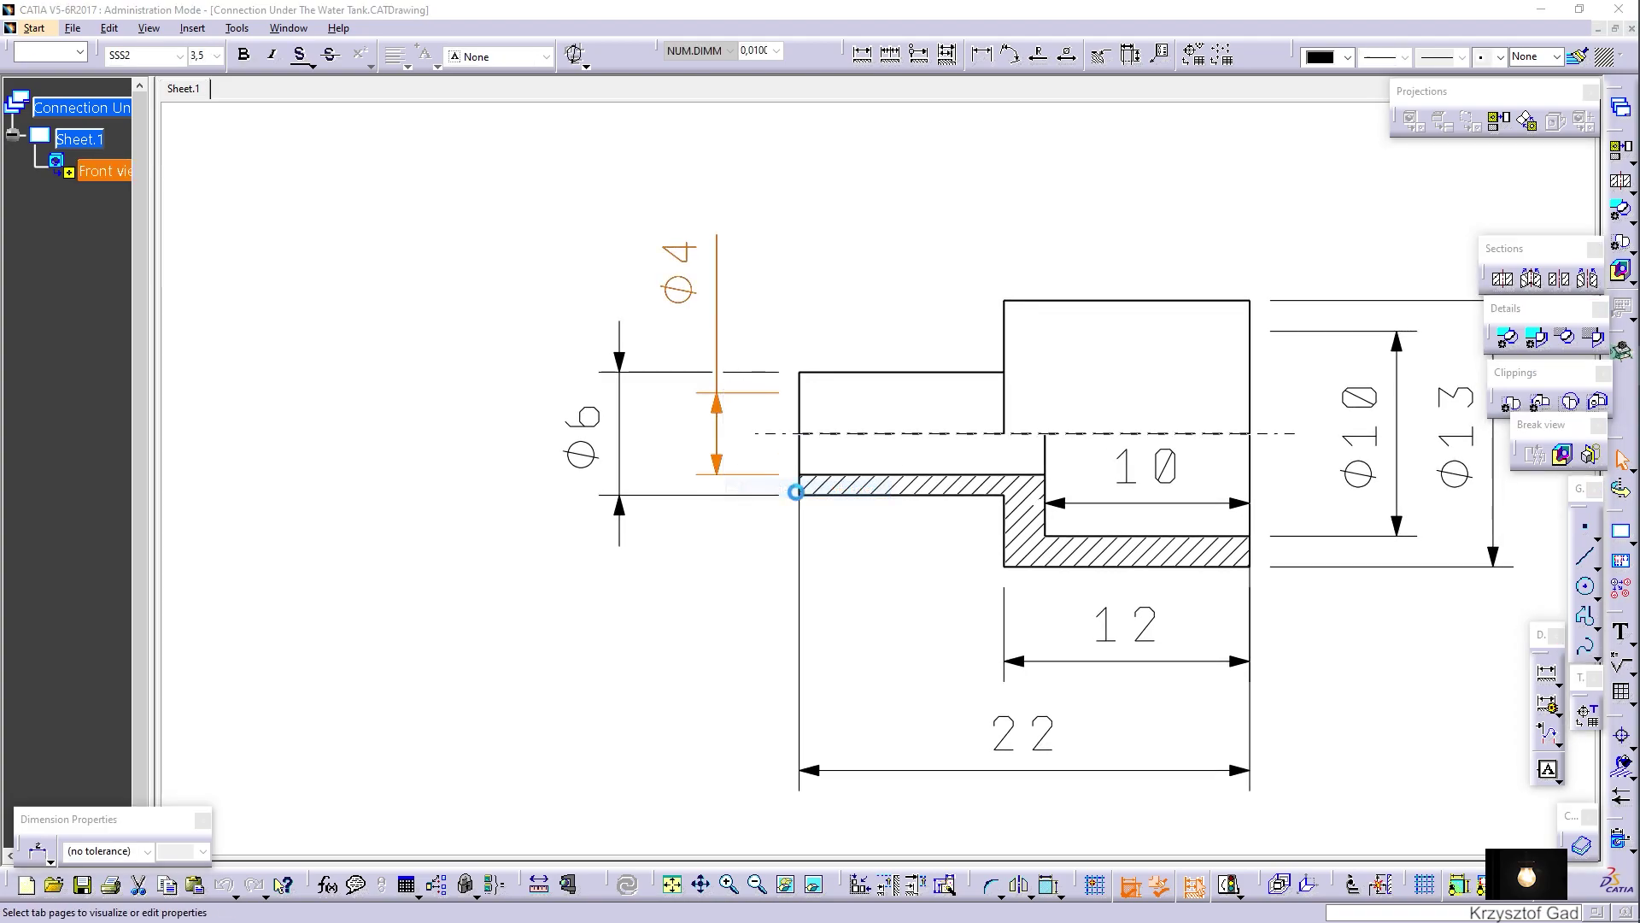
left_click(1151, 183)
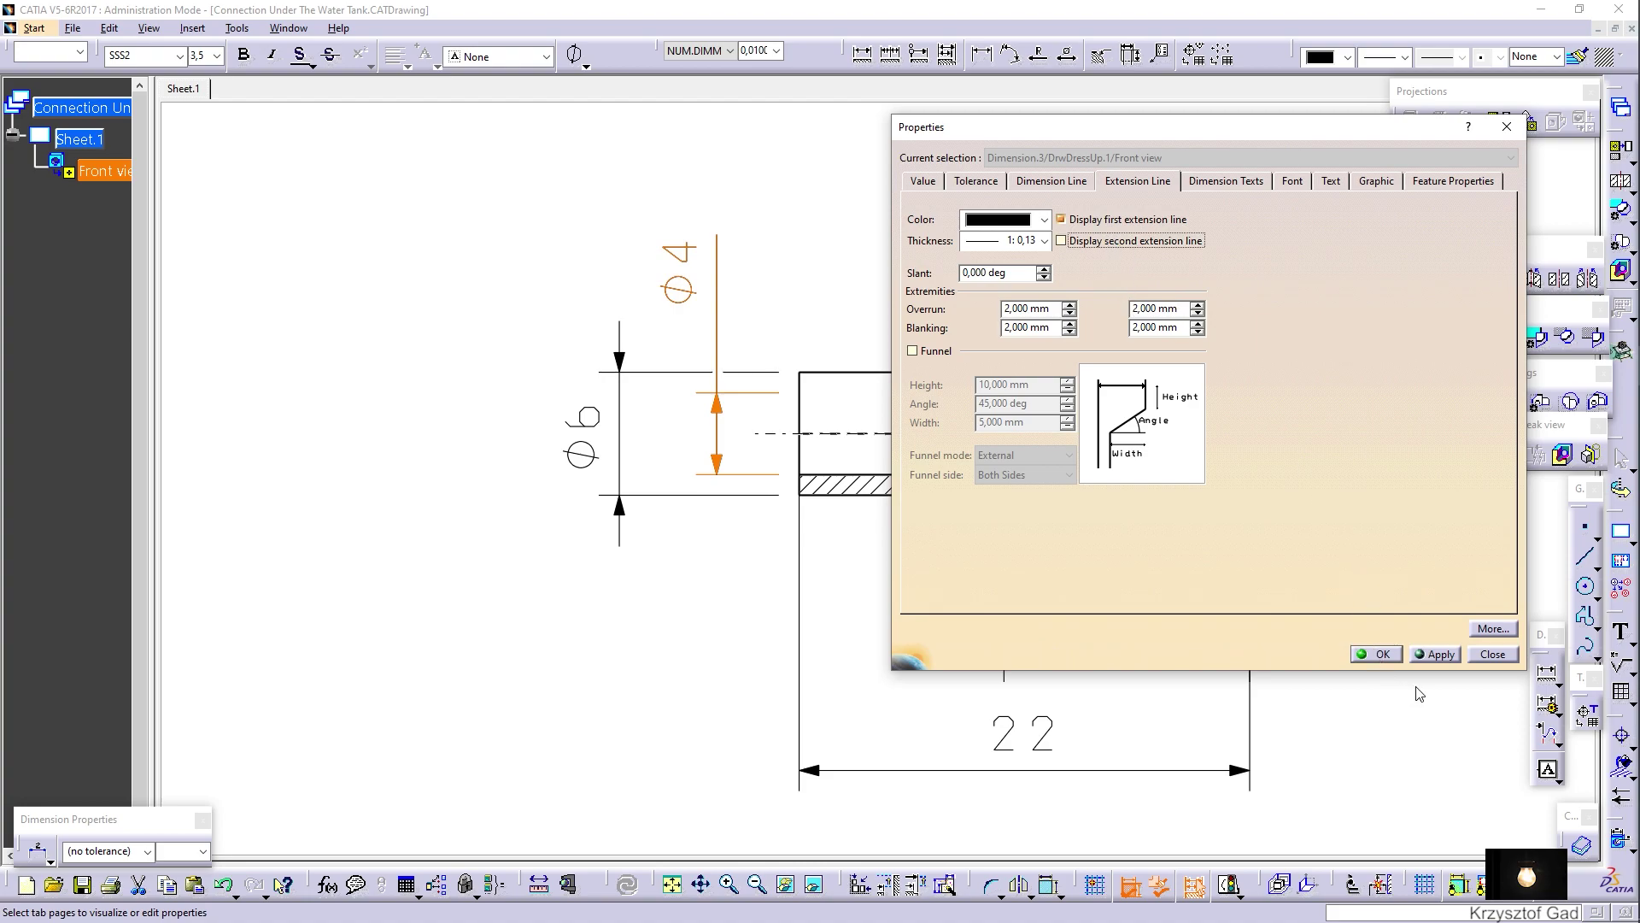
left_click(1440, 654)
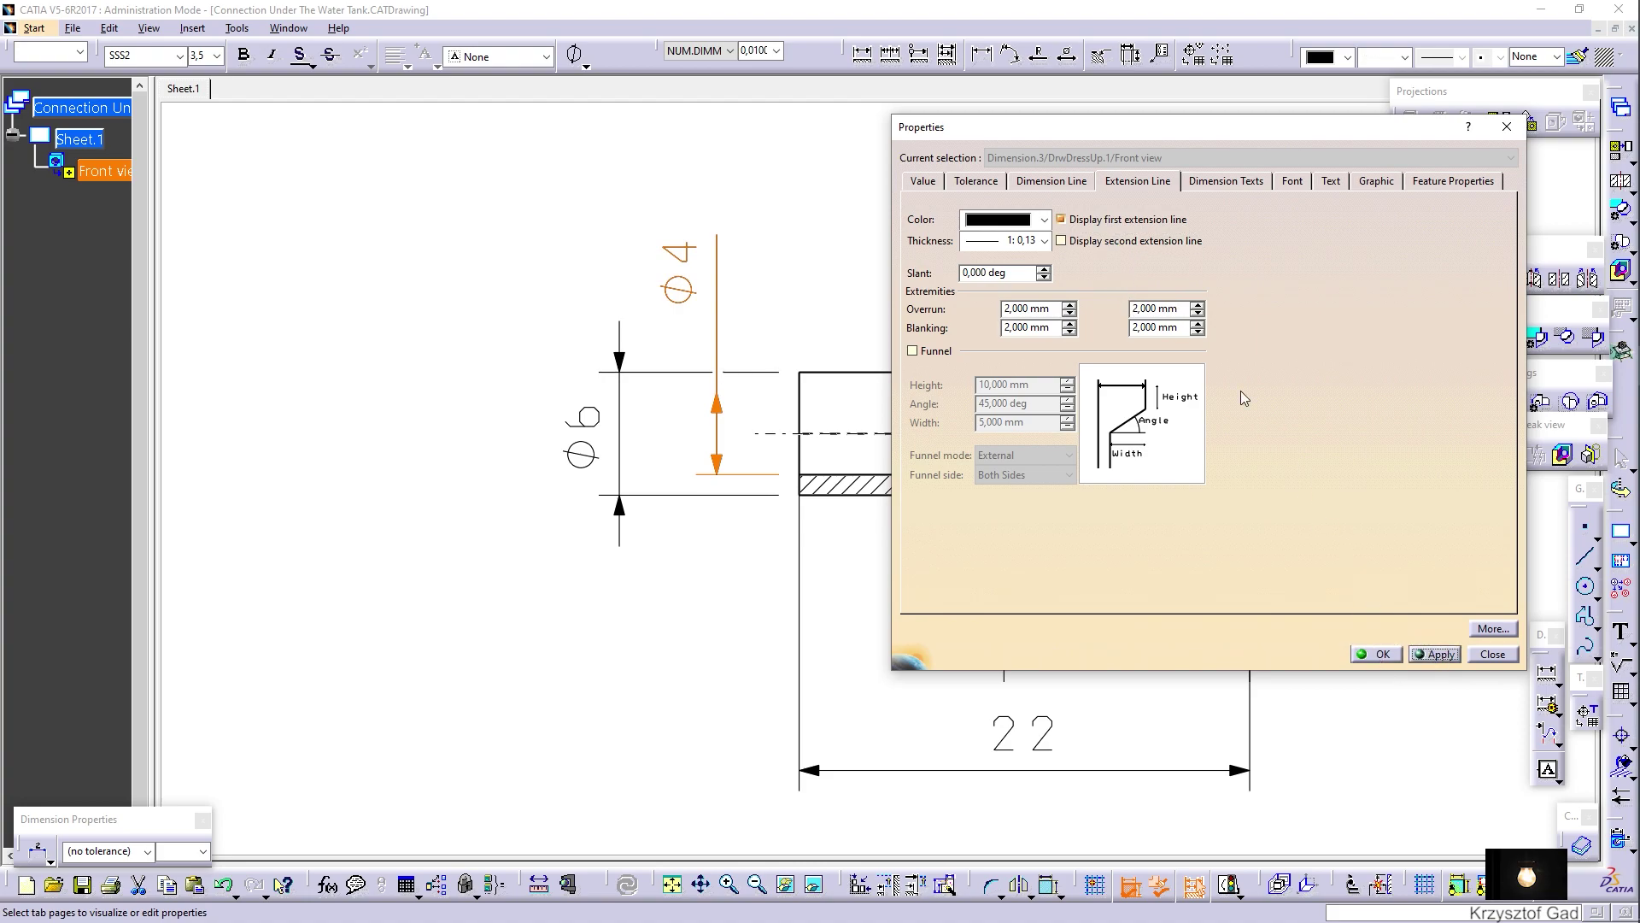
left_click(1056, 183)
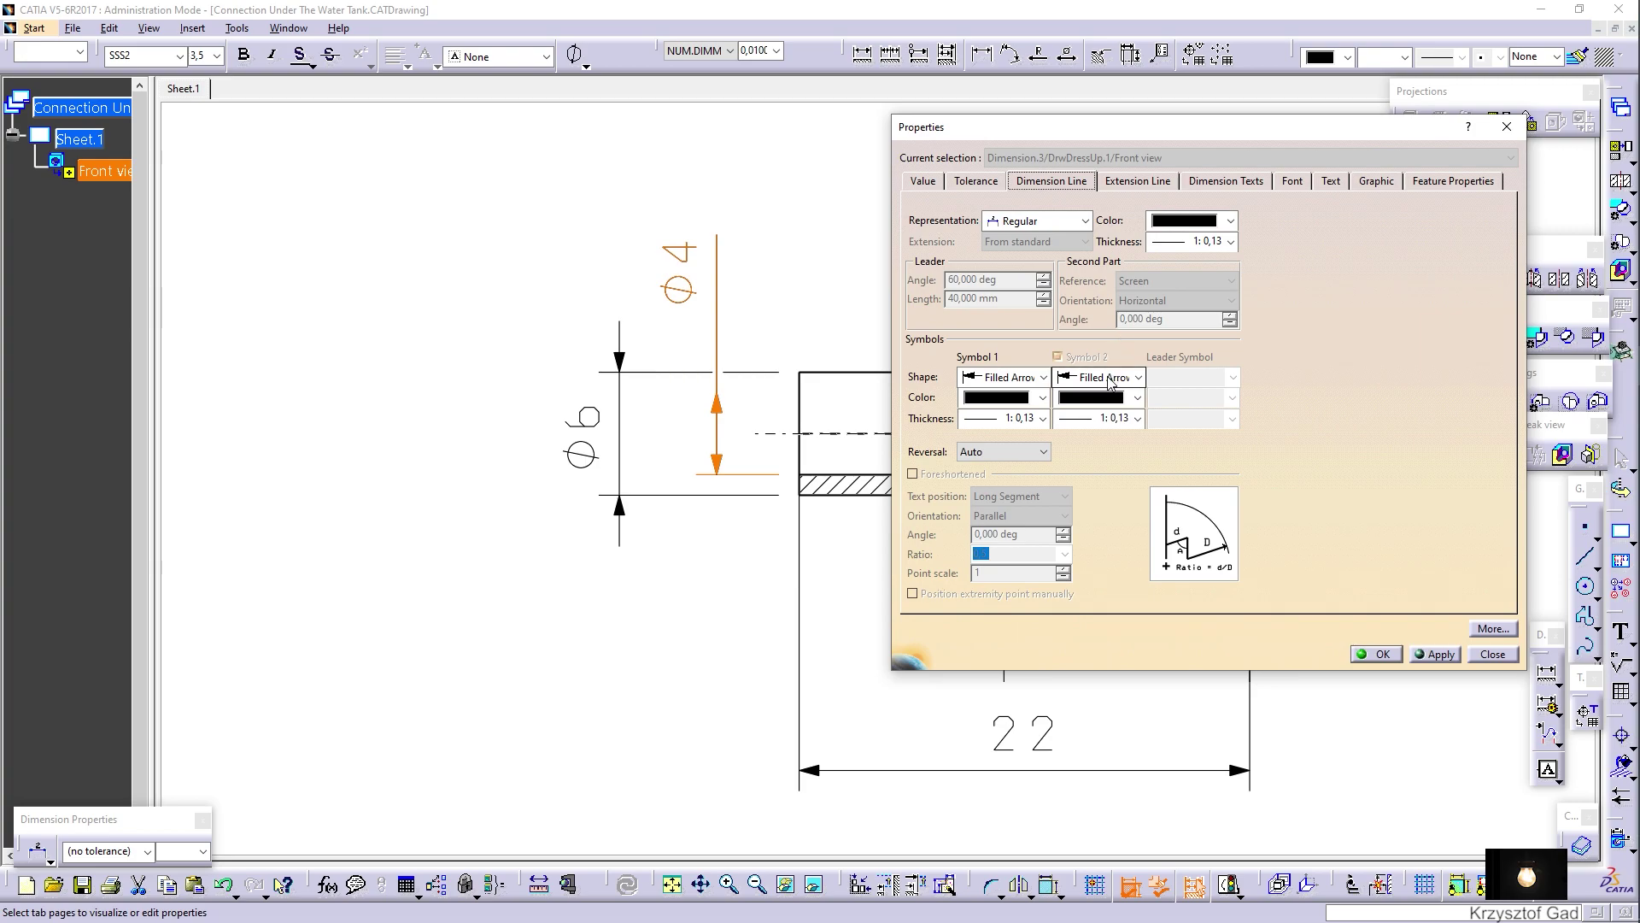
left_click(1109, 378)
left_click(1106, 401)
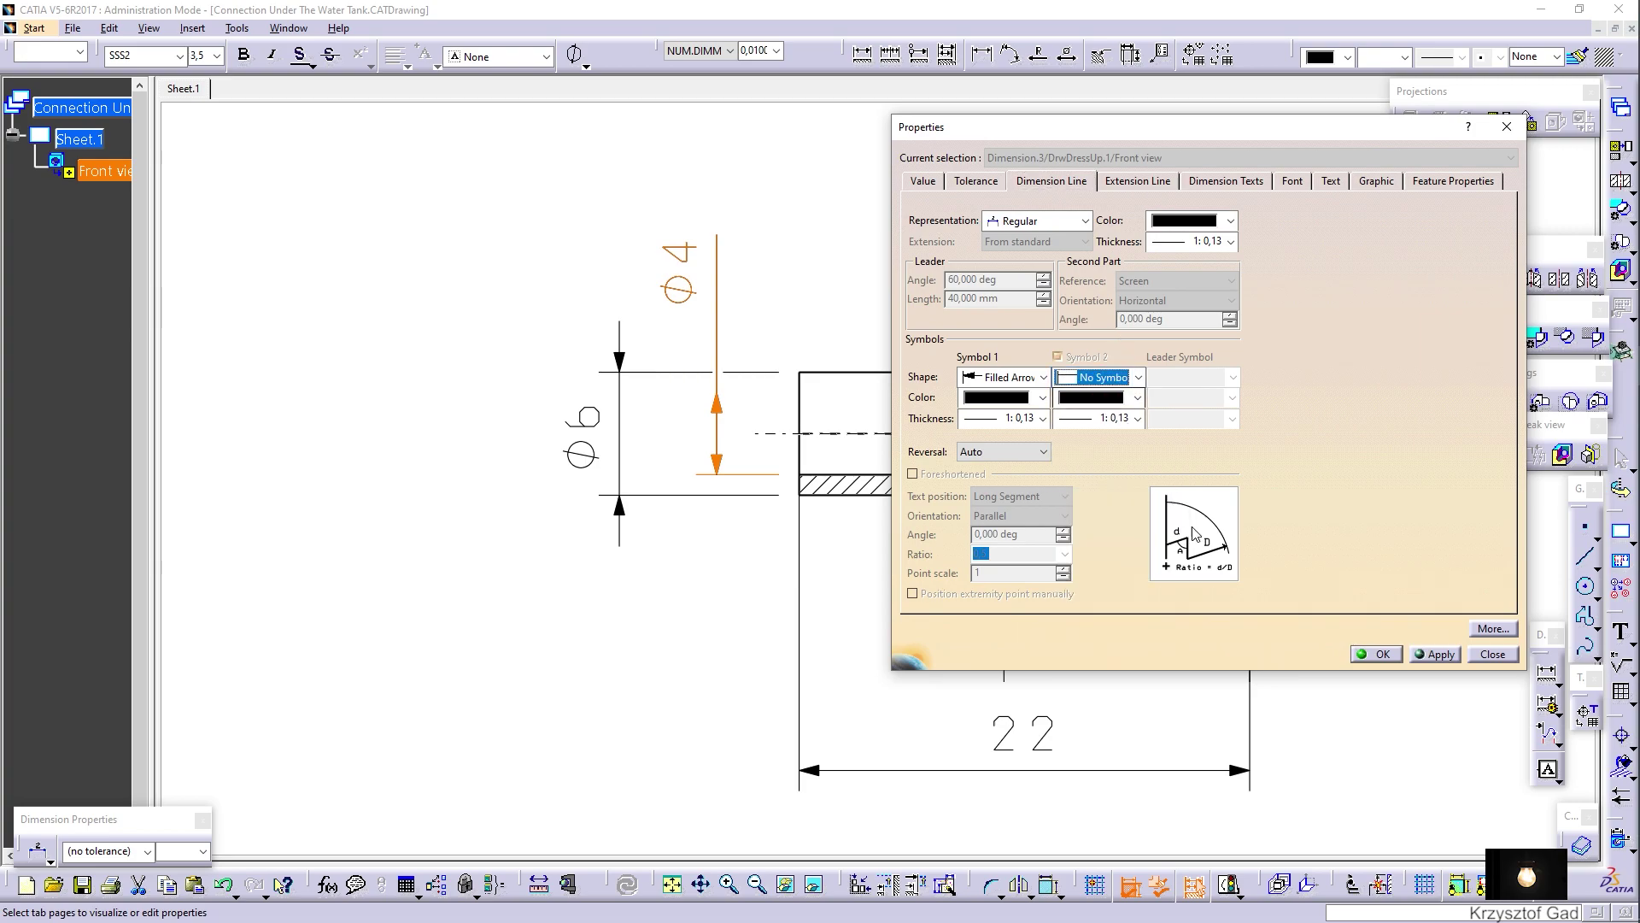
left_click(1367, 656)
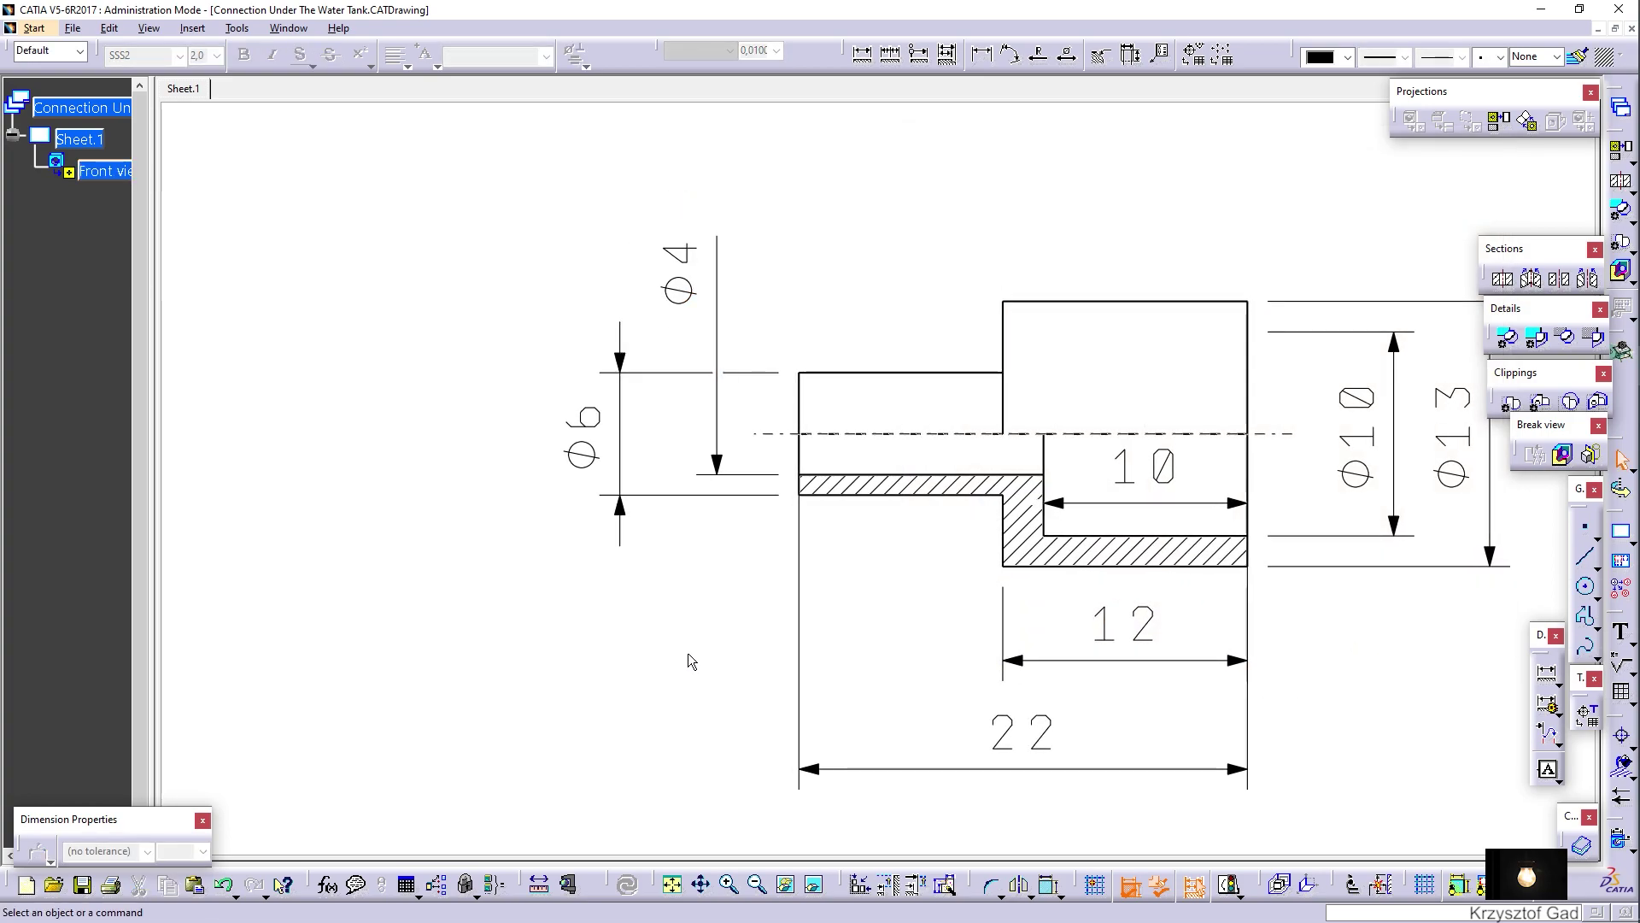
mouse_move(688, 659)
middle_mouse_down("ctrl")
mouse_move(751, 560)
mouse_move(915, 450)
mouse_move(940, 458)
mouse_move(662, 471)
middle_mouse_up("ctrl")
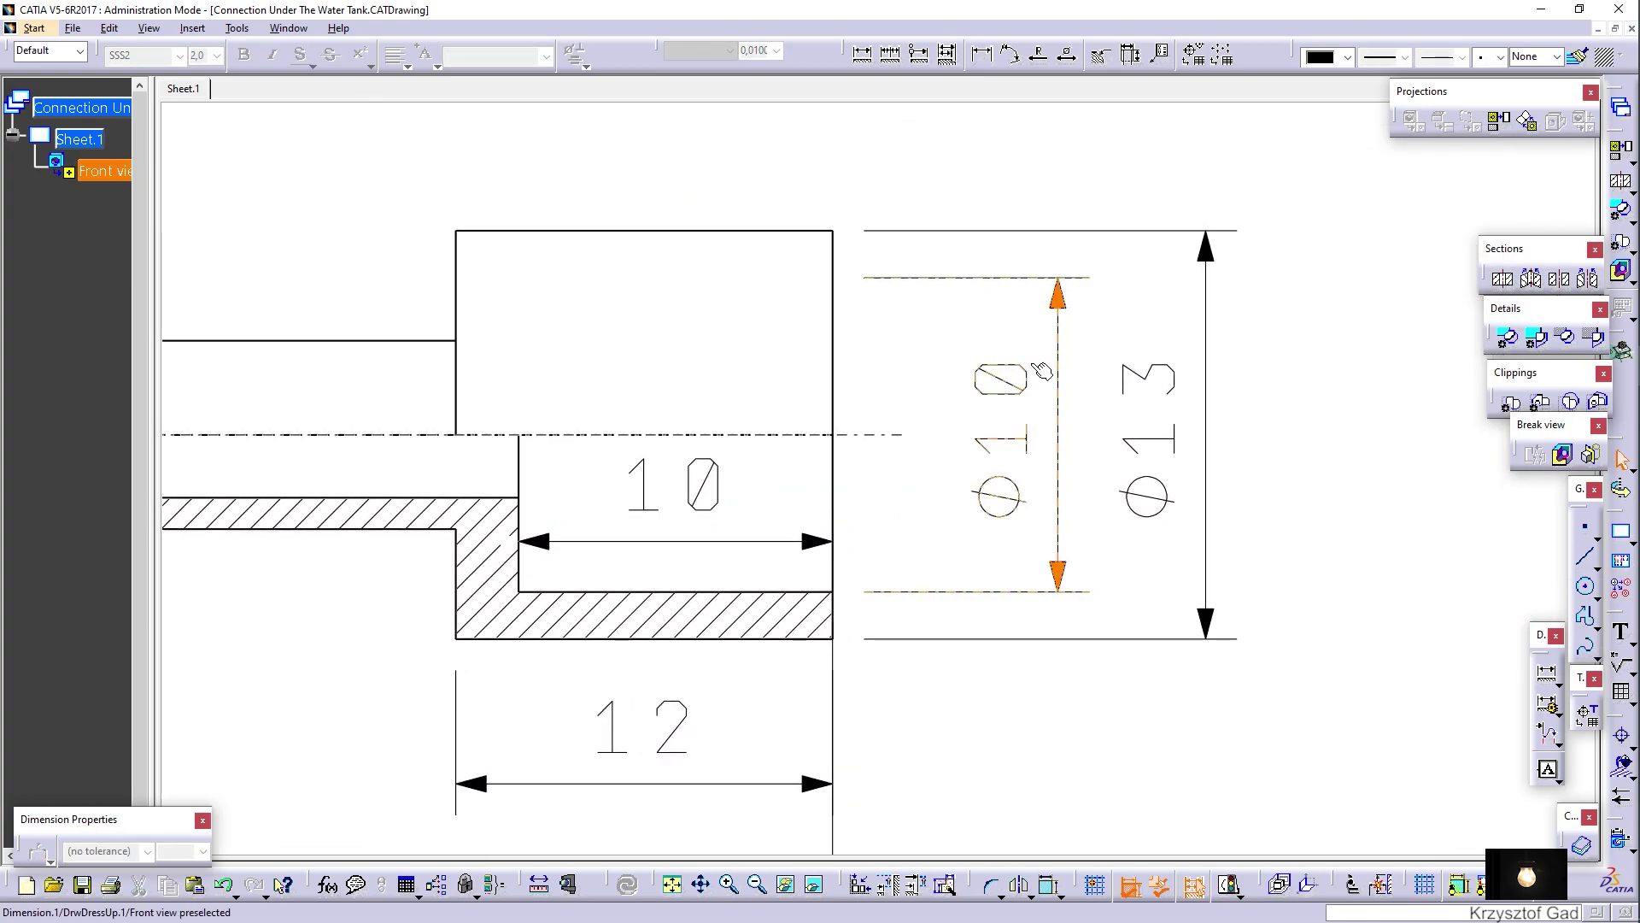
Remove Ø10's second arrowhead and second extension line, then fit the sheet in view
right_click(1057, 319)
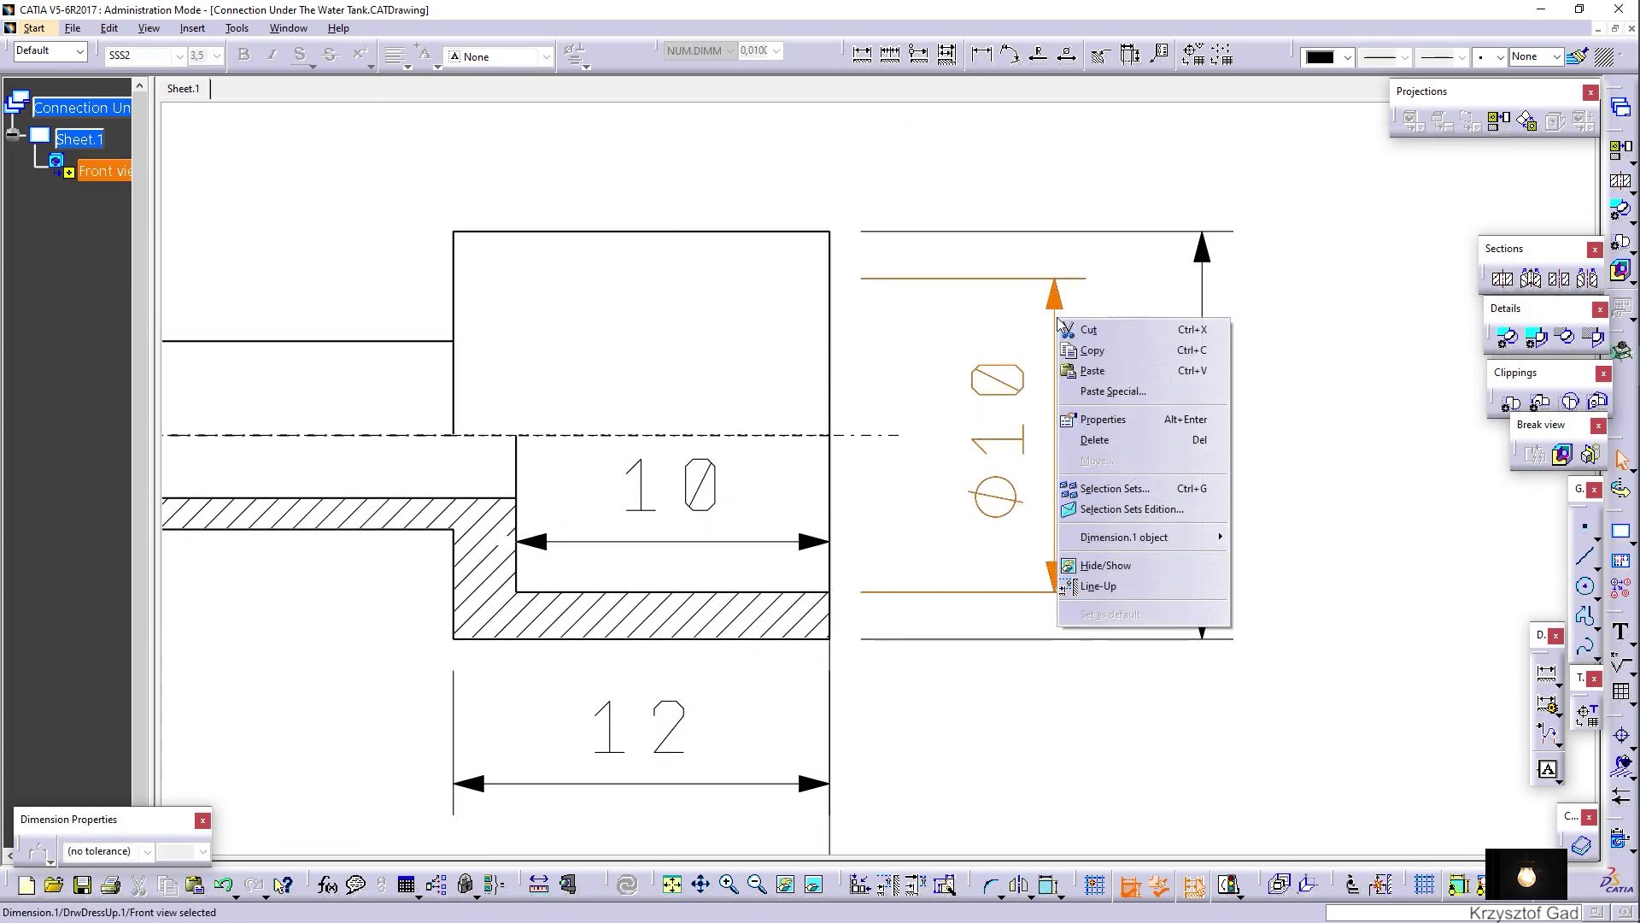
left_click(1102, 419)
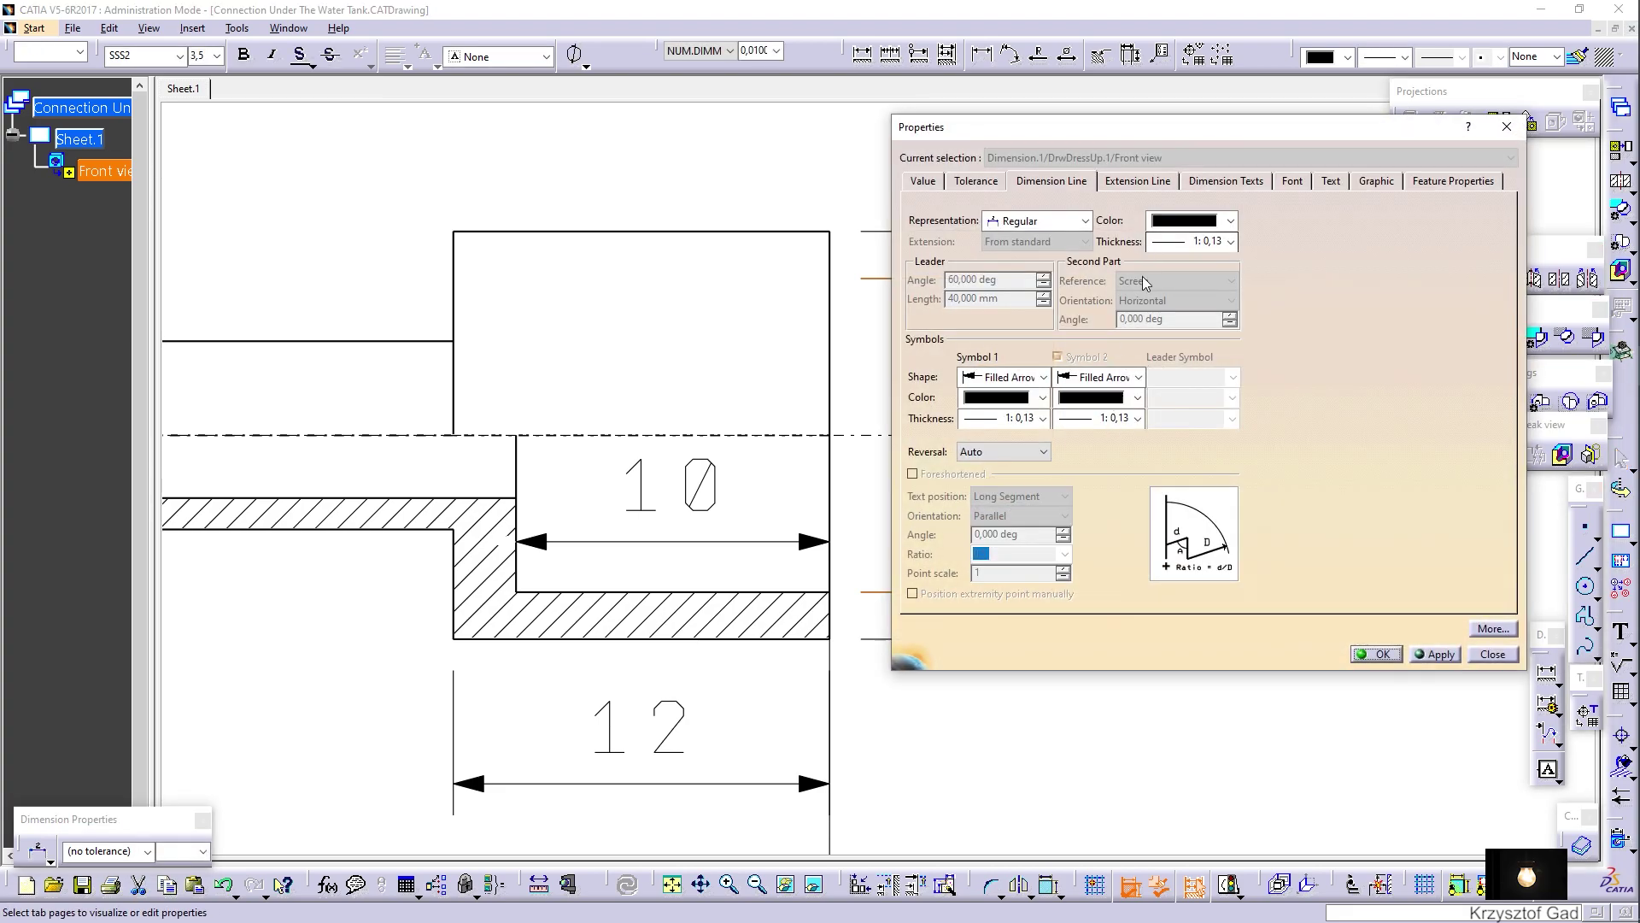
left_click(1099, 377)
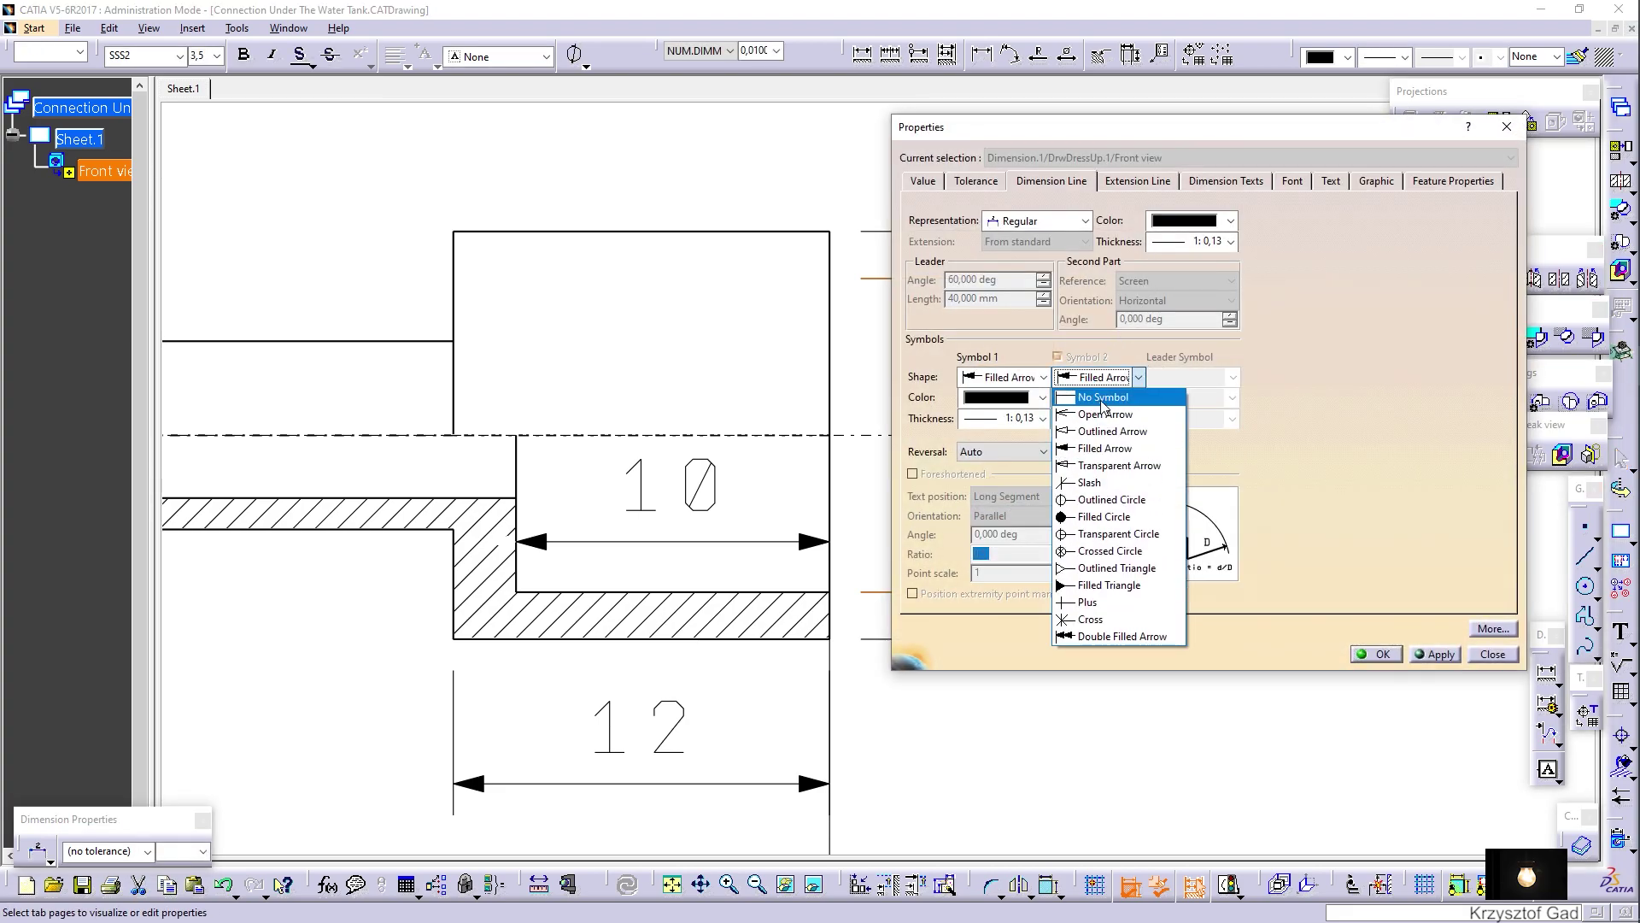
left_click(1102, 398)
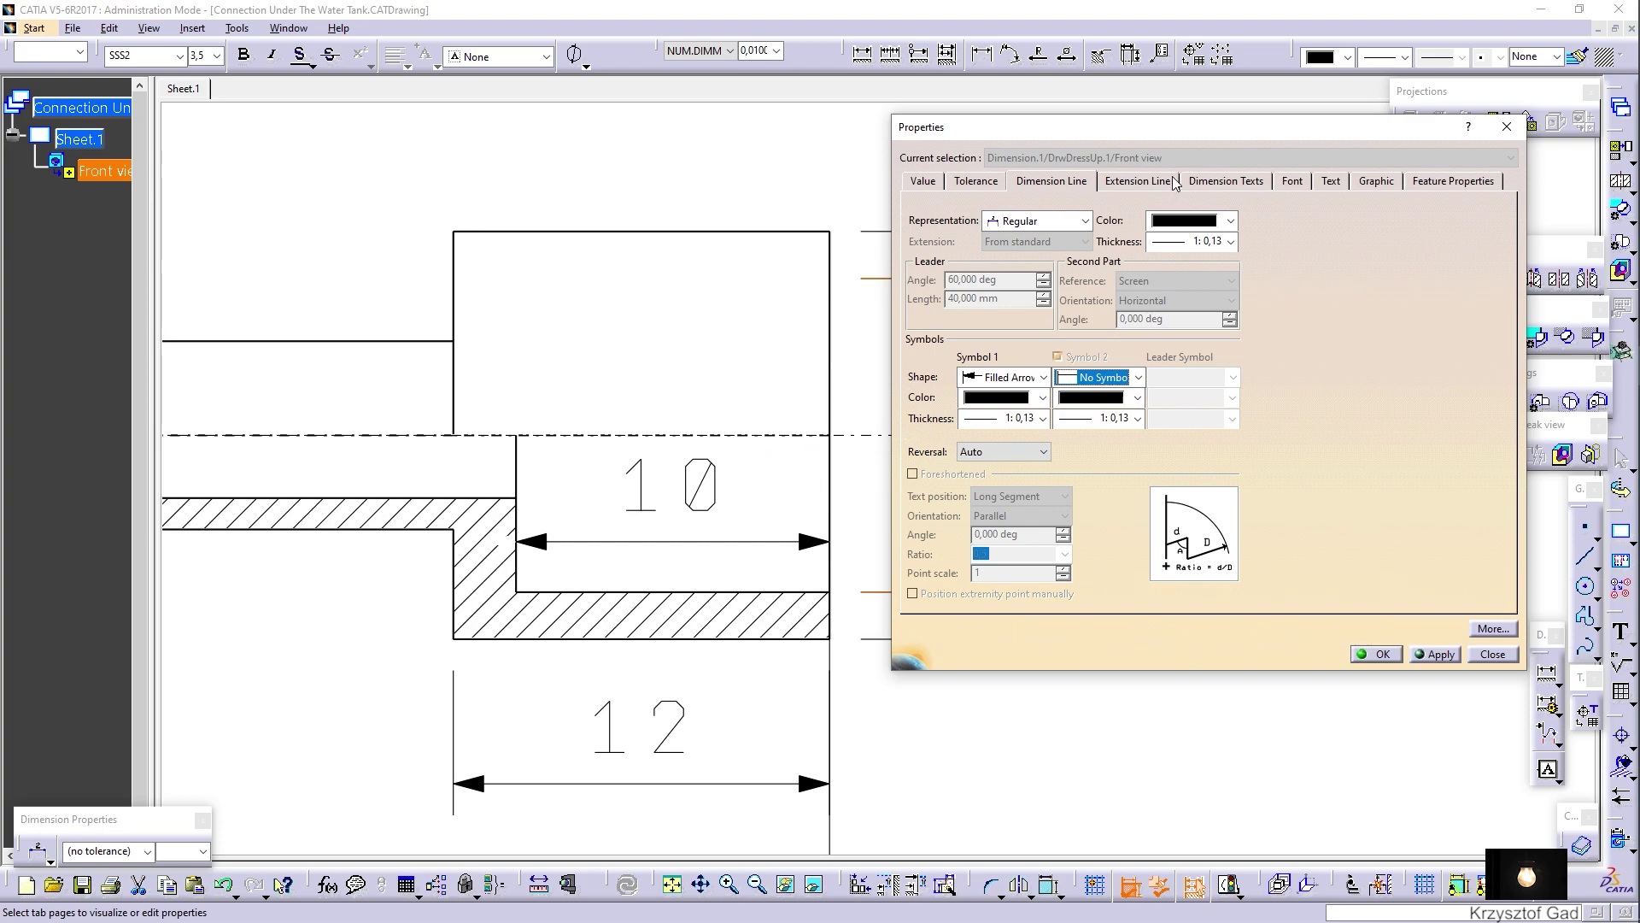
left_click_drag(1192, 136, 469, 145)
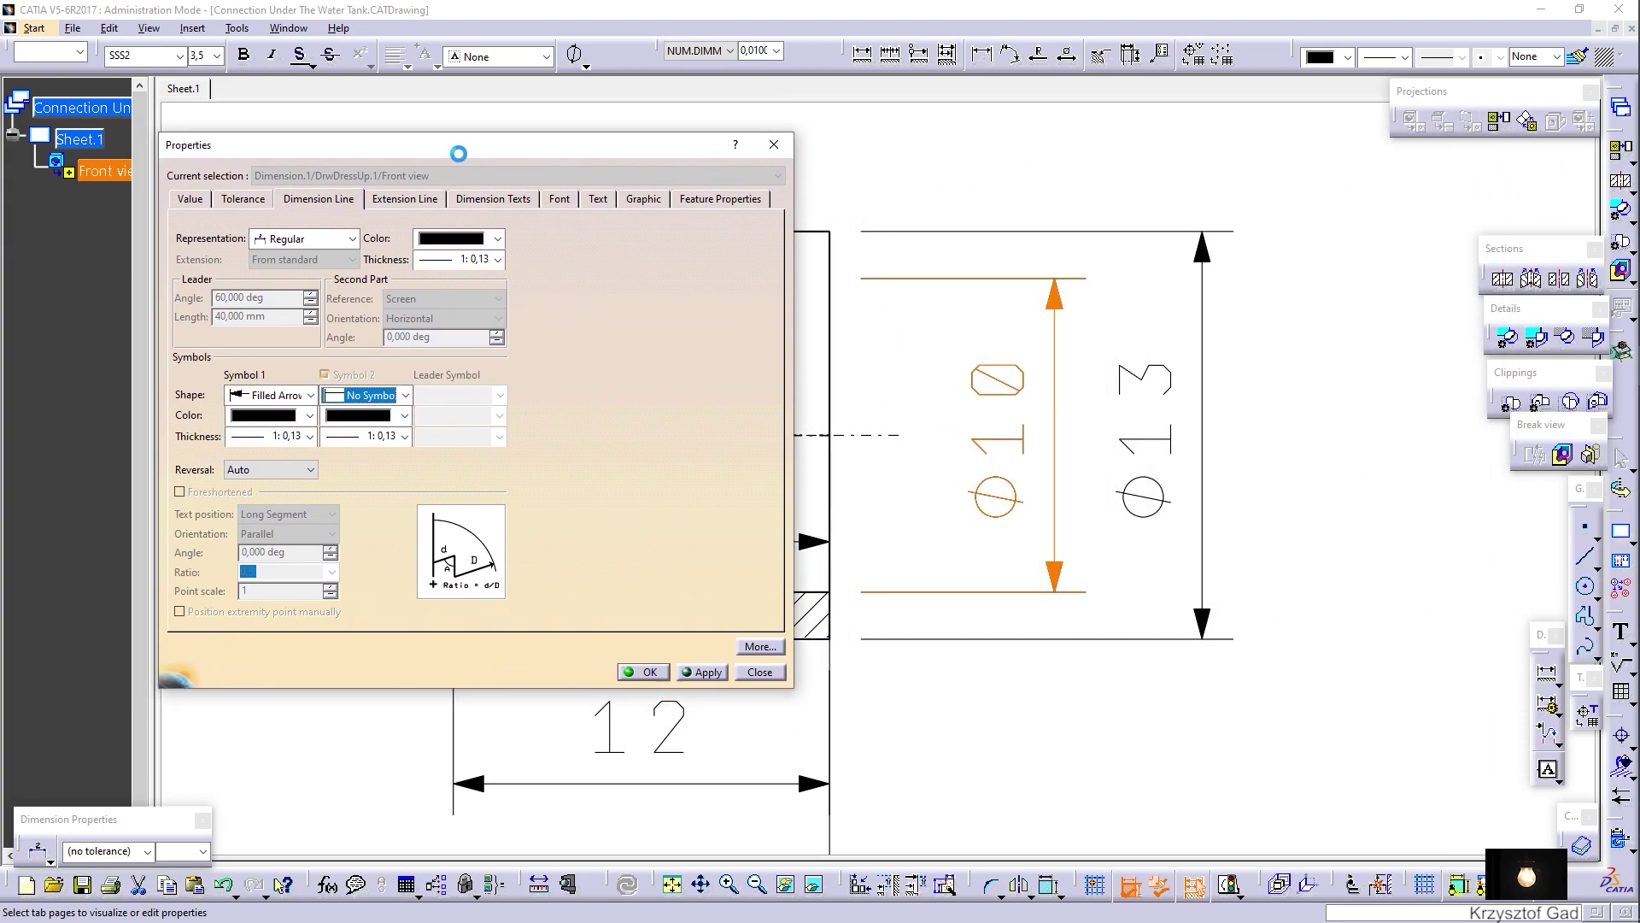
left_click(699, 665)
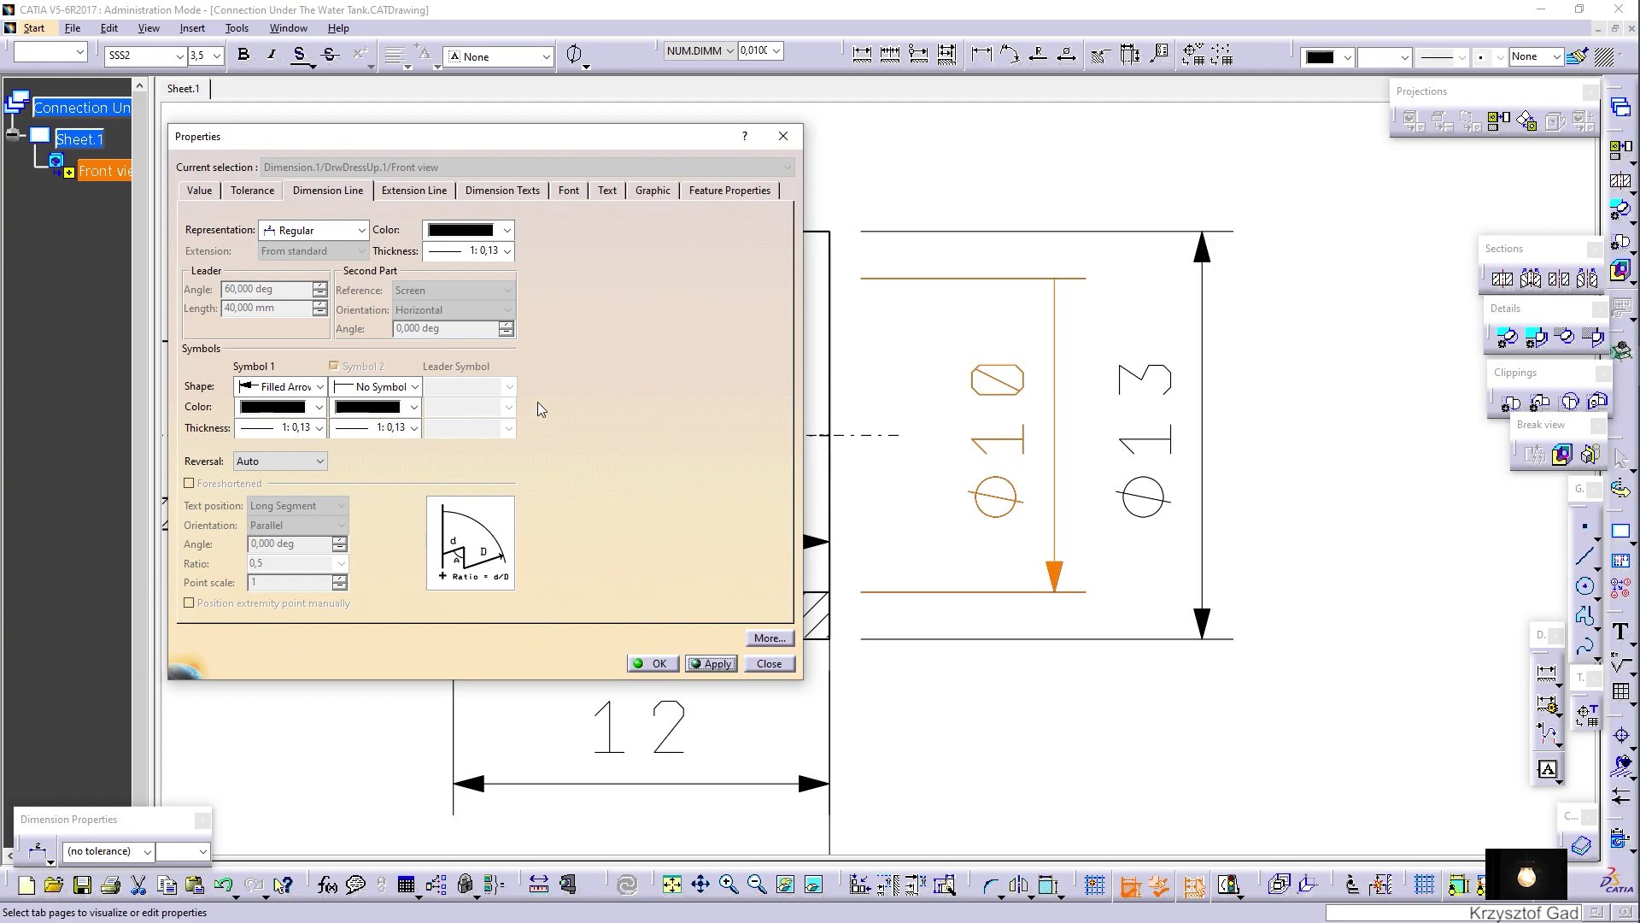
left_click(419, 190)
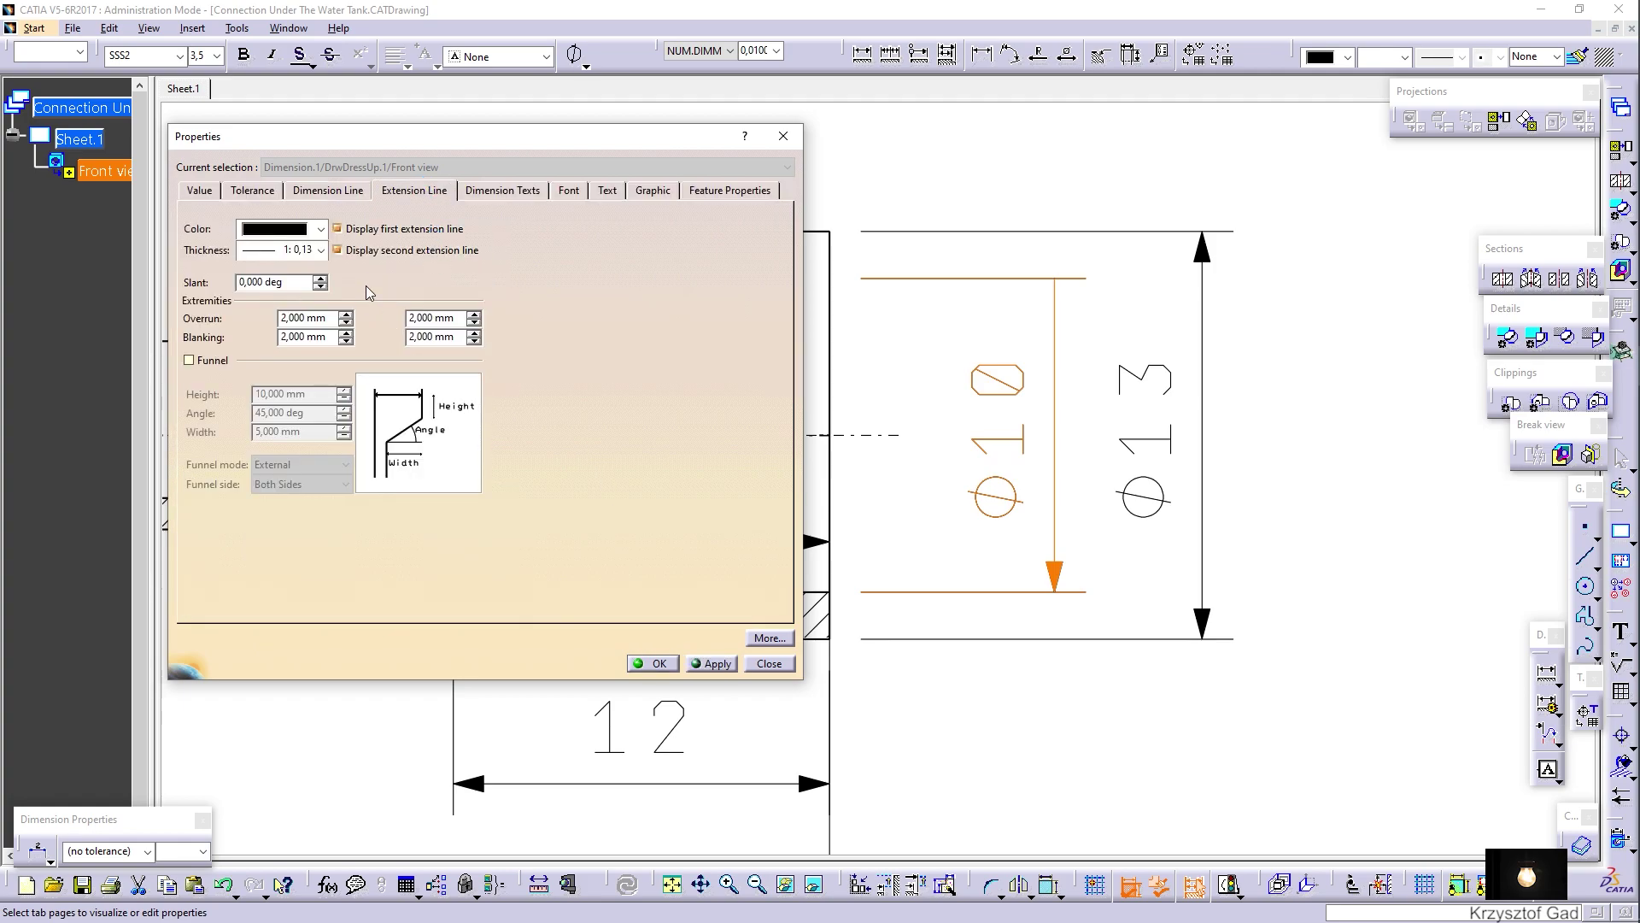
left_click(655, 664)
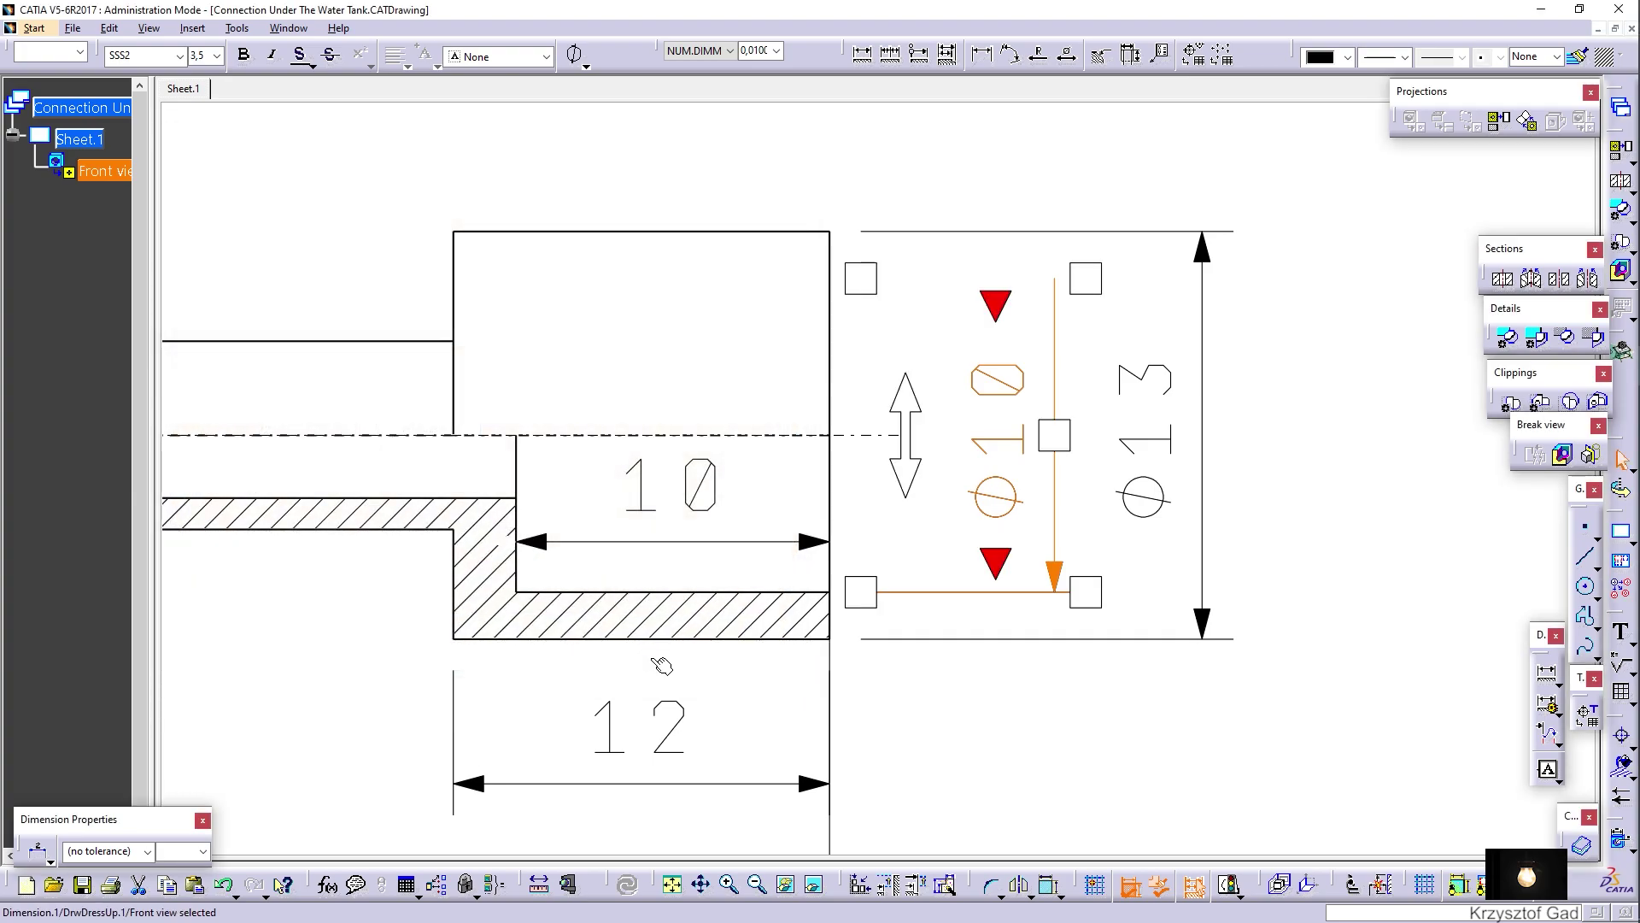
left_click(895, 176)
scroll(894, 176, "down", 5)
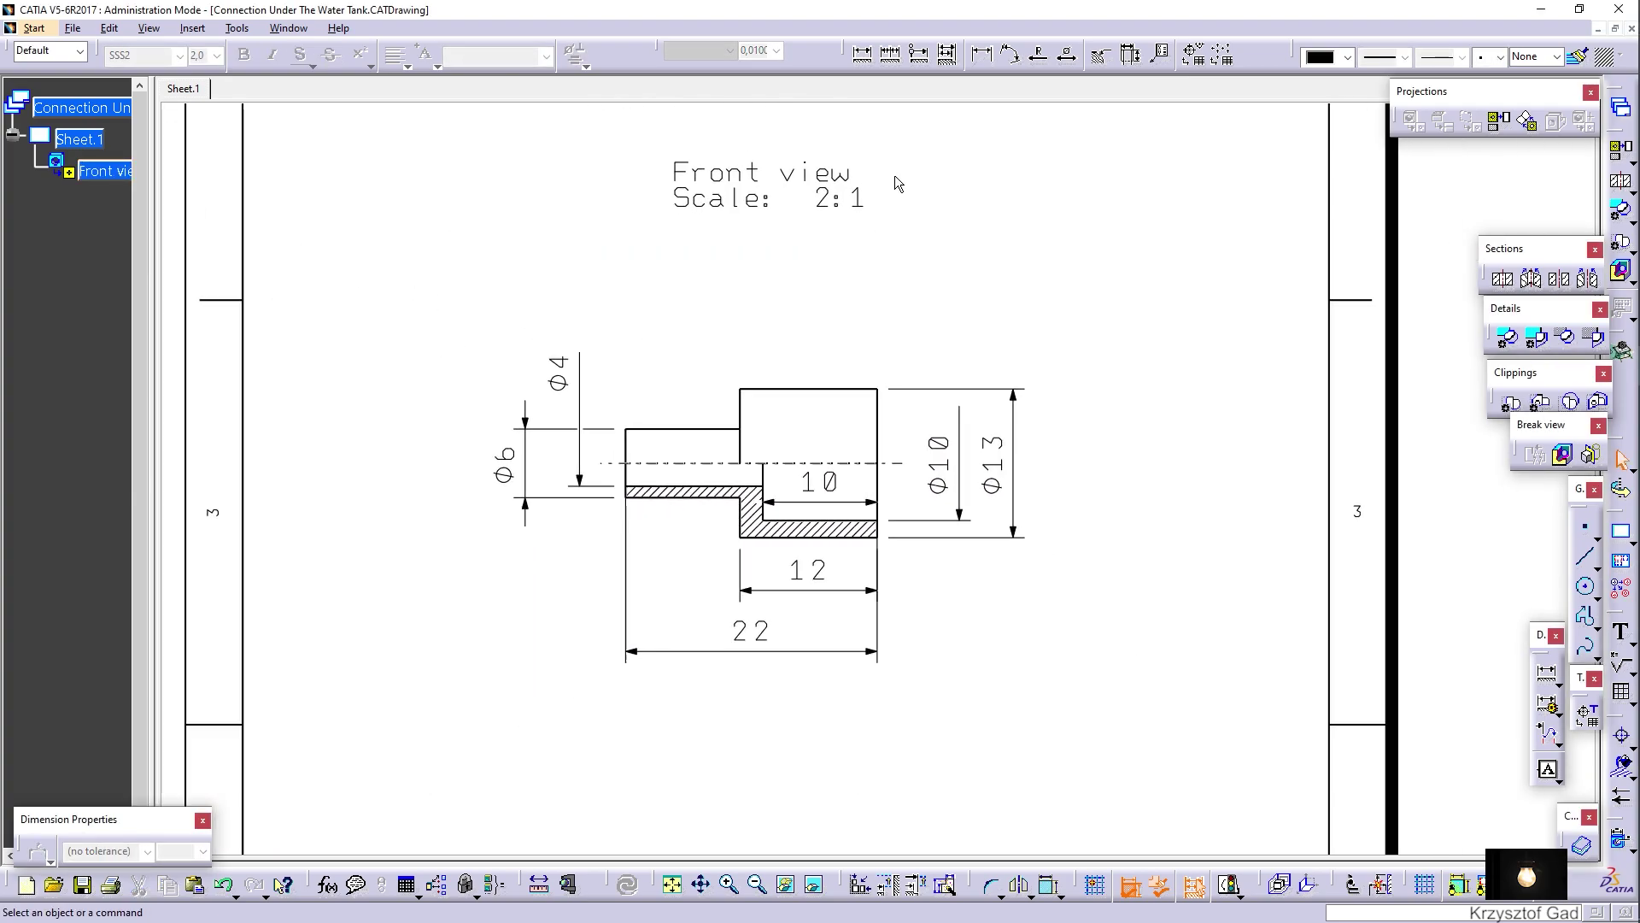
left_click(672, 884)
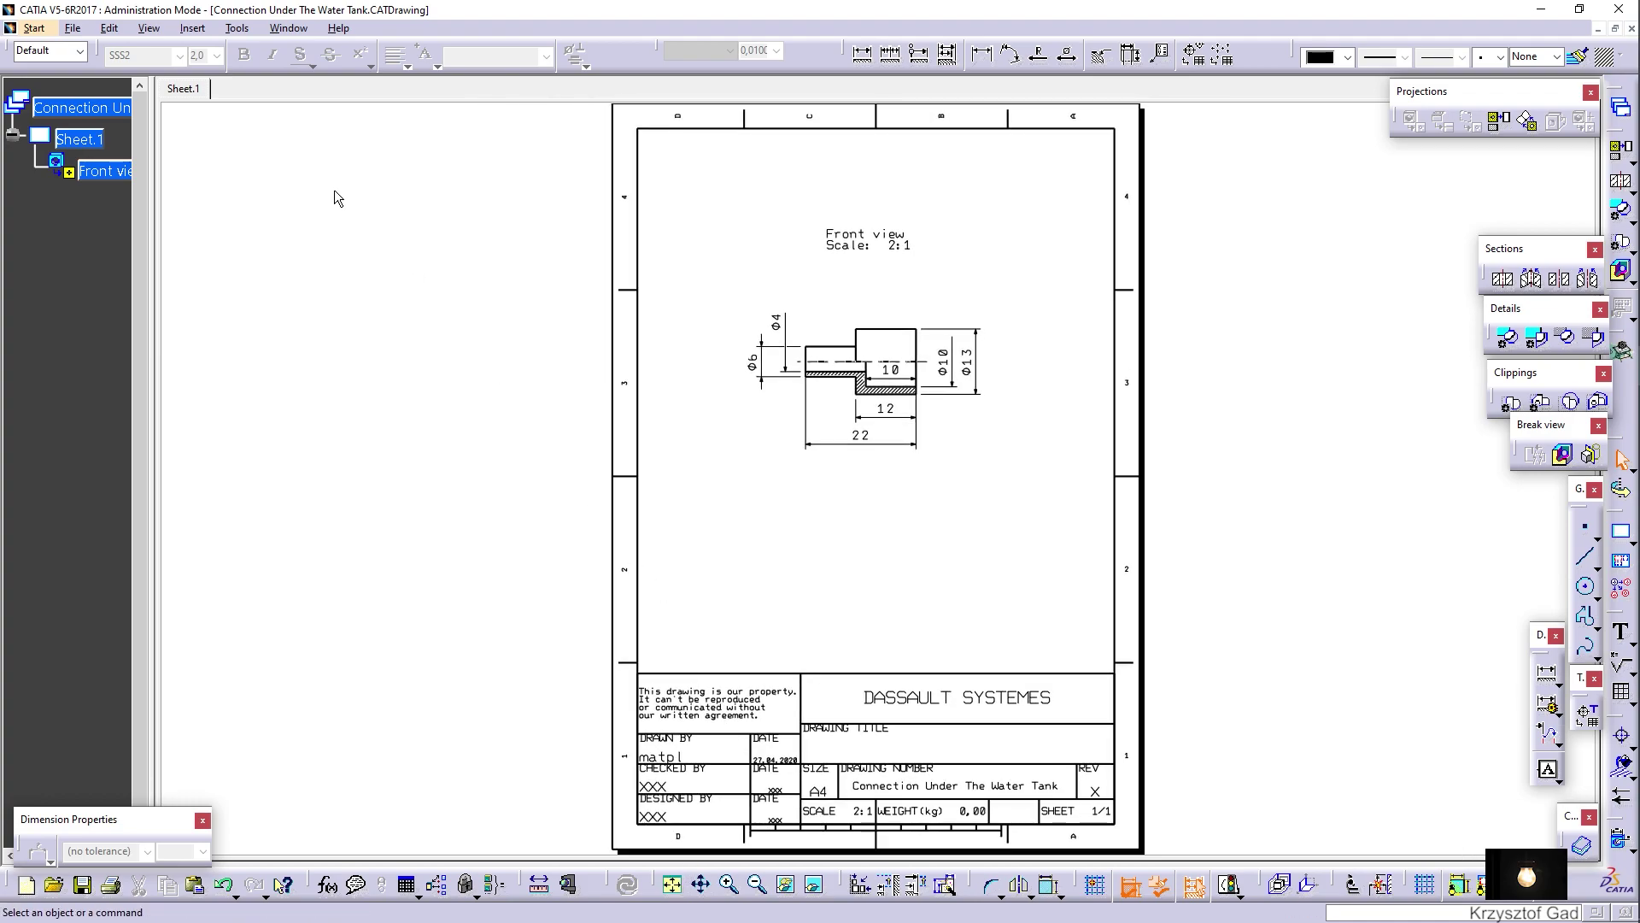
Start a new Drafting drawing on an A4 ISO portrait sheet
left_click(35, 28)
mouse_move(85, 249)
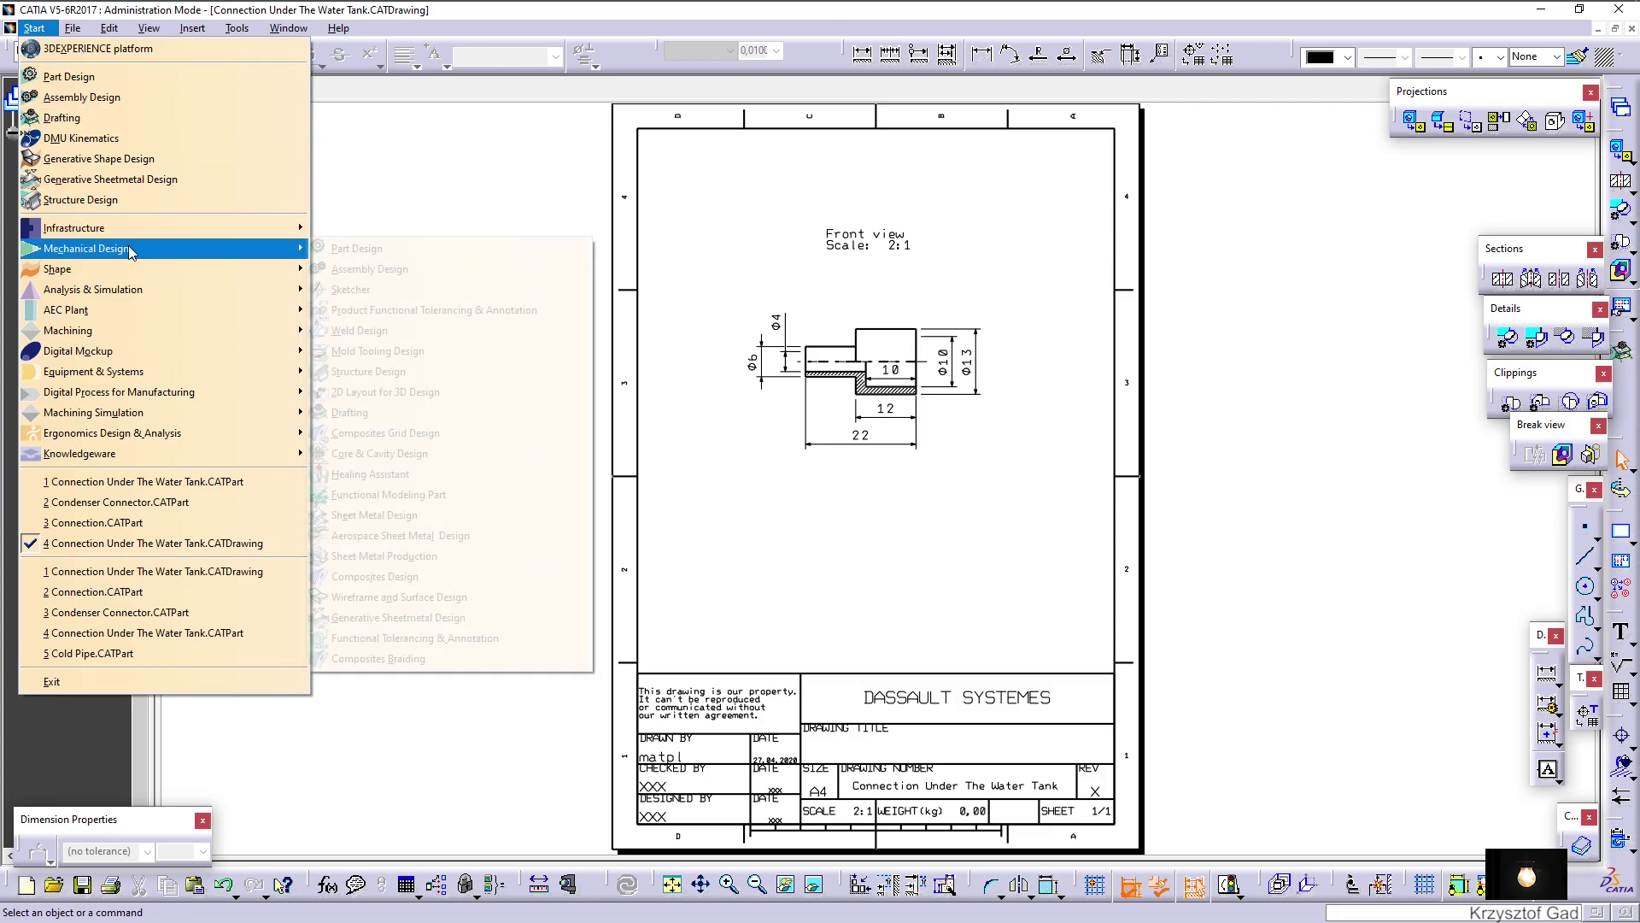
left_click(398, 414)
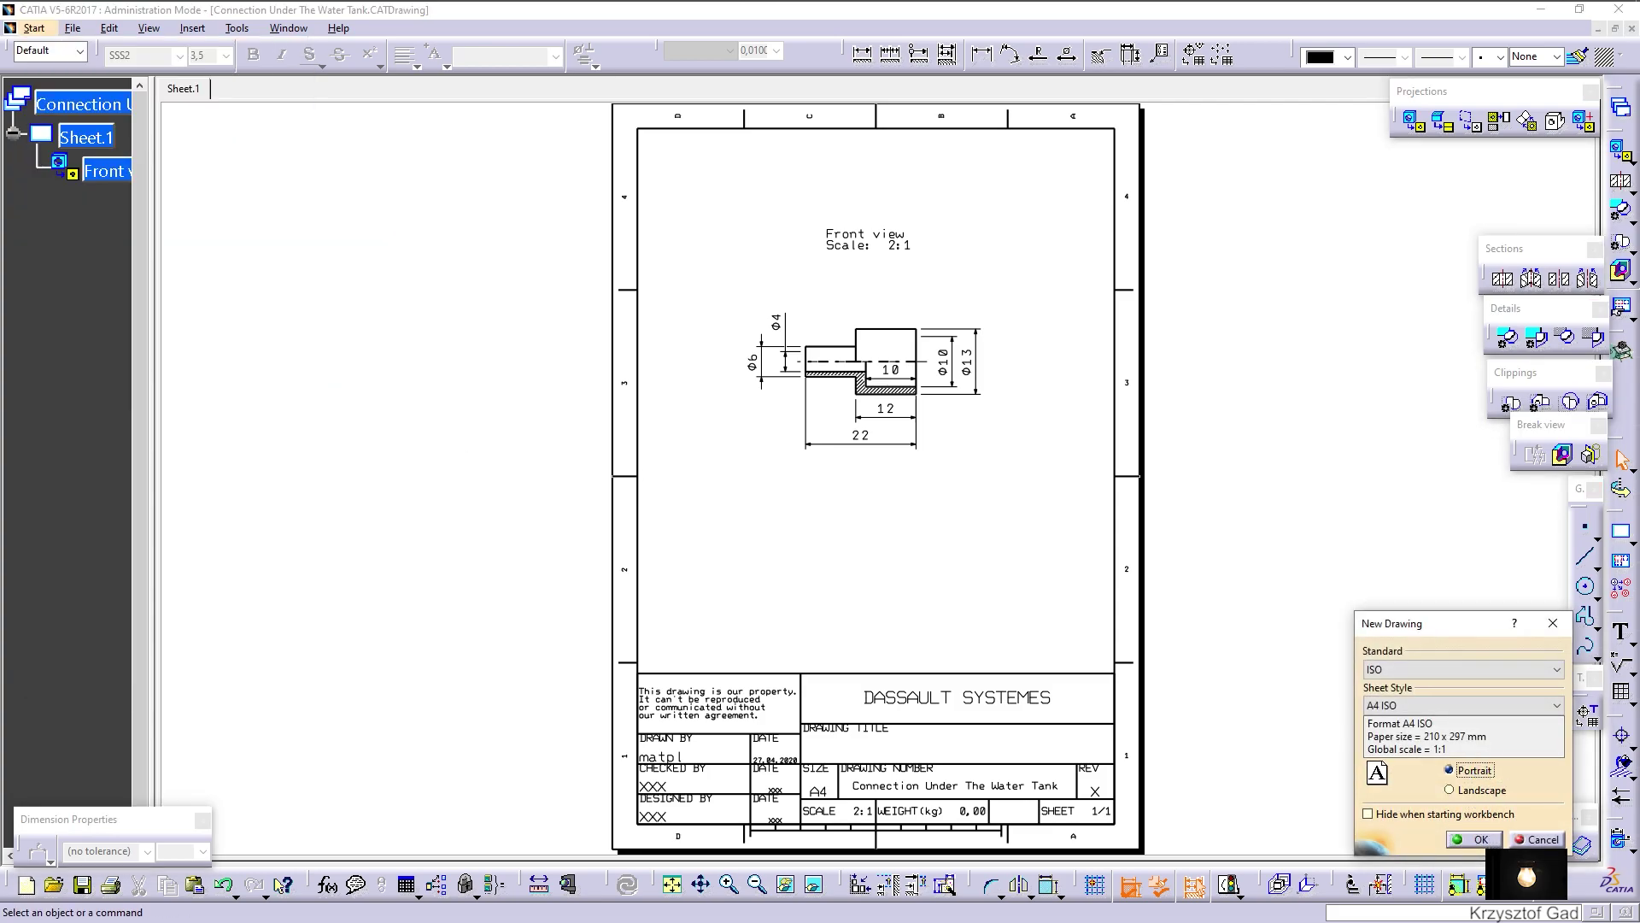
left_click(1477, 839)
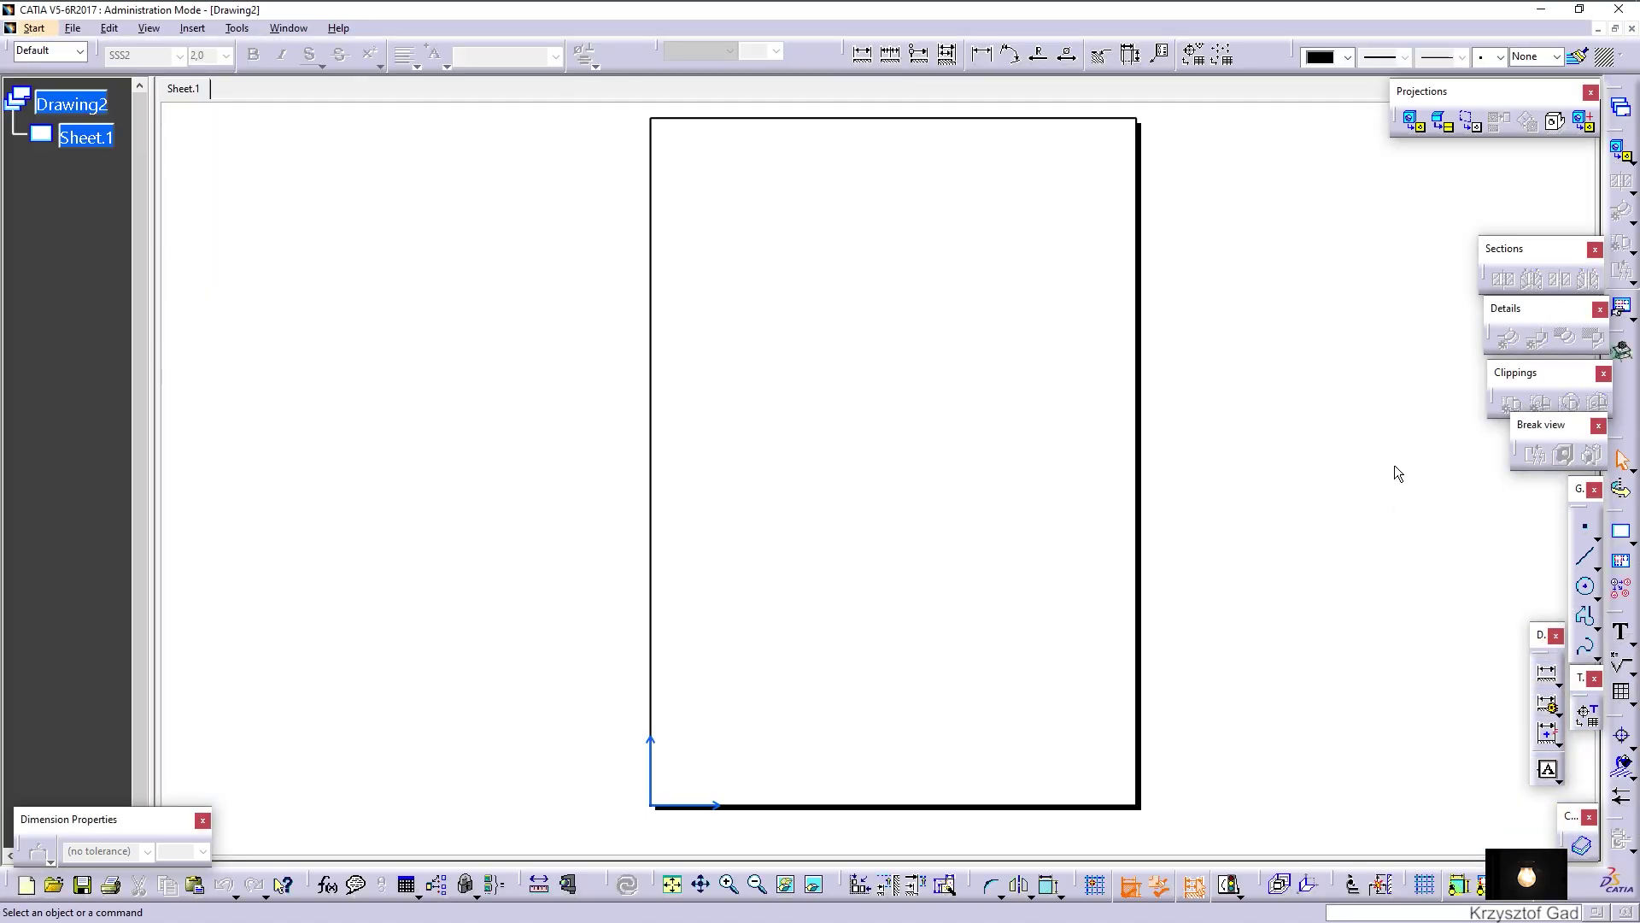
Set Sheet.1's scale to 5:1 in its properties
left_click(86, 138)
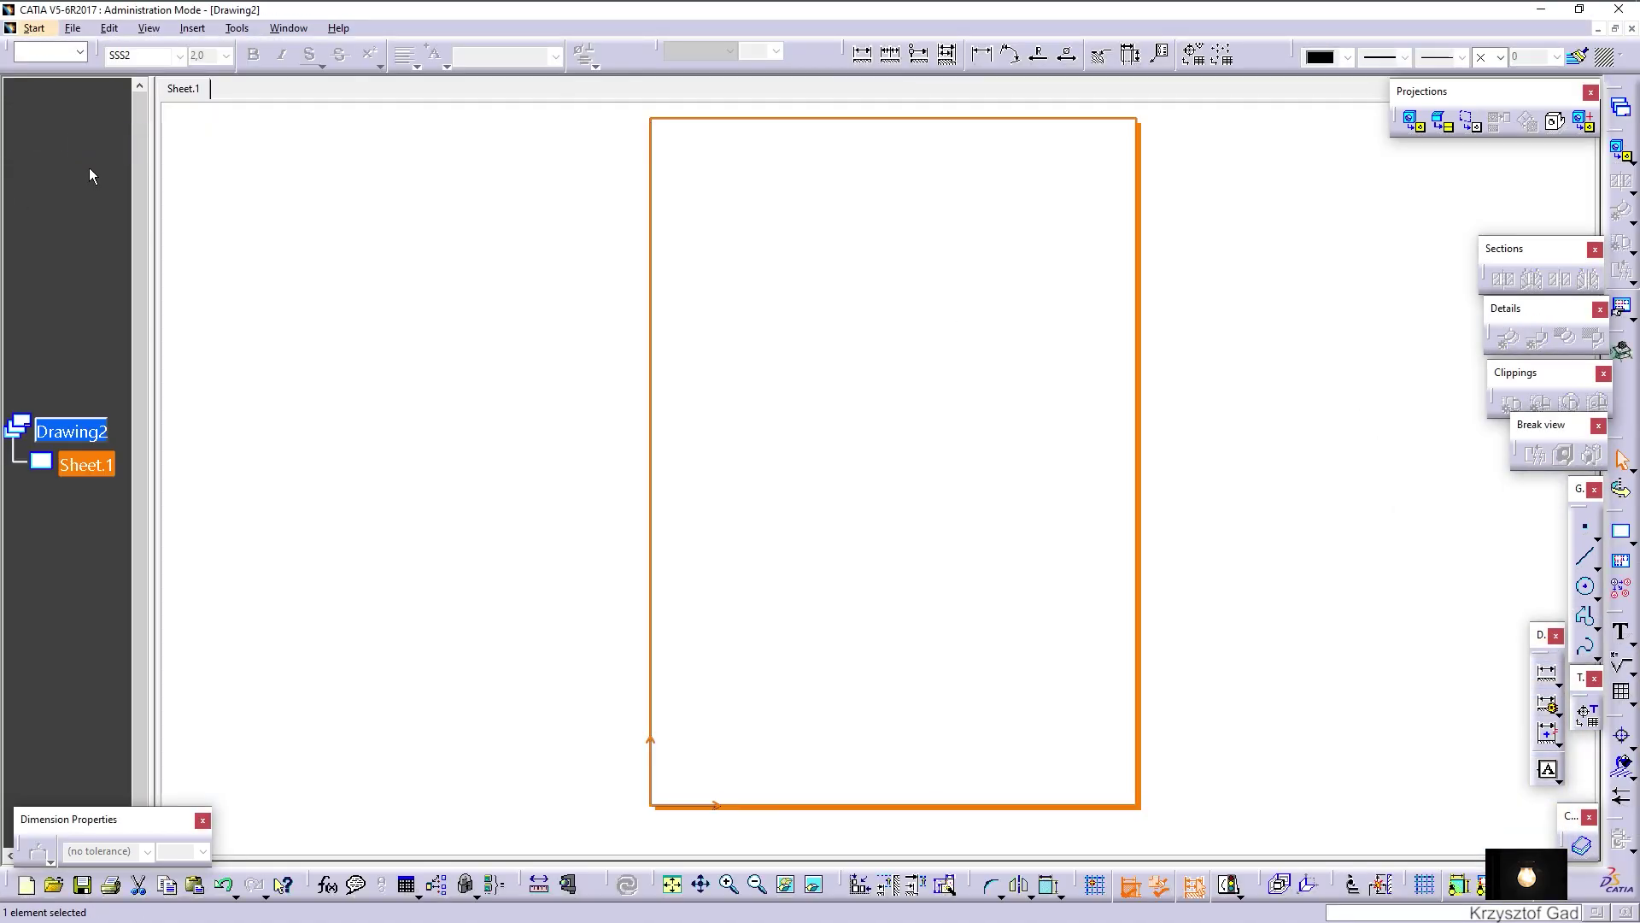
double_click(63, 465)
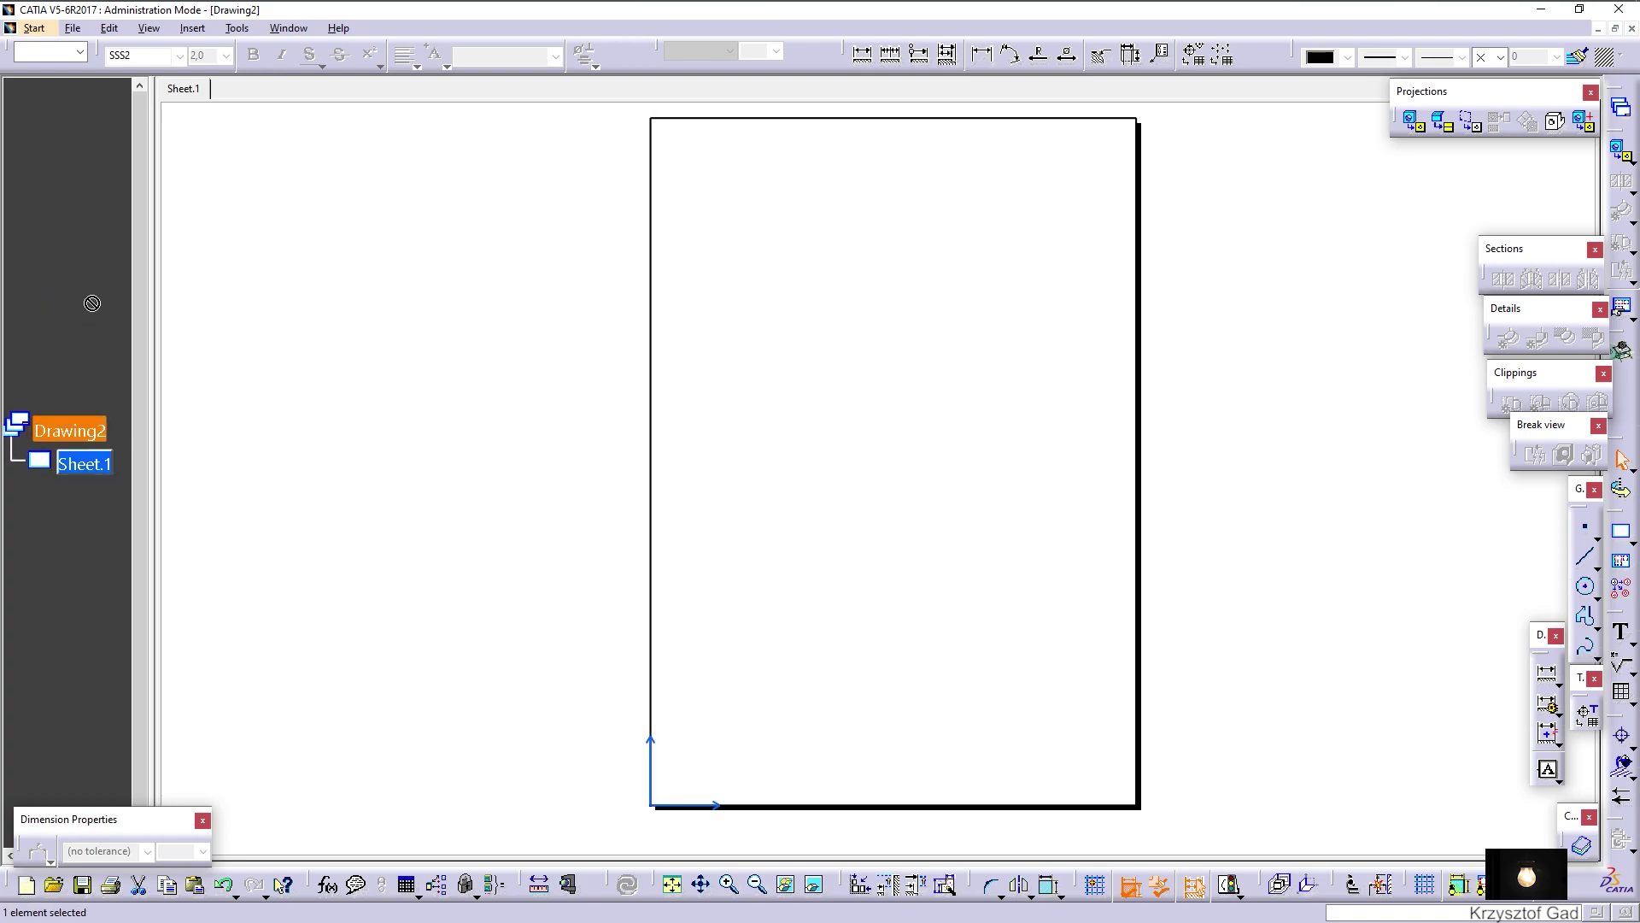
left_click_drag(26, 443, 13, 130)
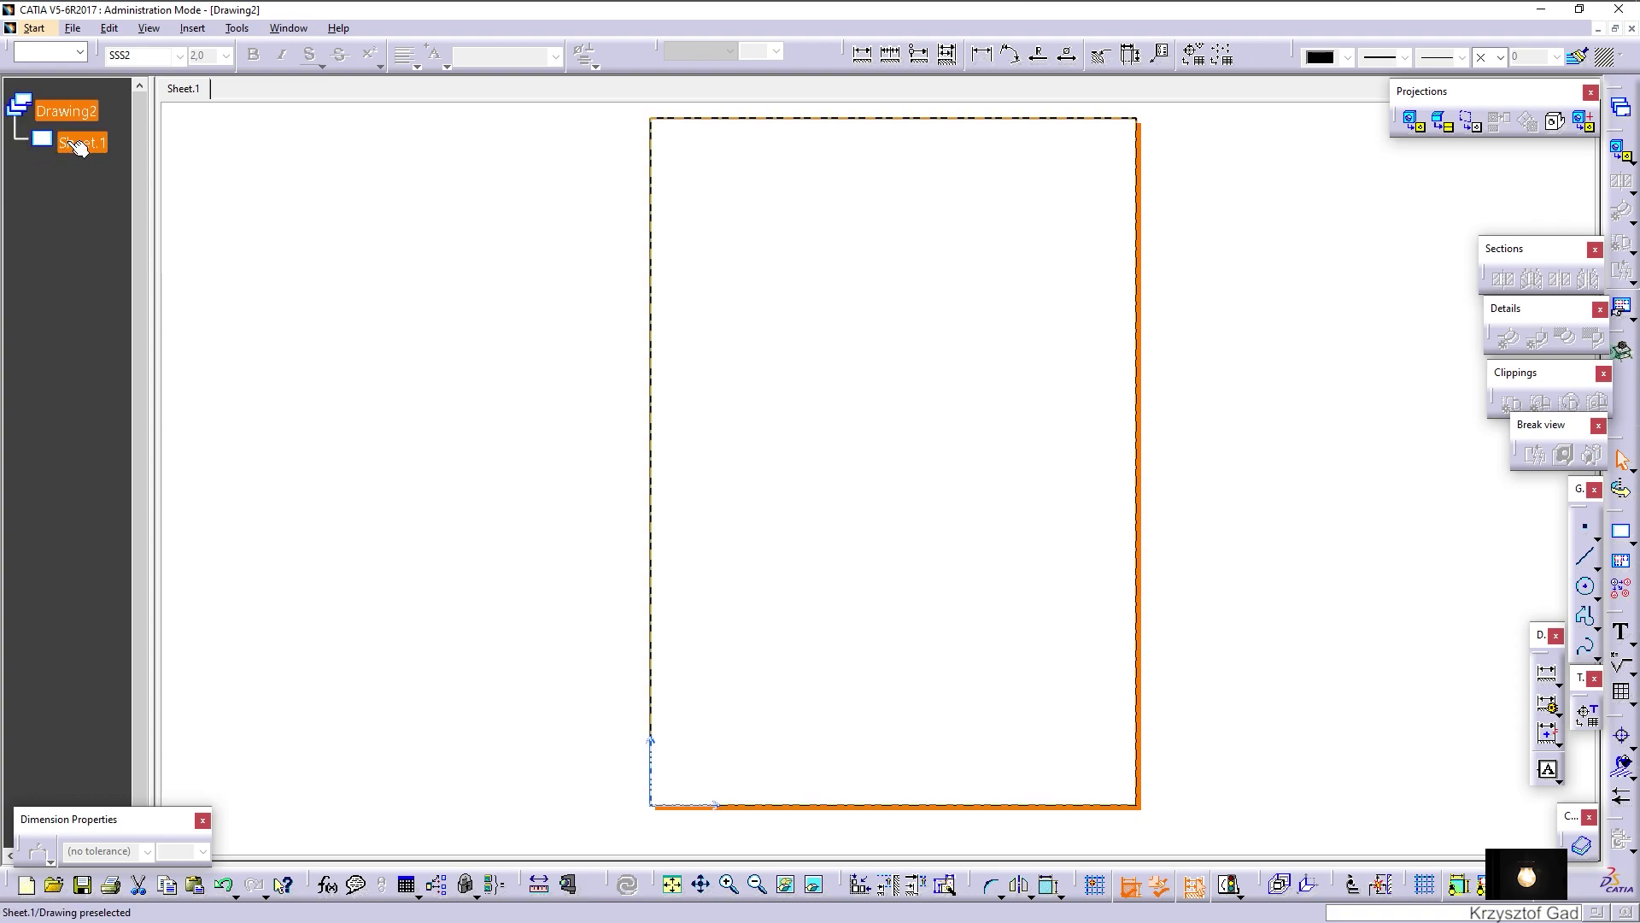
right_click(75, 142)
left_click(137, 285)
type("5:1")
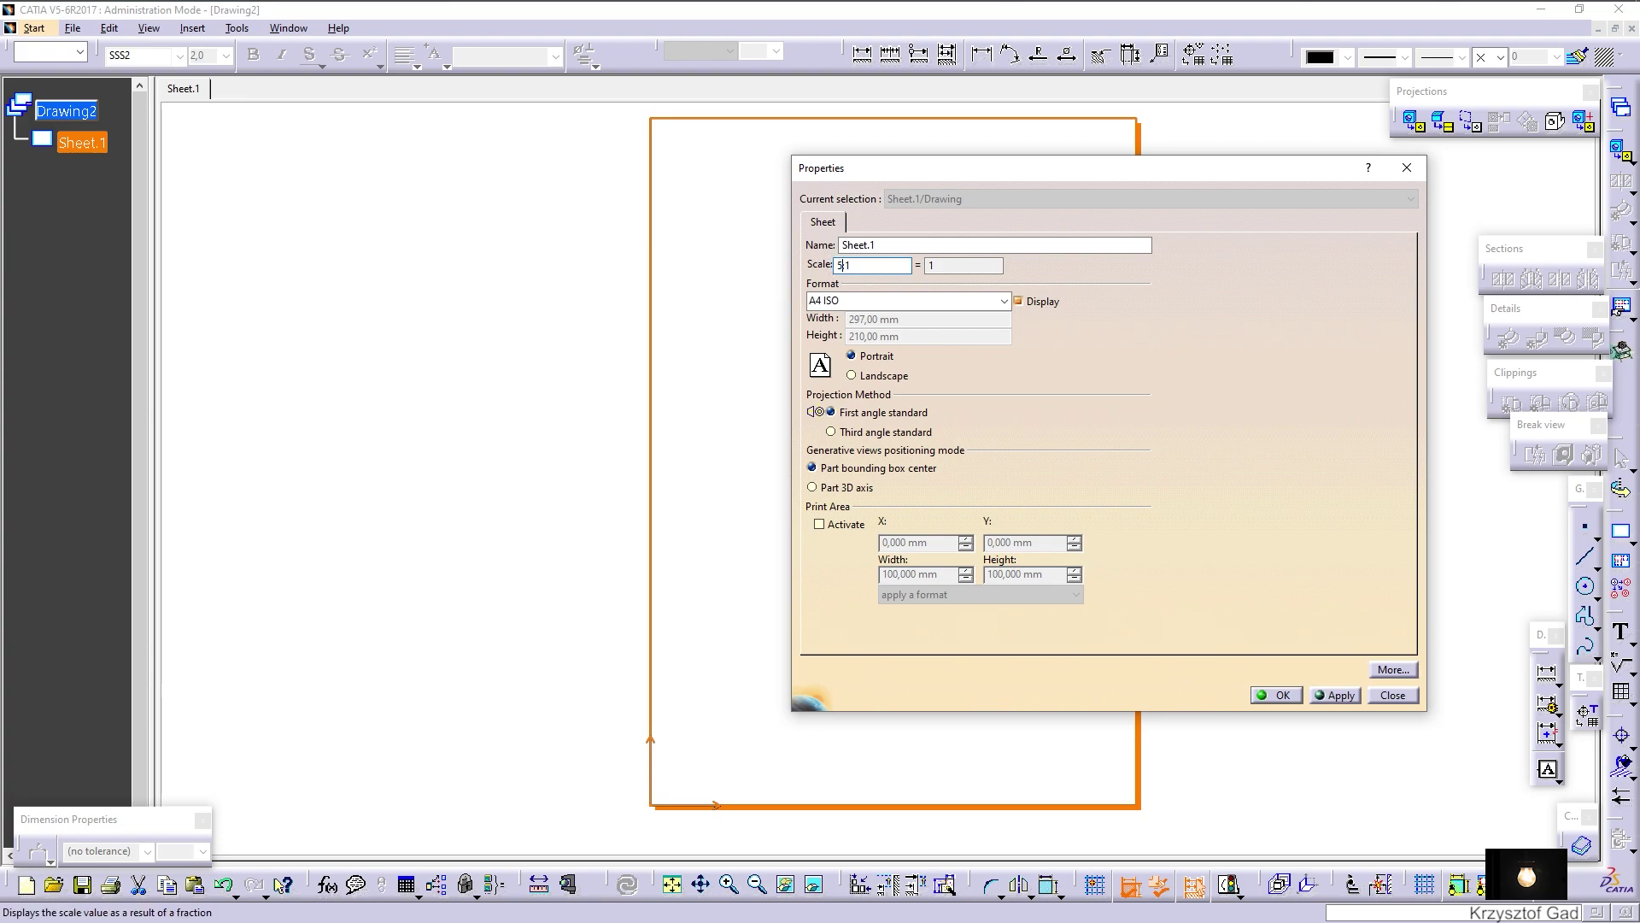
key("Return")
left_click(828, 263)
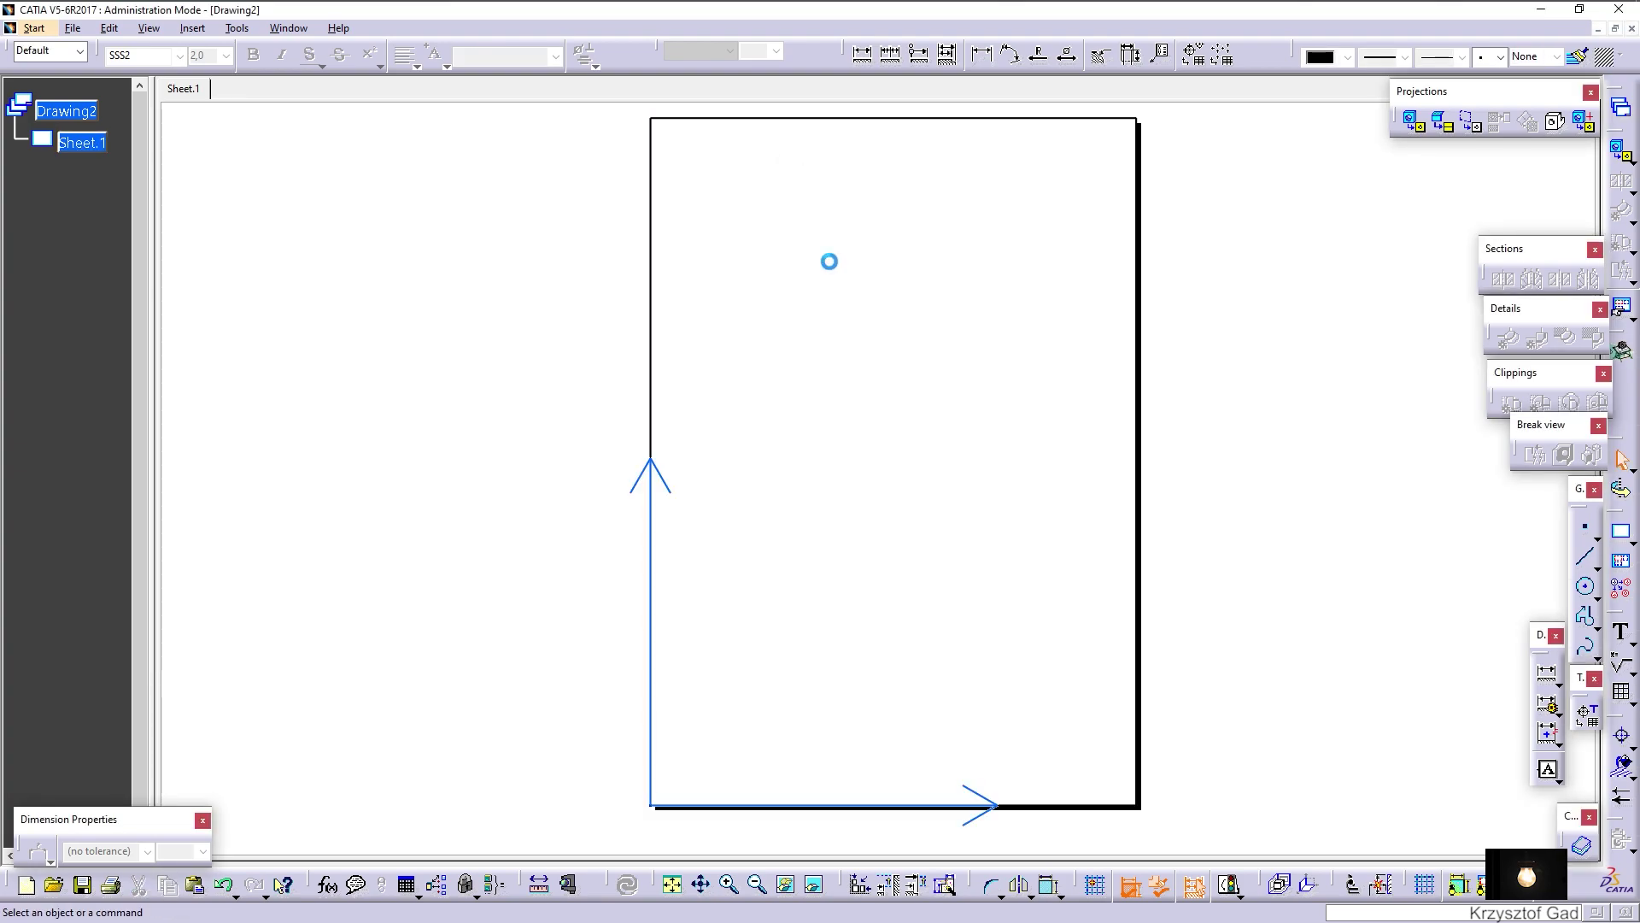
Place a horizontal front view of Condenser Connector.CATPart using its yz plane
left_click(1414, 122)
left_click(288, 28)
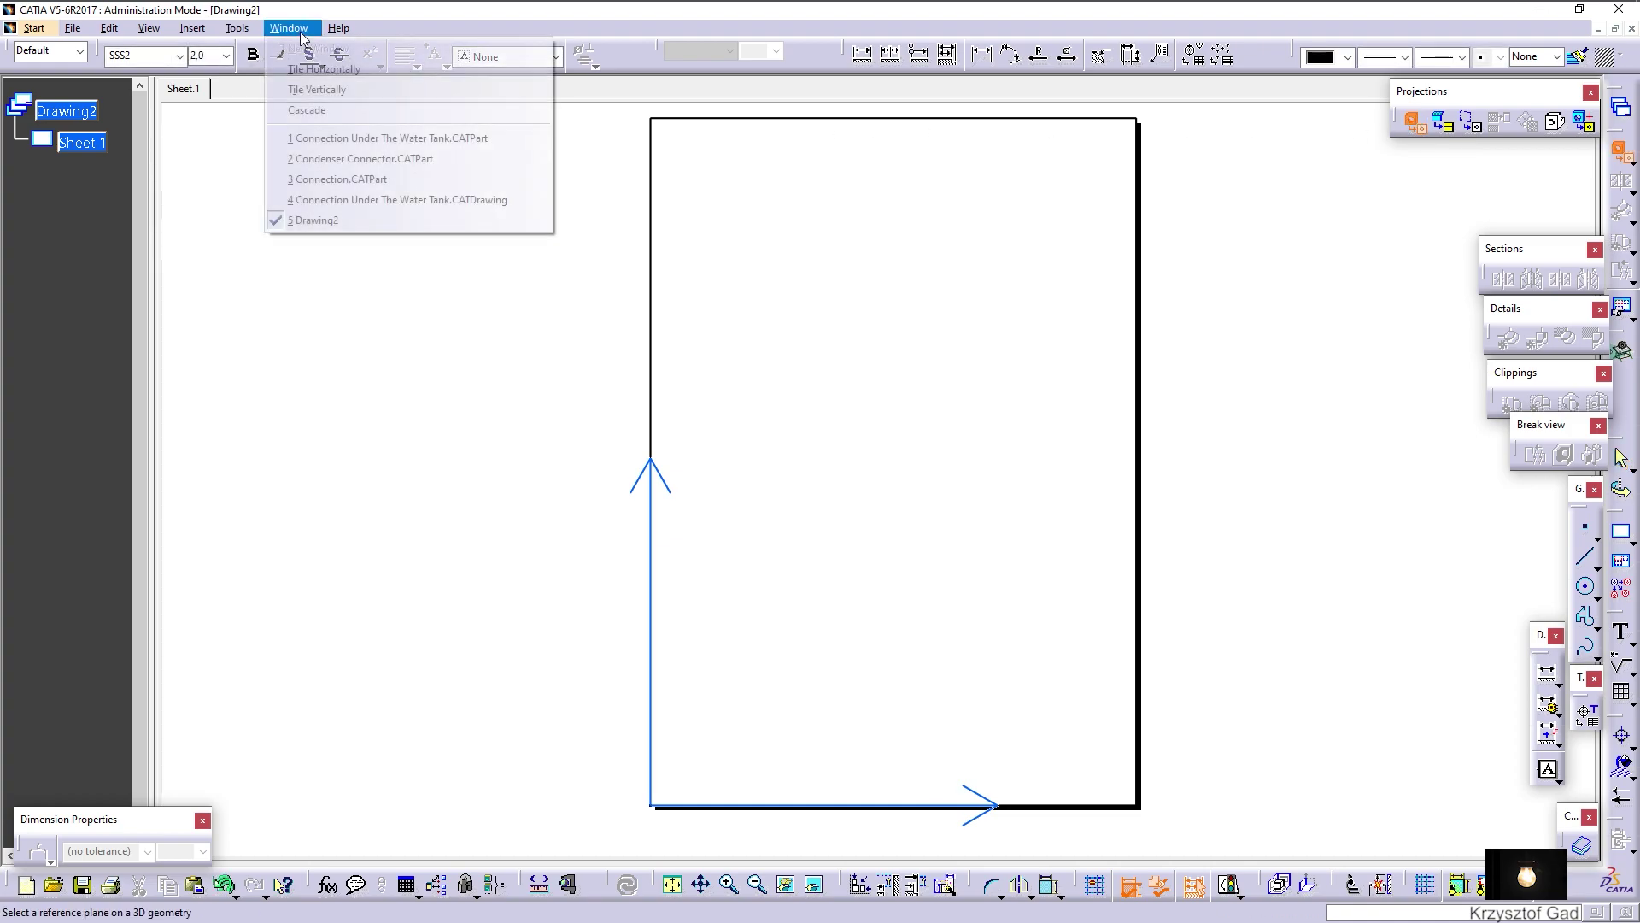
left_click(359, 159)
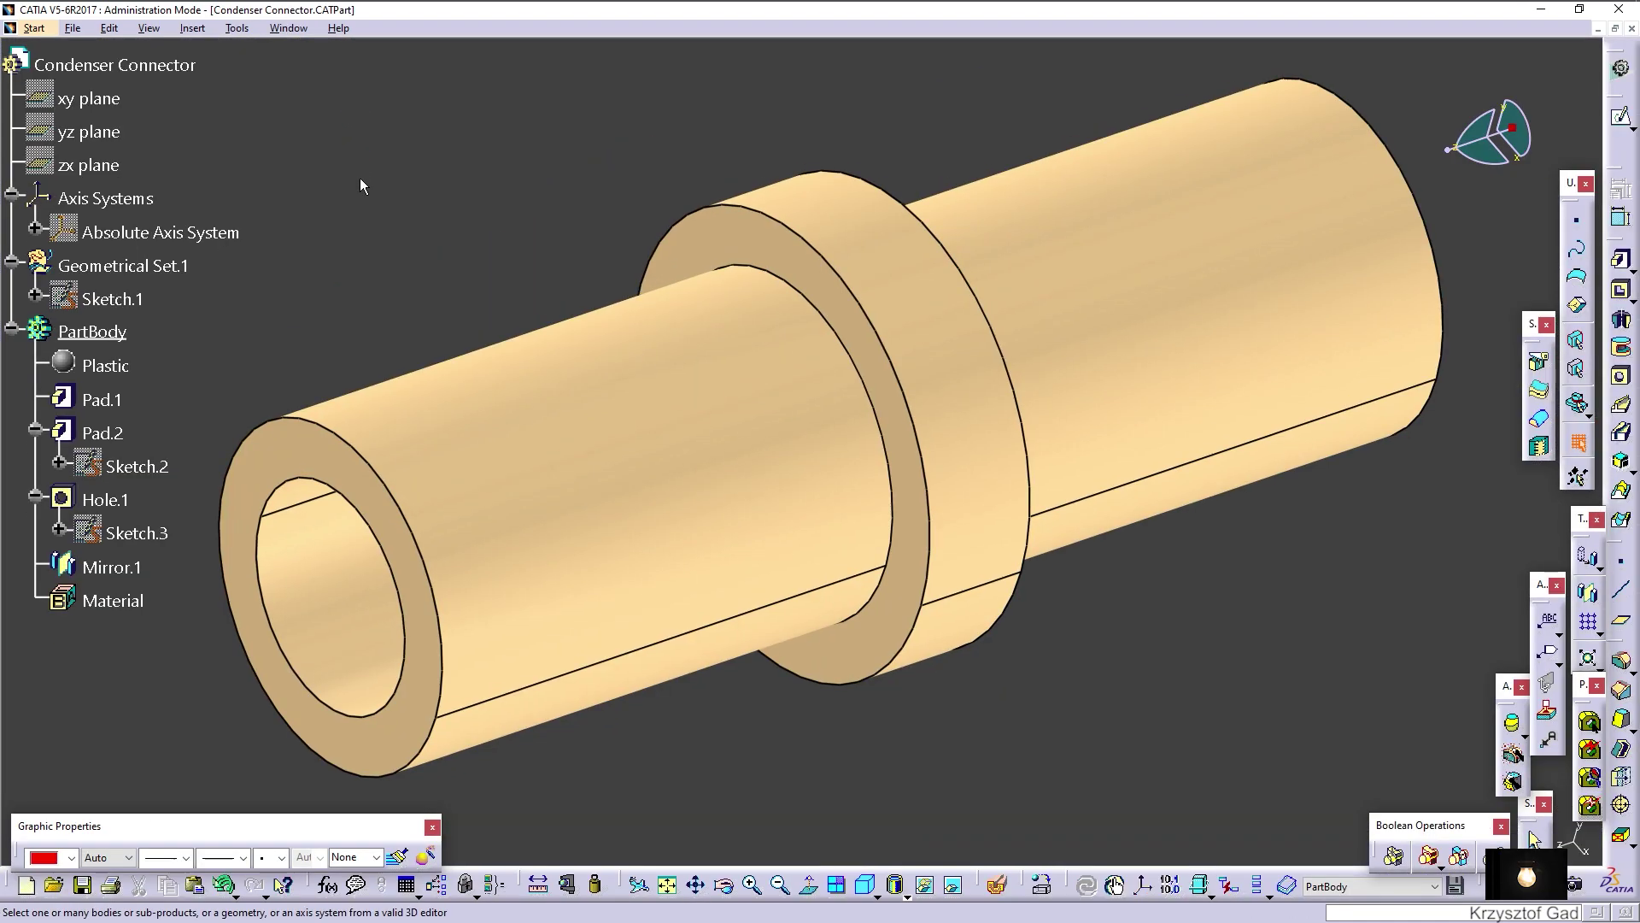
left_click(96, 132)
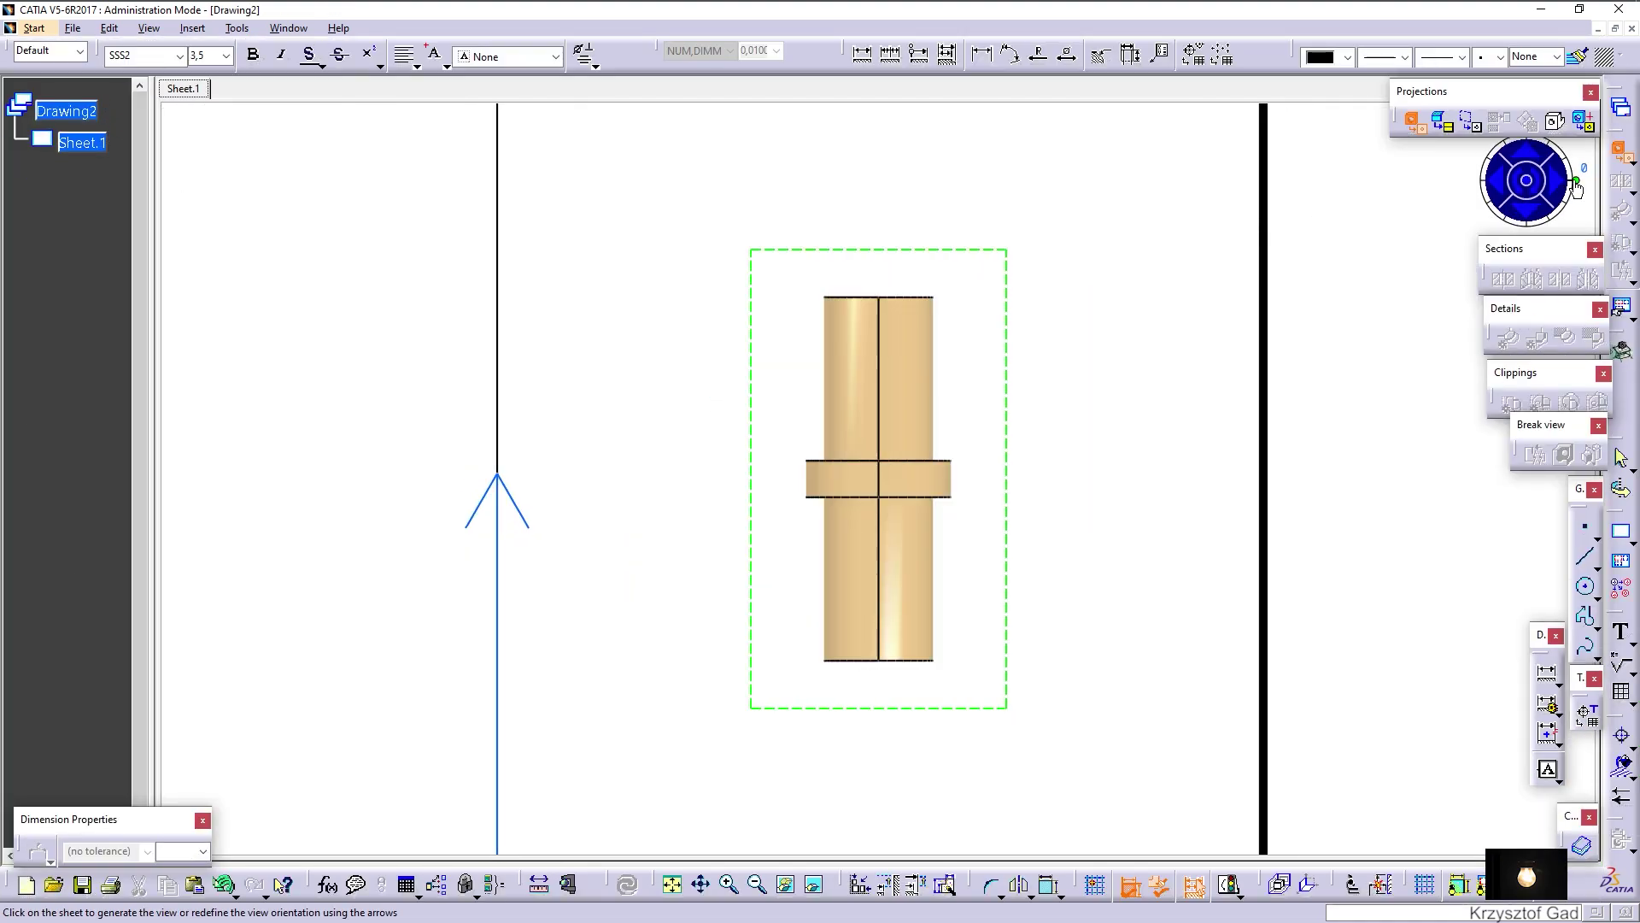
left_click(1576, 183)
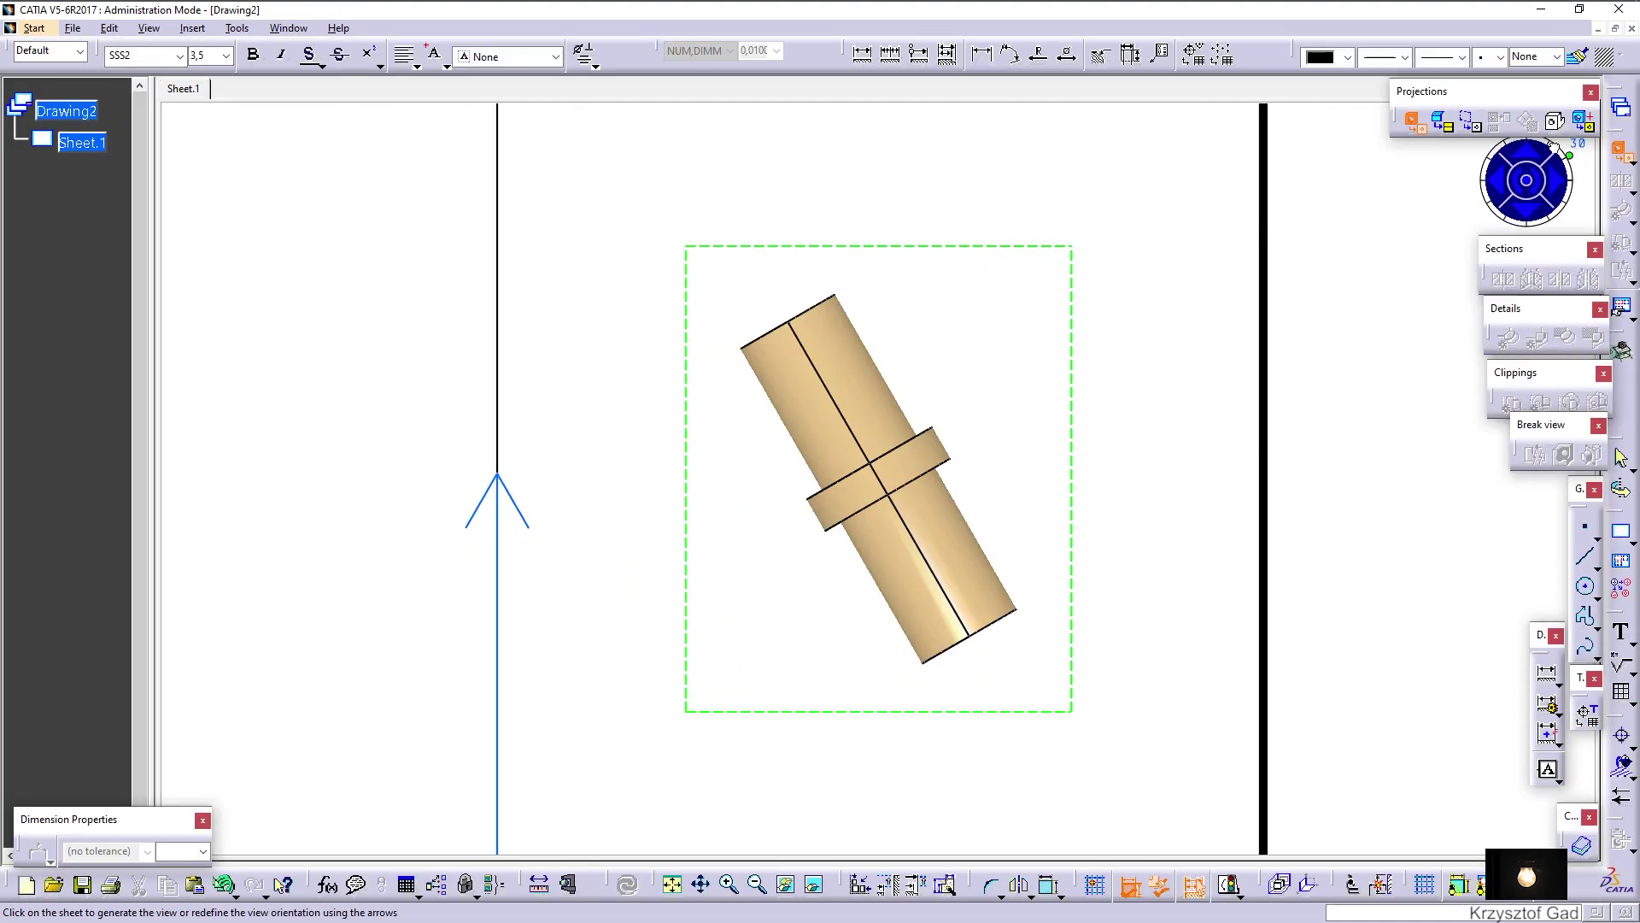
left_click(1577, 183)
left_click(1001, 248)
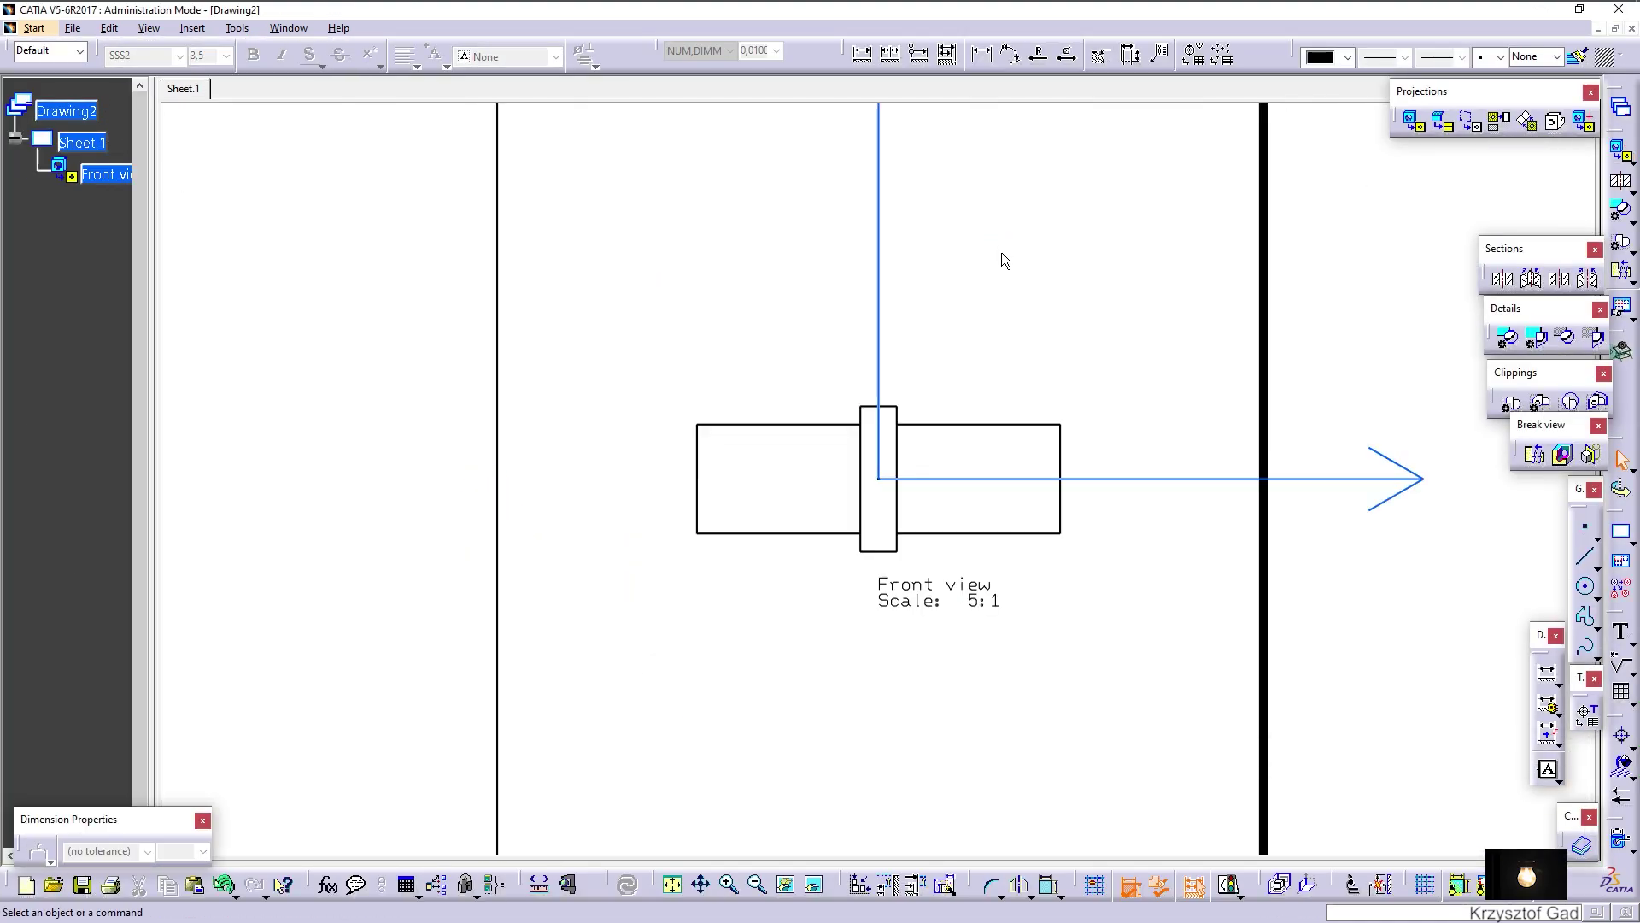
left_click(920, 478)
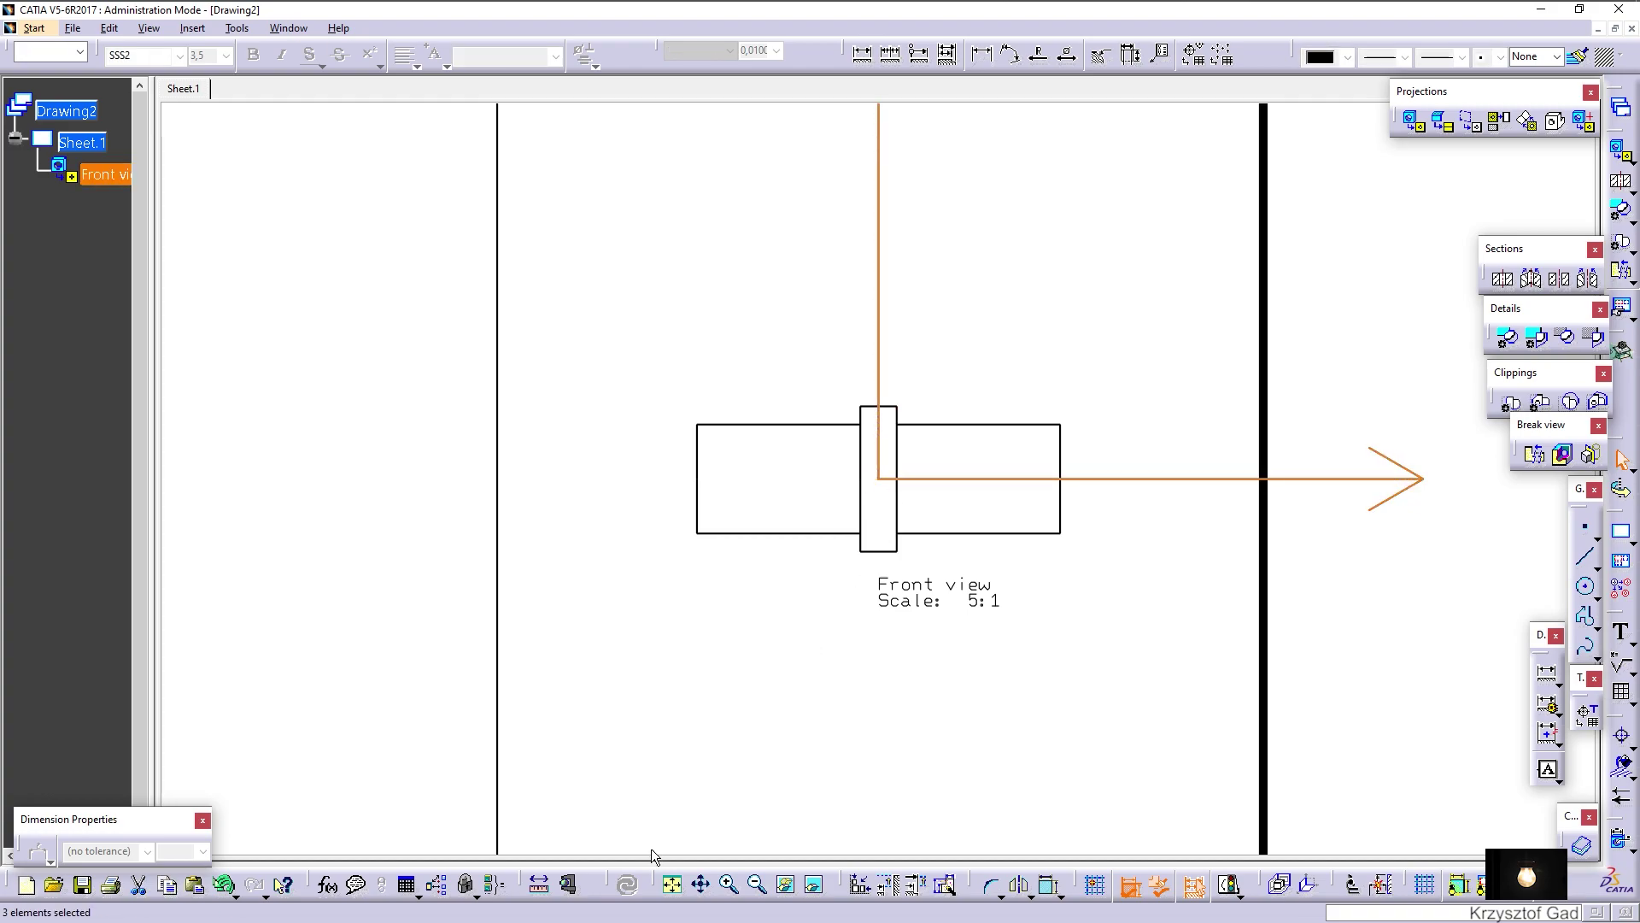
Move the front view's title above the part
left_click(816, 764)
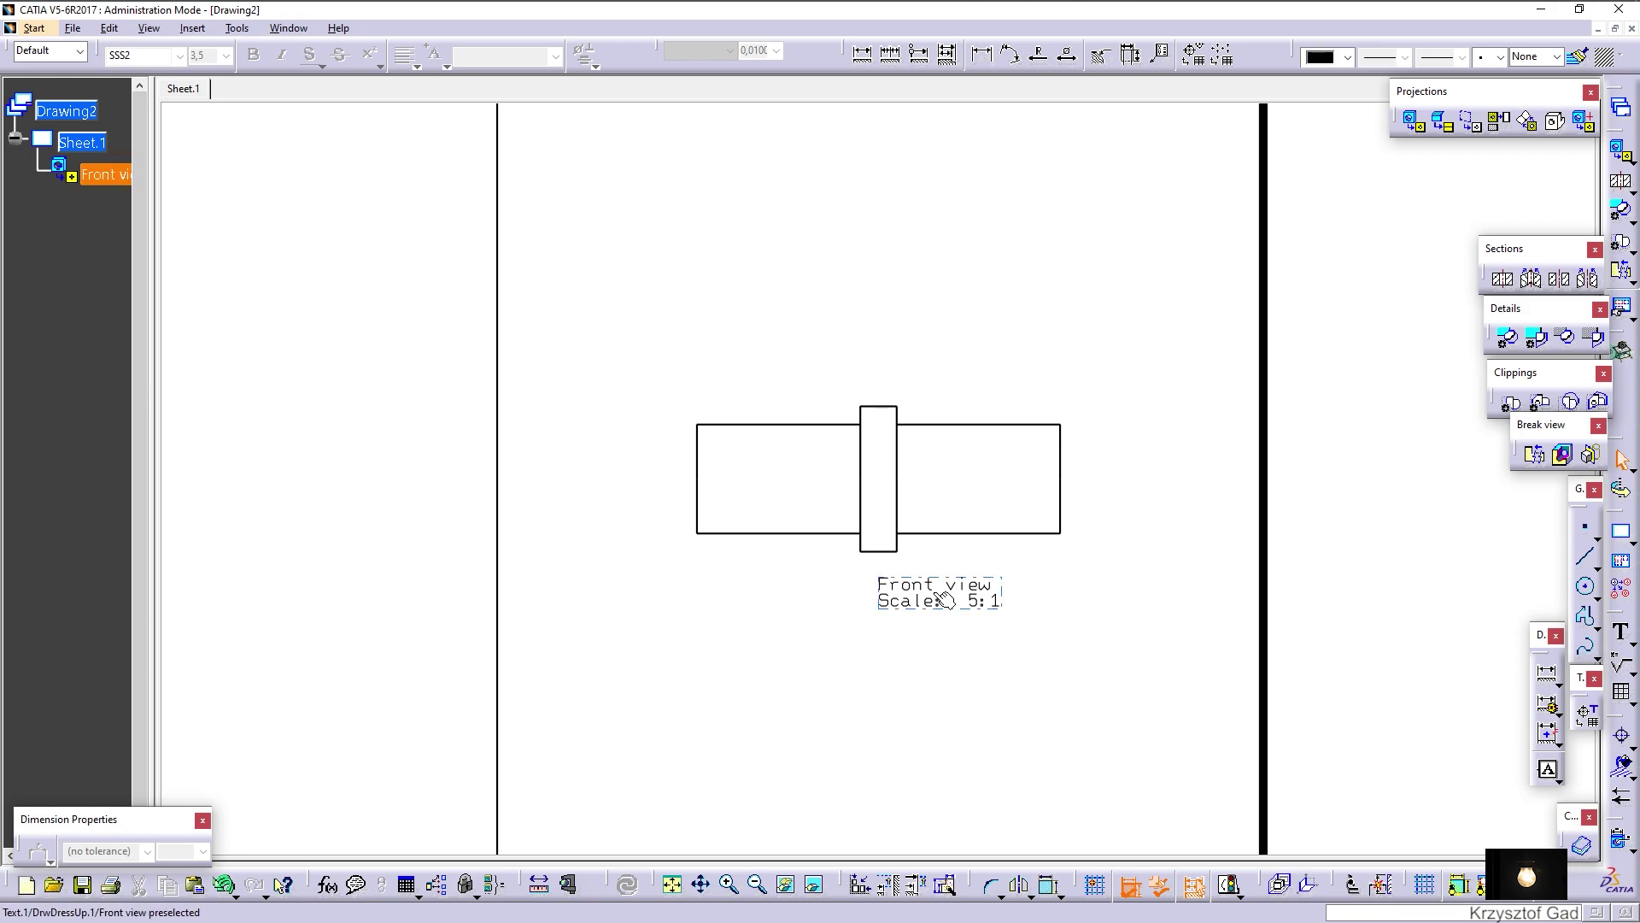
left_click_drag(938, 605, 875, 320)
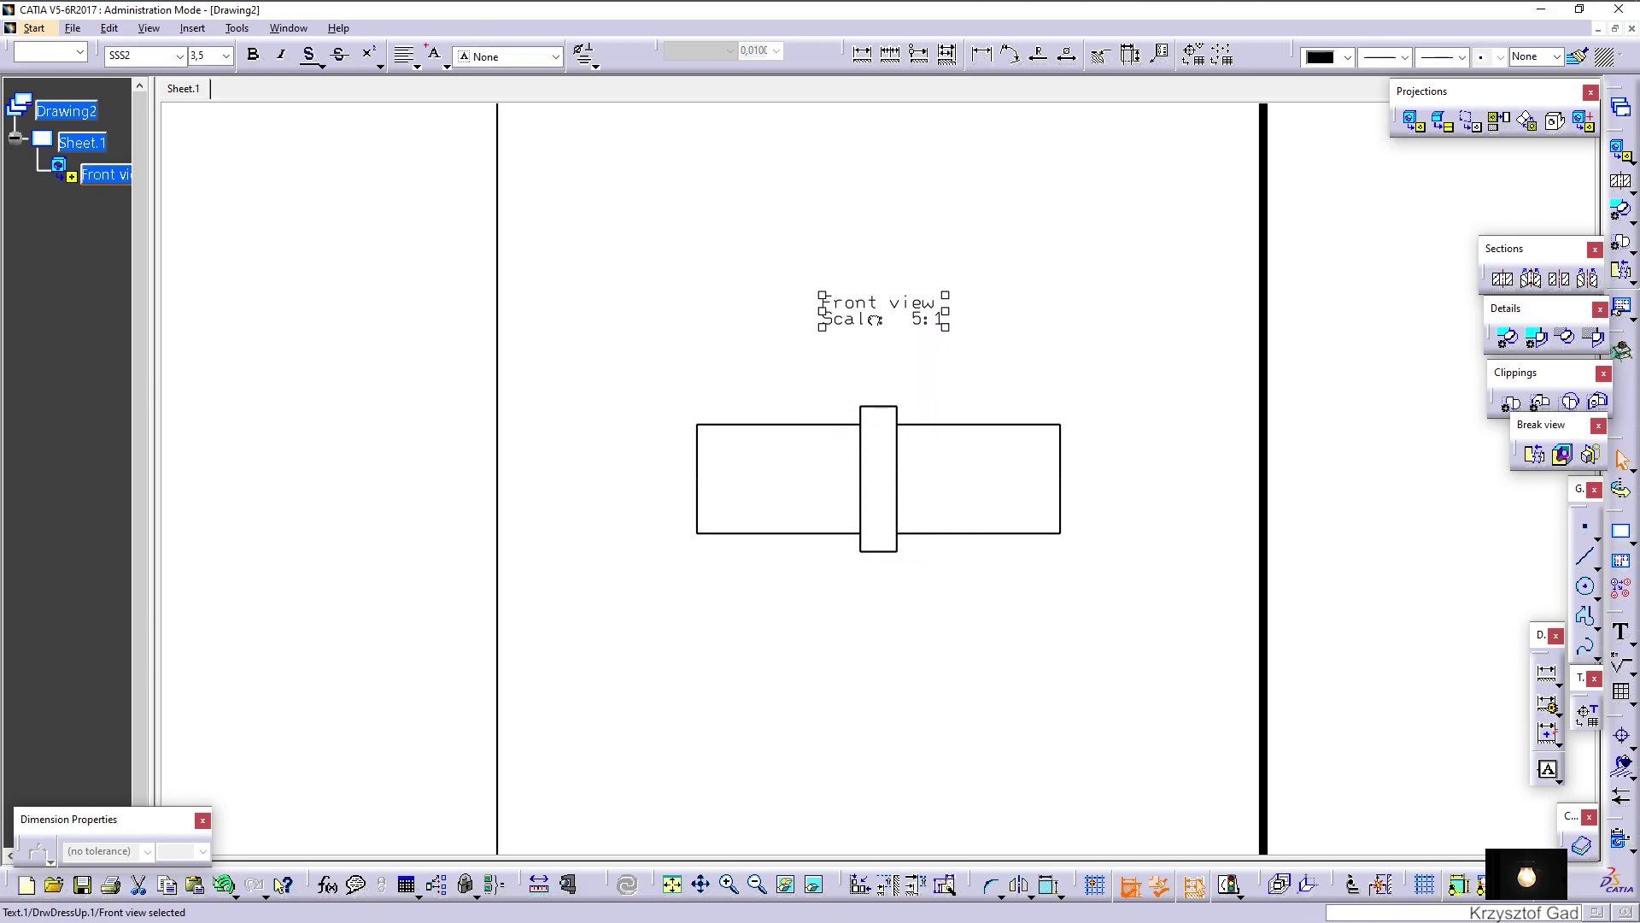
left_click(864, 465)
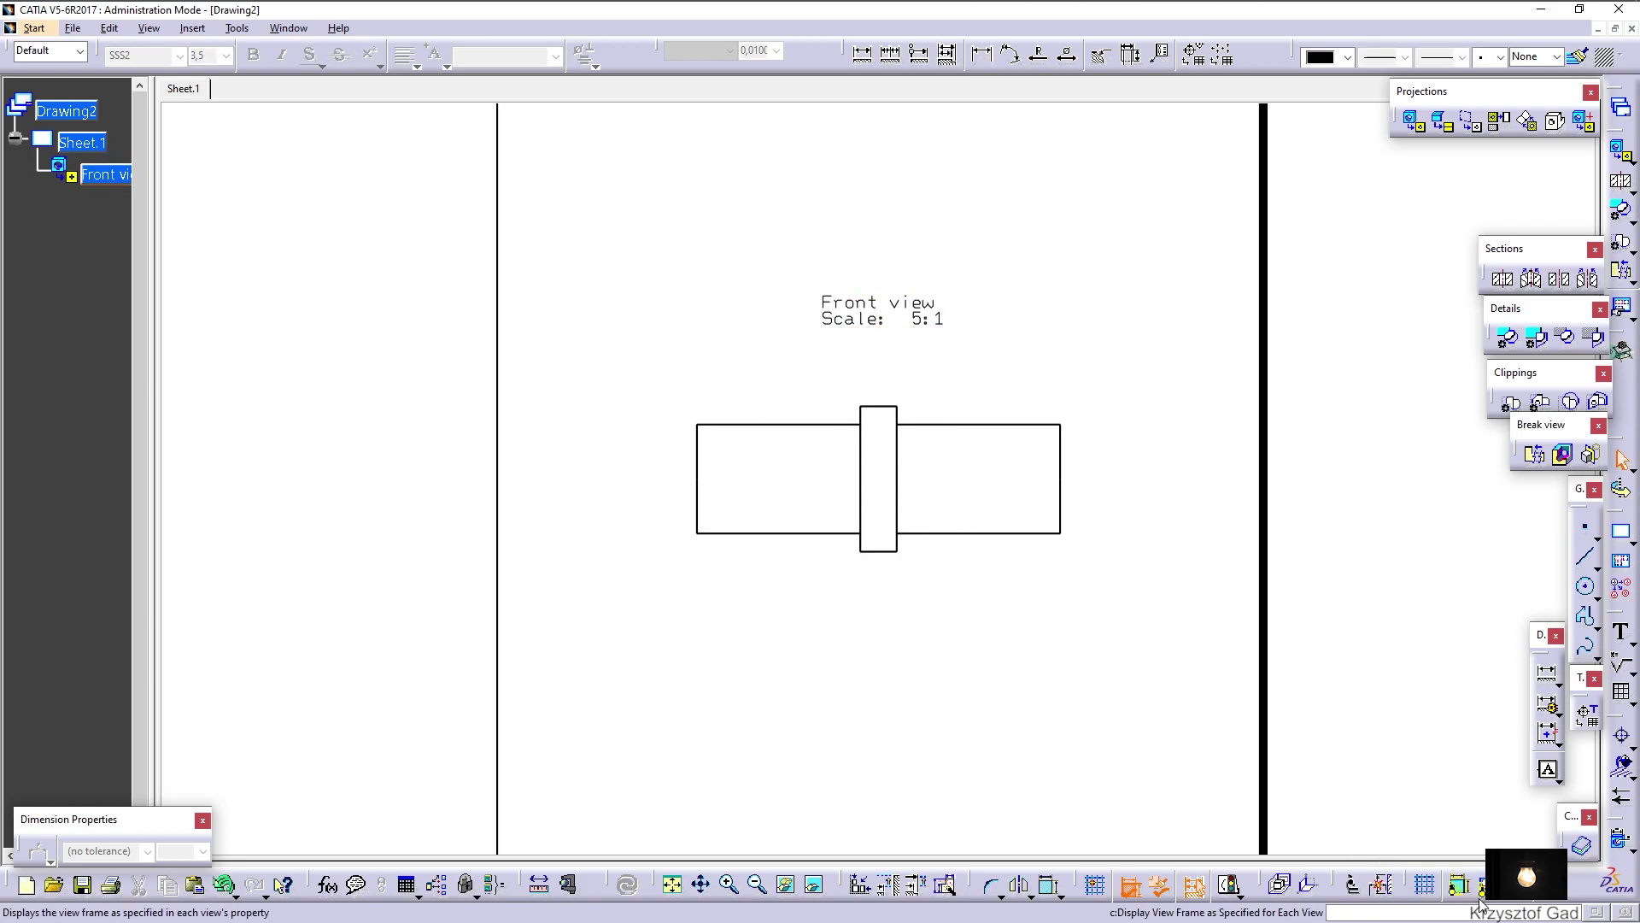
Enable Center Line in the front view's properties
scroll(1051, 483, "down", 3)
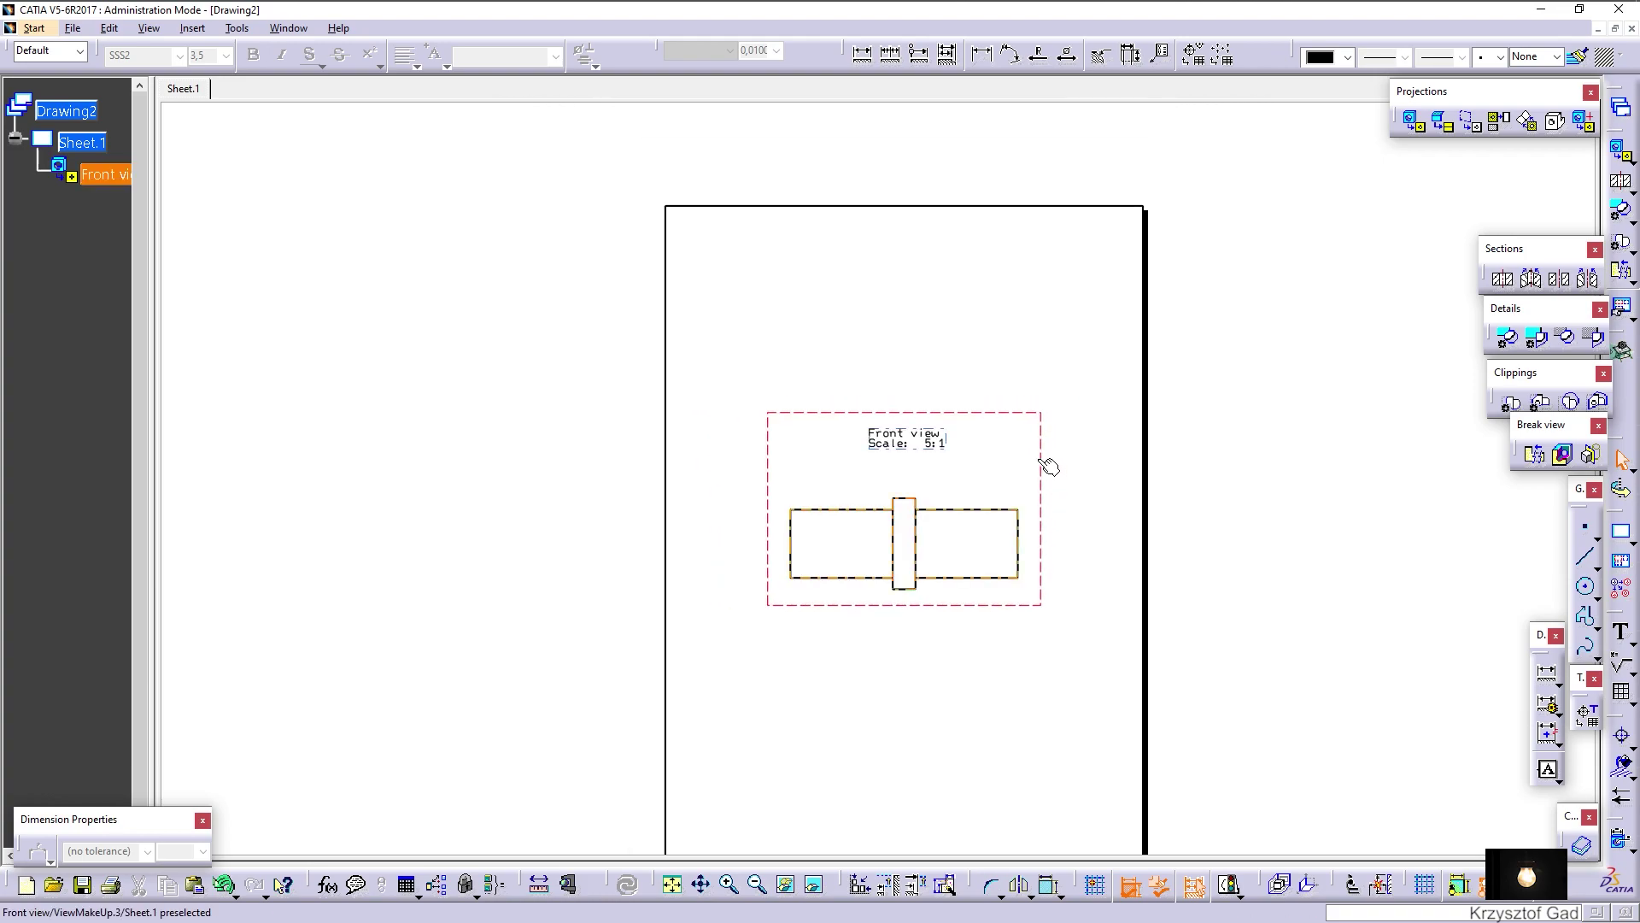
left_click_drag(1033, 409, 1044, 403)
scroll(1076, 334, "up", 2)
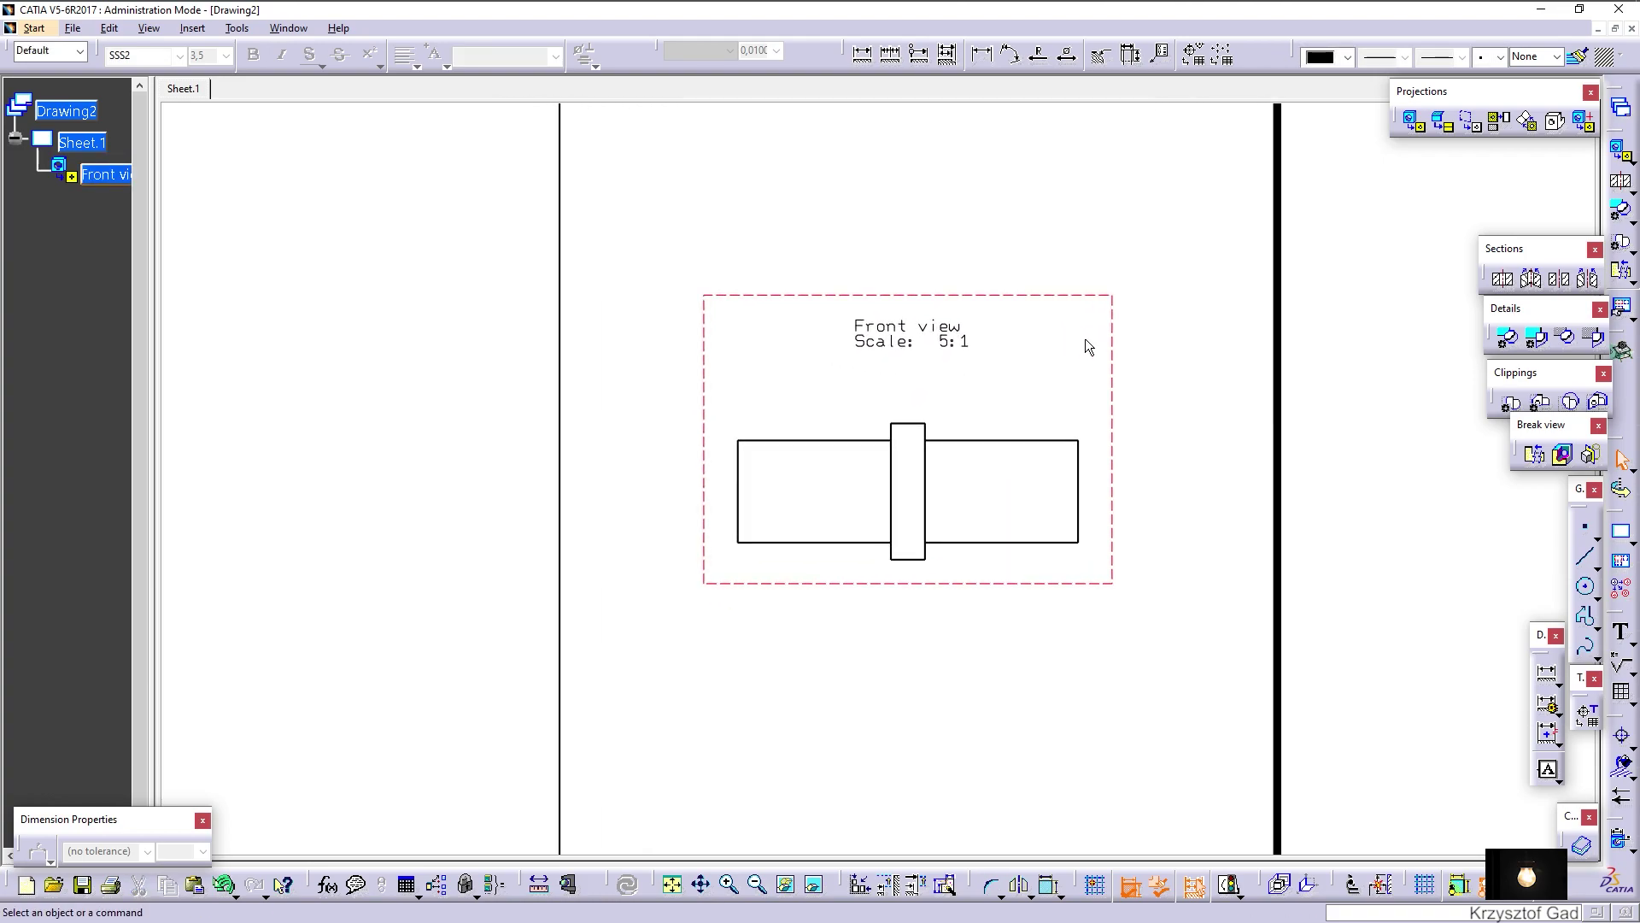
right_click(1125, 338)
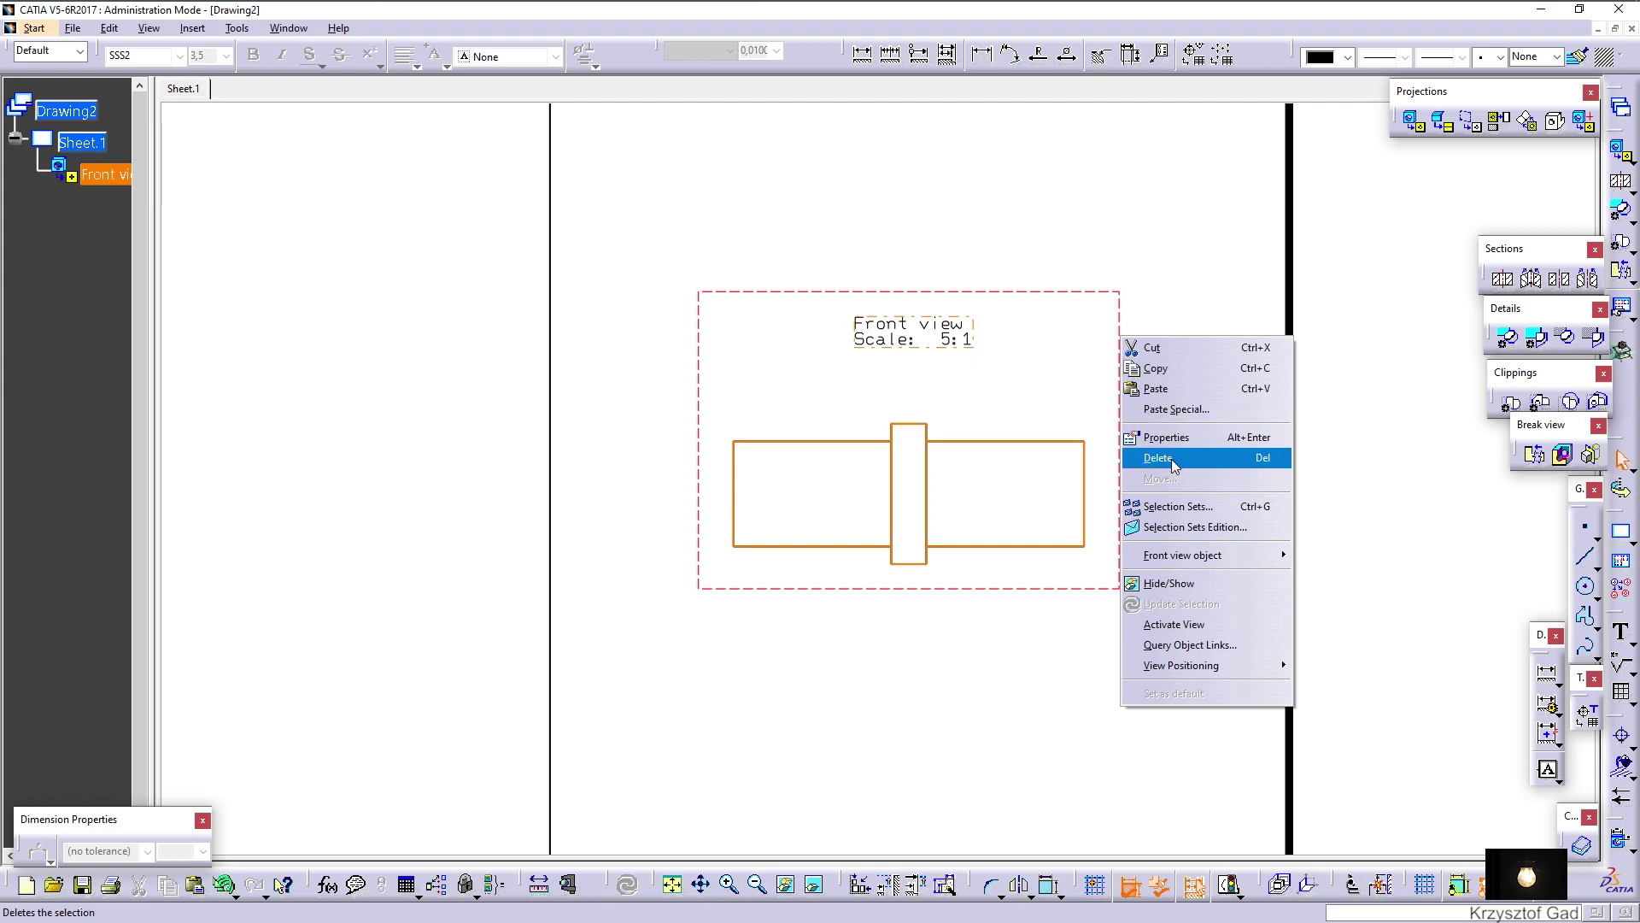
left_click(1169, 437)
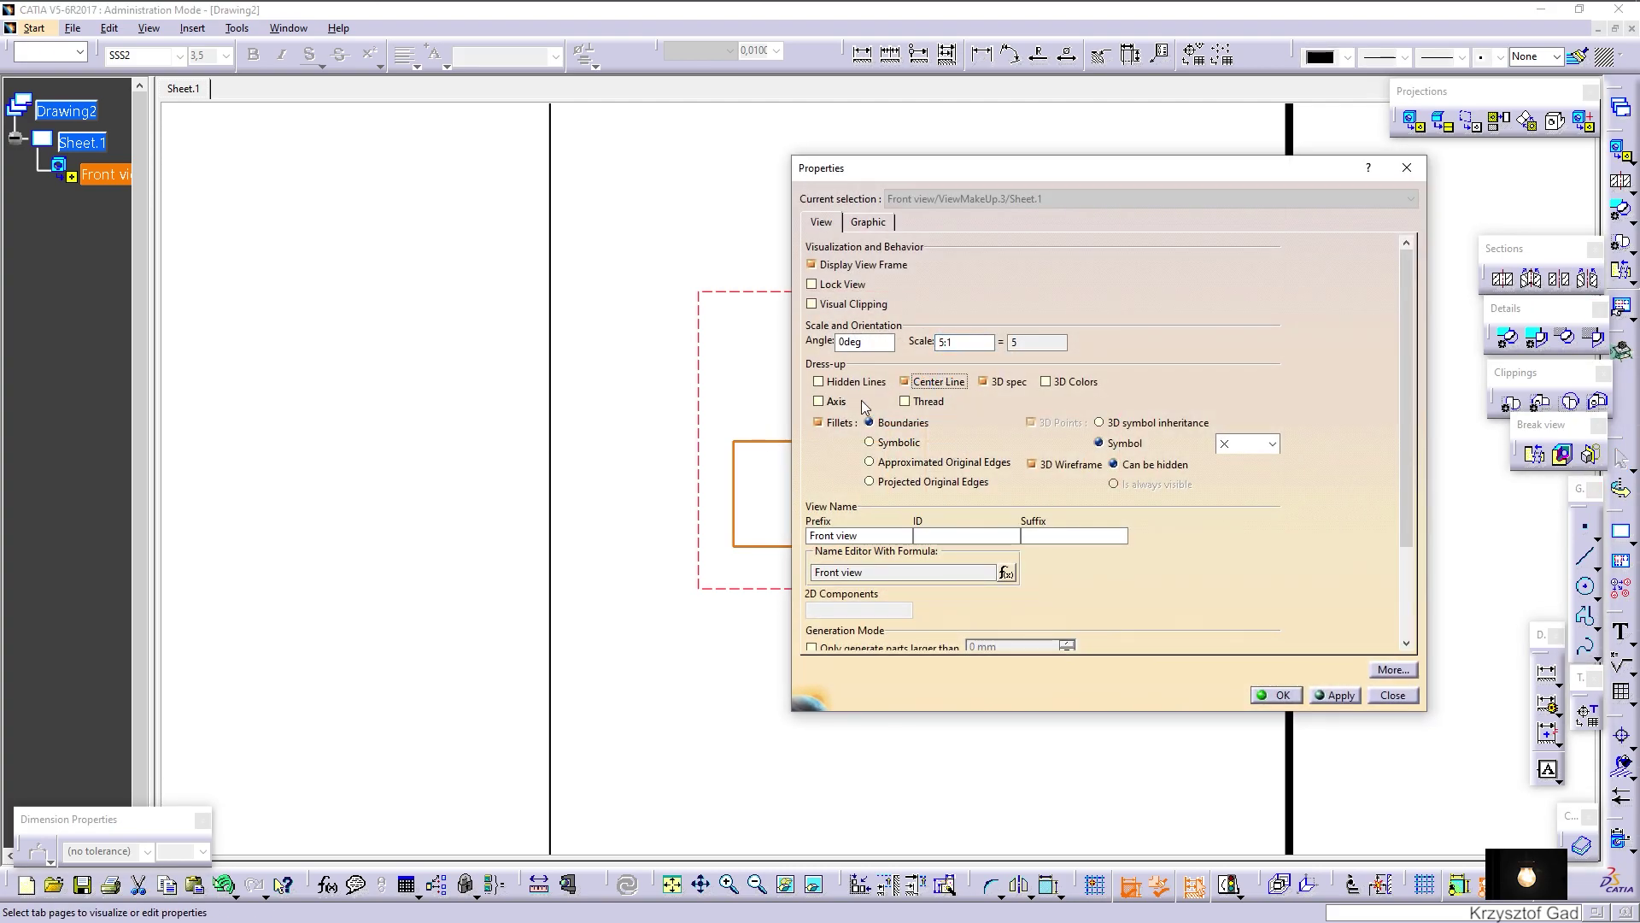
left_click(1275, 695)
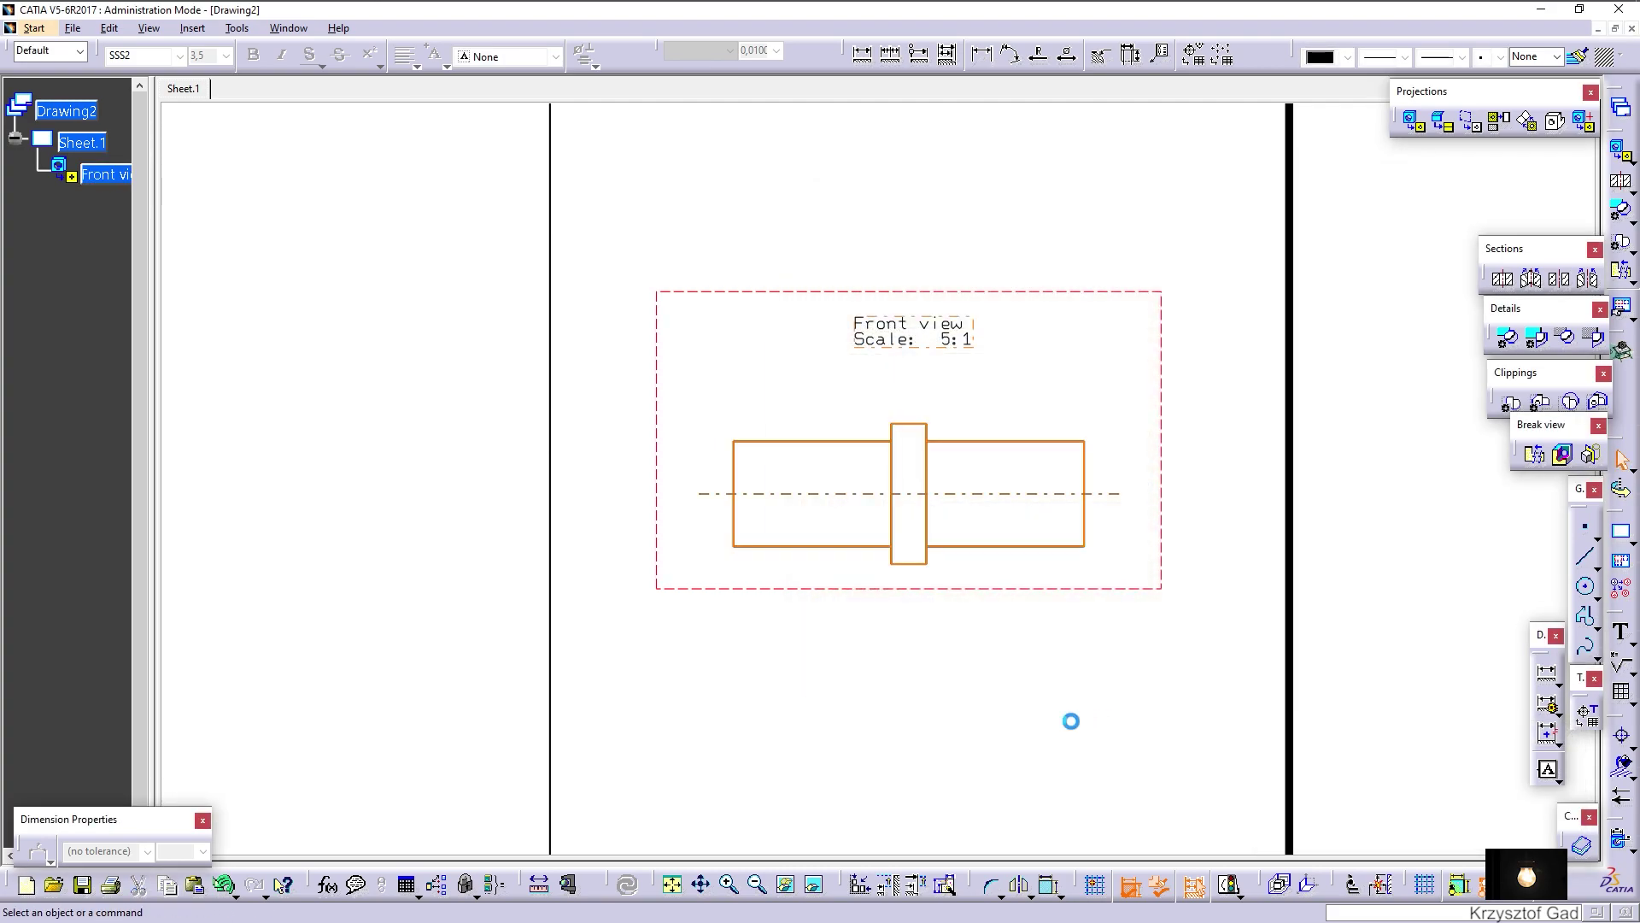
Create a breakout view with a rectangular profile from the centerline over the lower half
left_click(1564, 456)
left_click(706, 492)
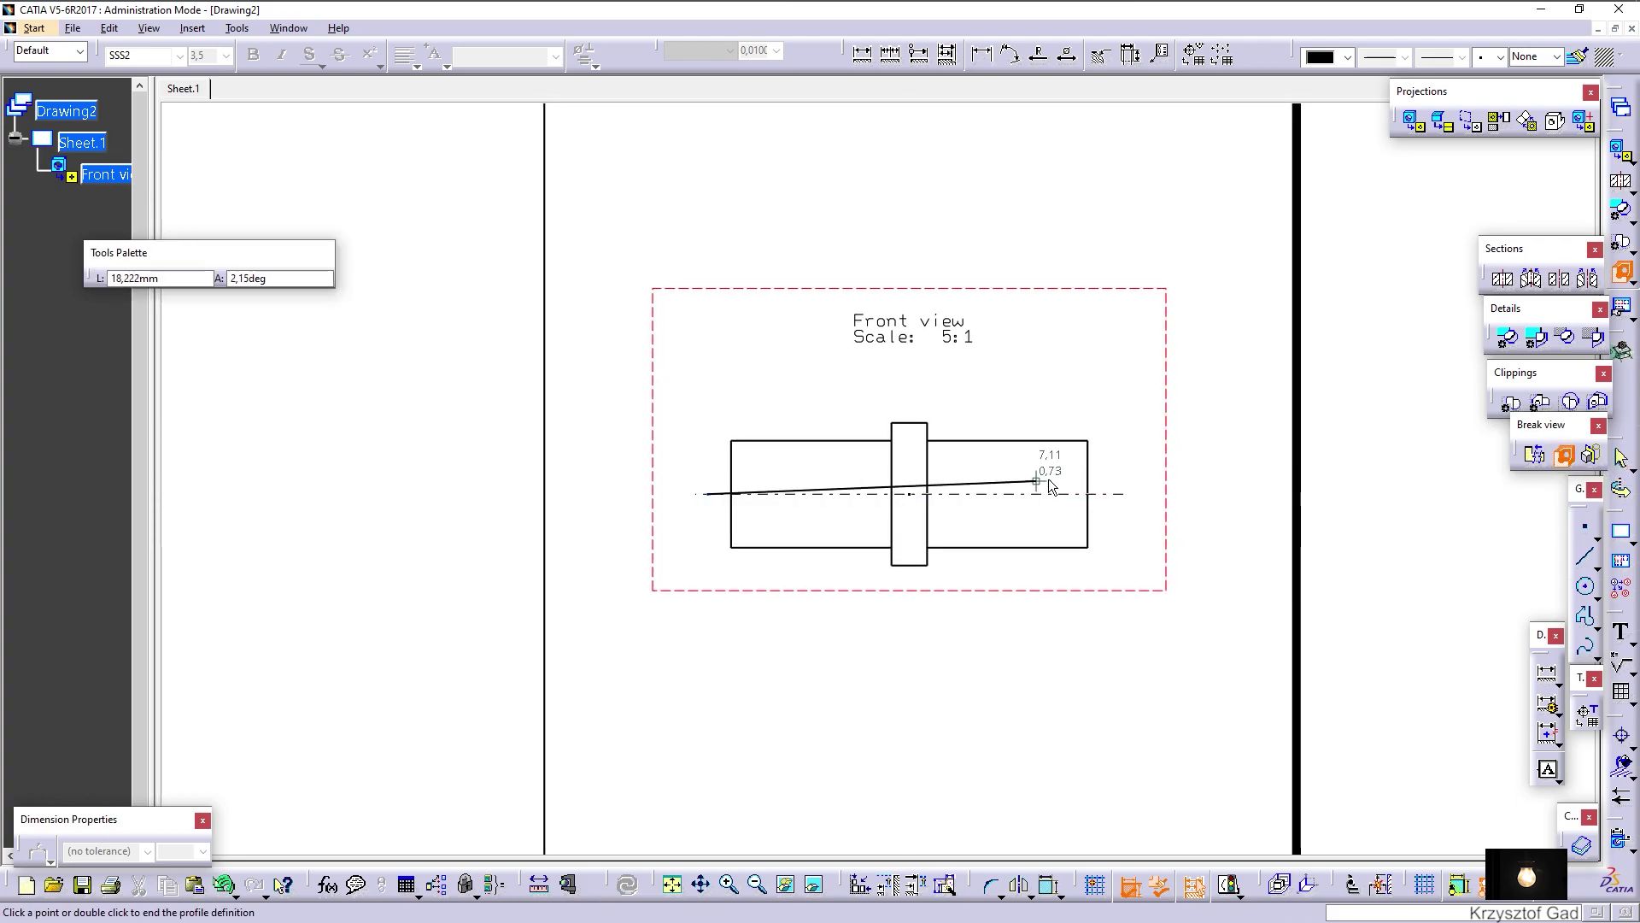
left_click(1107, 494)
left_click(1091, 658)
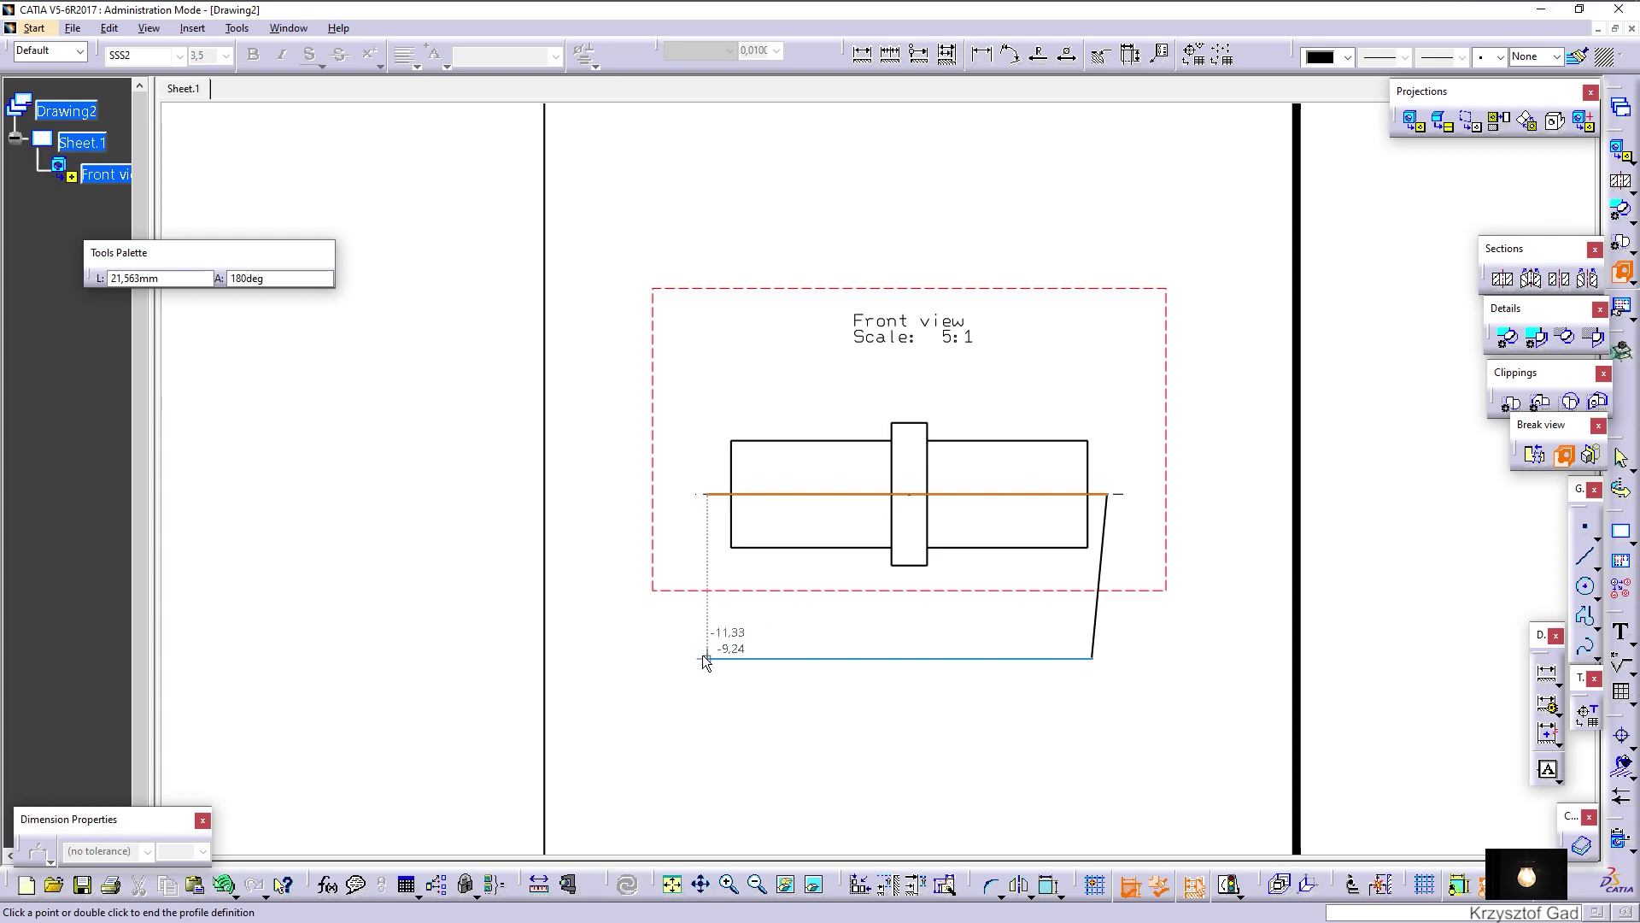
left_click(707, 658)
left_click(708, 494)
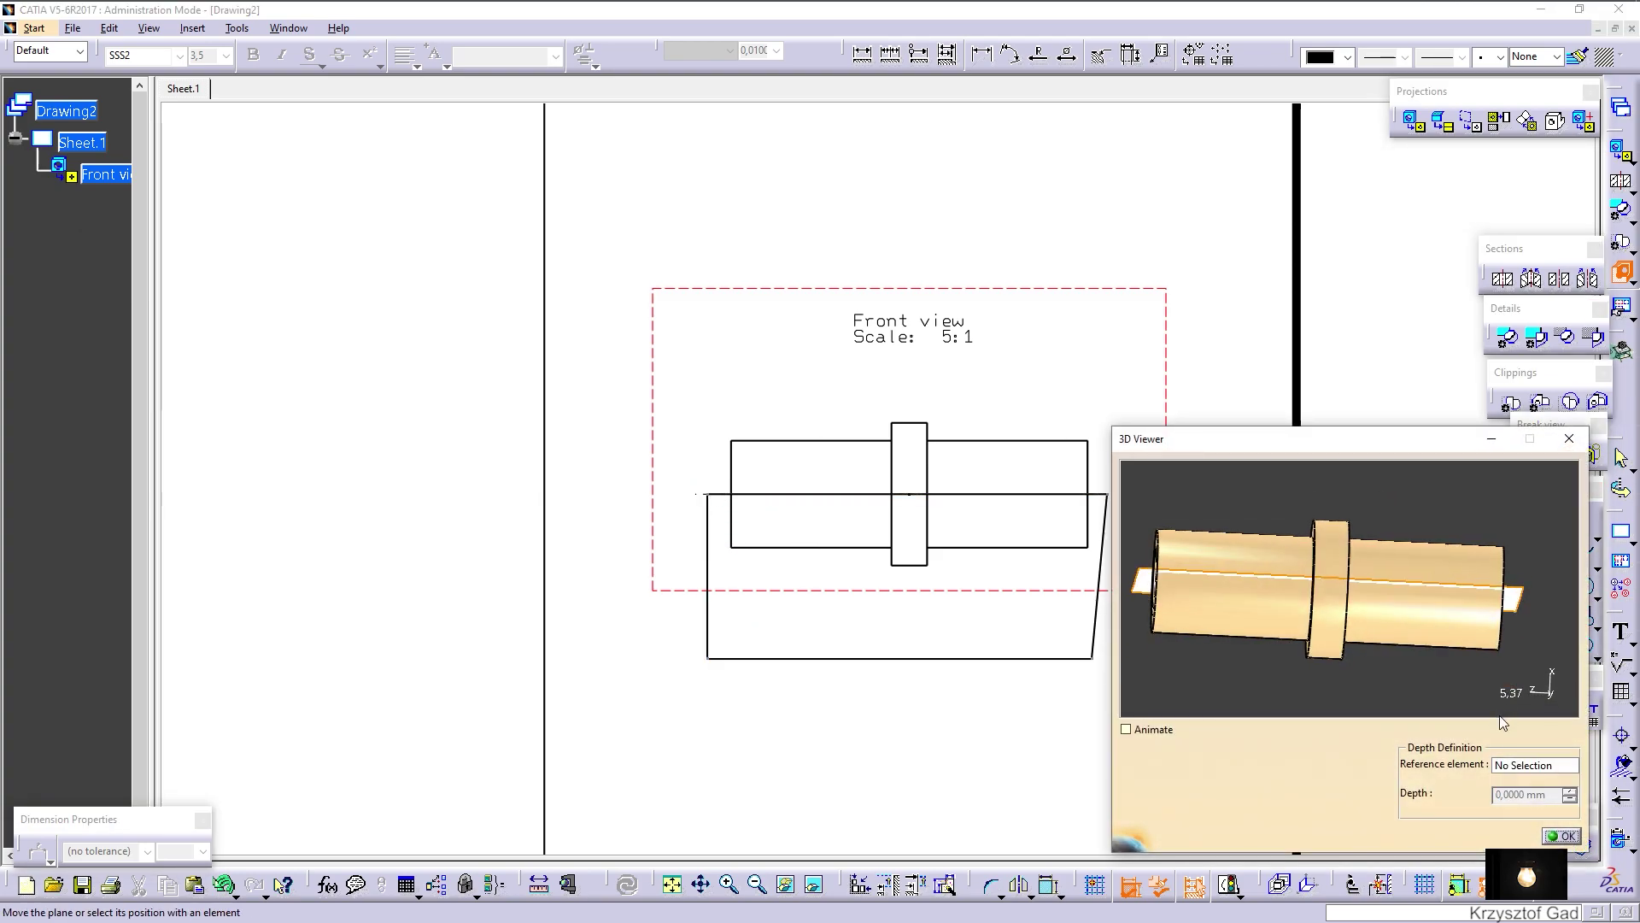
left_click(1562, 837)
Change the breakout hatching to the STD 5 single-line pattern
middle_click_drag(1085, 718, 1036, 578, "ctrl")
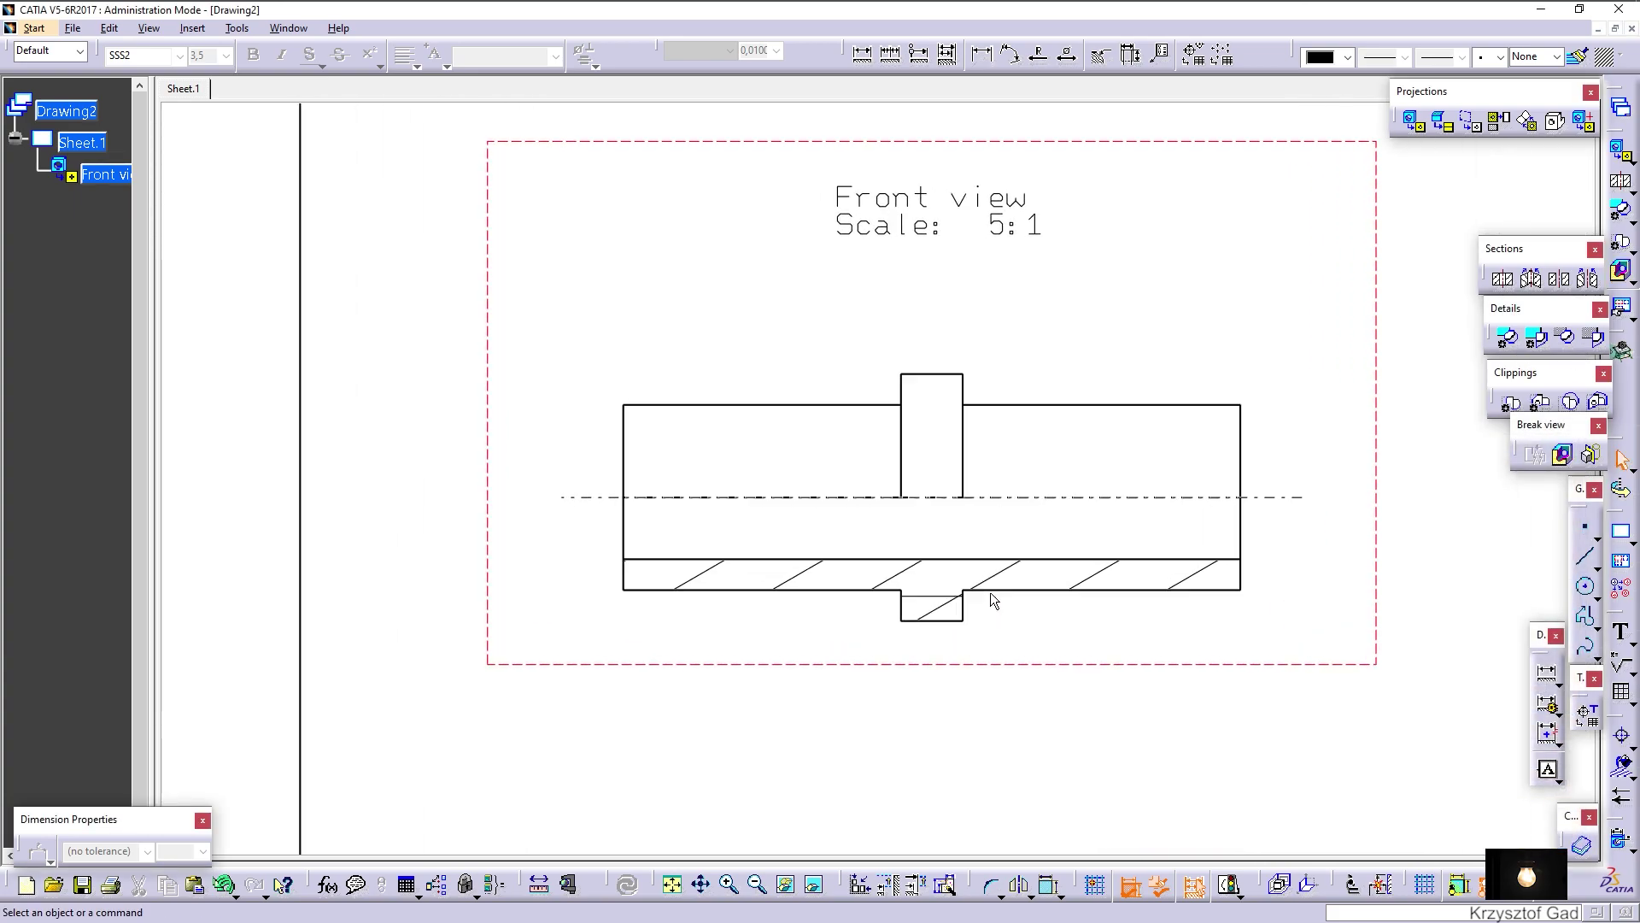
double_click(1023, 575)
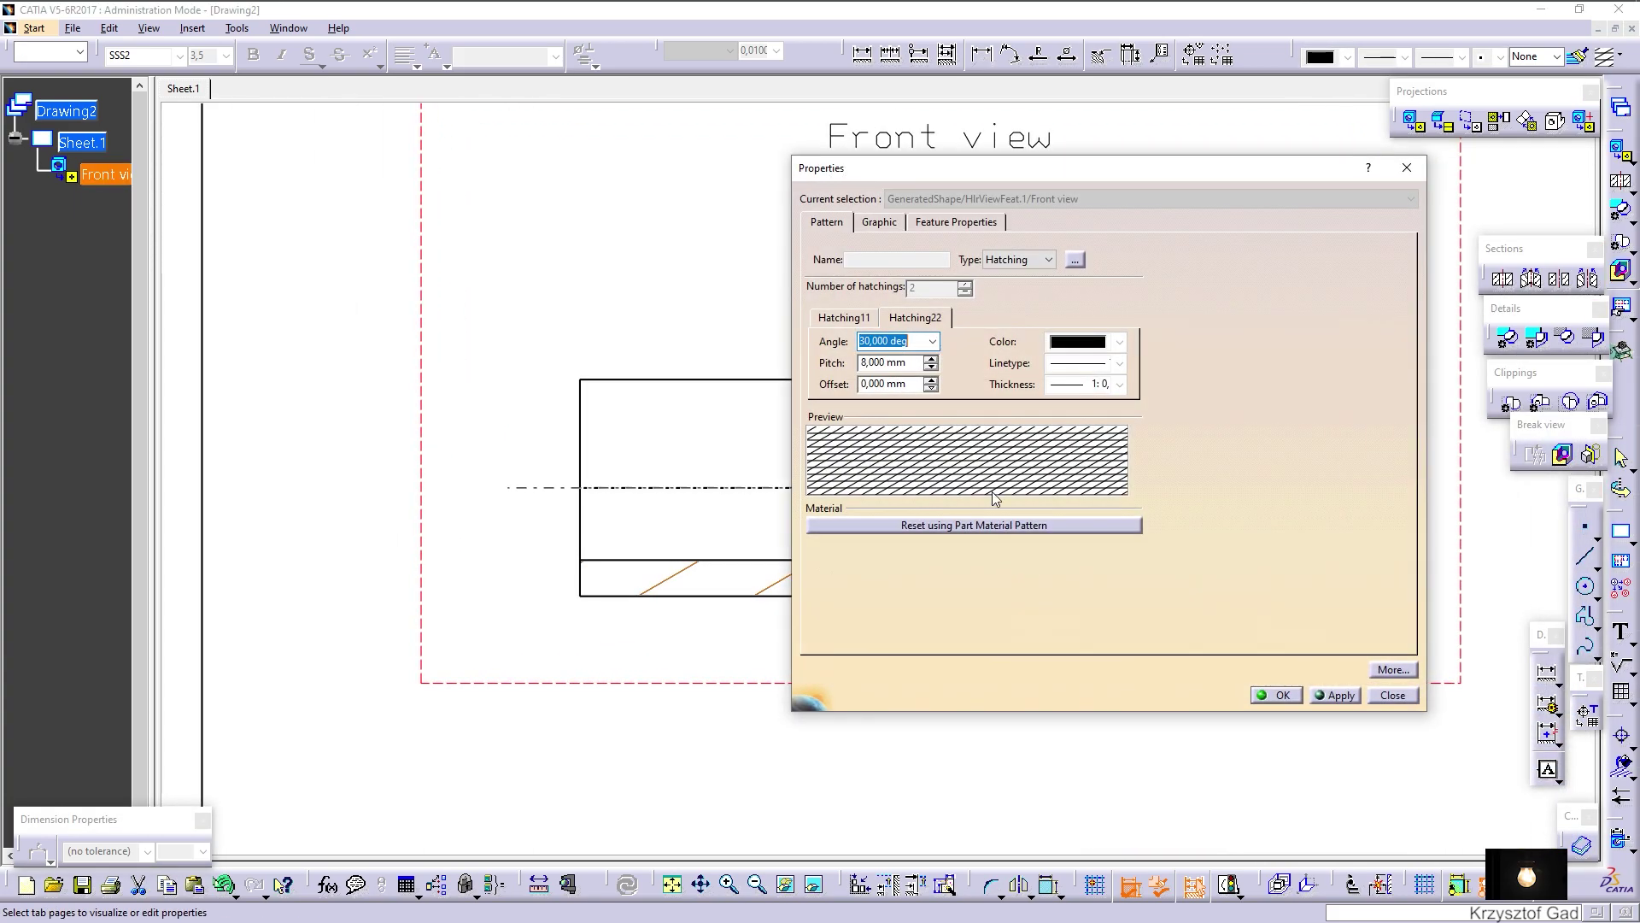
left_click(1076, 260)
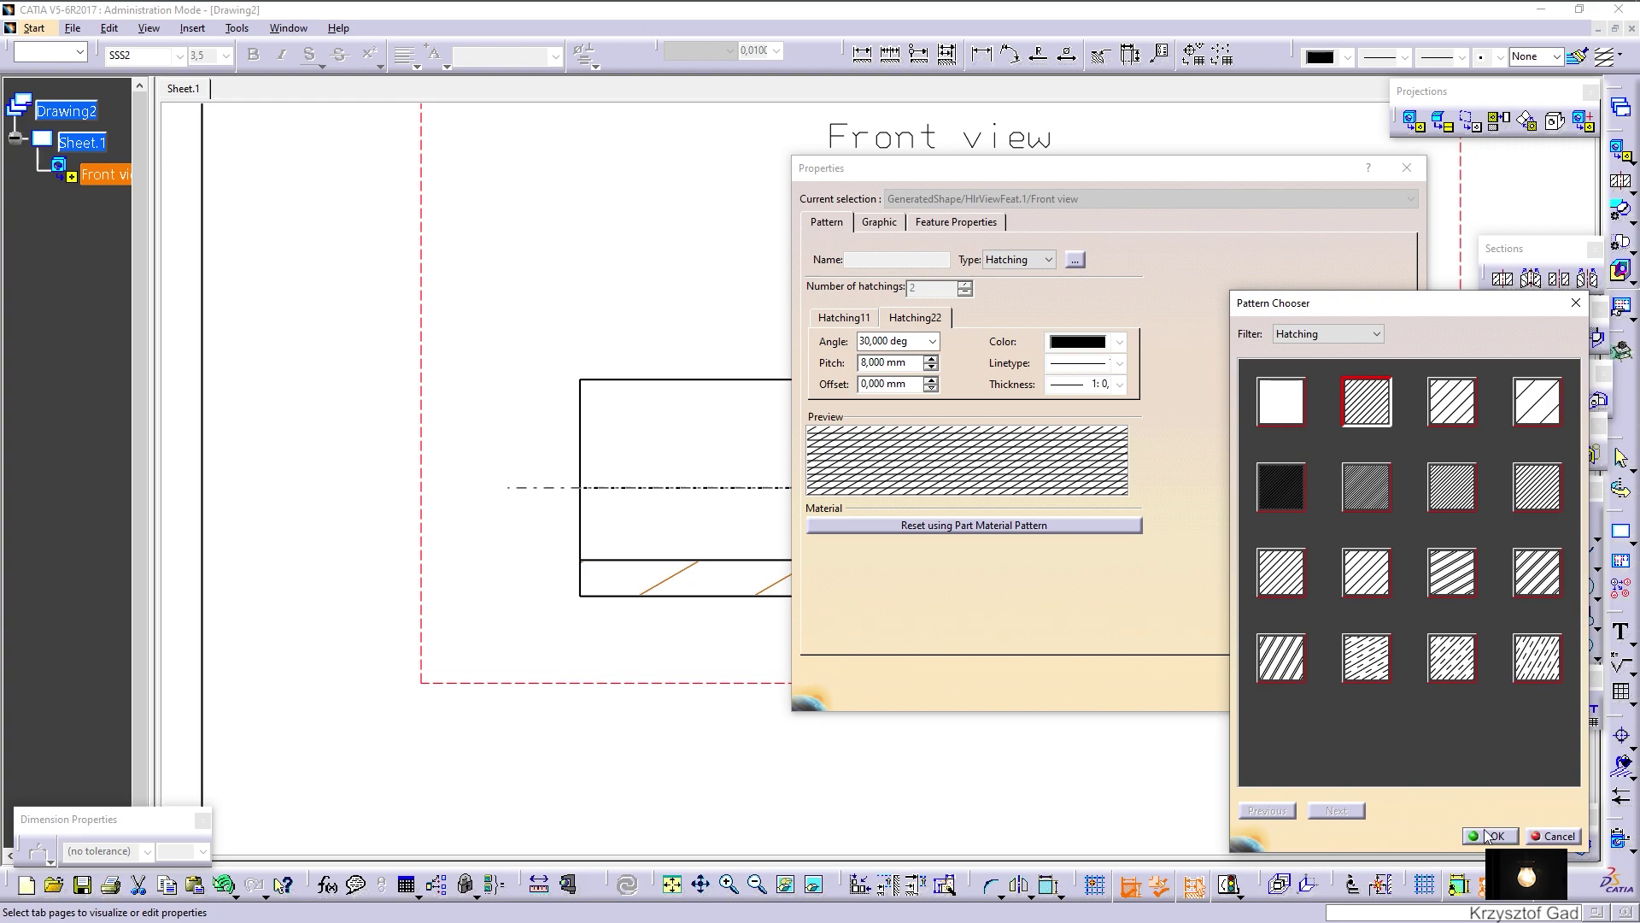
left_click(1488, 837)
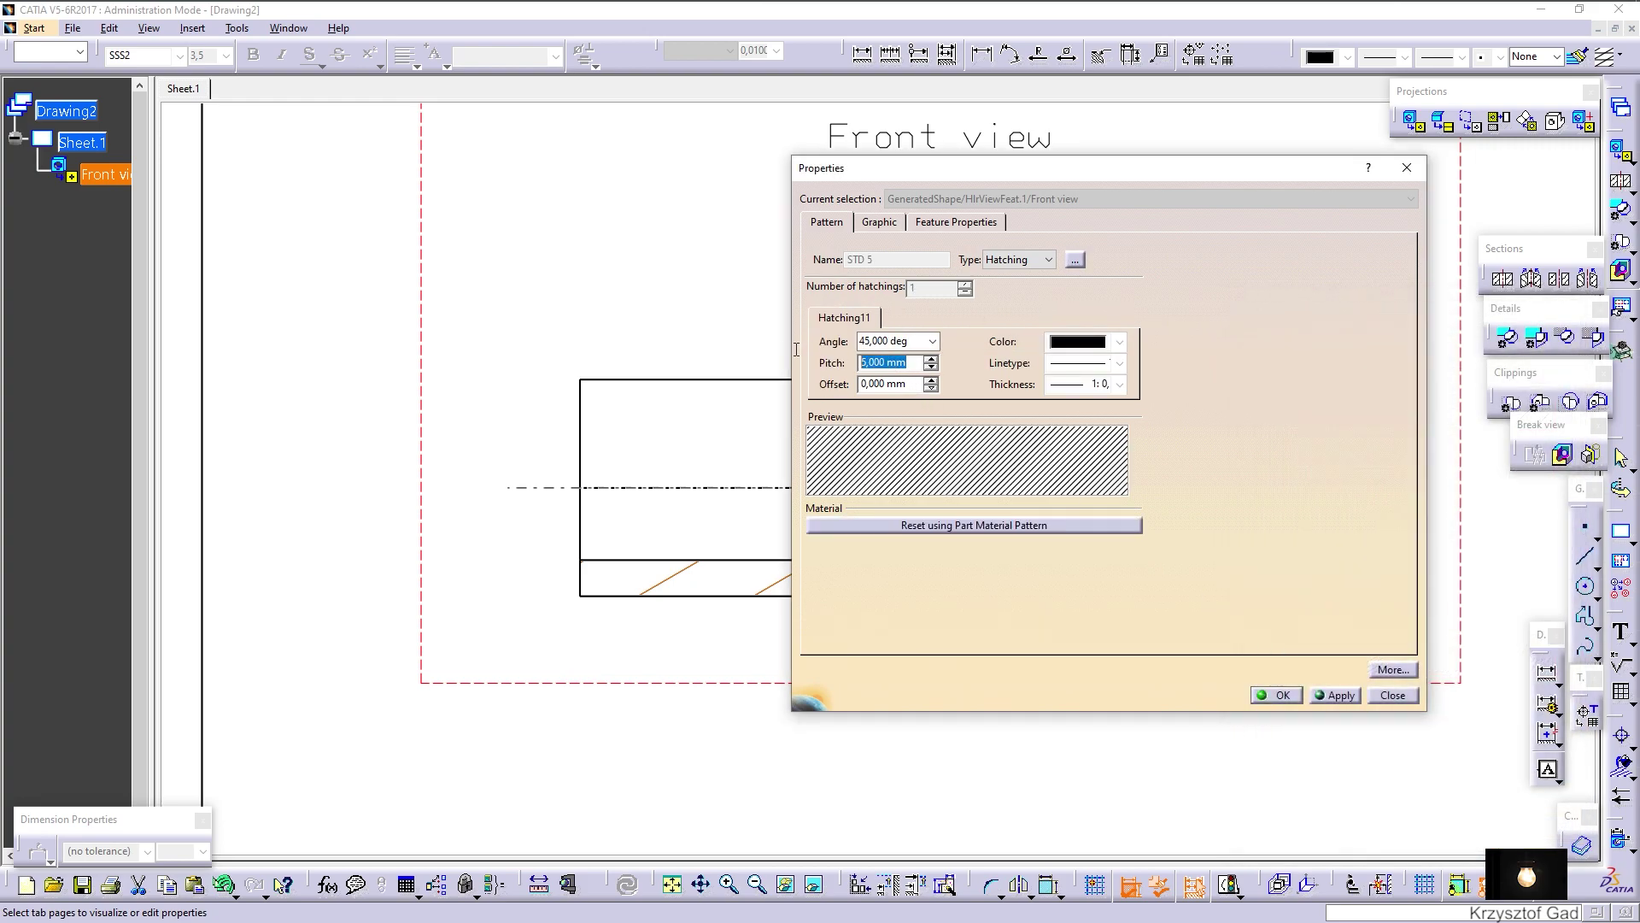
key("Return")
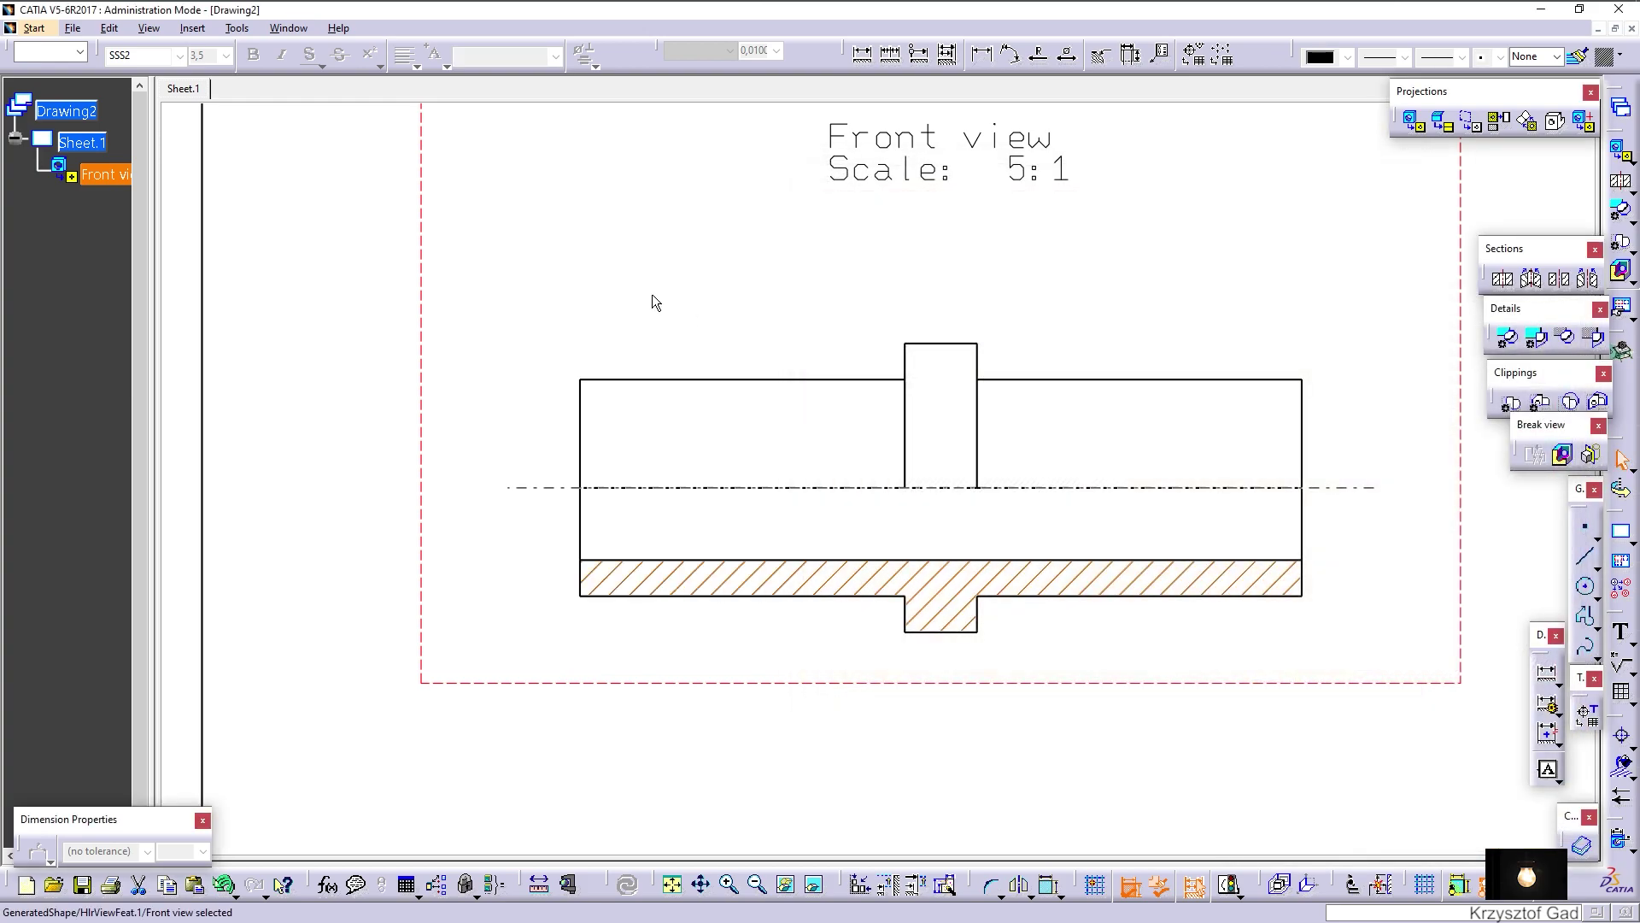
left_click(612, 282)
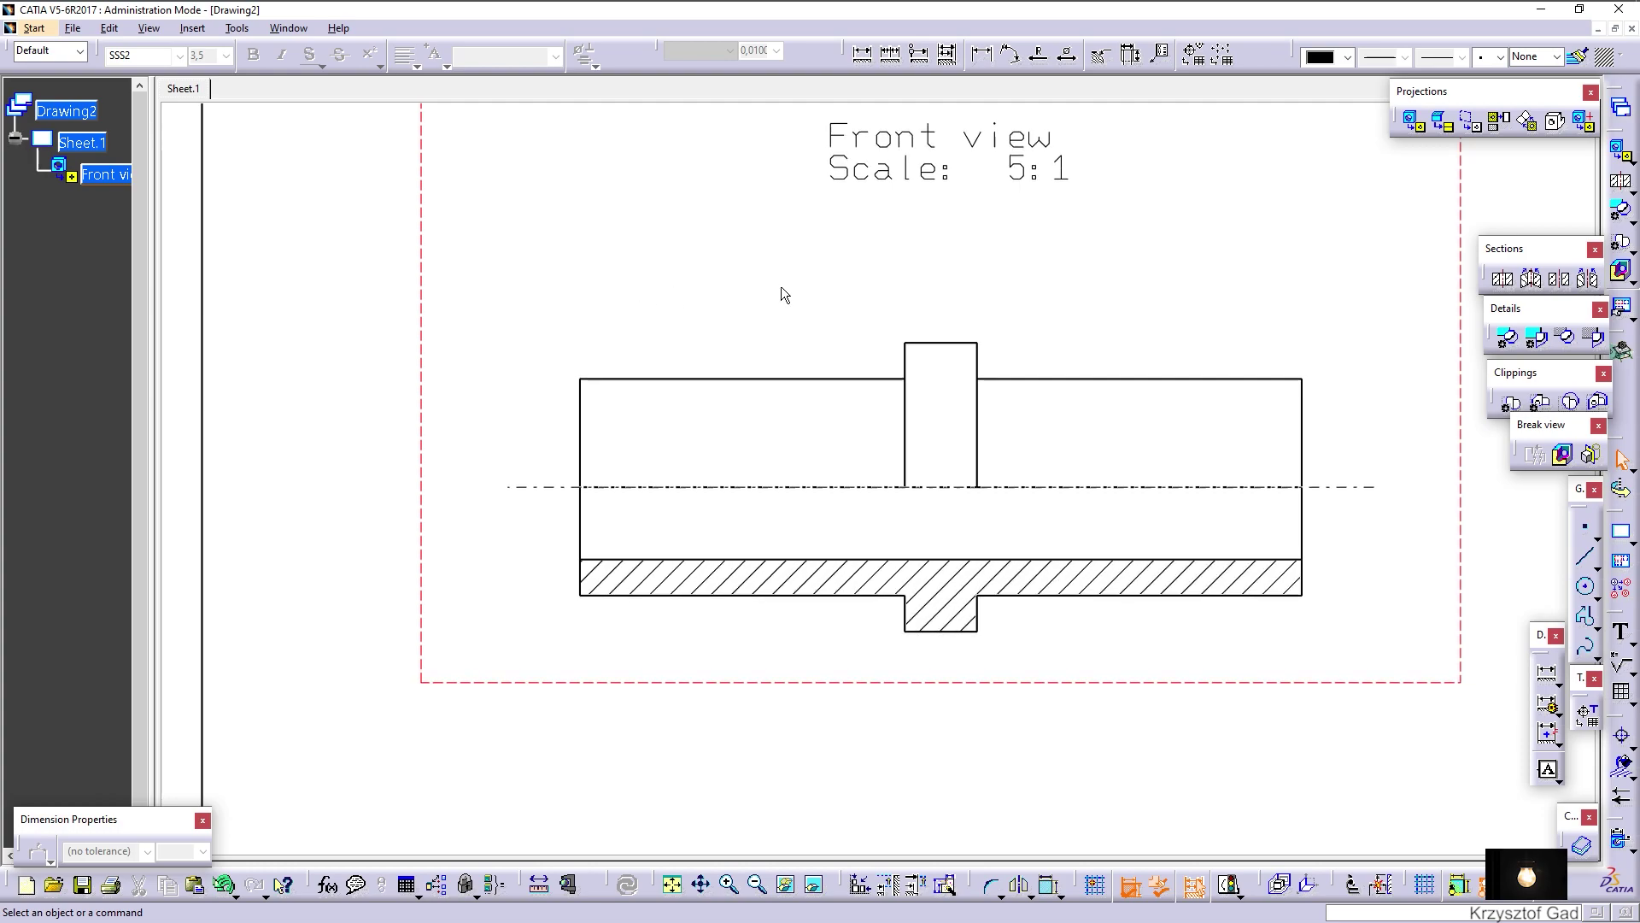
Add the Ø4, Ø6 and Ø8 diameter dimensions to the front view
left_click(1068, 58)
middle_click_drag(1051, 265, 1066, 557)
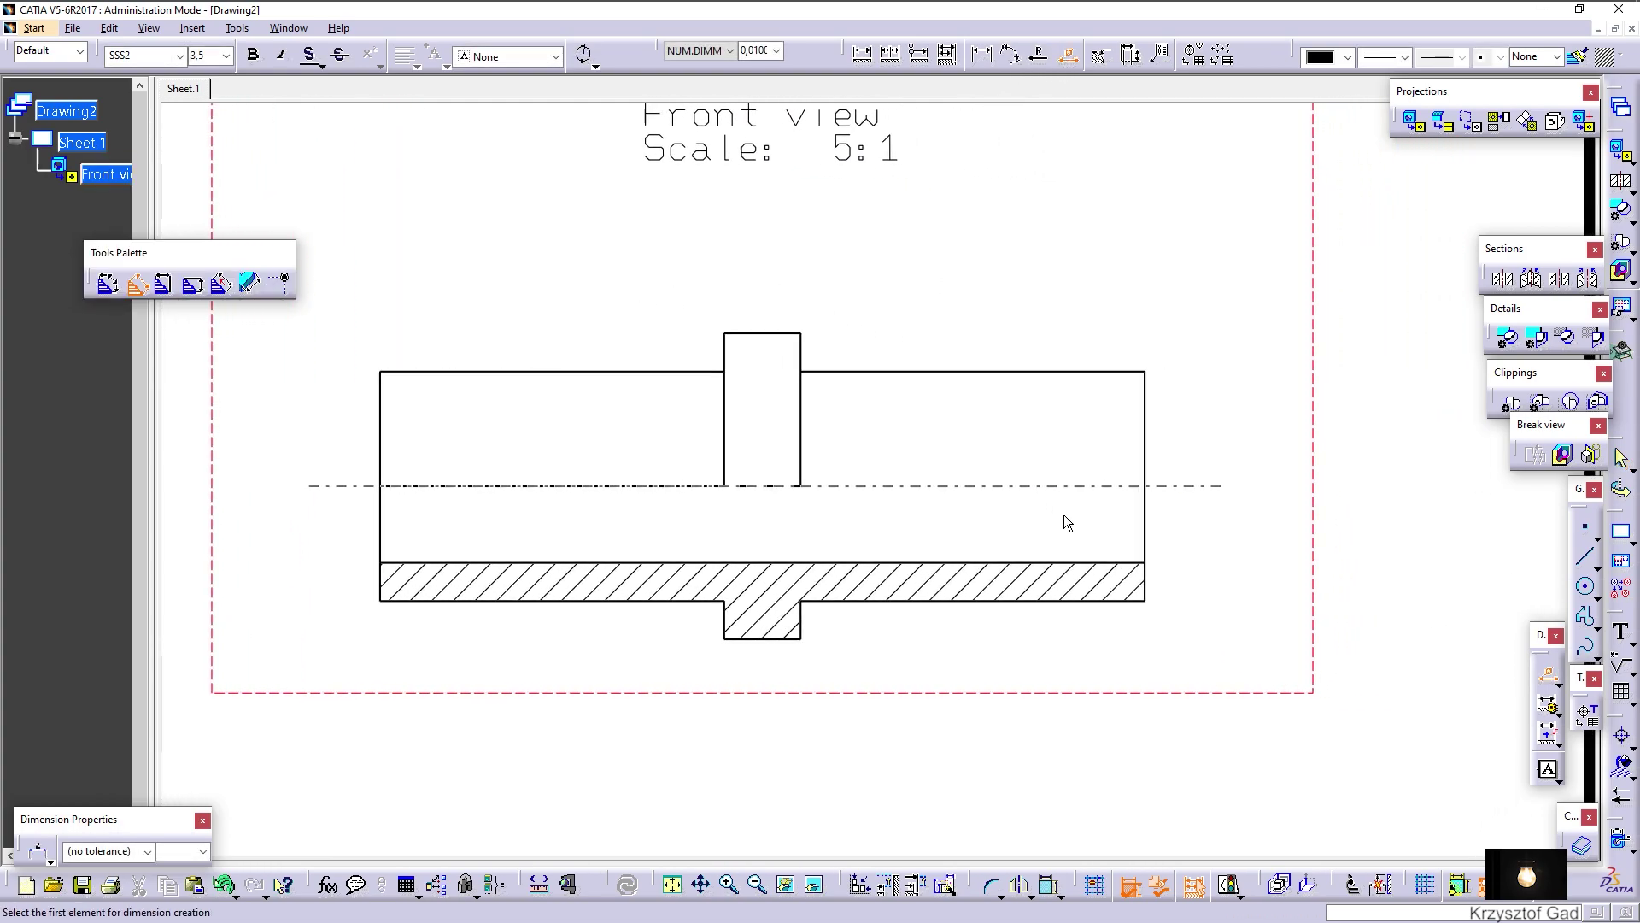
left_click(1068, 559)
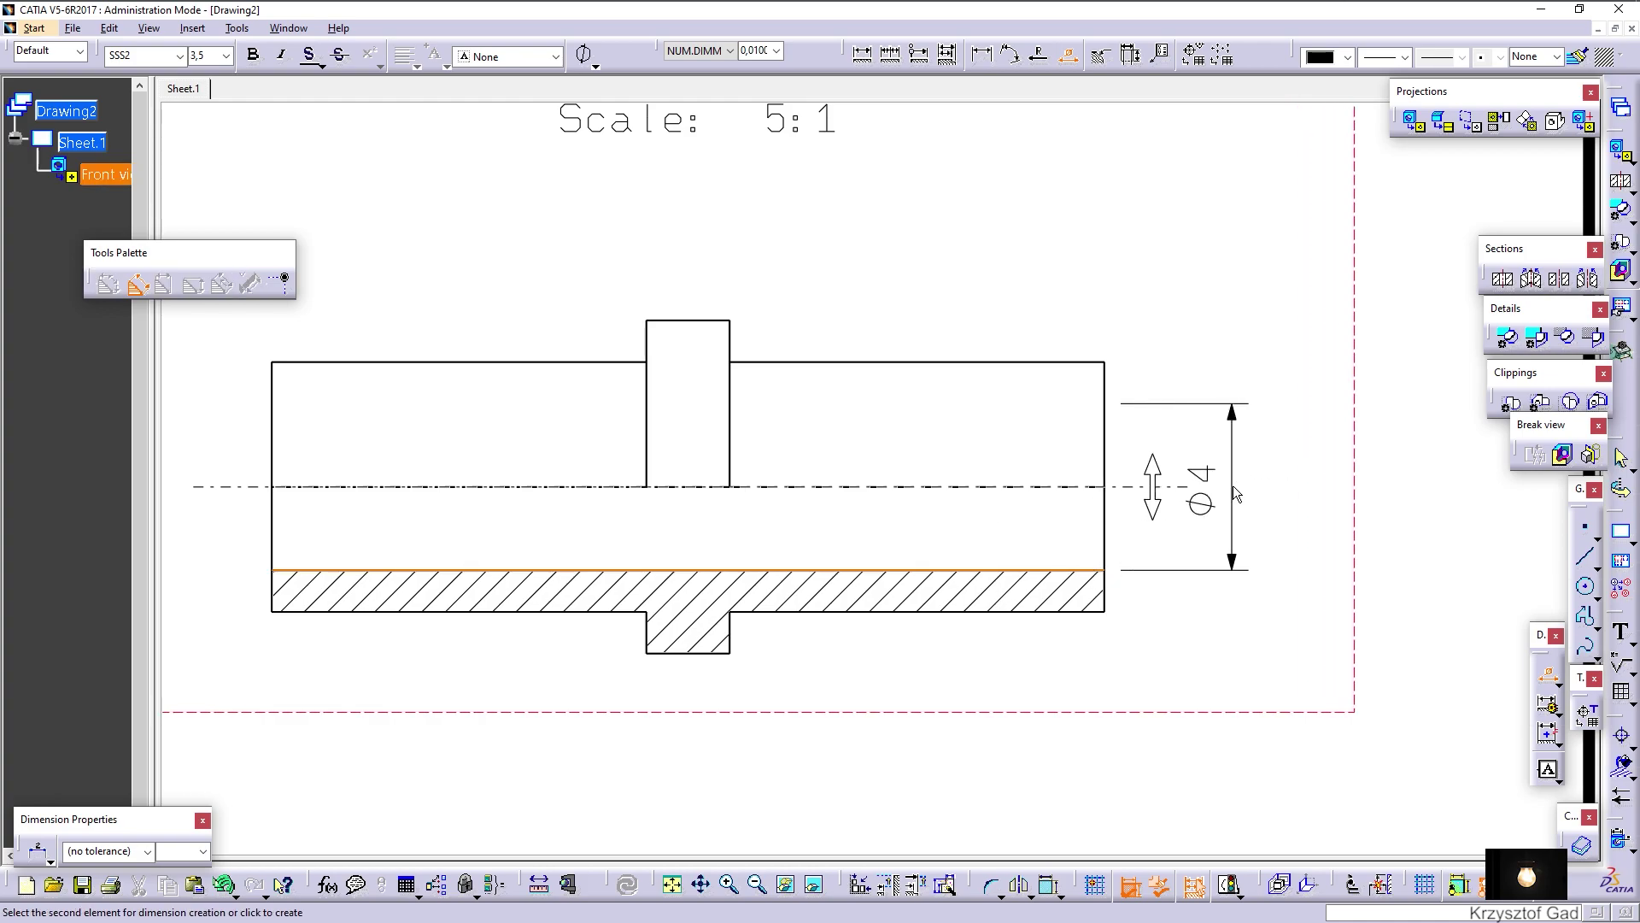
left_click(1242, 488)
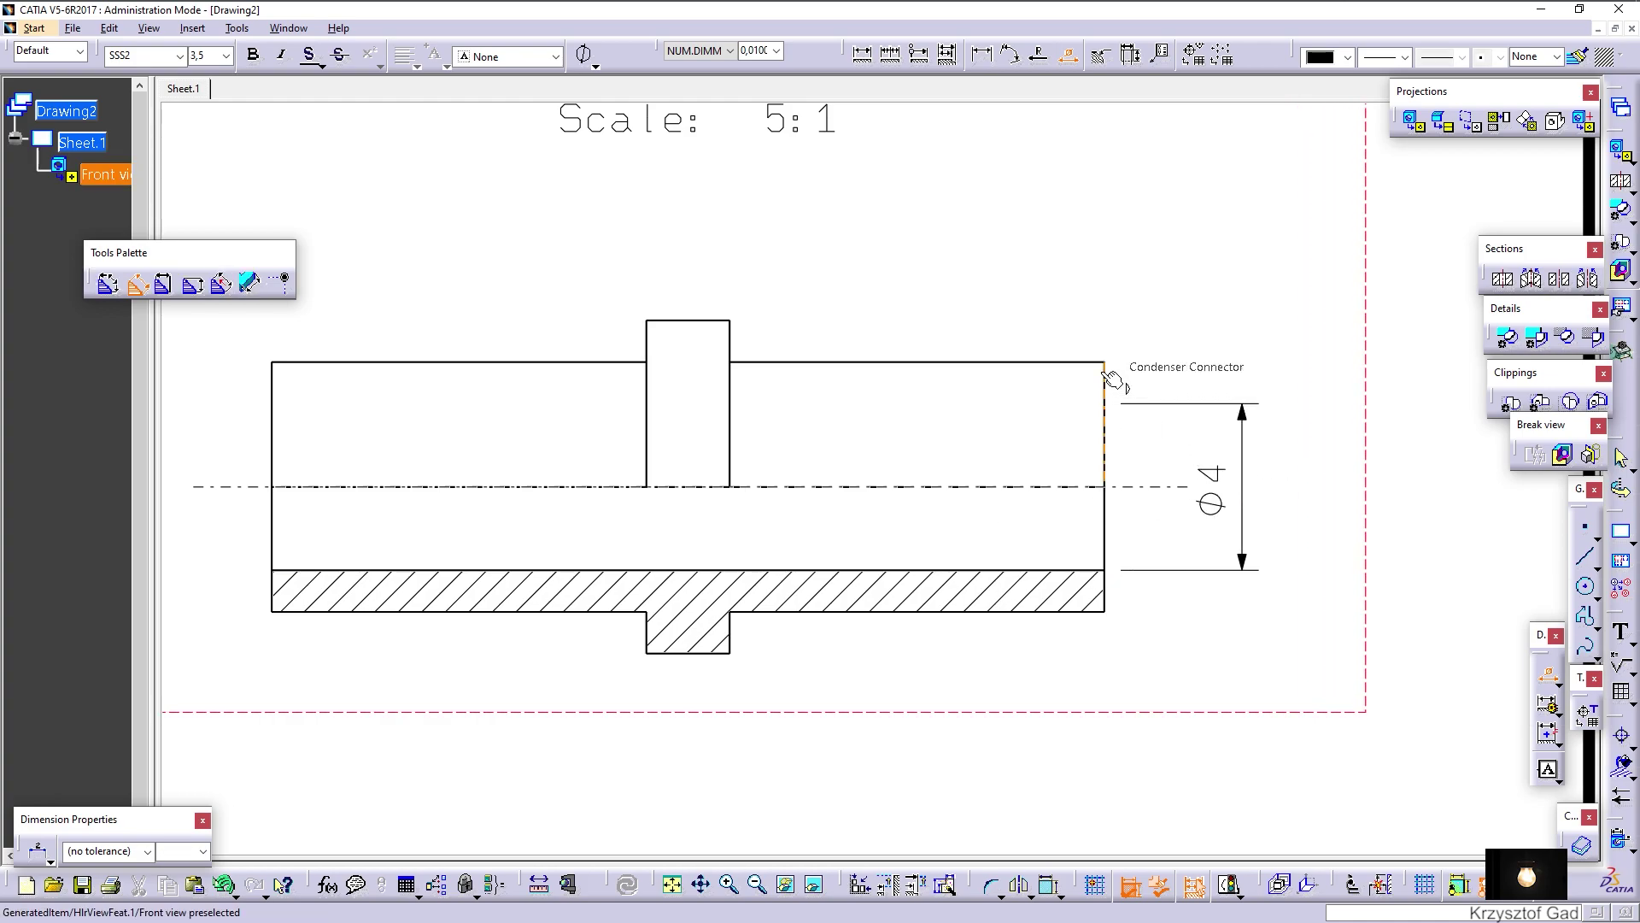
left_click(1077, 364)
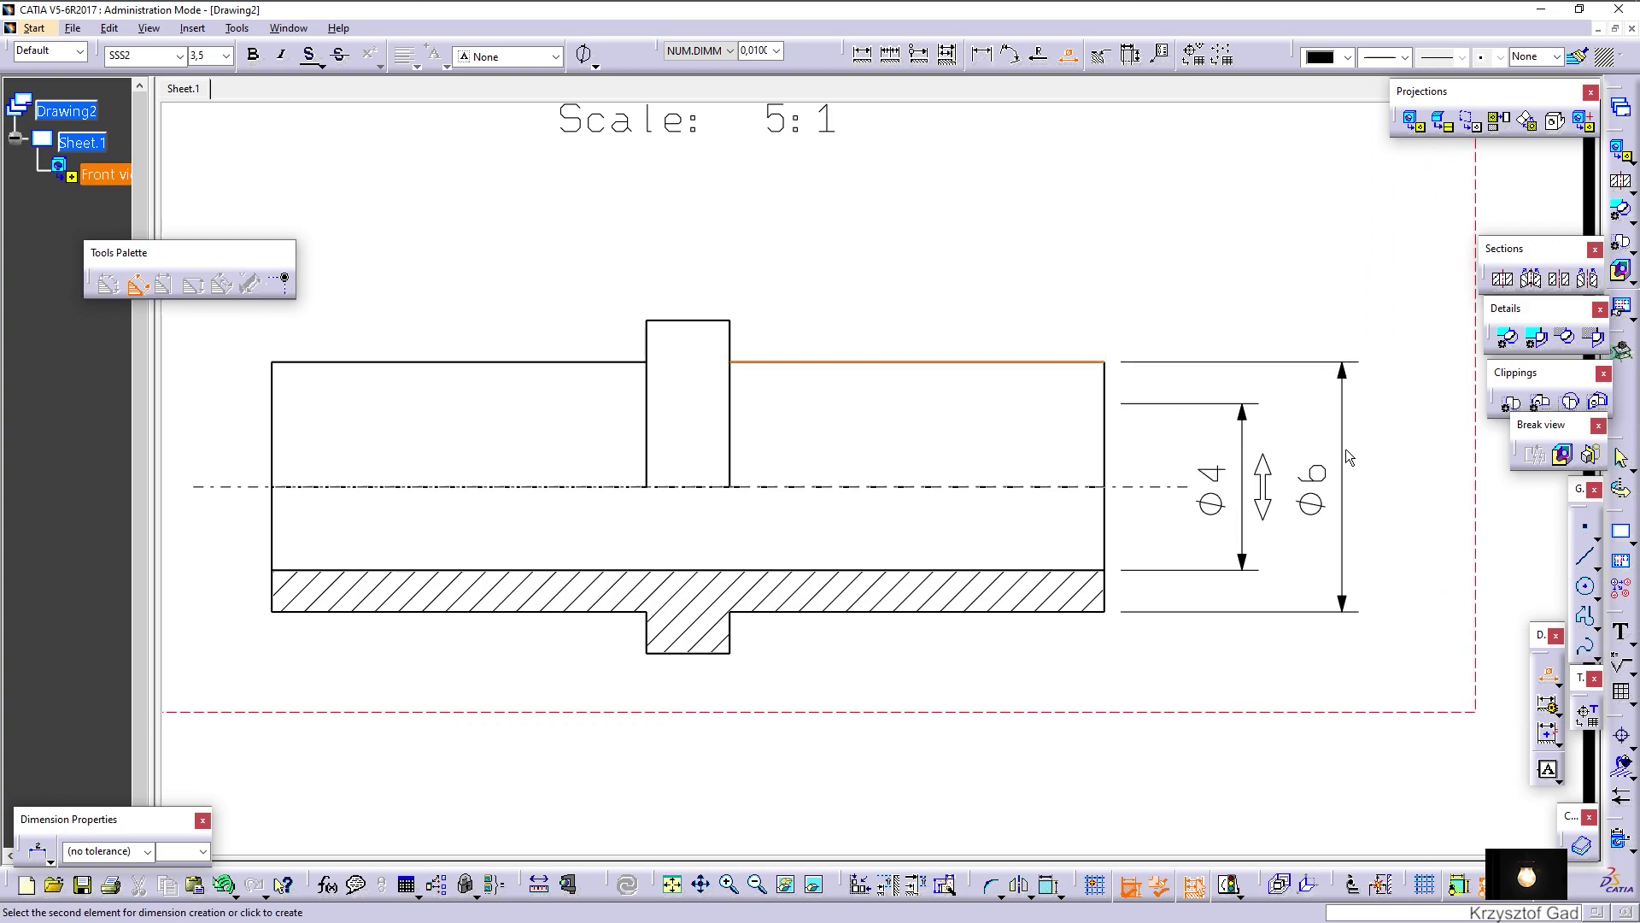
left_click(1320, 451)
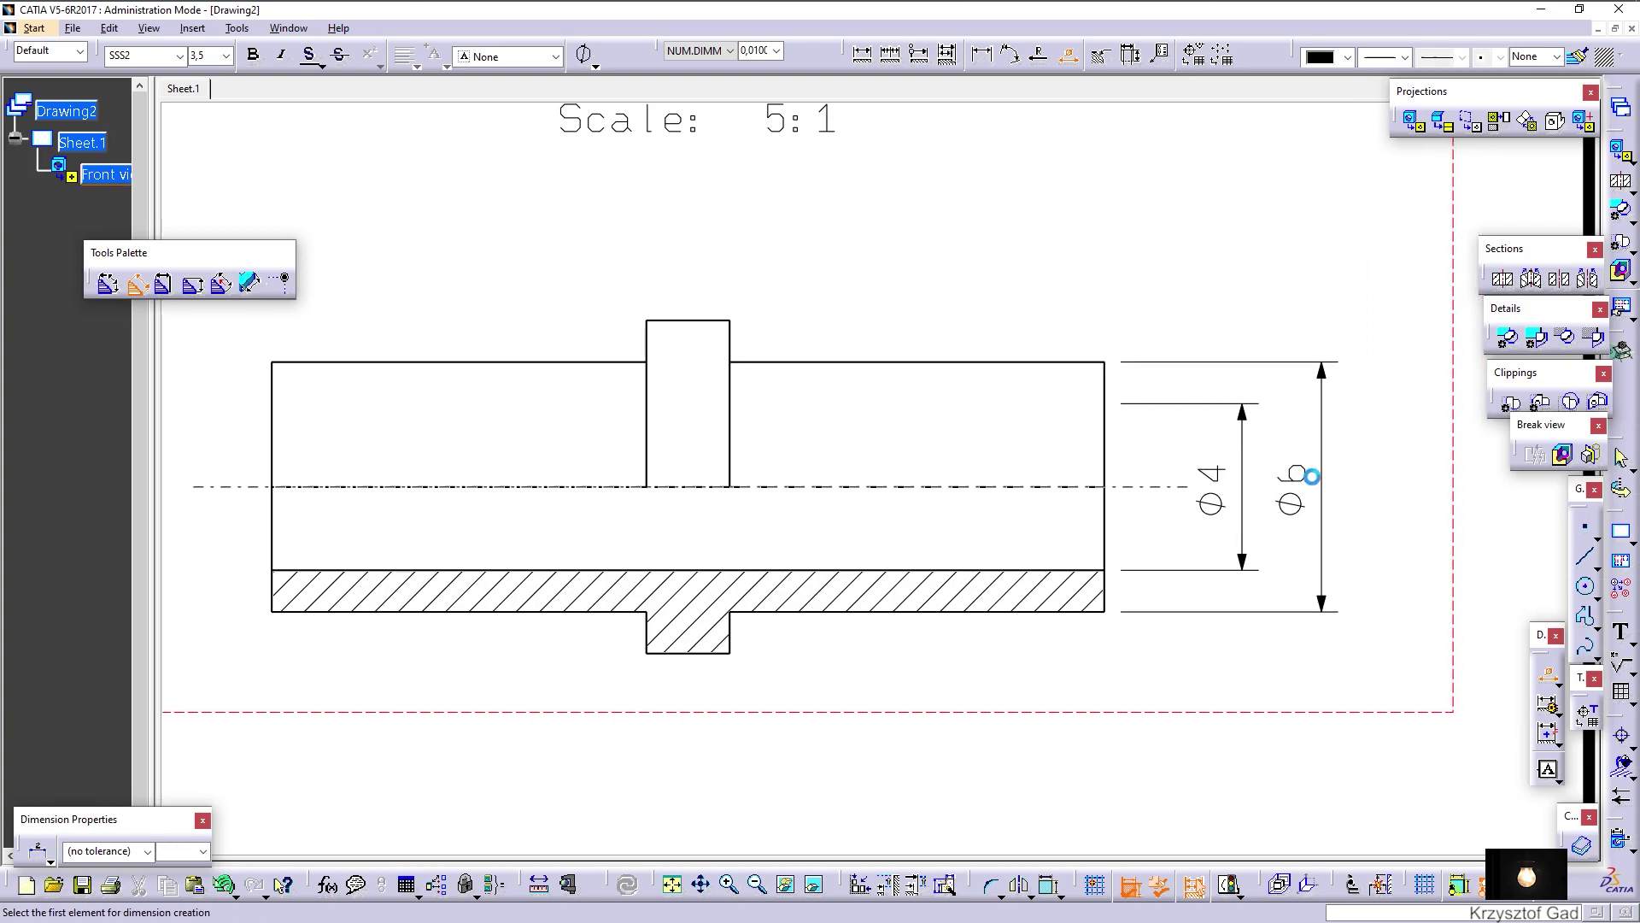
left_click(722, 654)
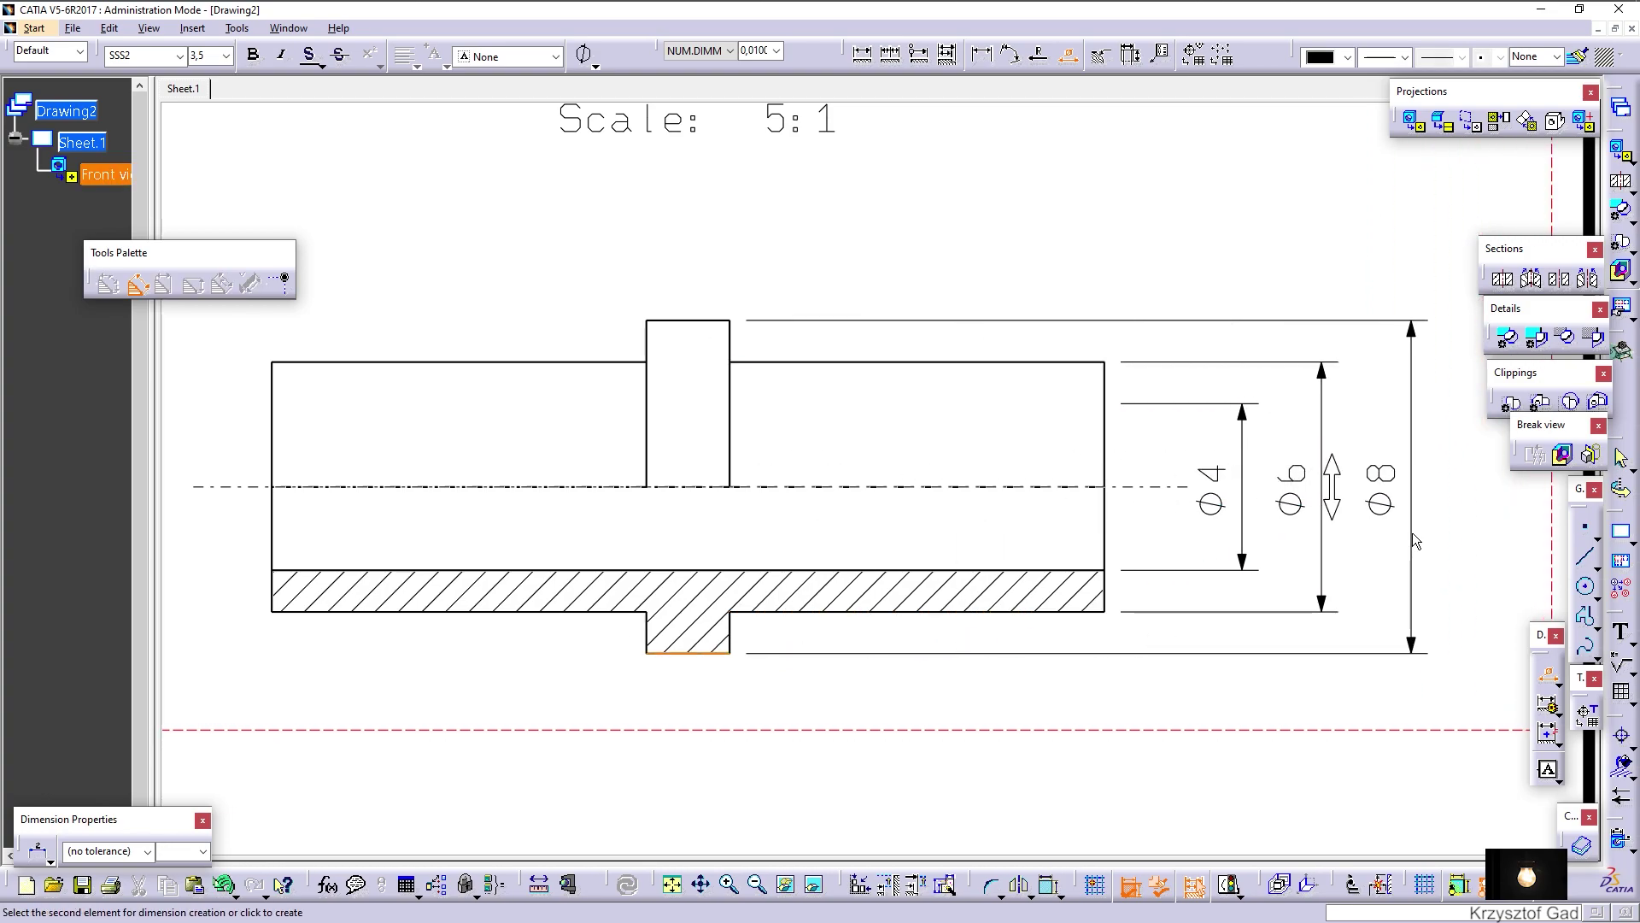
left_click(1417, 531)
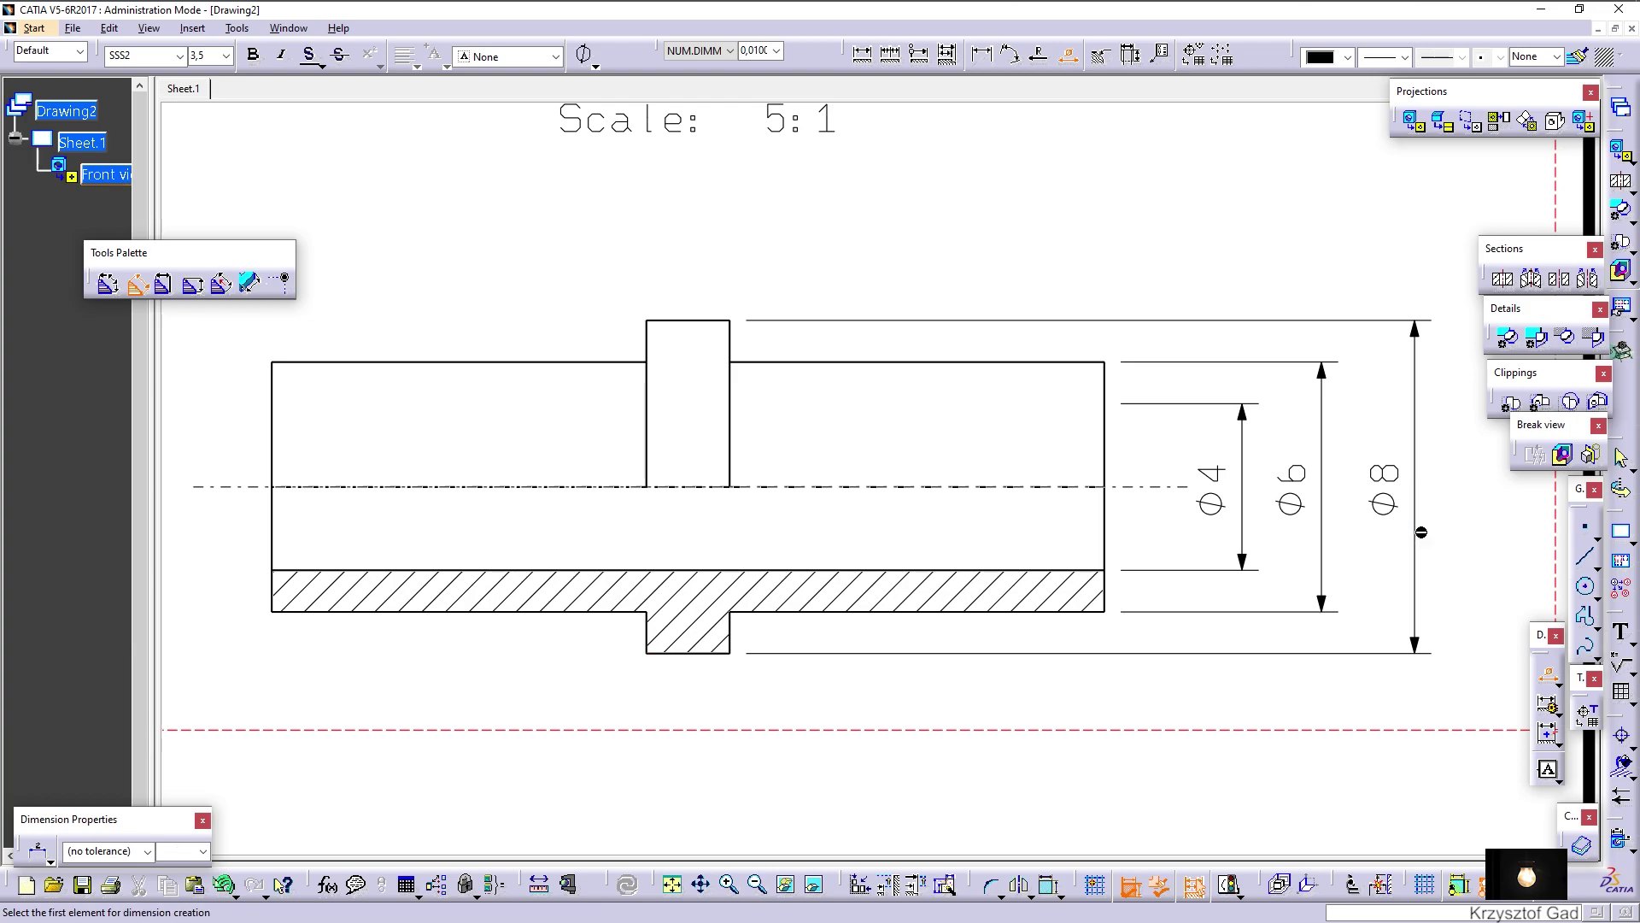
middle_click_drag(1420, 532, 1389, 542, "ctrl")
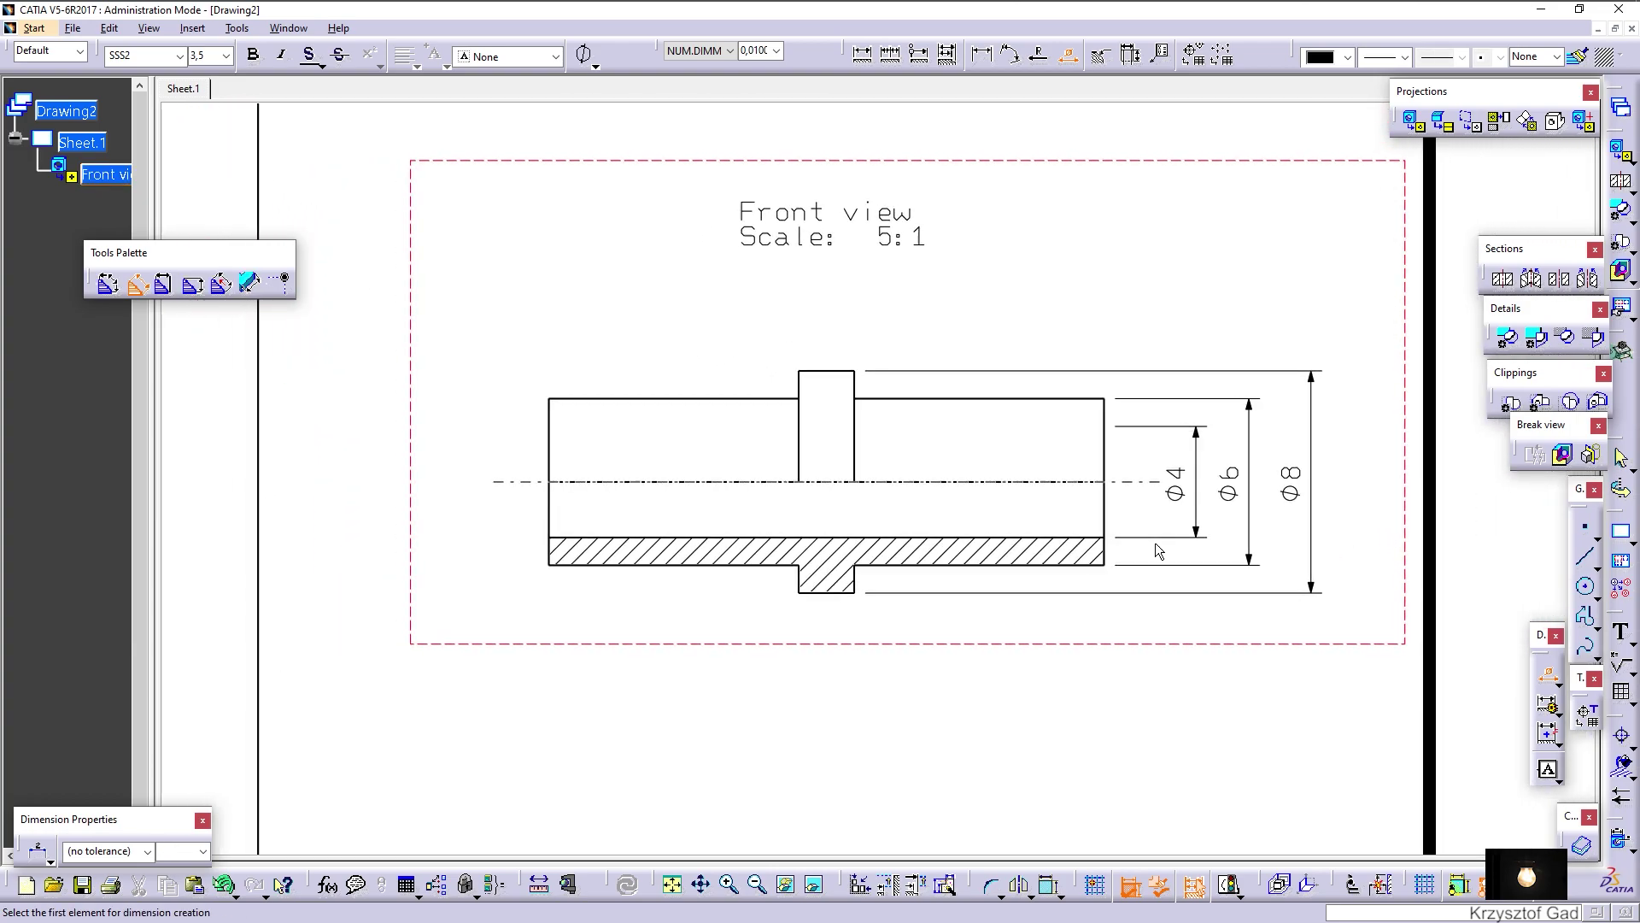
middle_click_drag(1156, 544, 1105, 552, "ctrl")
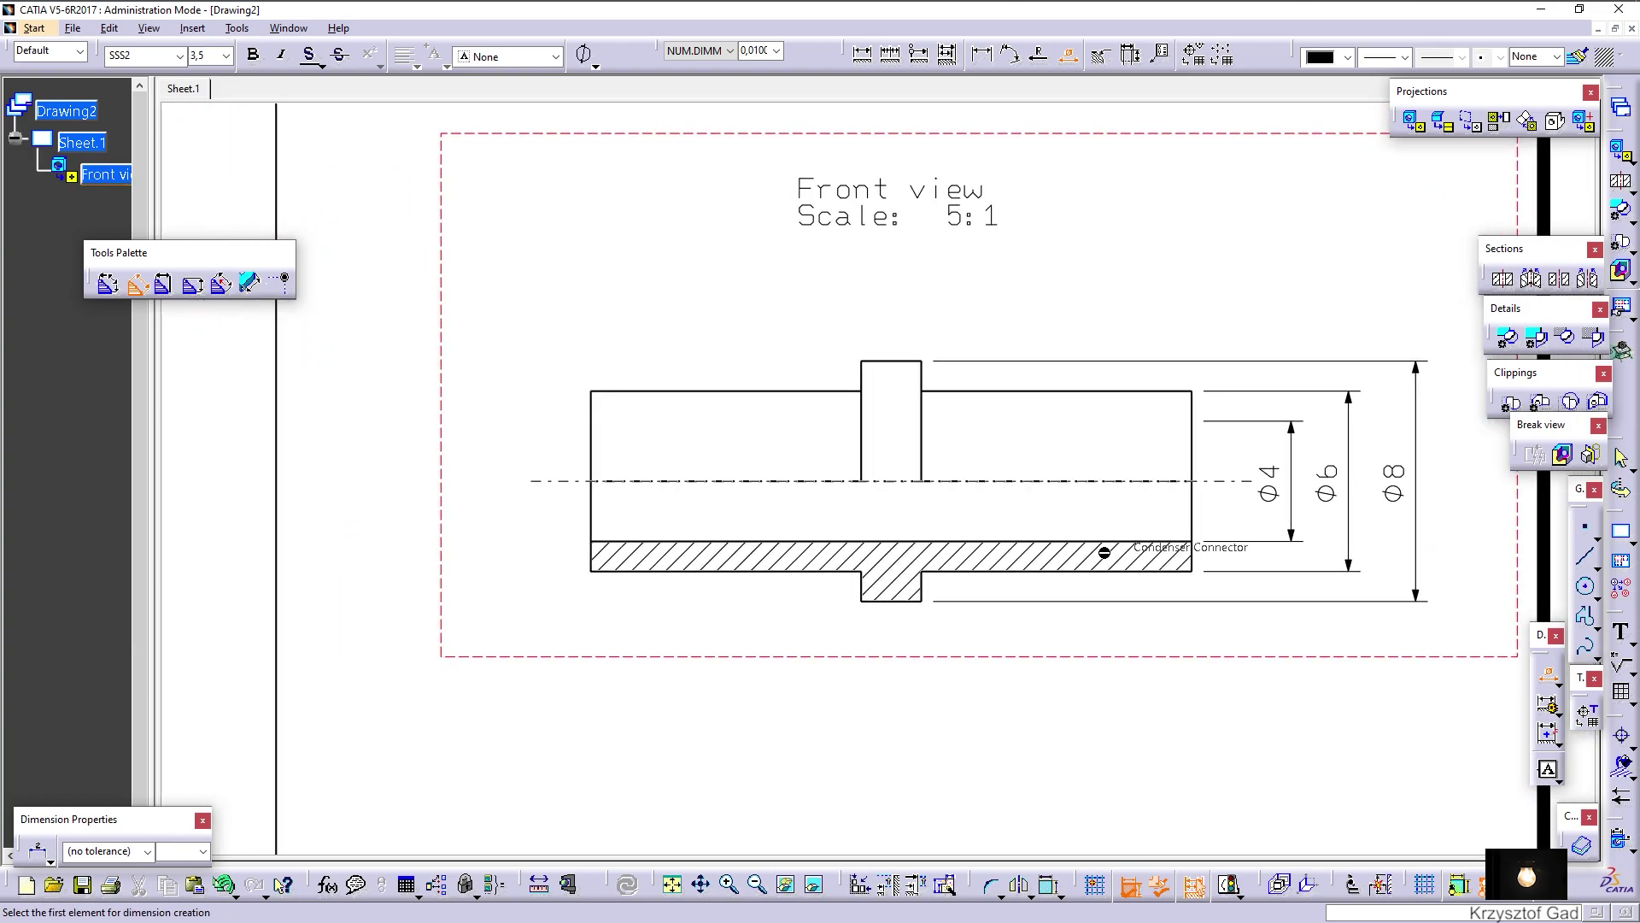
Dimension the boss width 2 and the overall length 20 below the view
left_click(984, 56)
left_click(893, 601)
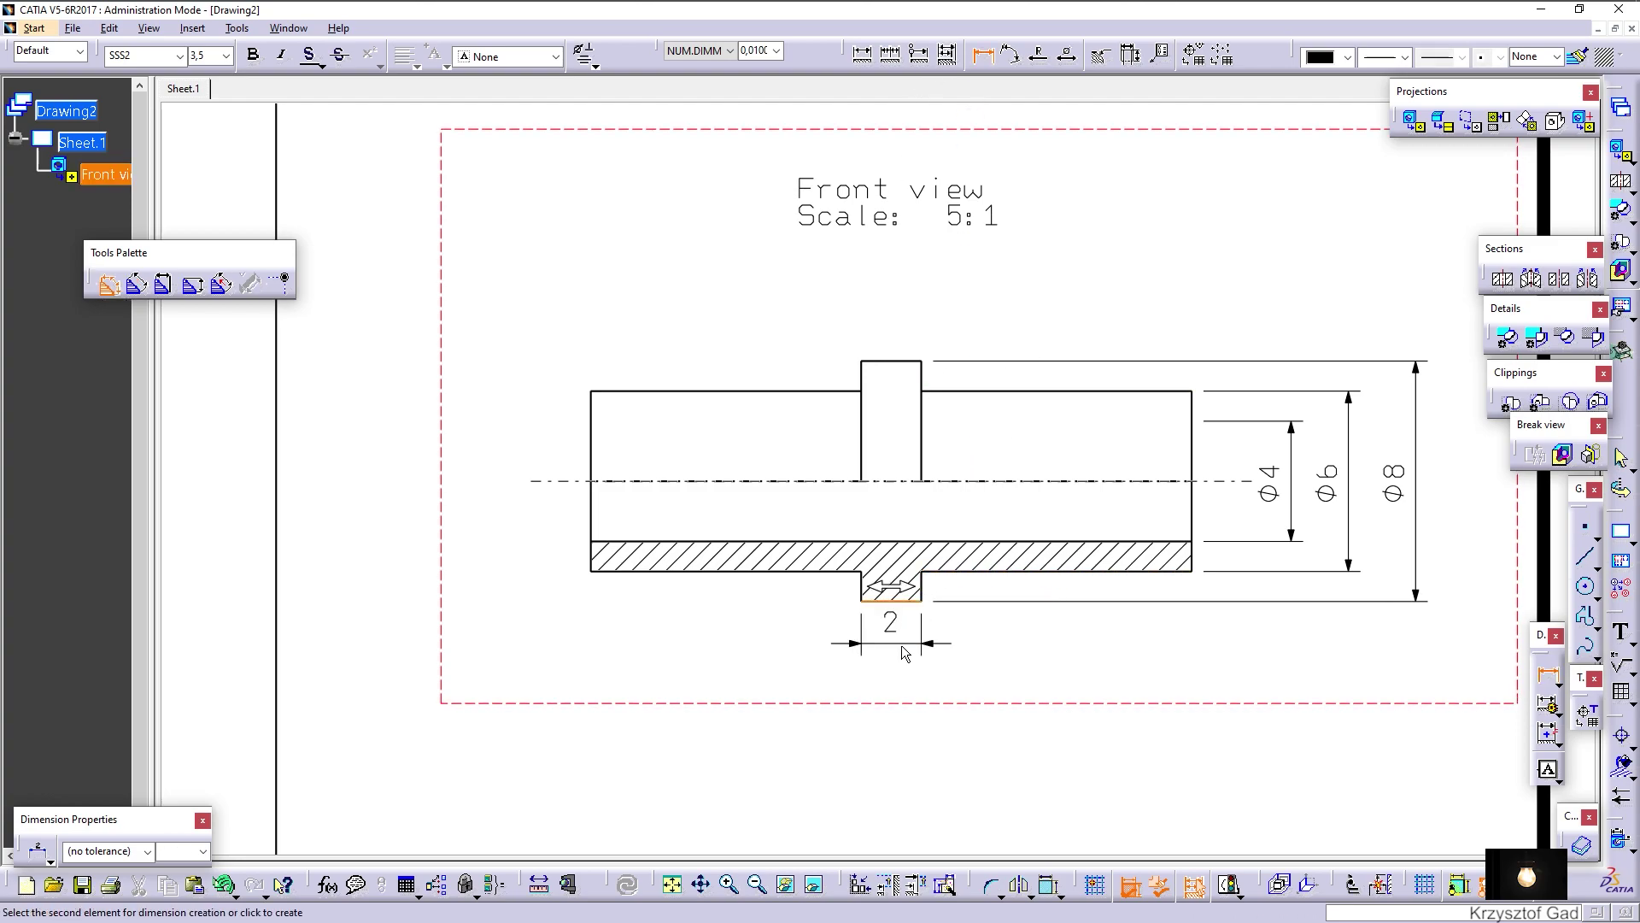
left_click(908, 677)
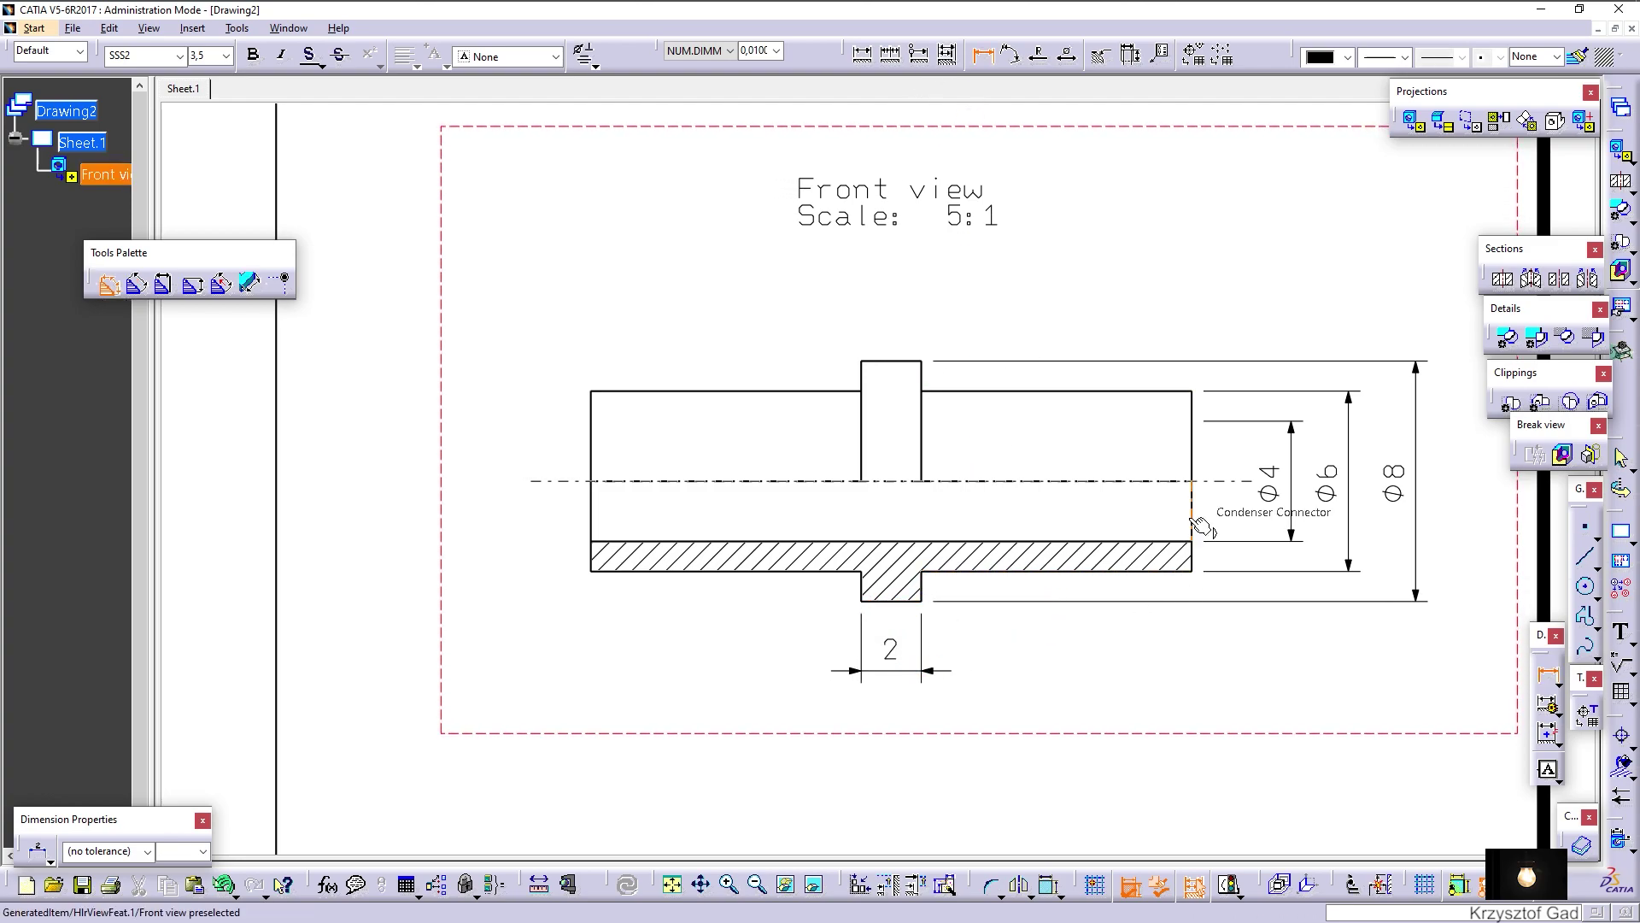
left_click(593, 519)
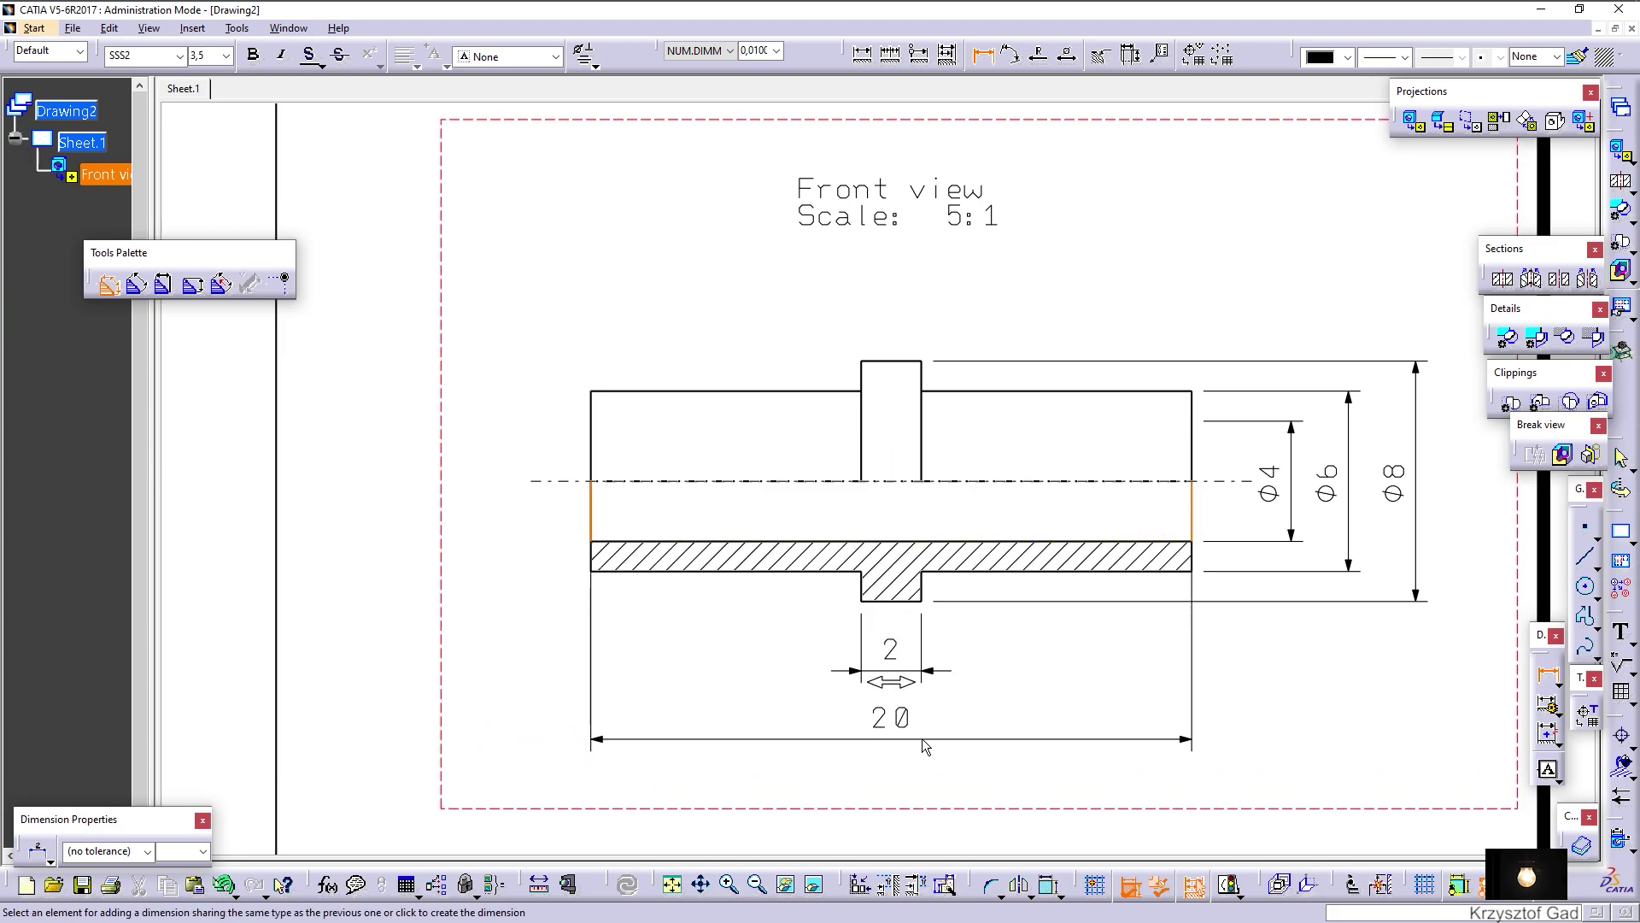
left_click(921, 740)
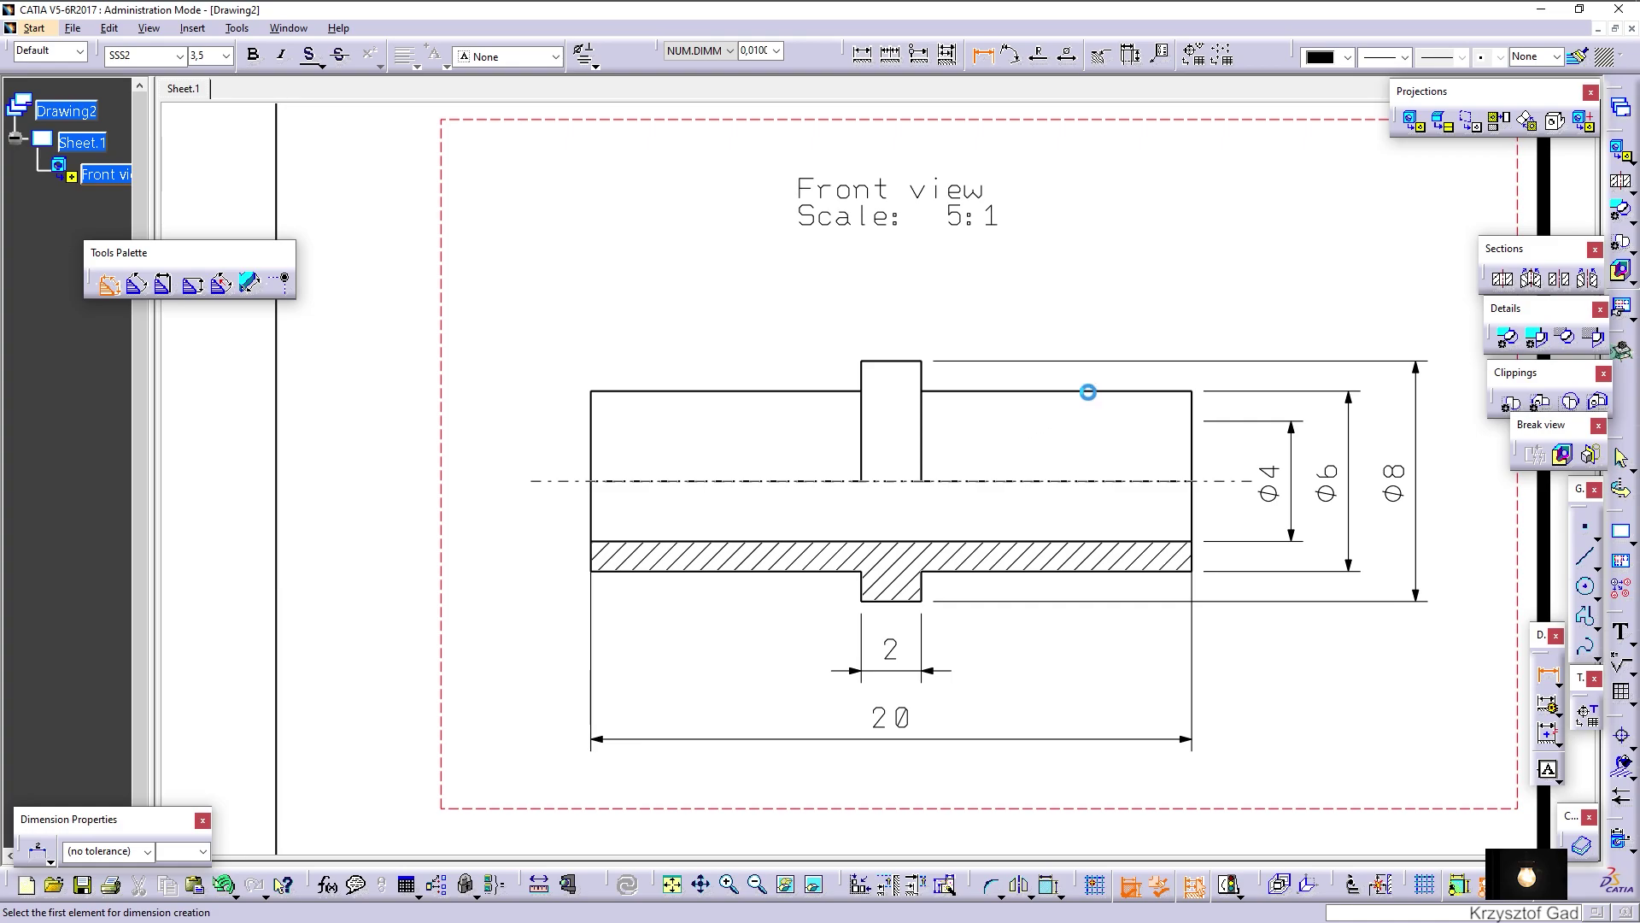
key("Escape")
right_click(1292, 425)
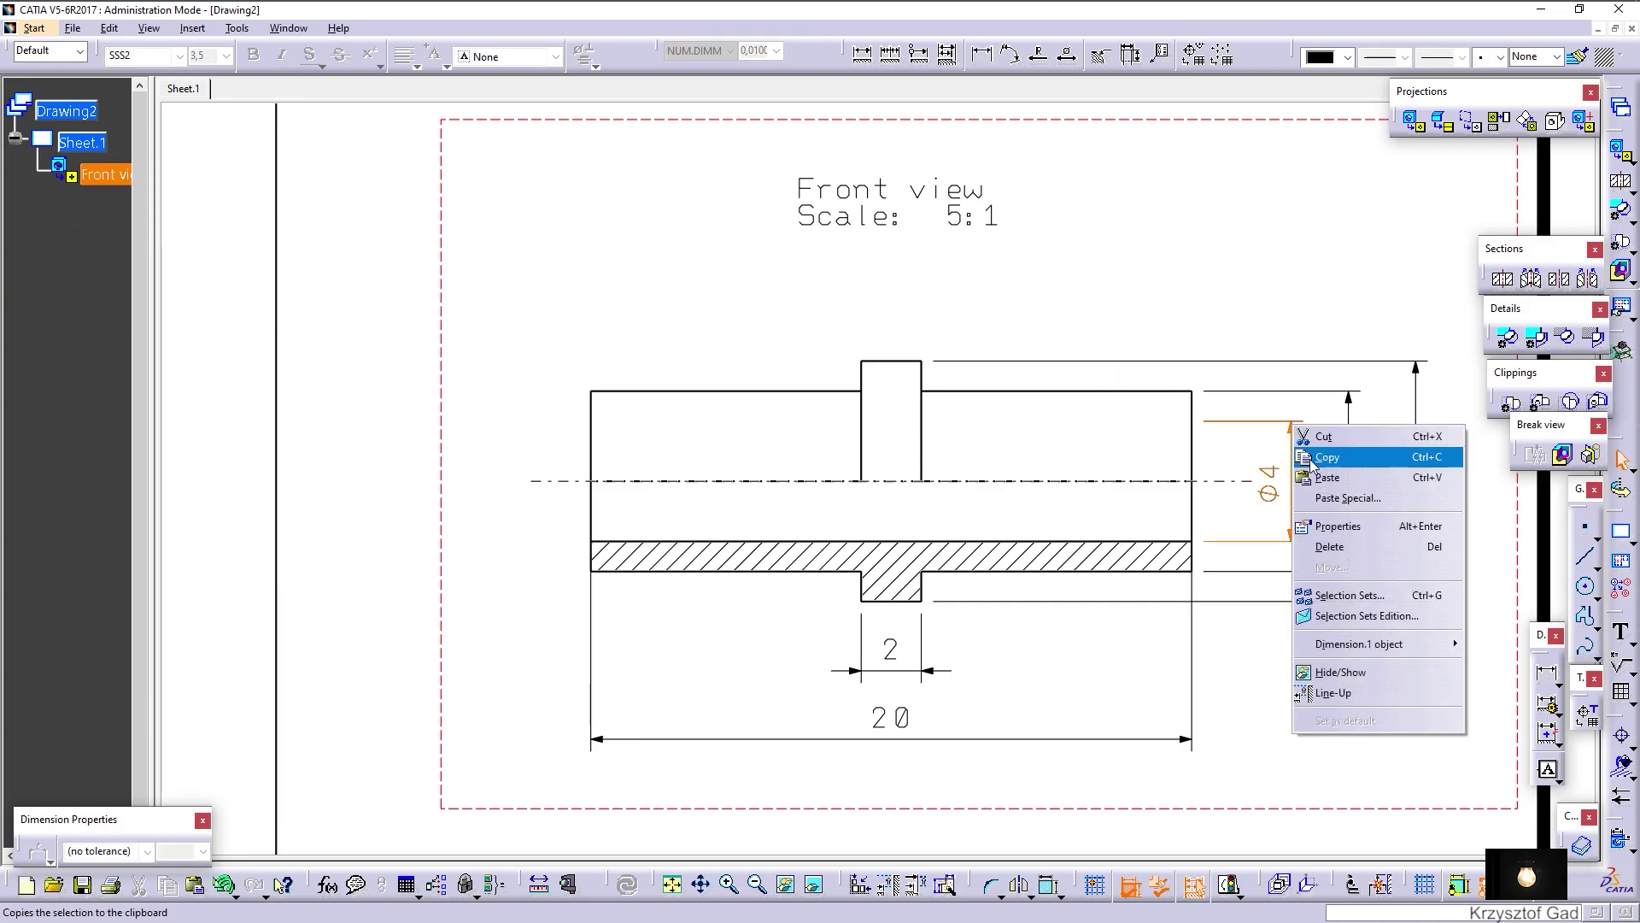
Set the Ø4 dimension's Symbol 2 to No Symbol, leaving one arrowhead
left_click(1339, 523)
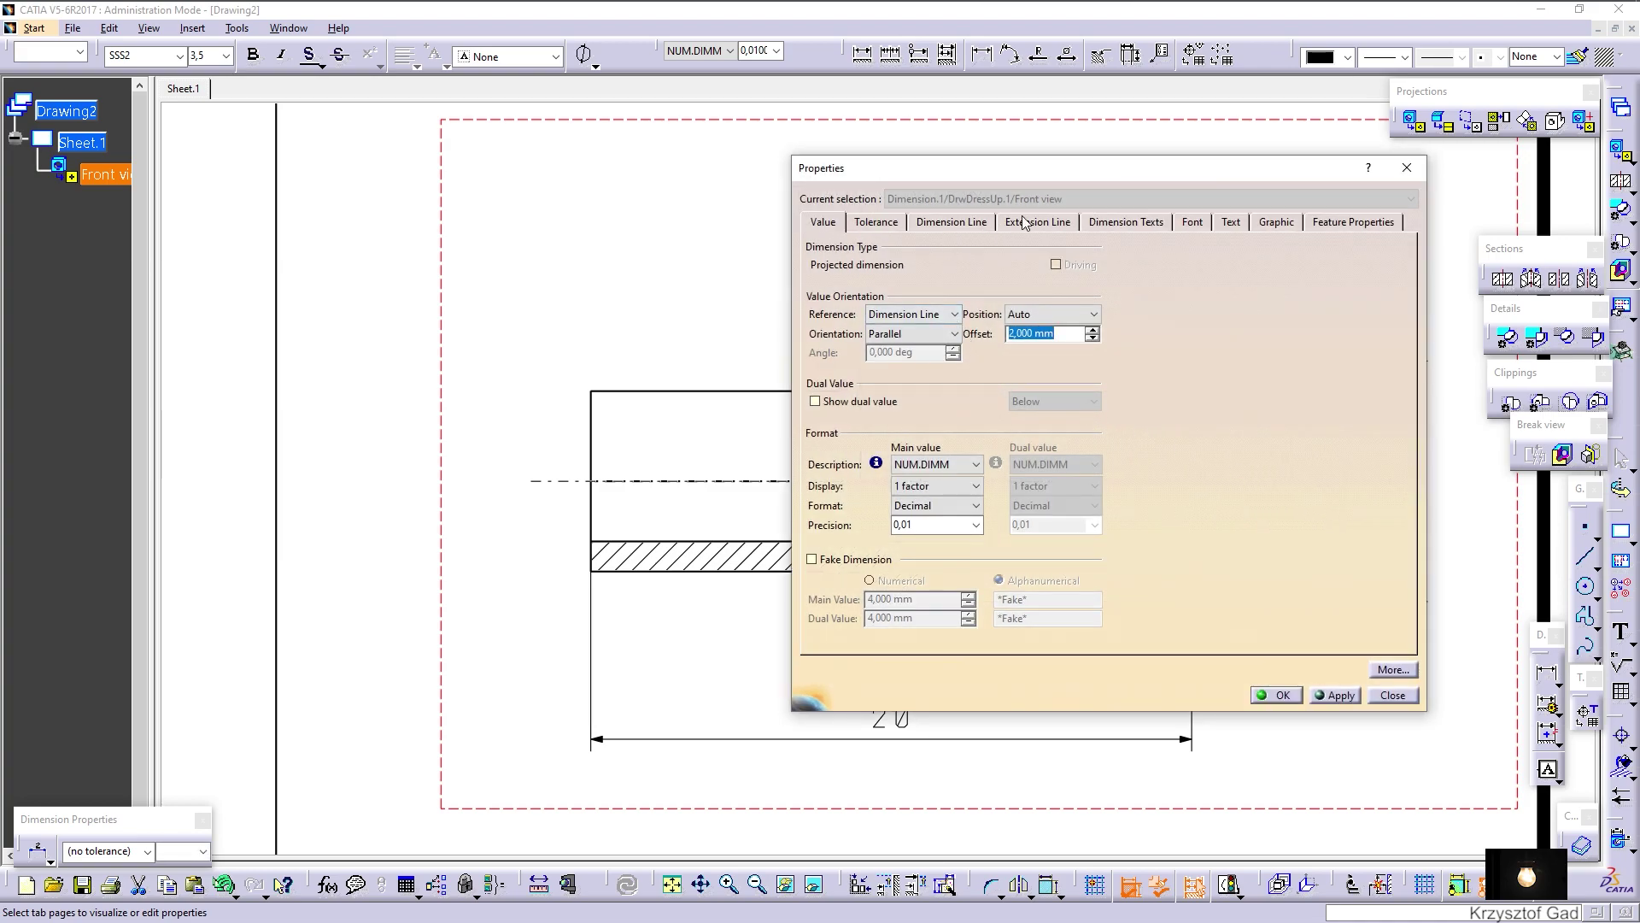
left_click(1024, 223)
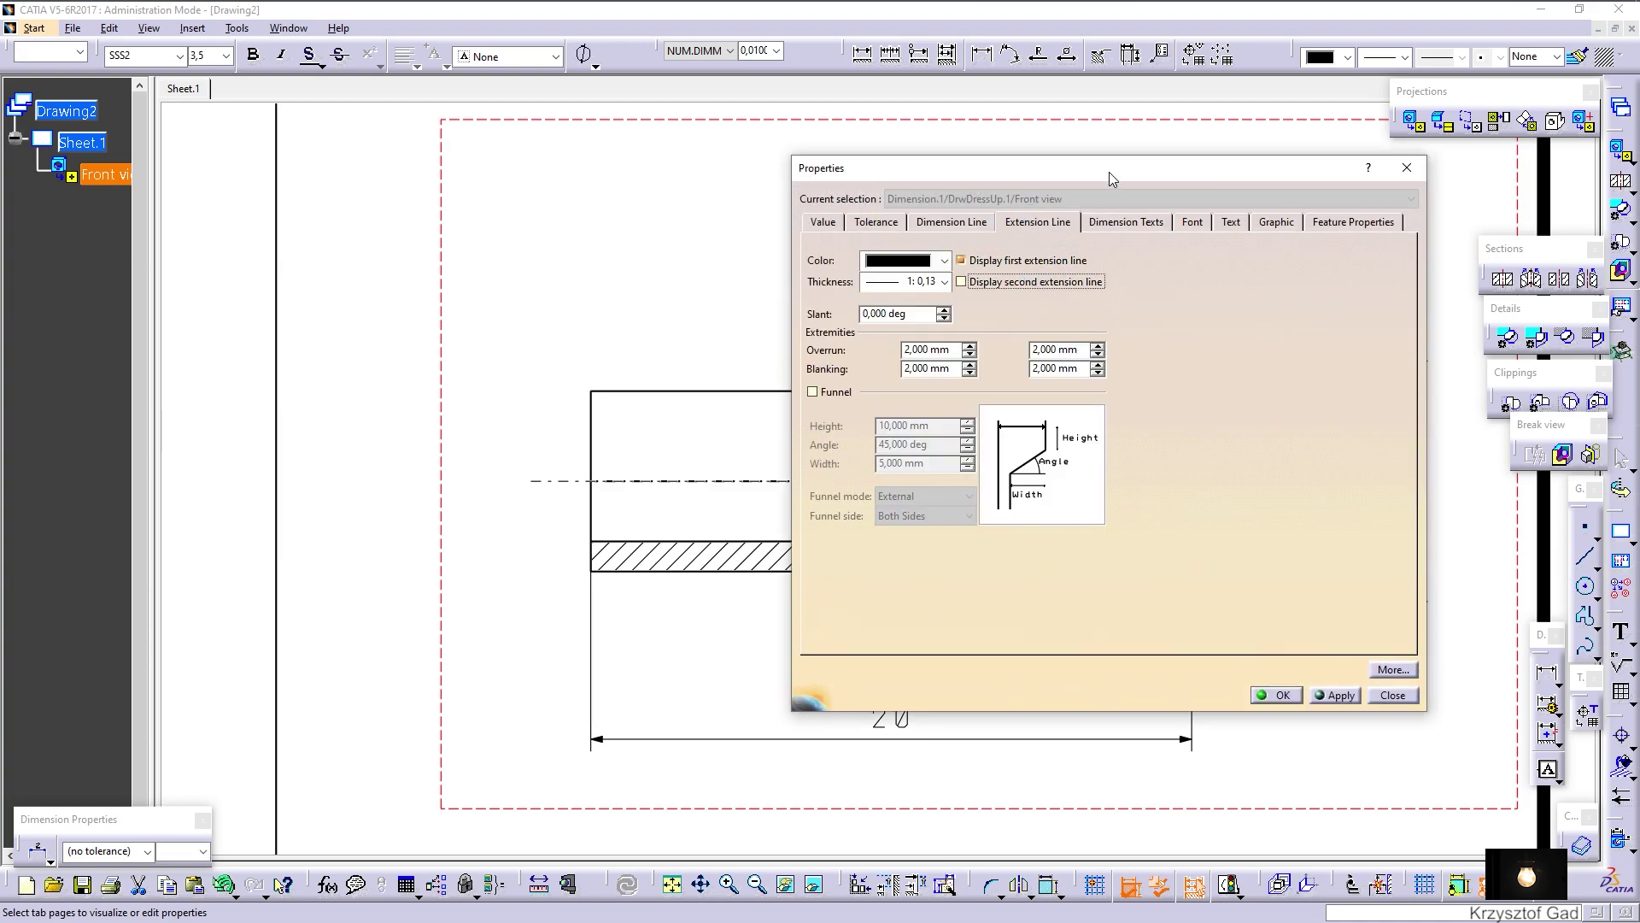
left_click_drag(1110, 178, 671, 152)
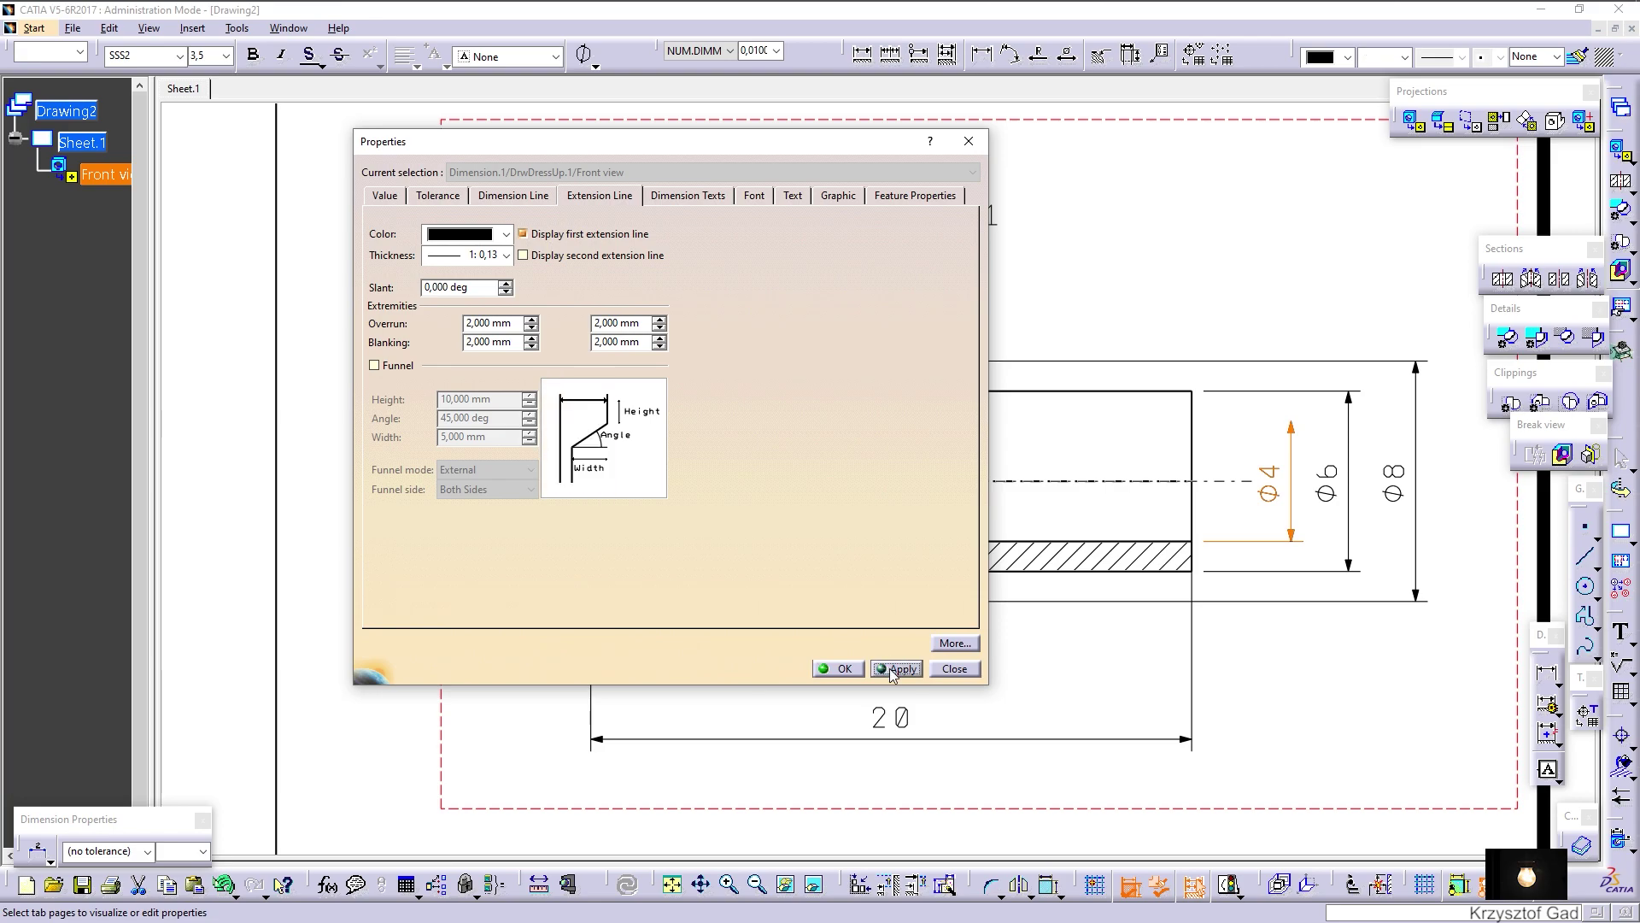
left_click(530, 198)
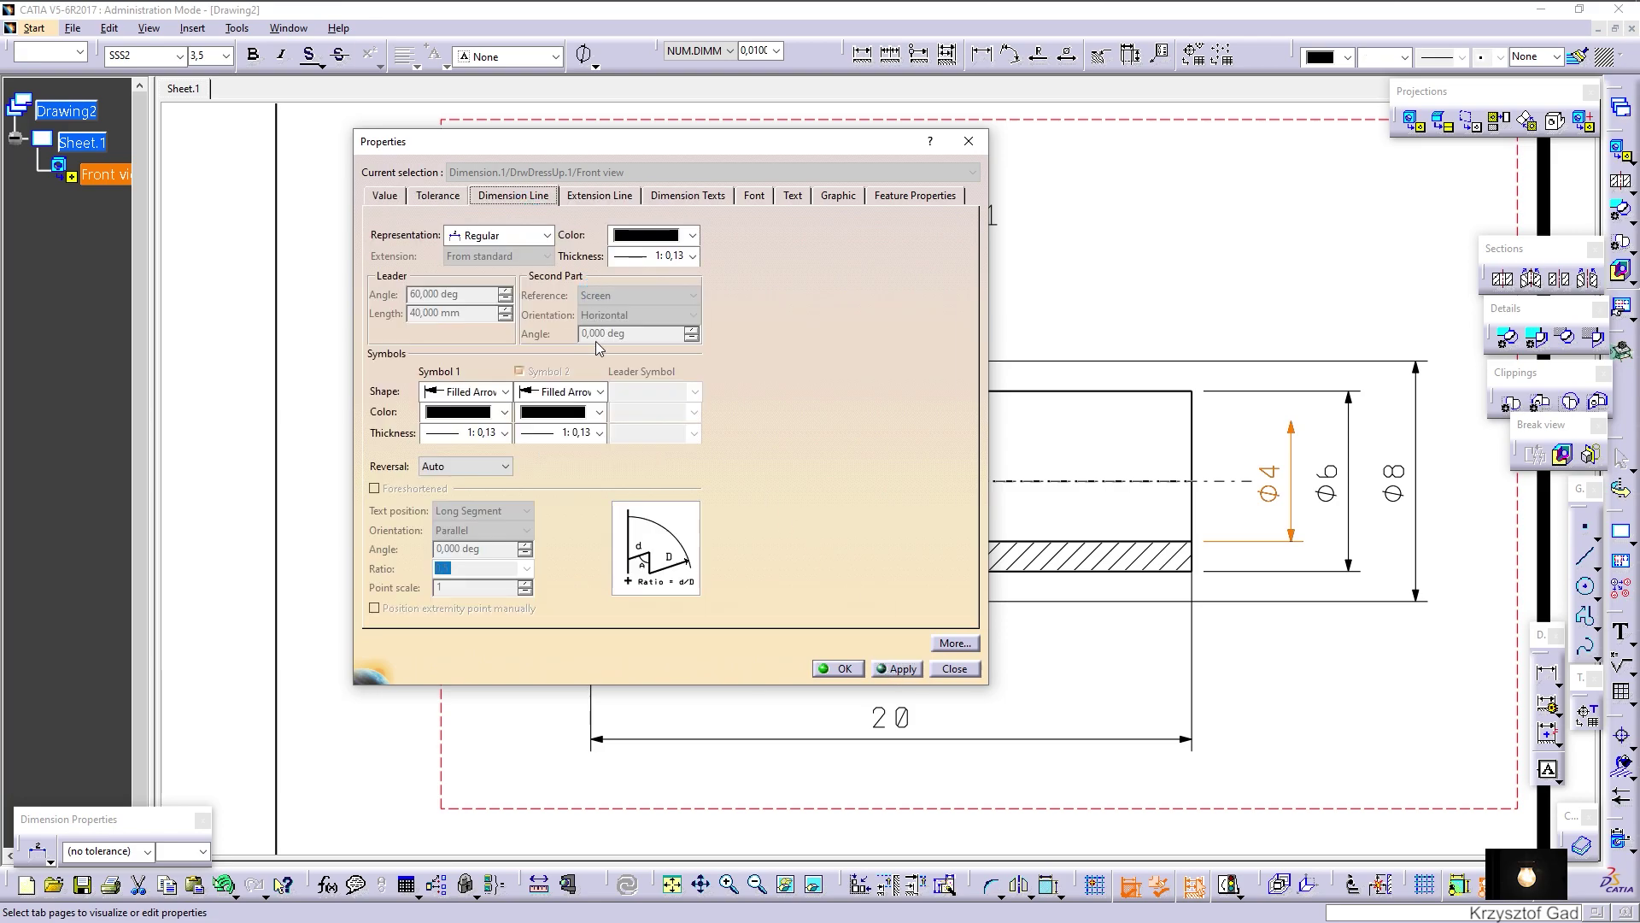
left_click(568, 400)
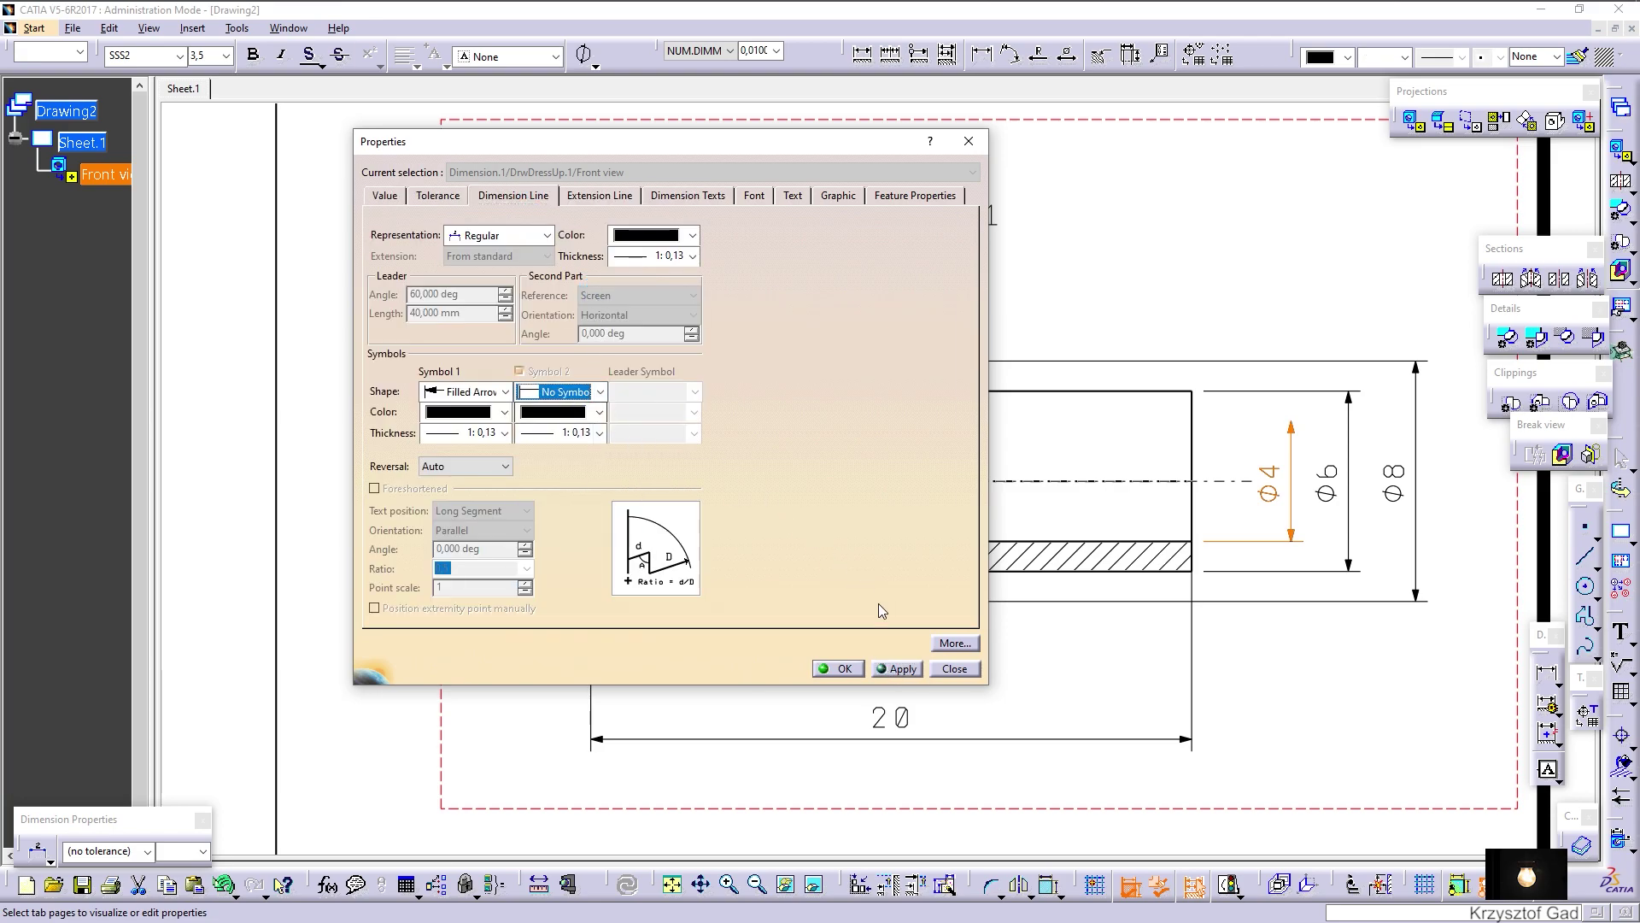
left_click(859, 668)
left_click(1153, 282)
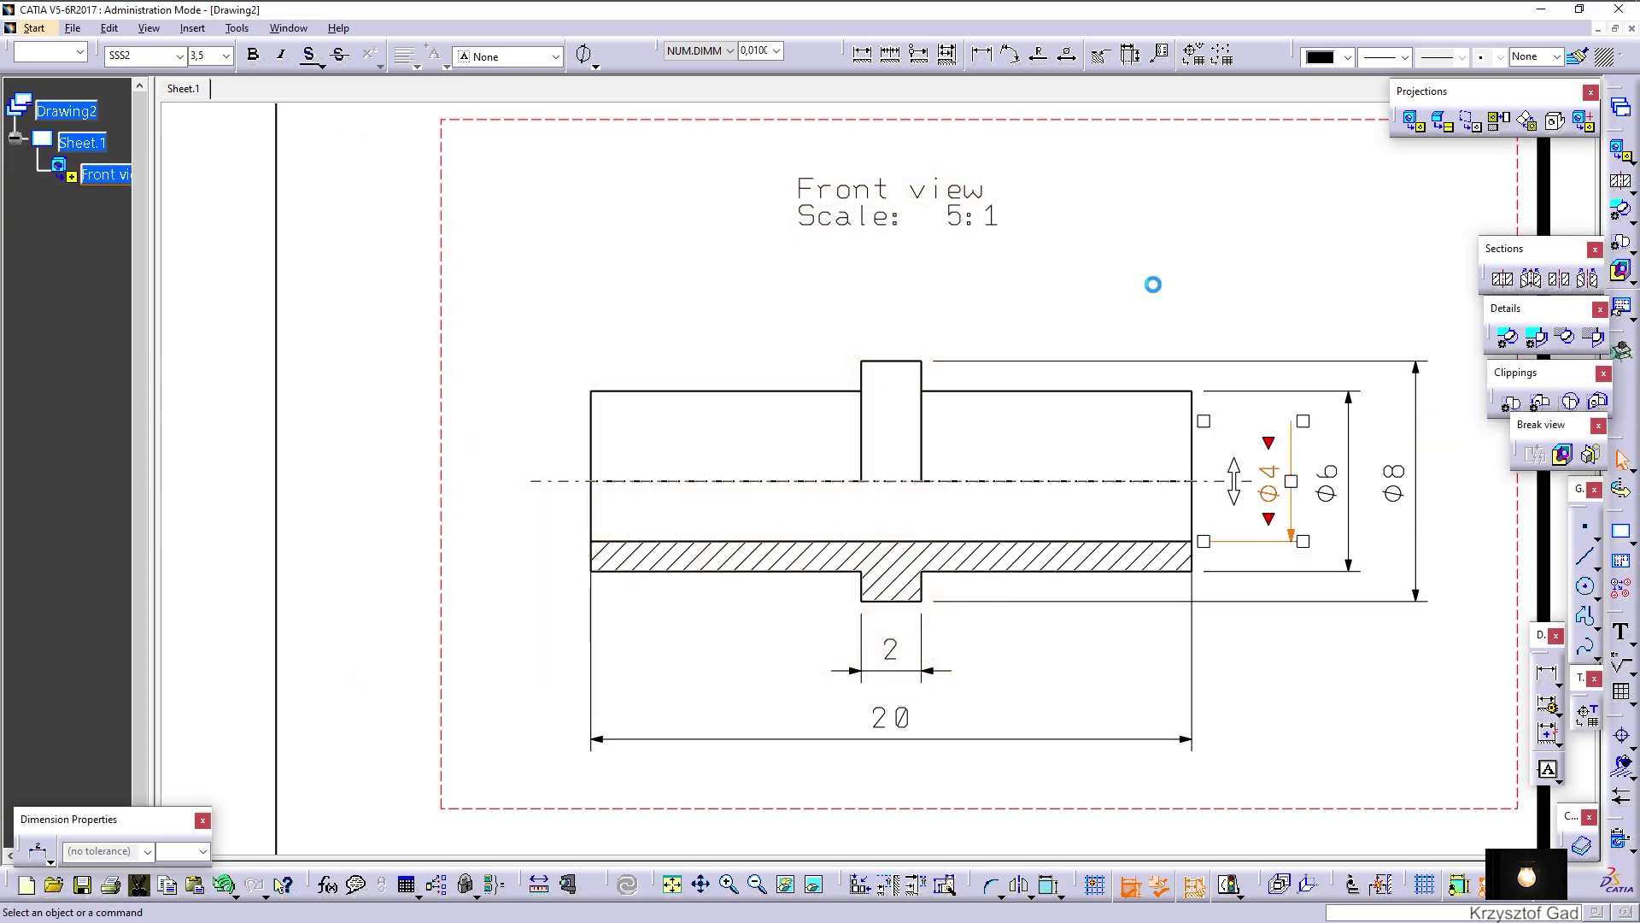
middle_click_drag(1467, 478, 1467, 368, "ctrl")
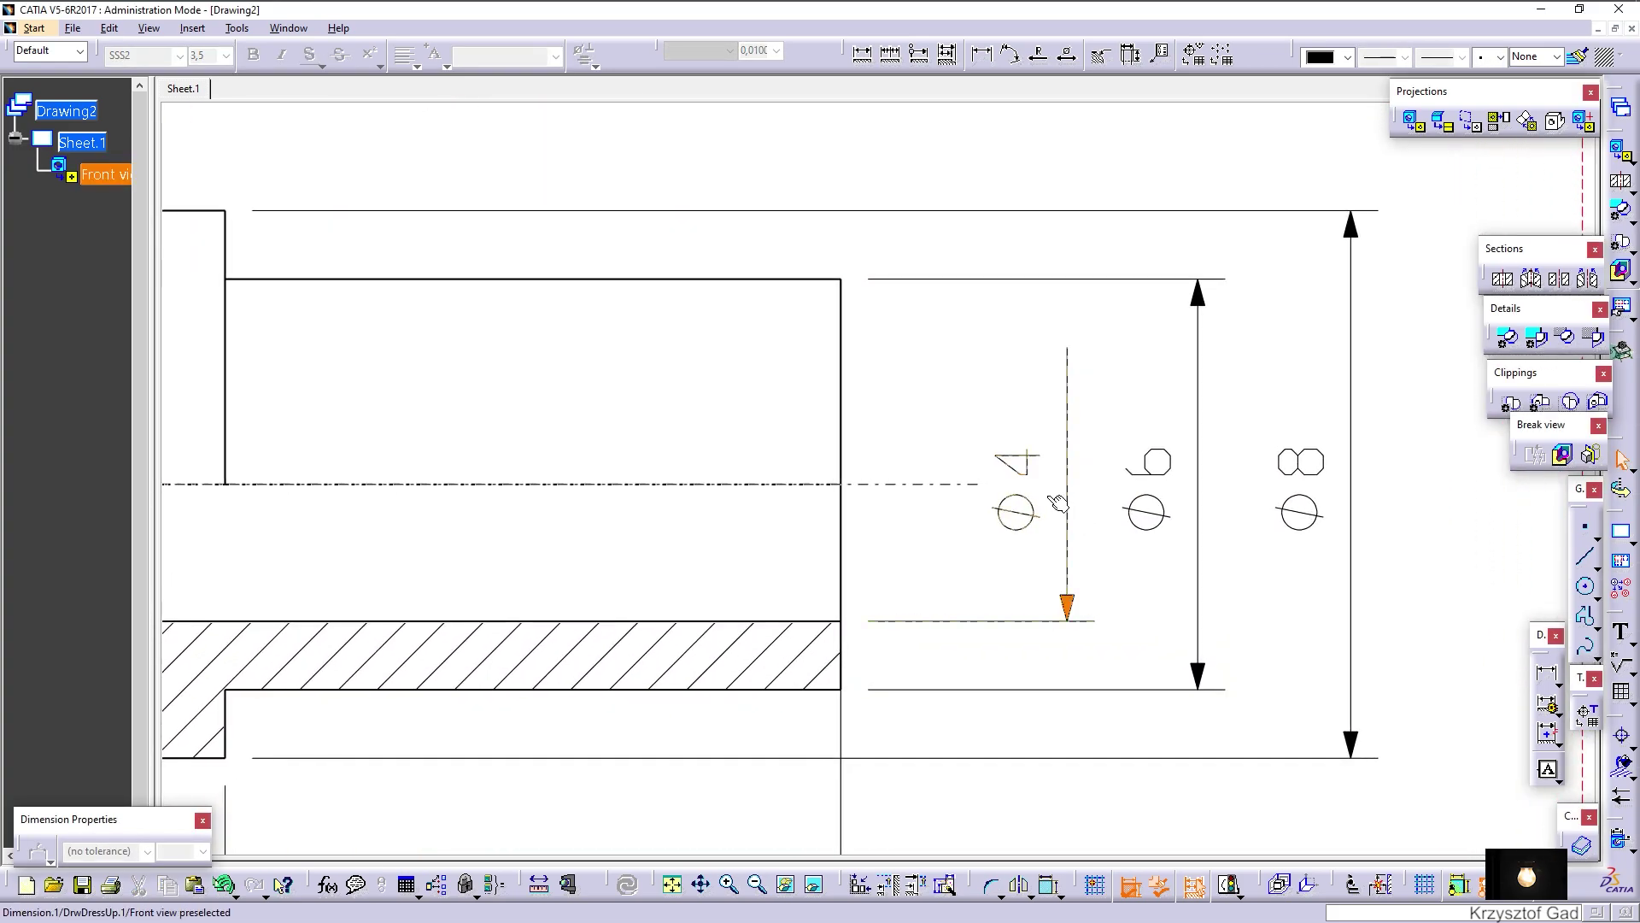
left_click(1017, 472)
middle_click_drag(1021, 493, 837, 332, "ctrl")
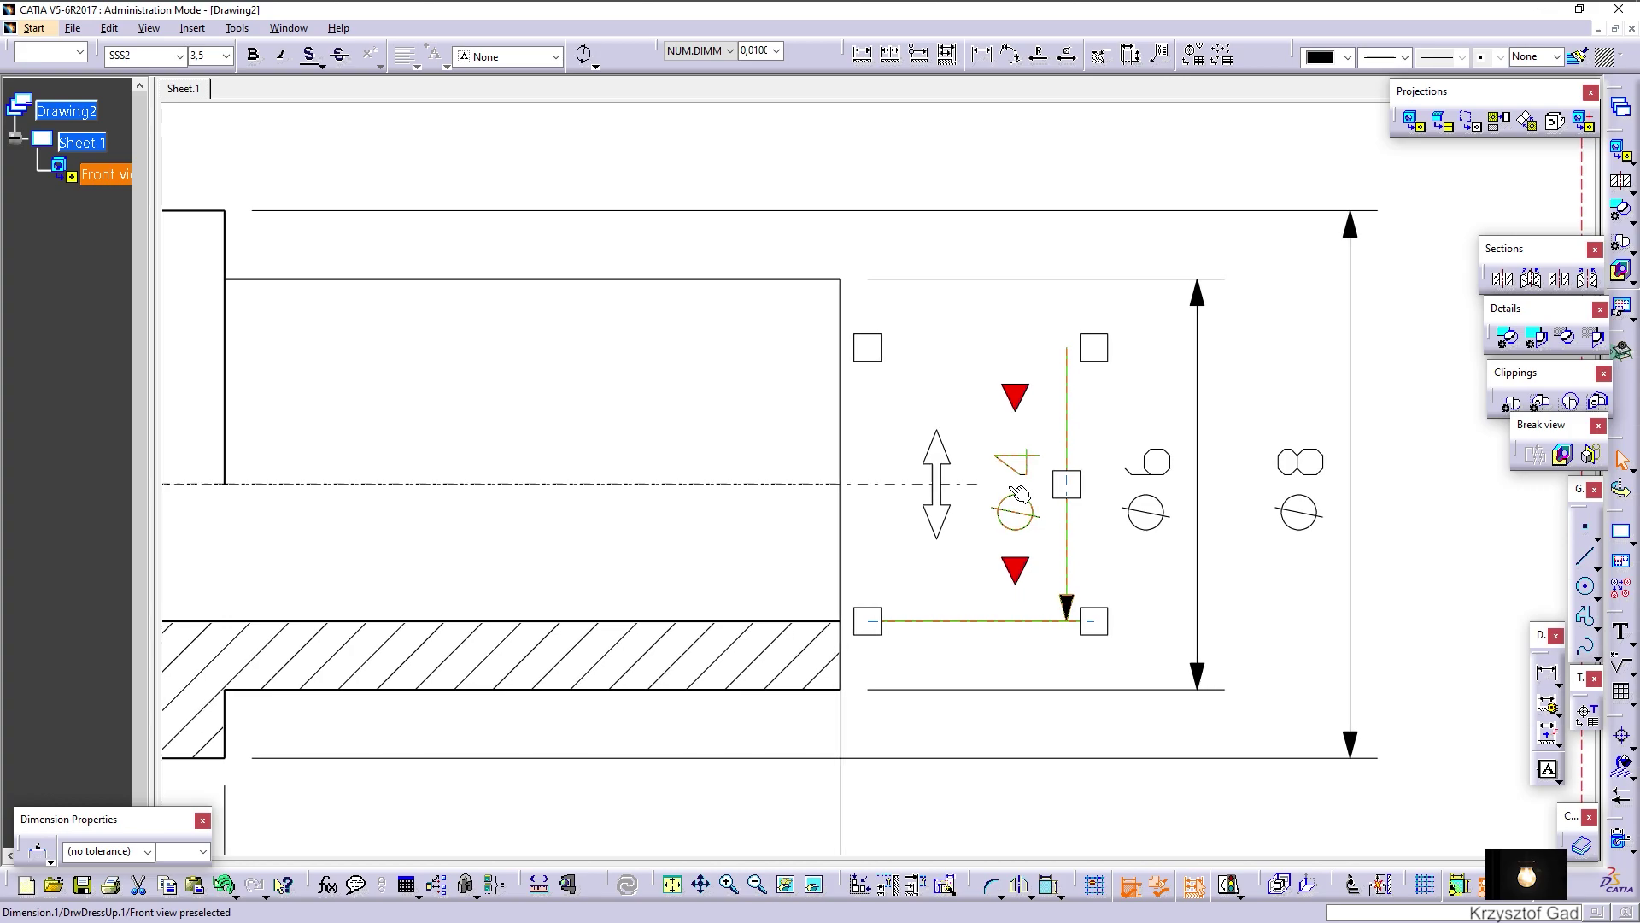
Move the front view higher up the sheet
left_click(889, 258)
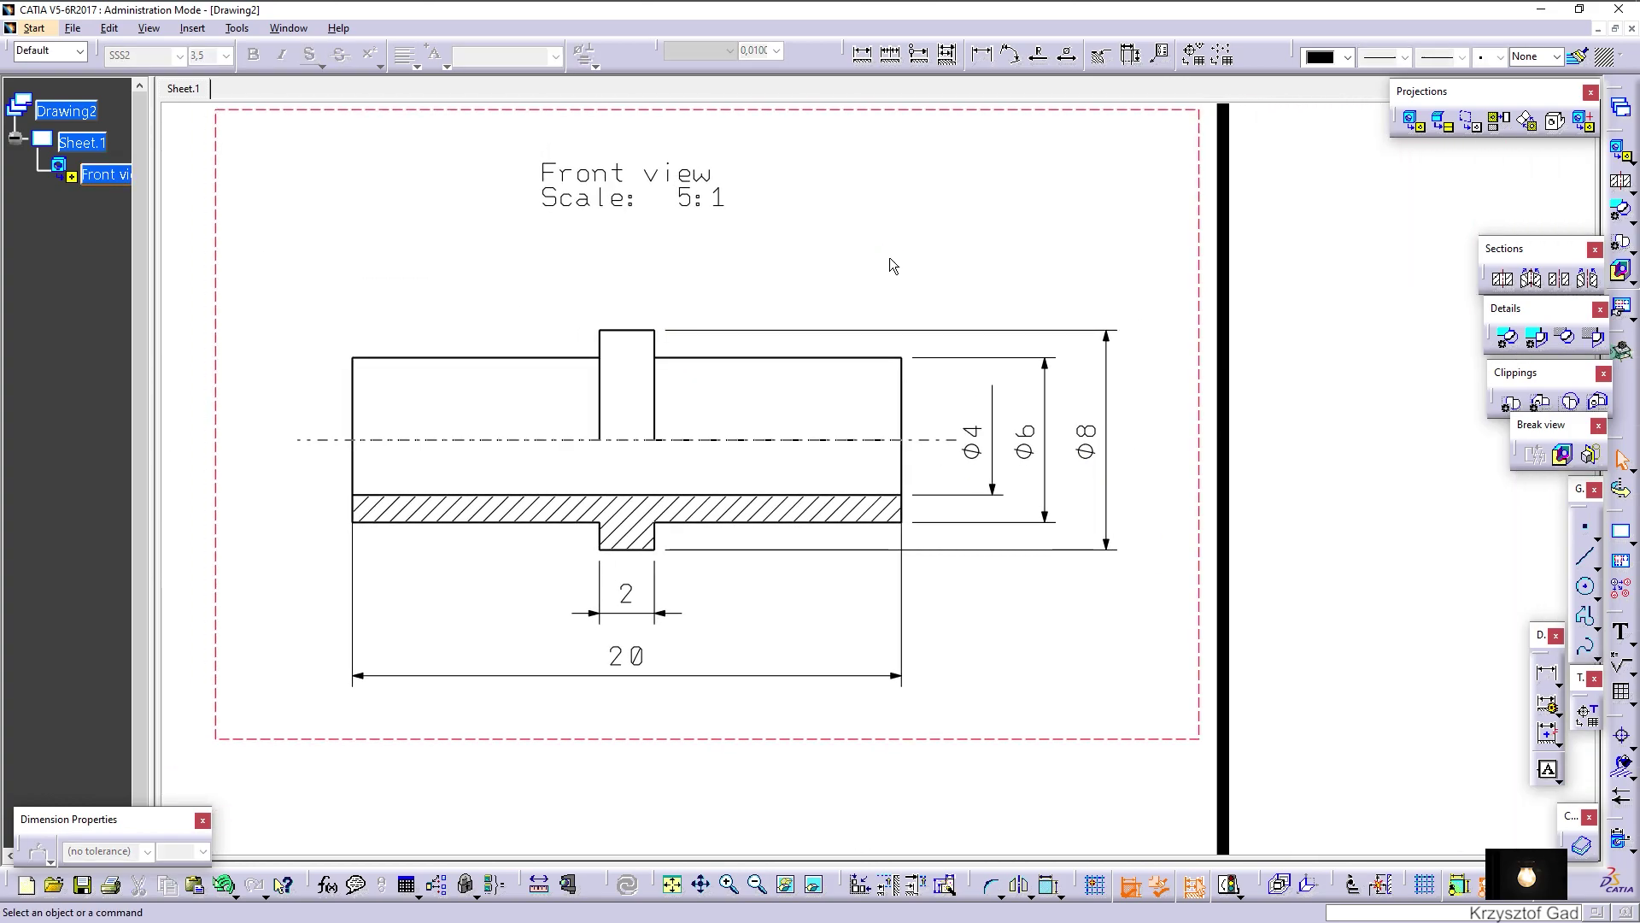
middle_click_drag(889, 258, 897, 285, "ctrl")
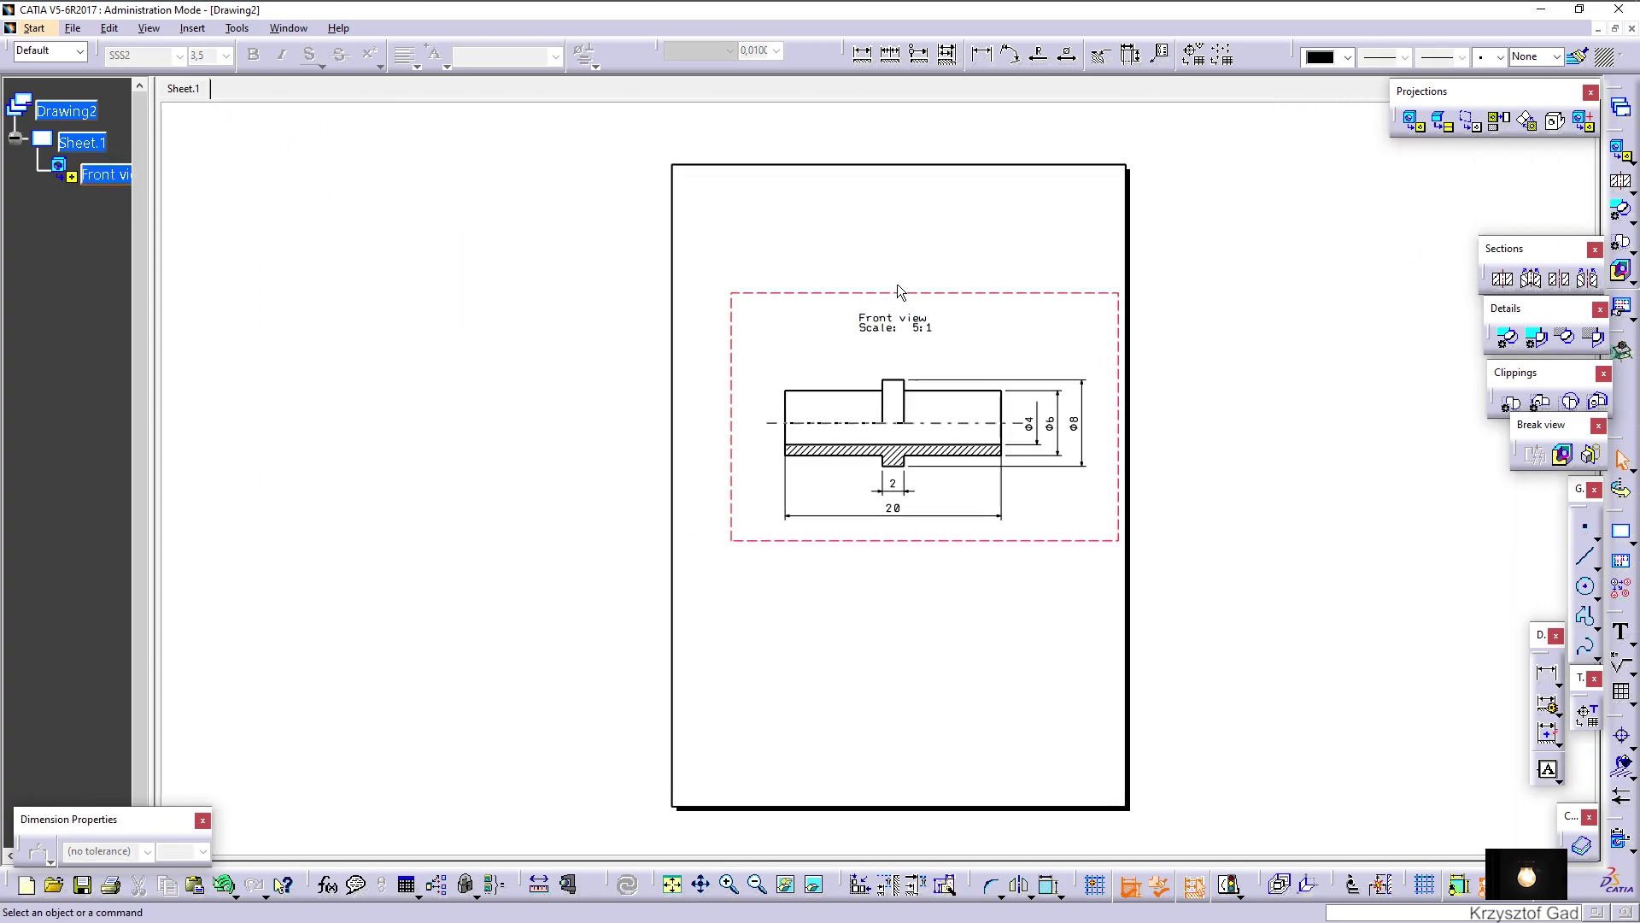
left_click_drag(898, 289, 870, 257)
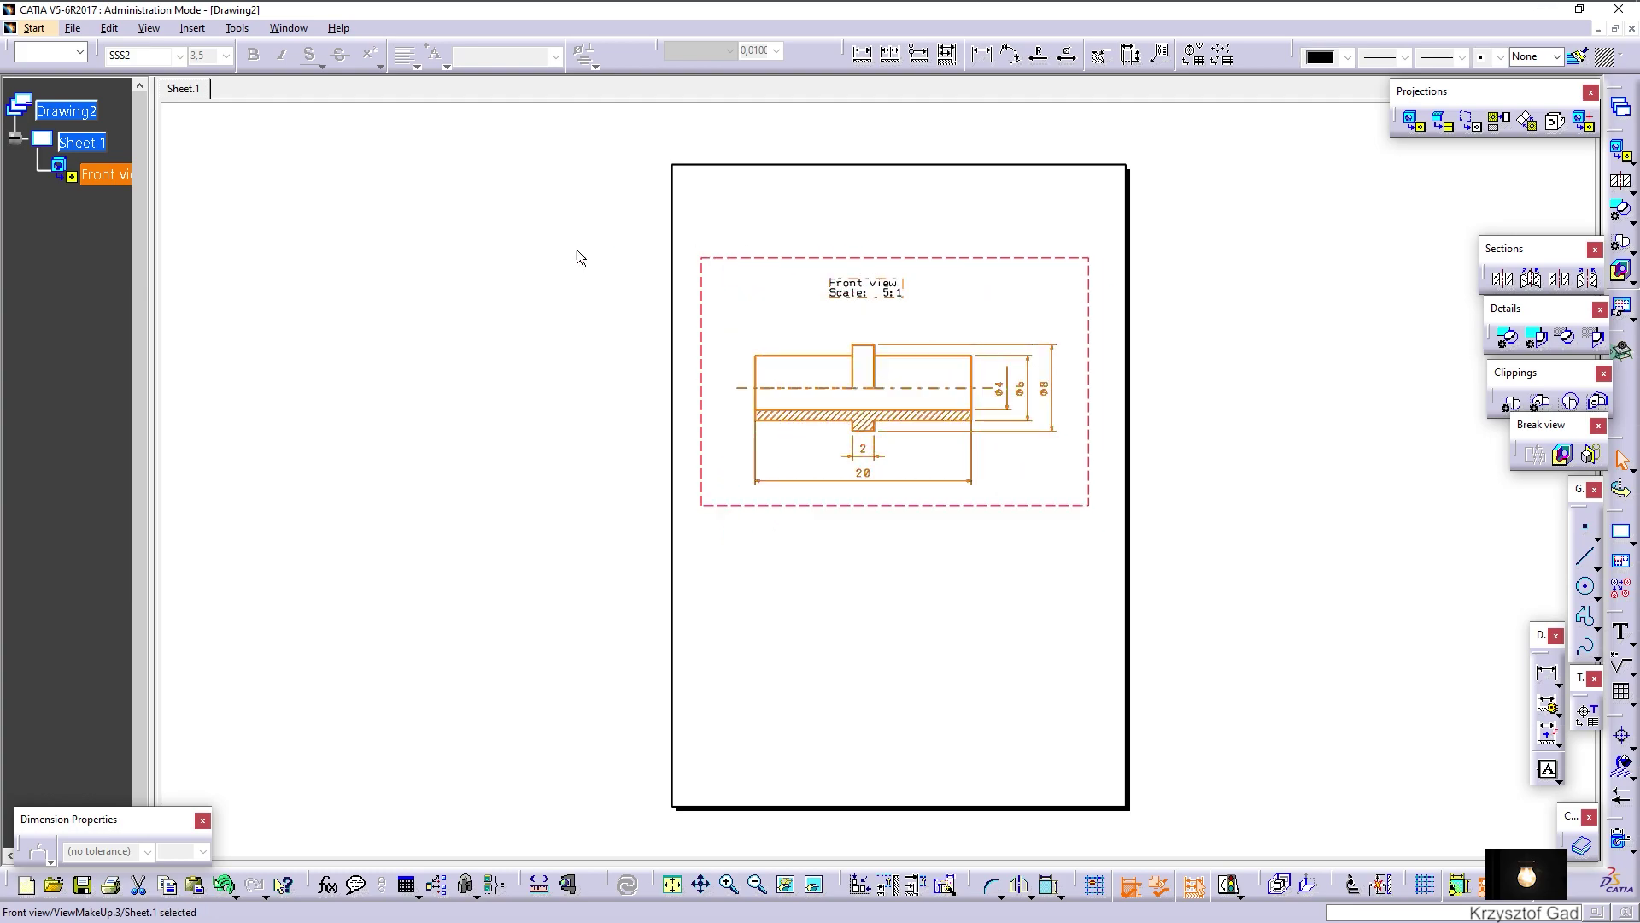
left_click(516, 331)
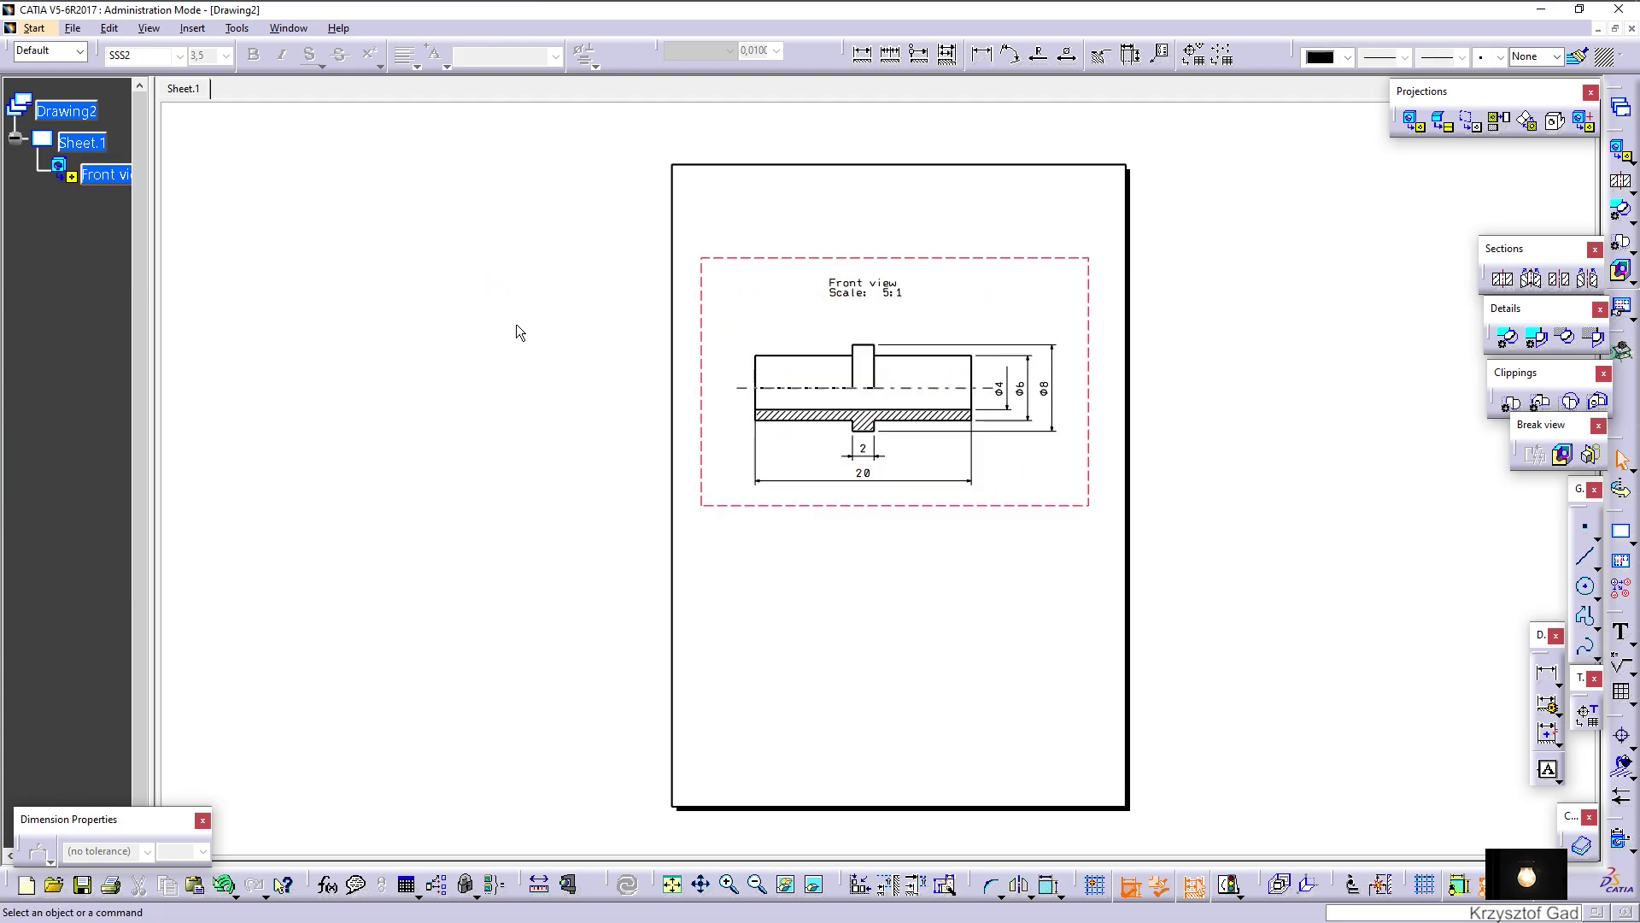
In the sheet background, create a frame and title block with drawing number Condenser Connector
left_click(116, 30)
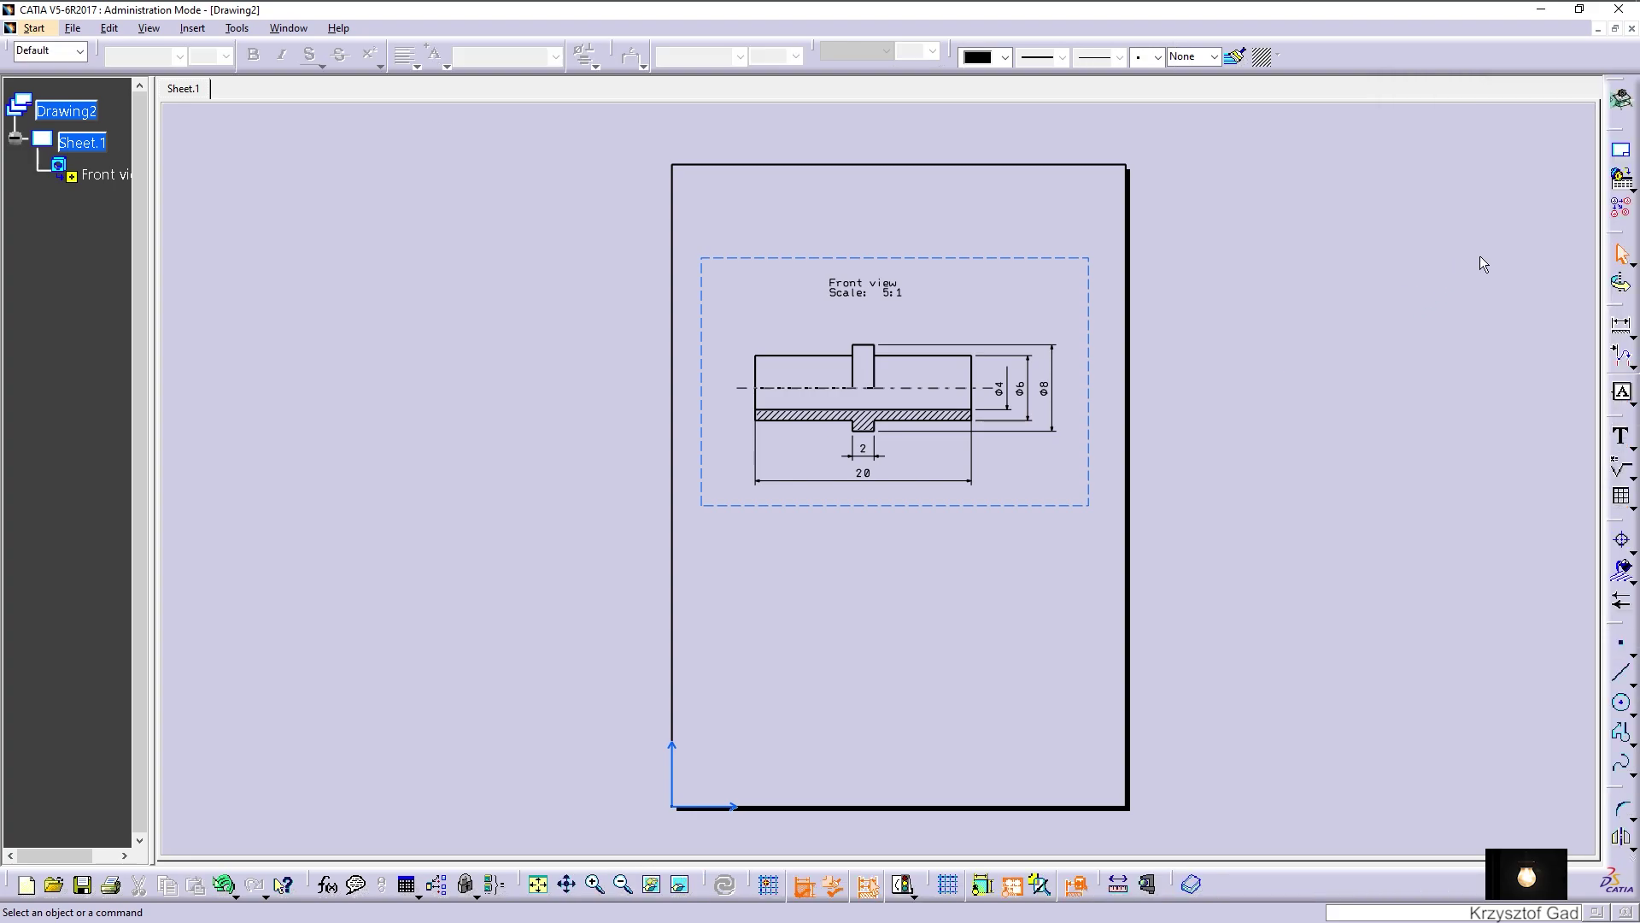
left_click(1620, 152)
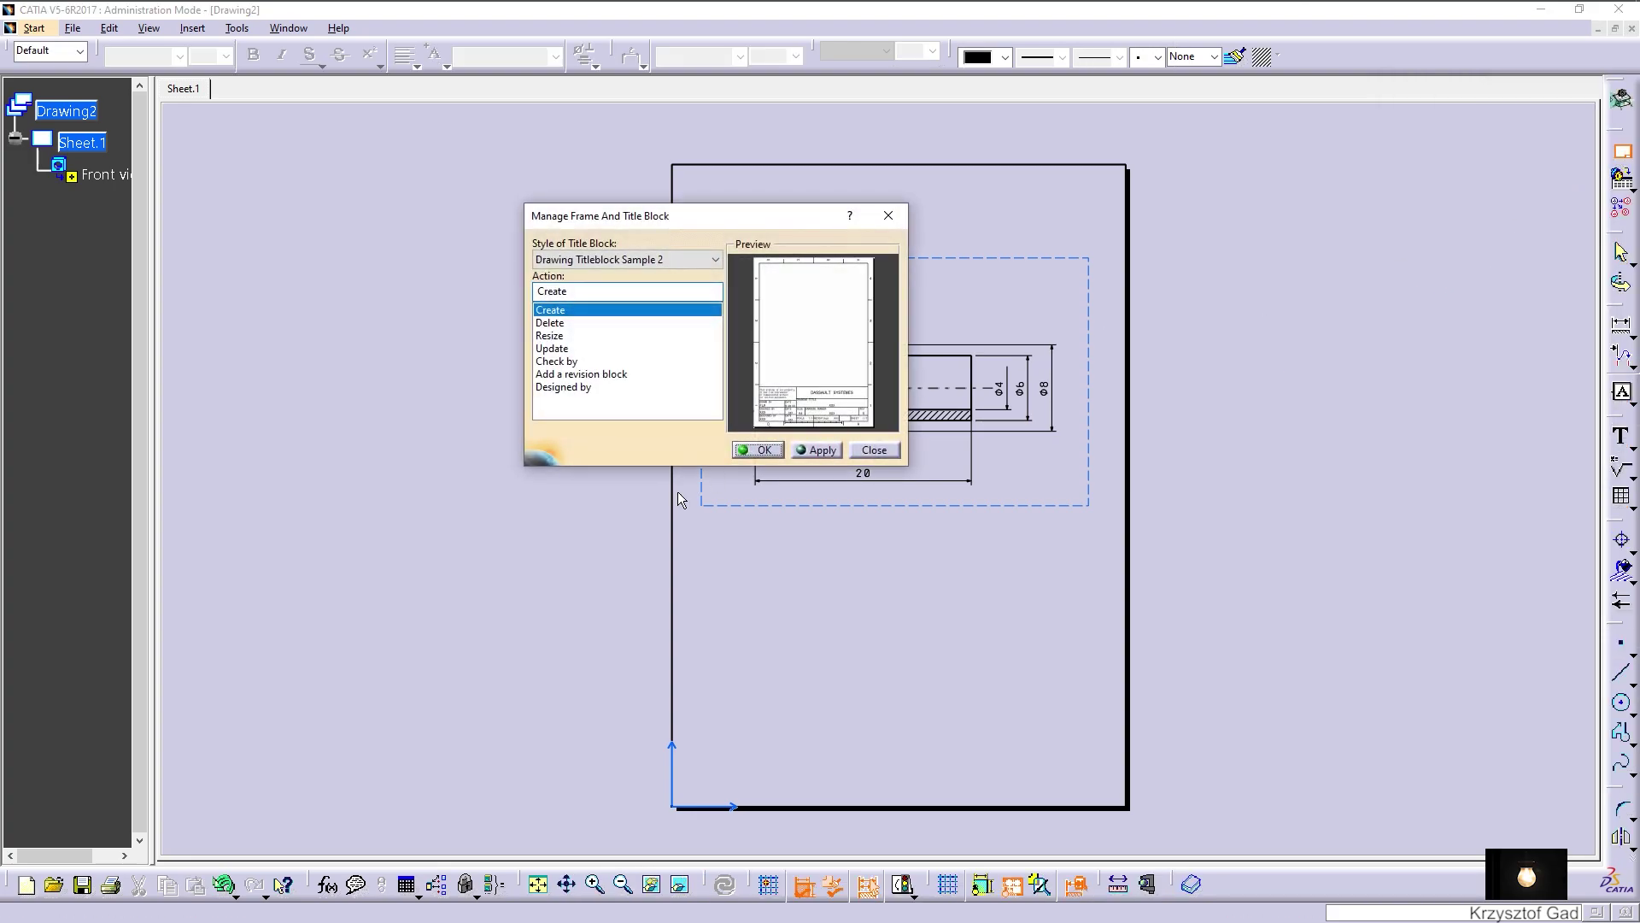
left_click(741, 451)
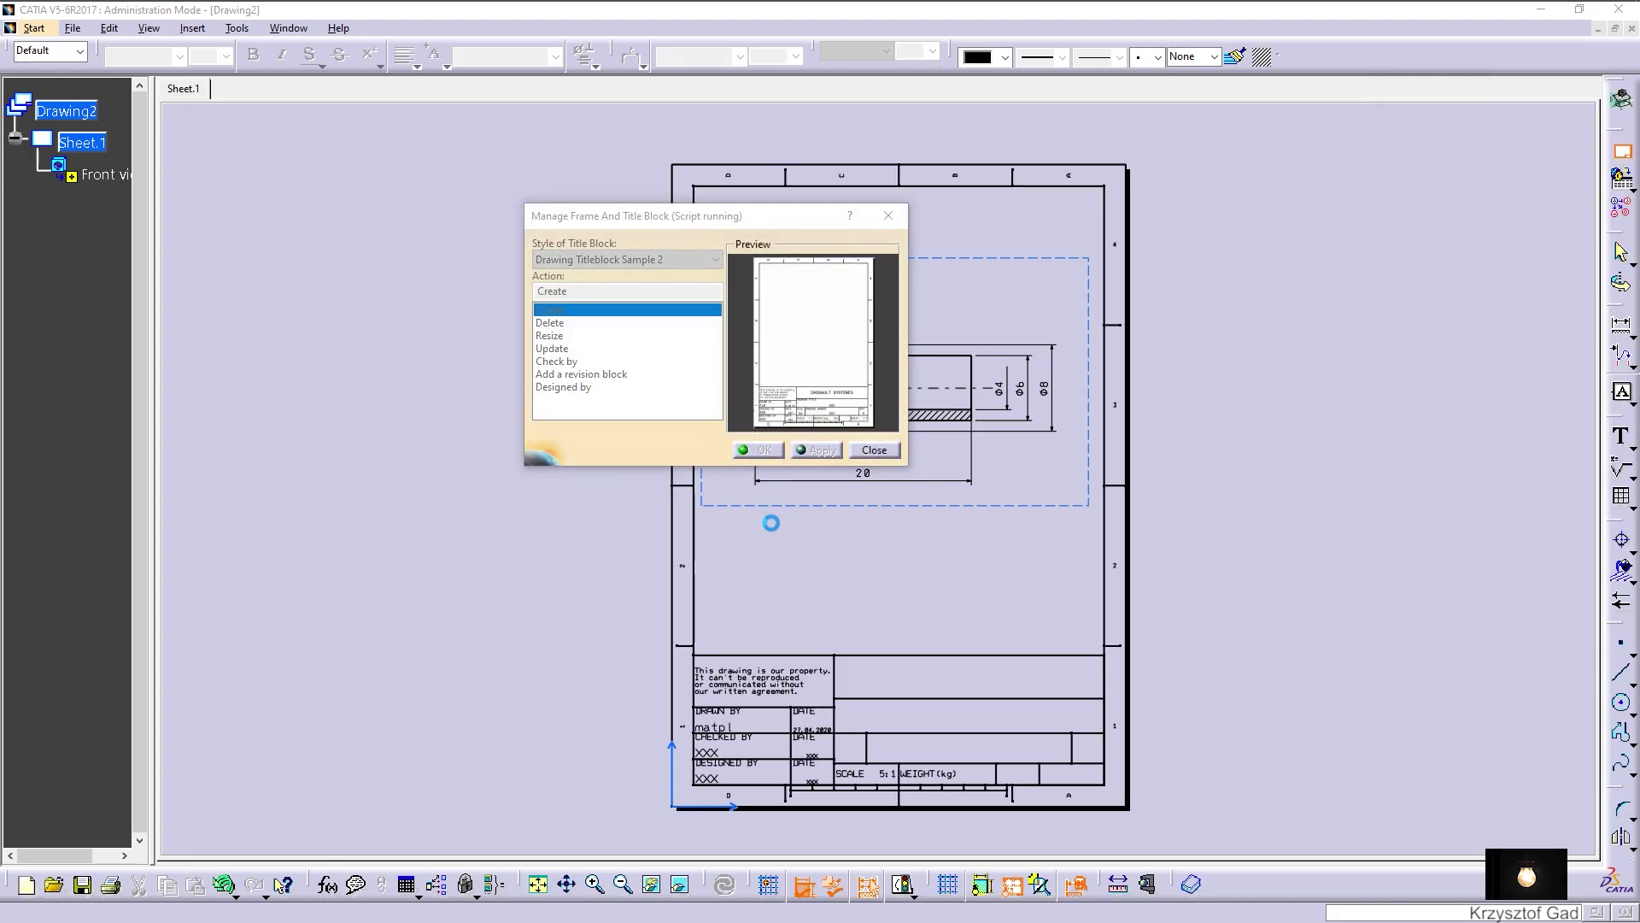
double_click(991, 758)
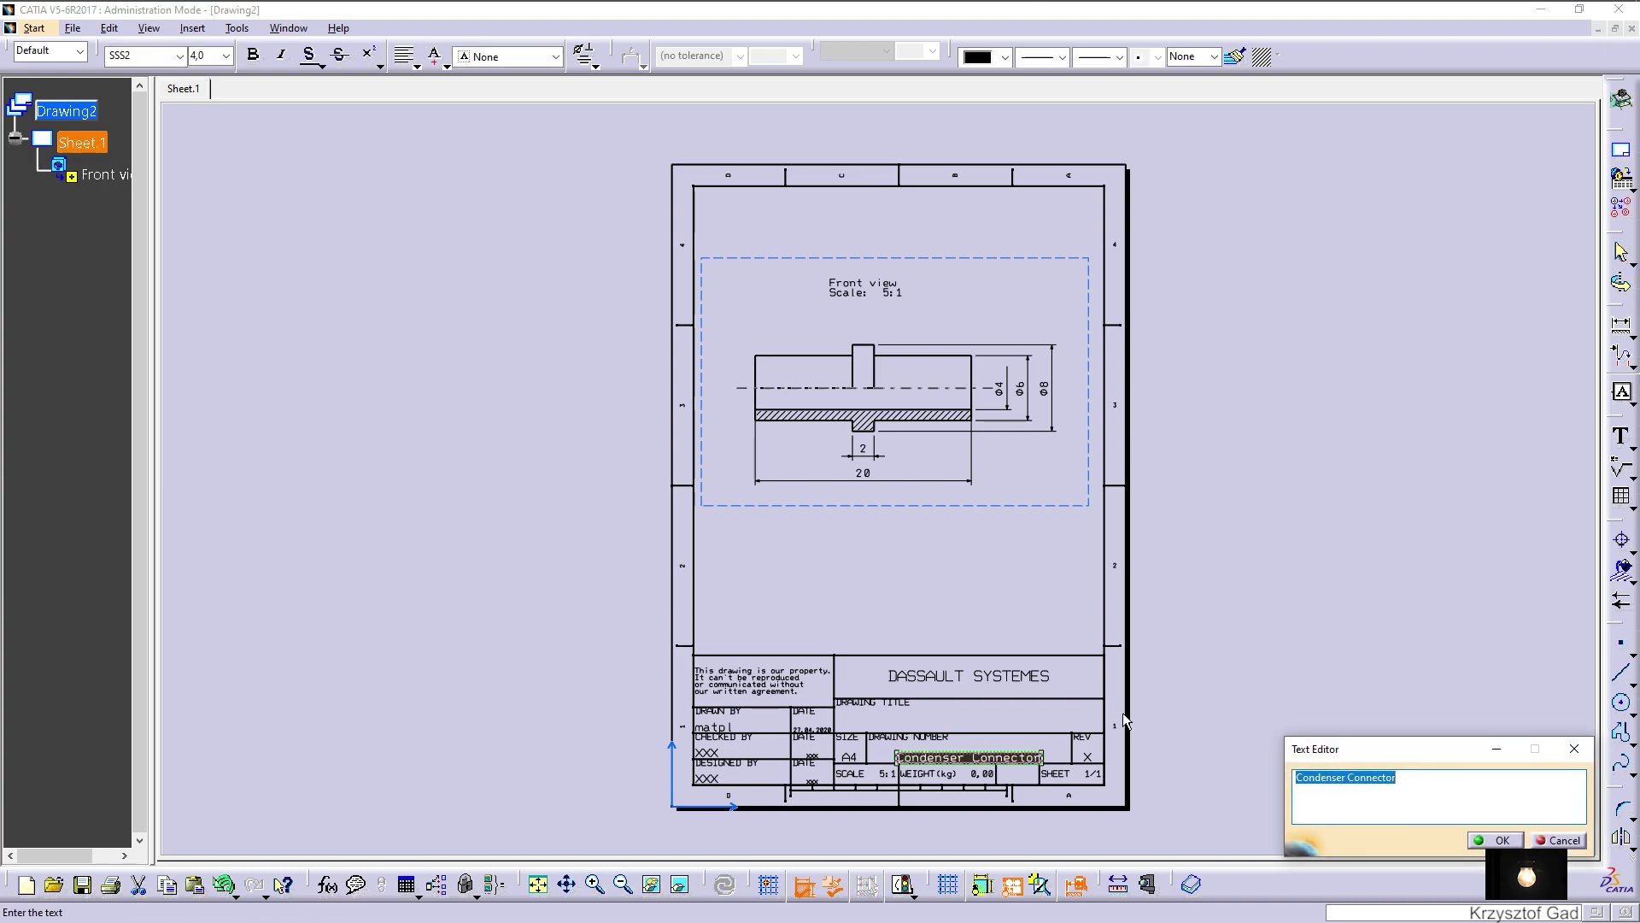
left_click(1487, 839)
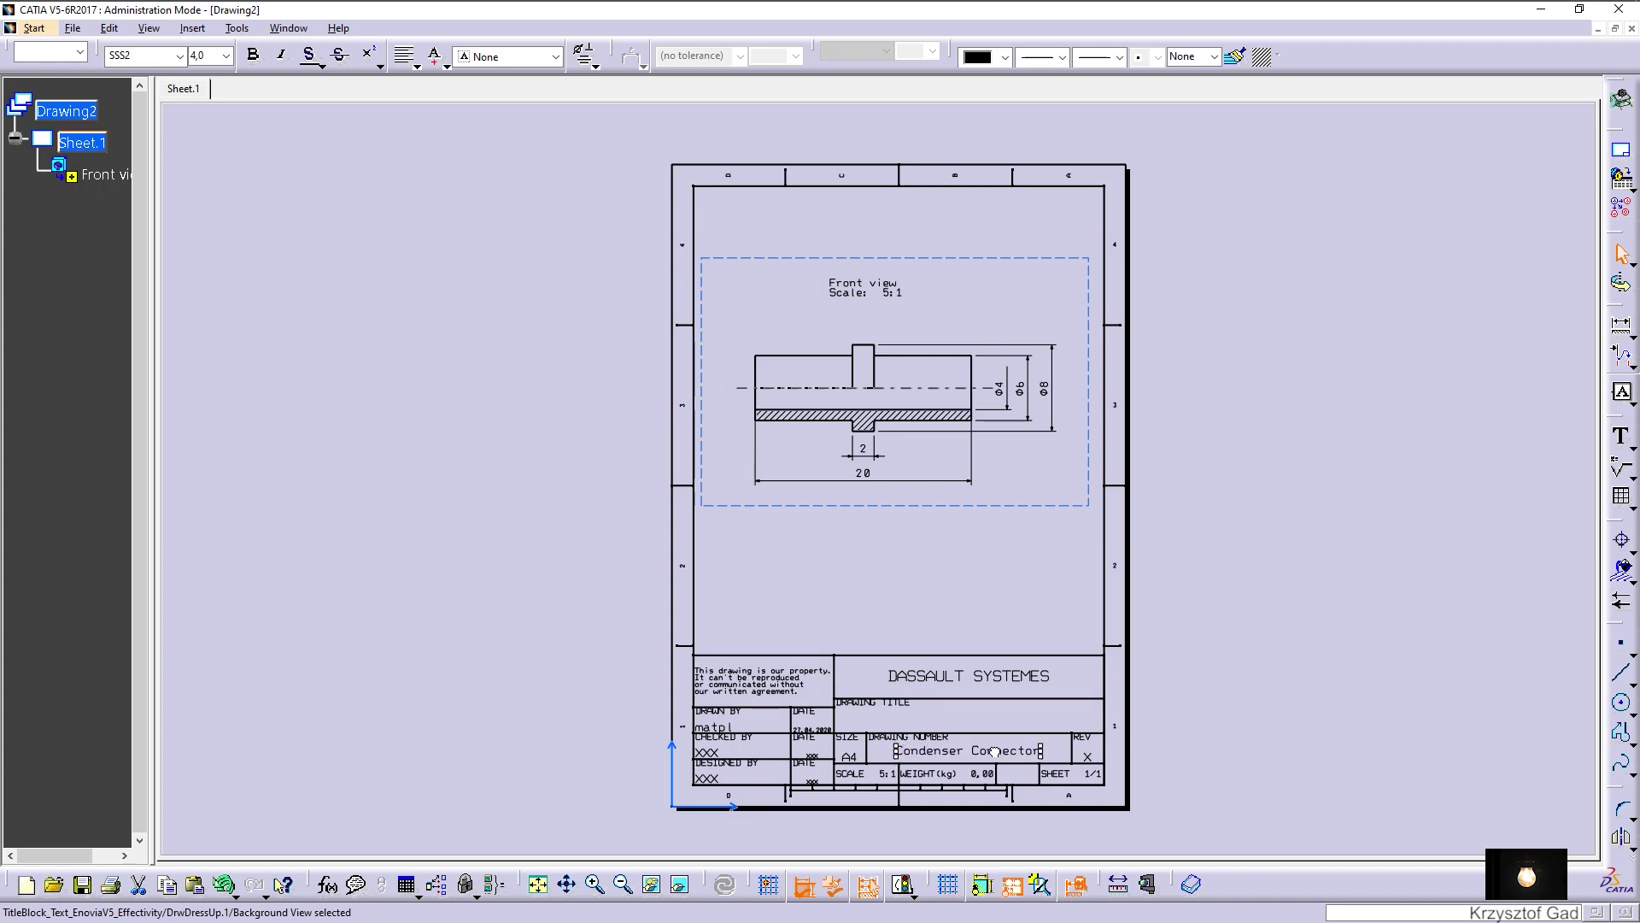
left_click(1282, 607)
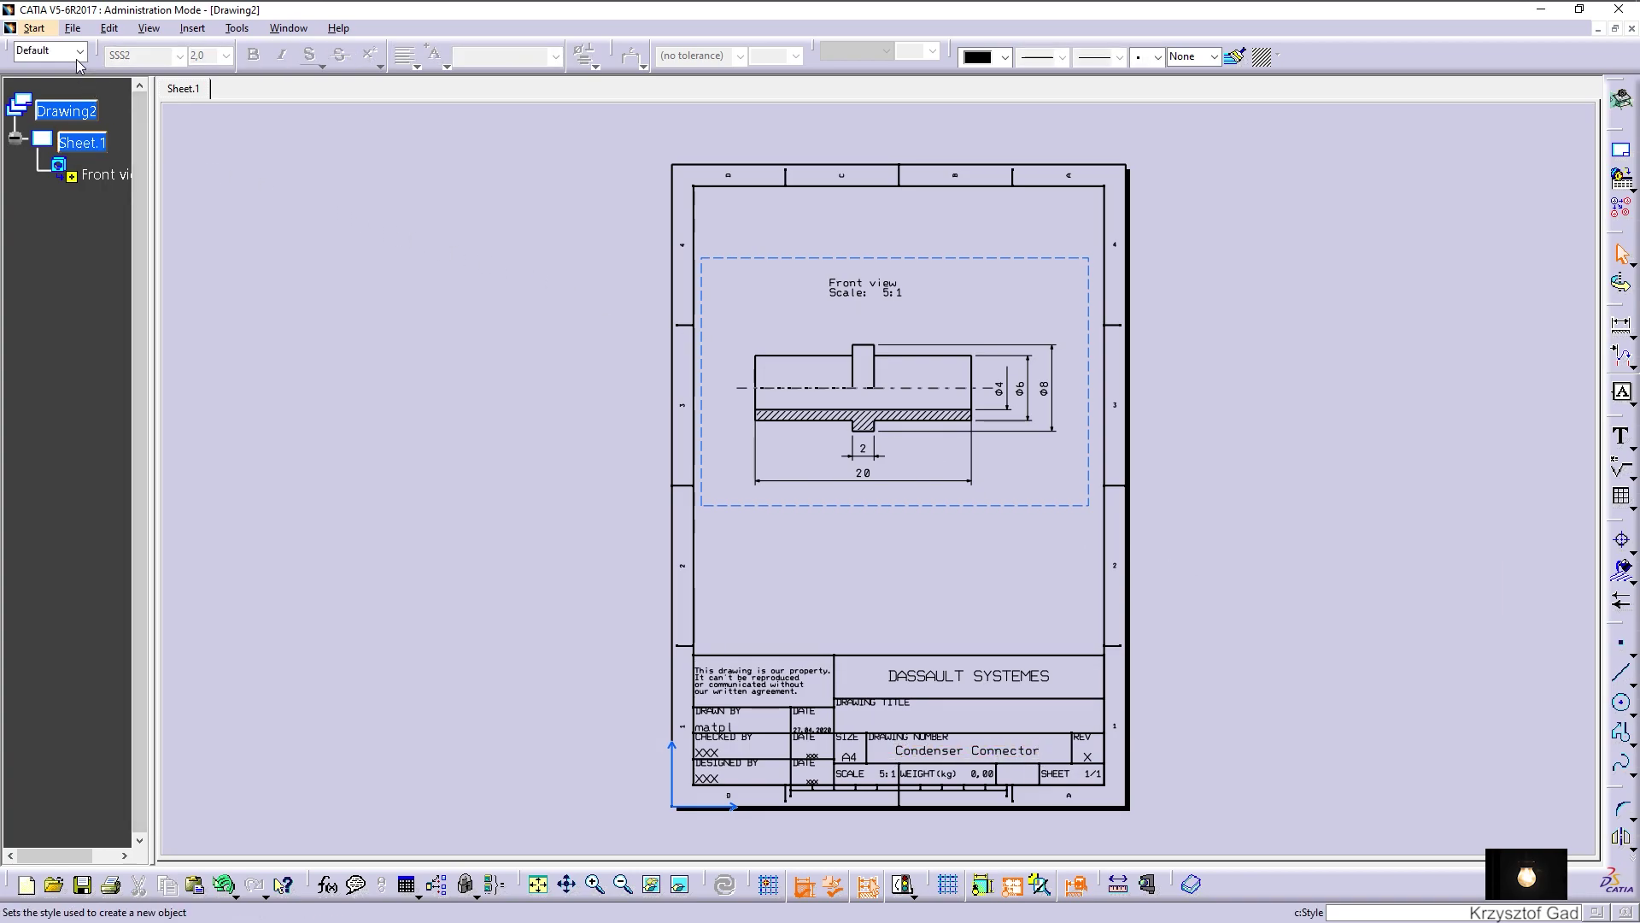
left_click(72, 29)
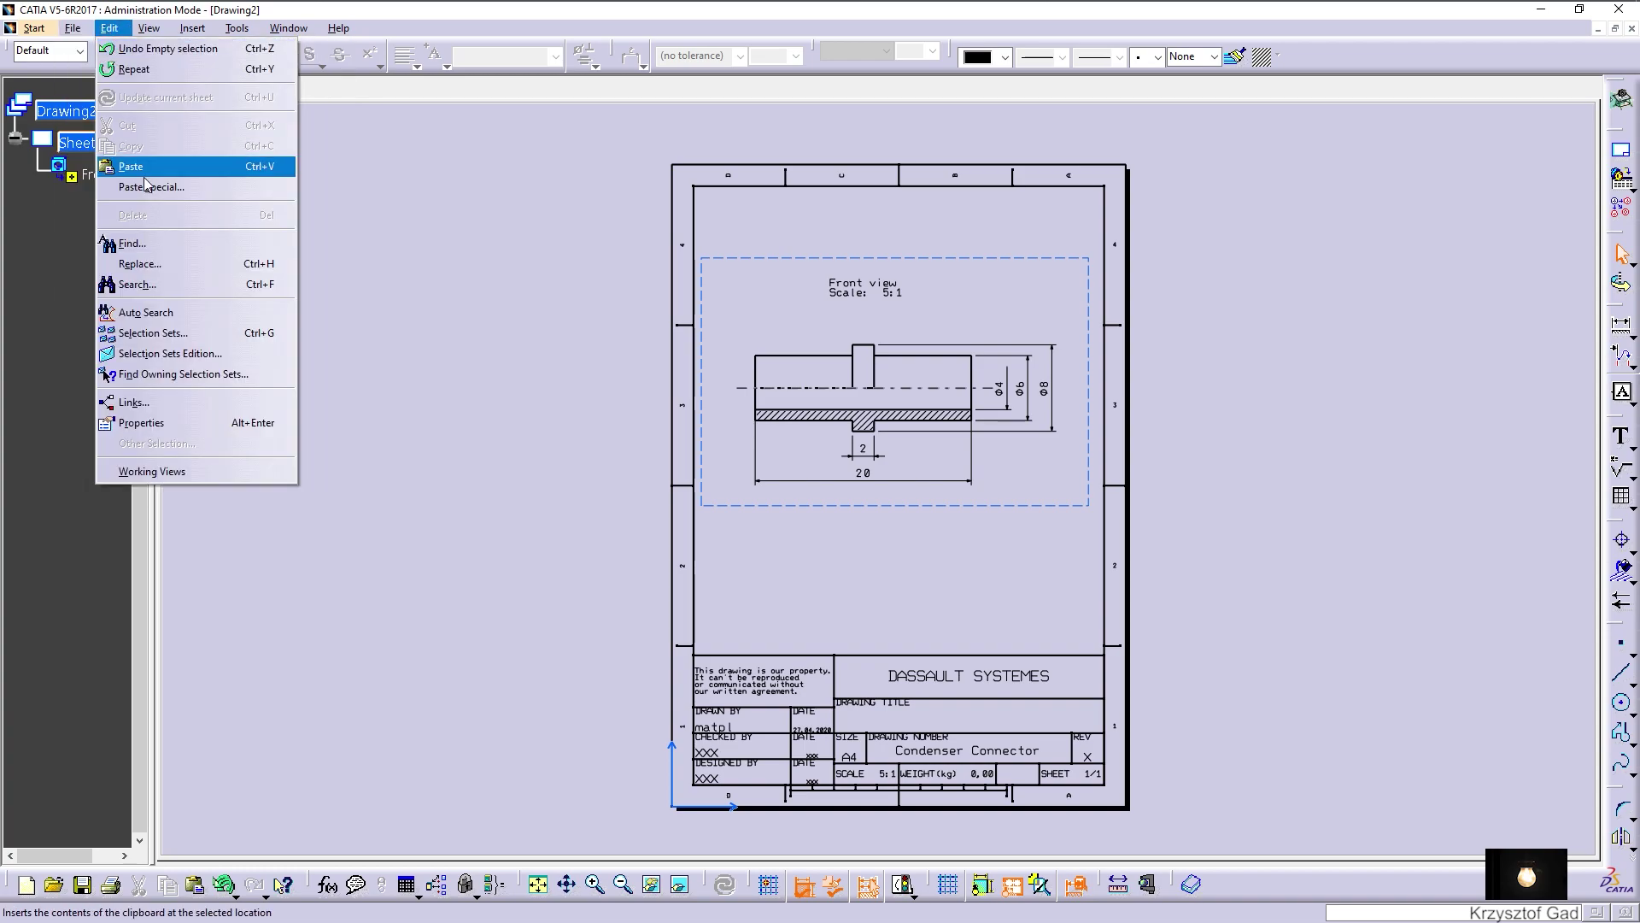
left_click(184, 473)
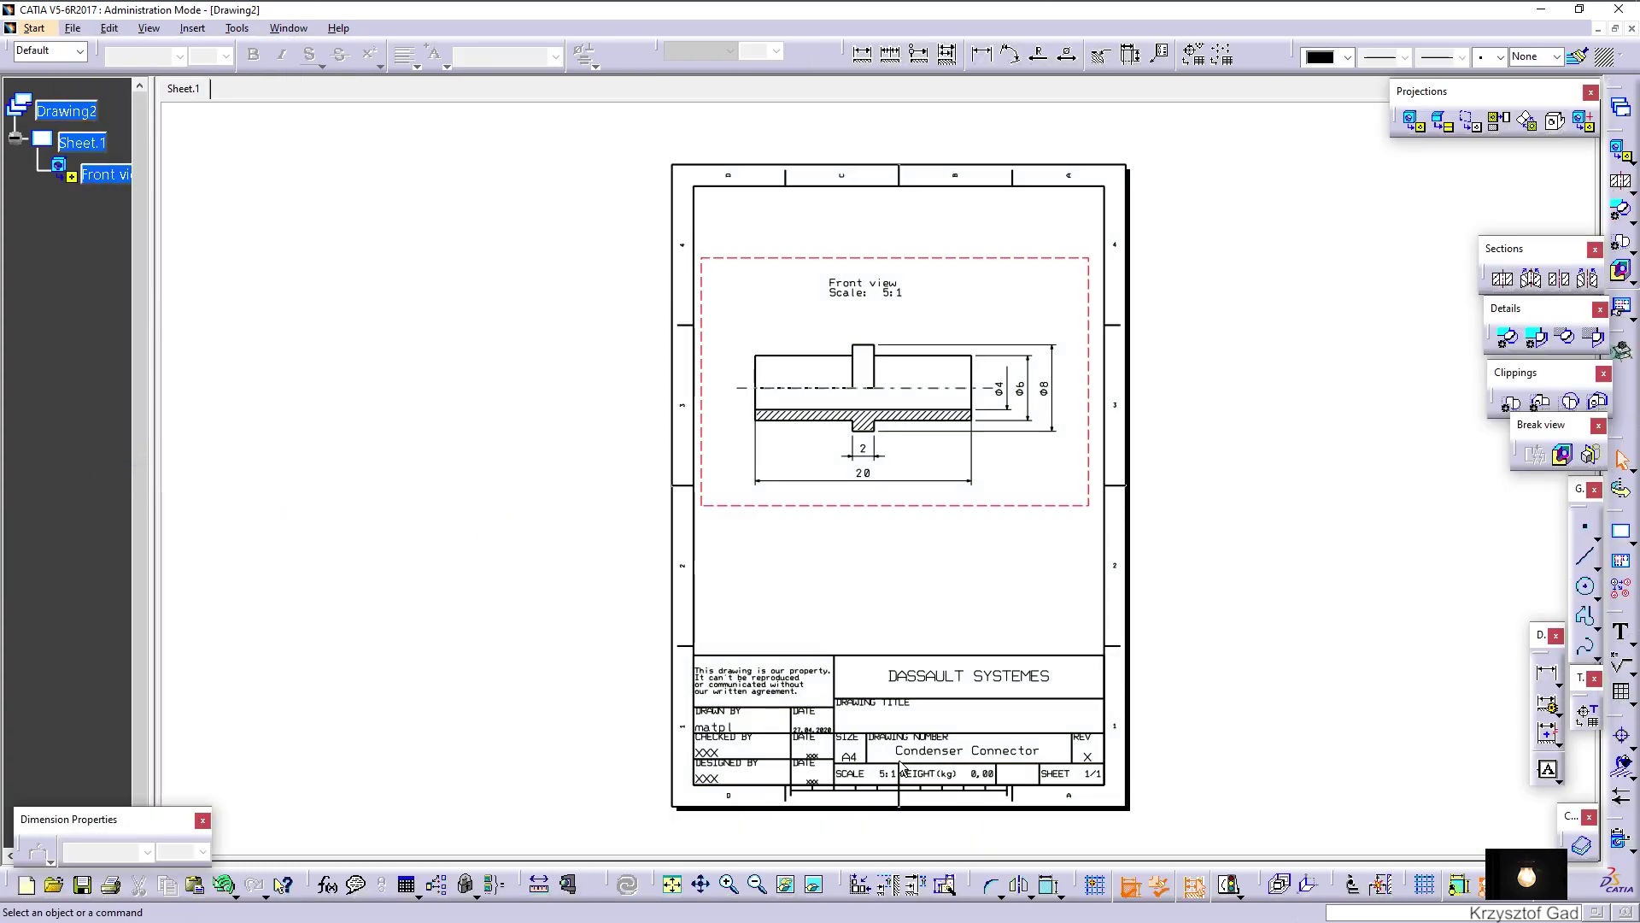
Review the finished Condenser Connector sheet, then begin a new drawing via Drafting
left_click(1488, 886)
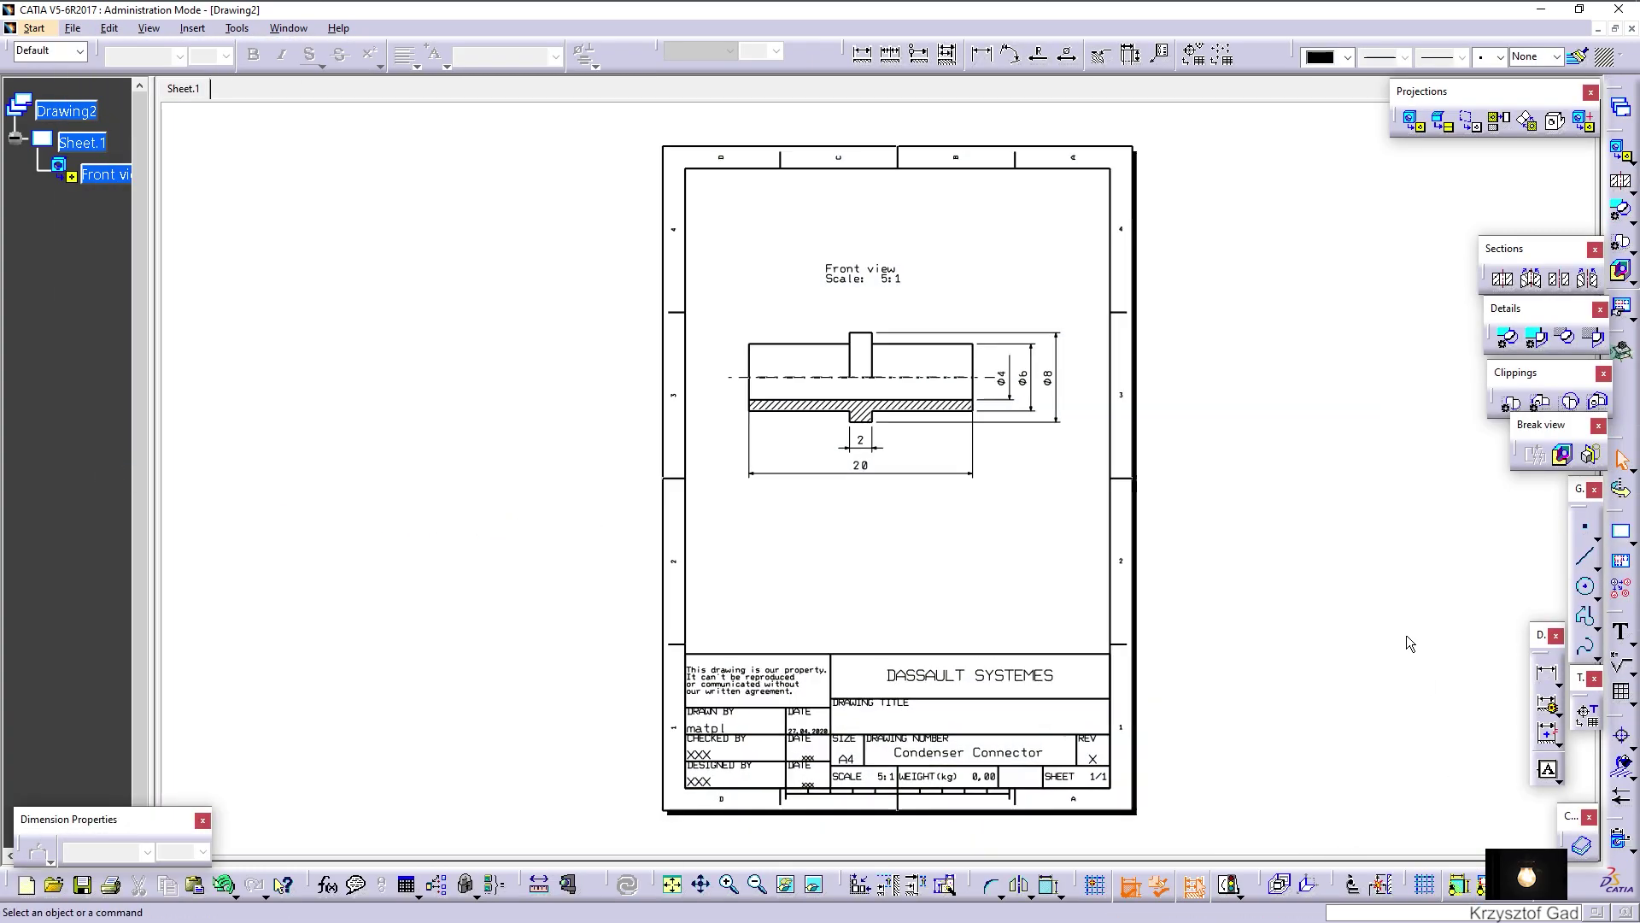
middle_click_drag(1406, 634, 1392, 624, "ctrl")
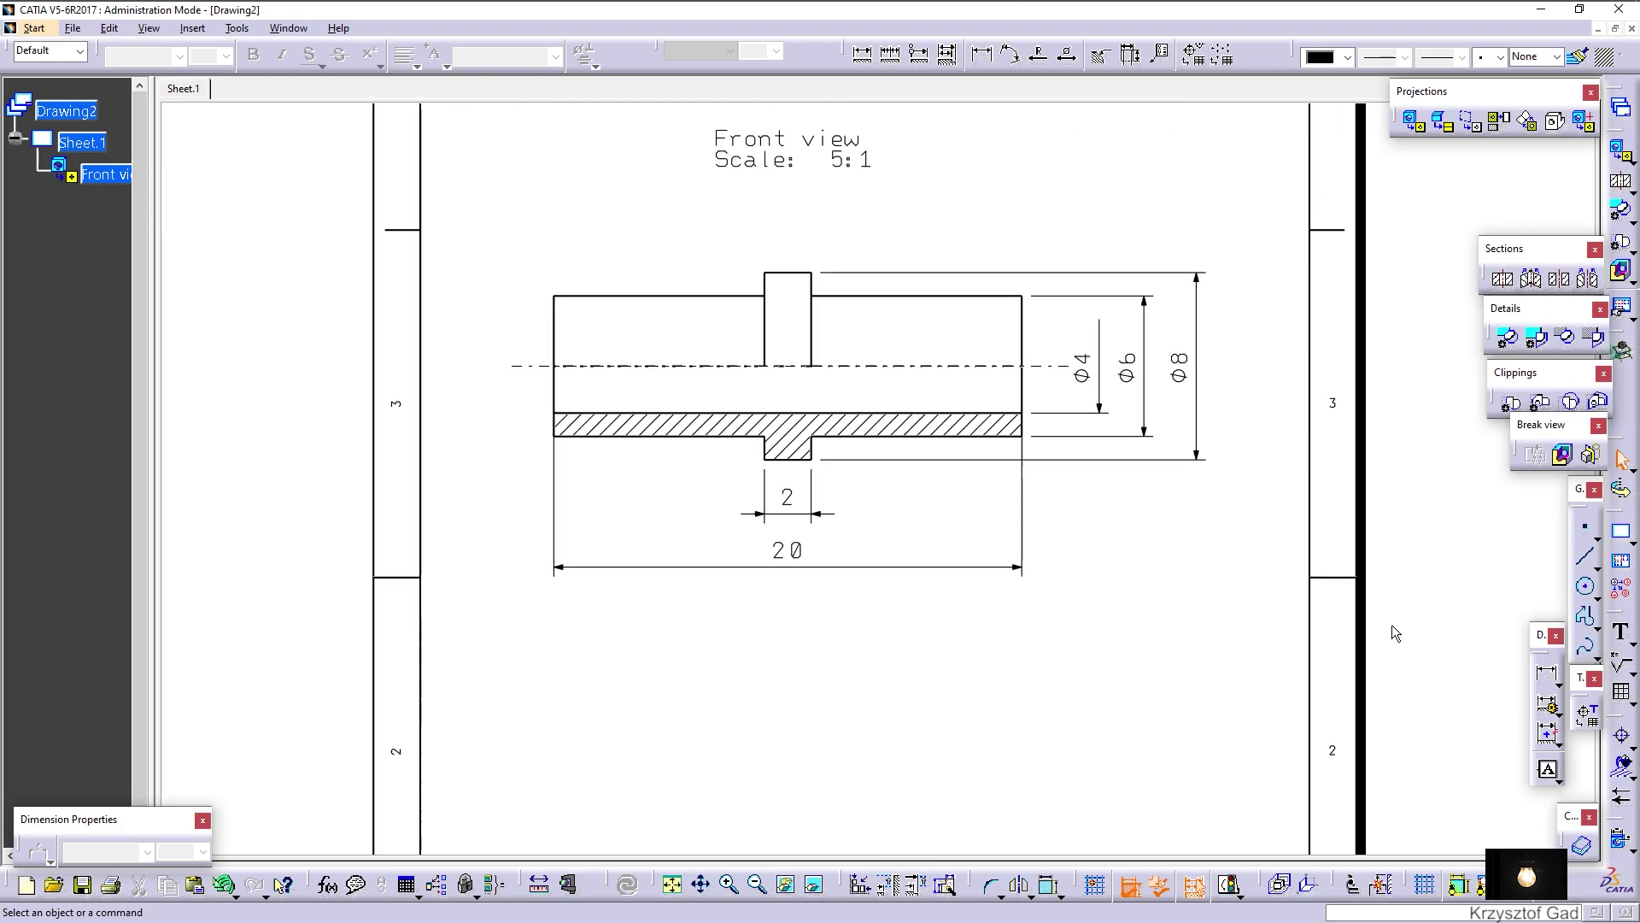
middle_click_drag(1392, 624, 1279, 647, "ctrl")
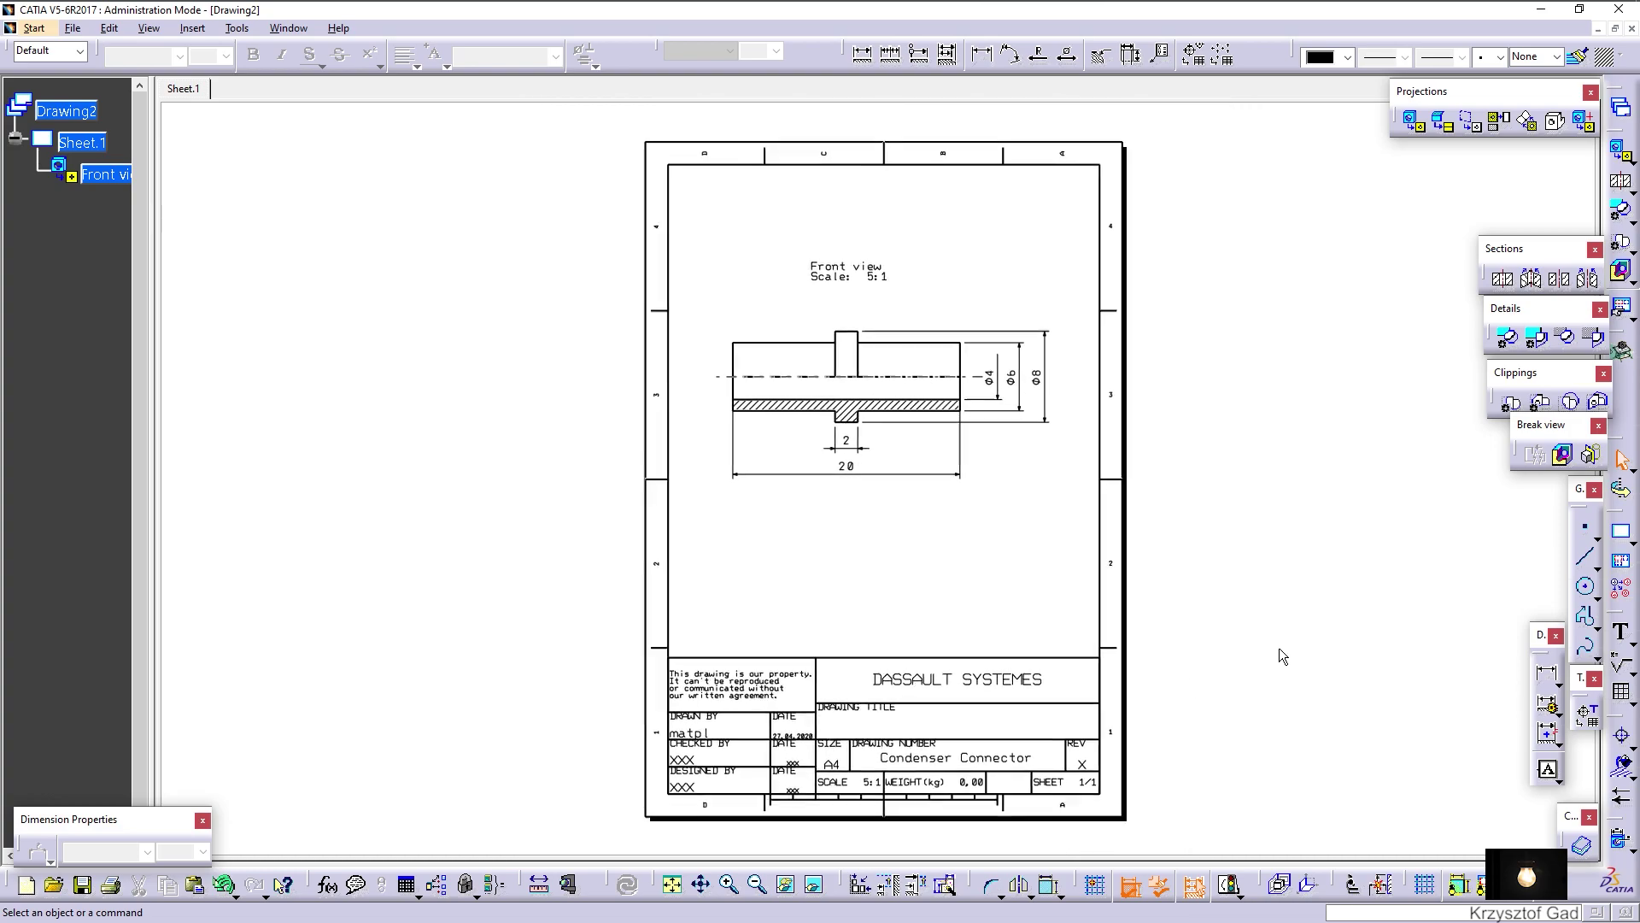
middle_click_drag(1280, 649, 548, 723, "ctrl")
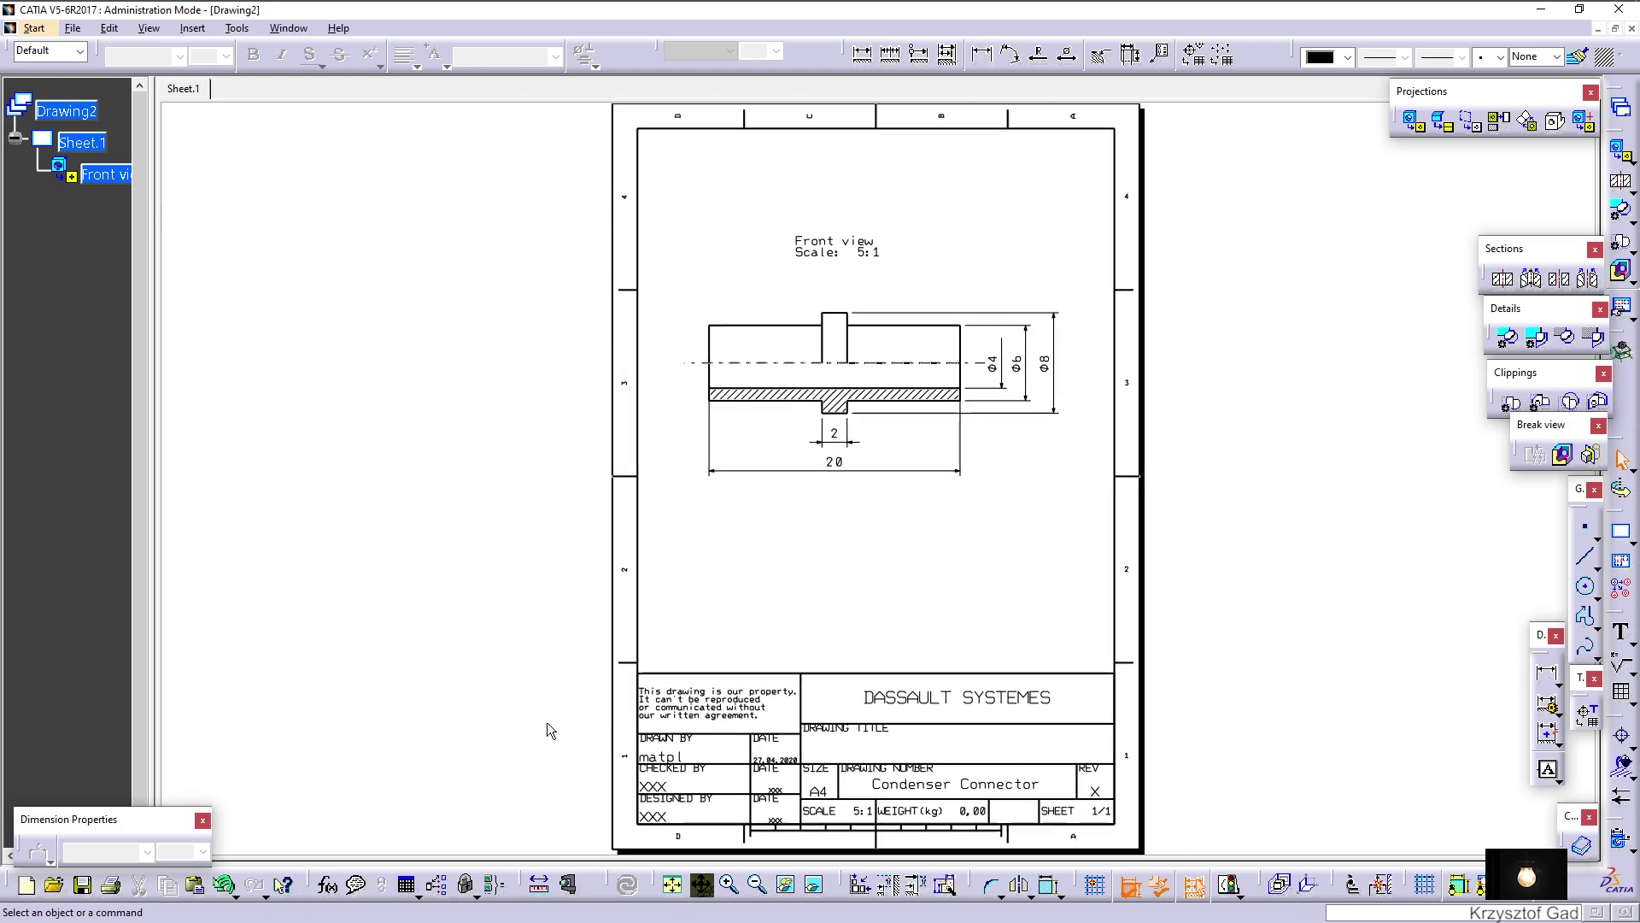
left_click(35, 28)
left_click(59, 119)
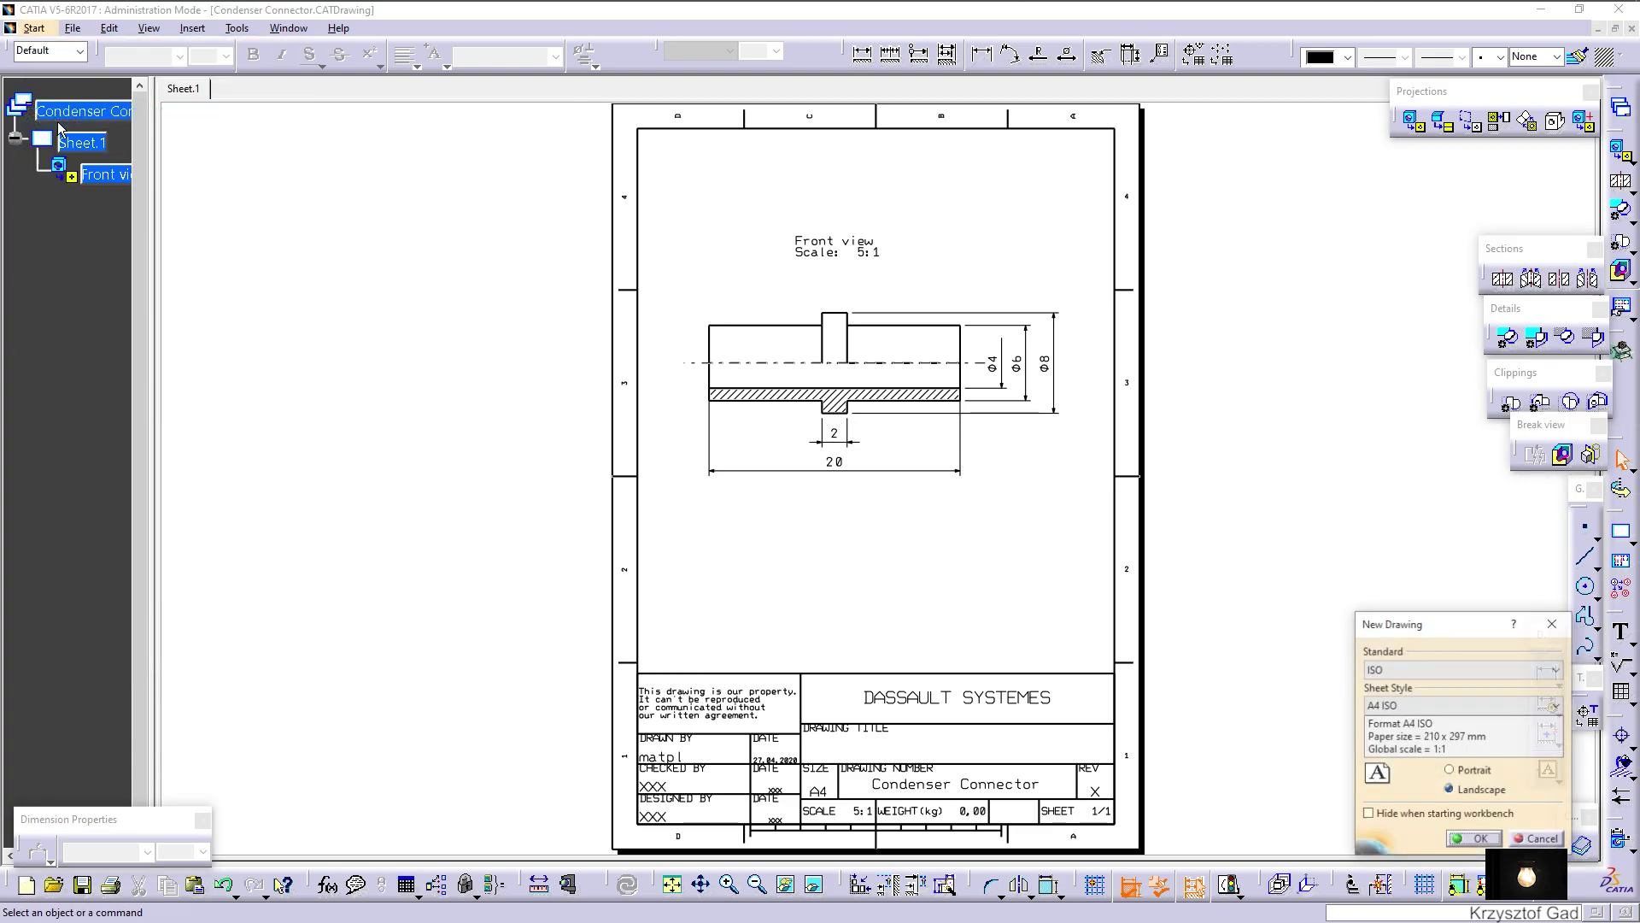
Create blank A4 ISO portrait Drawing3, adjust Sheet.1's scale, and start a front view
left_click(1482, 838)
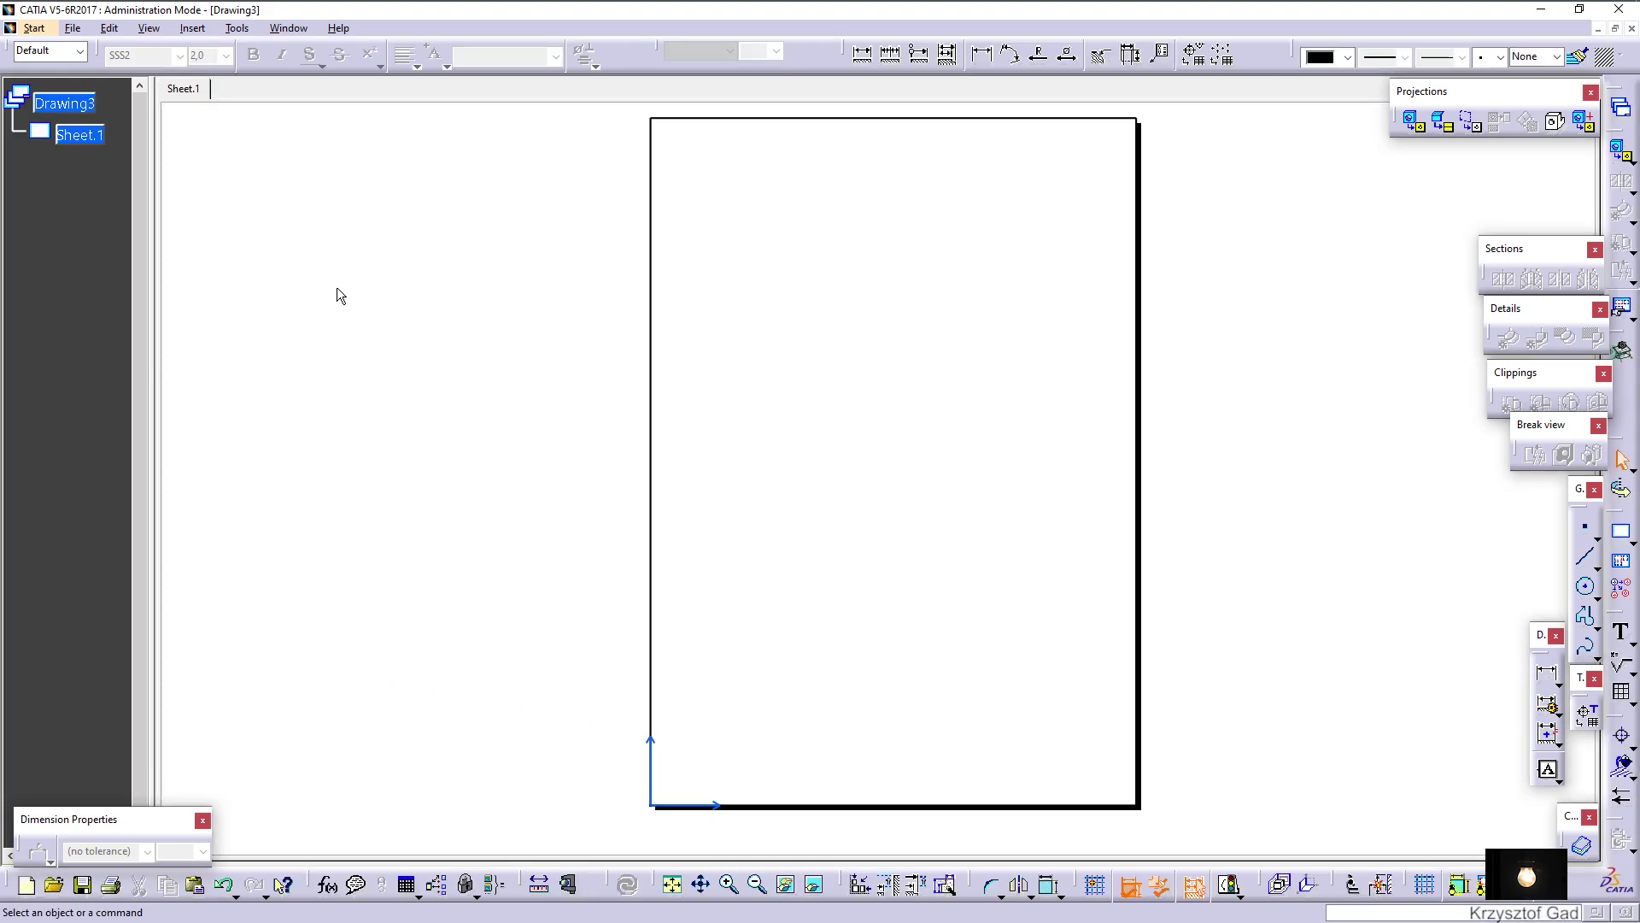
right_click(81, 134)
left_click(139, 272)
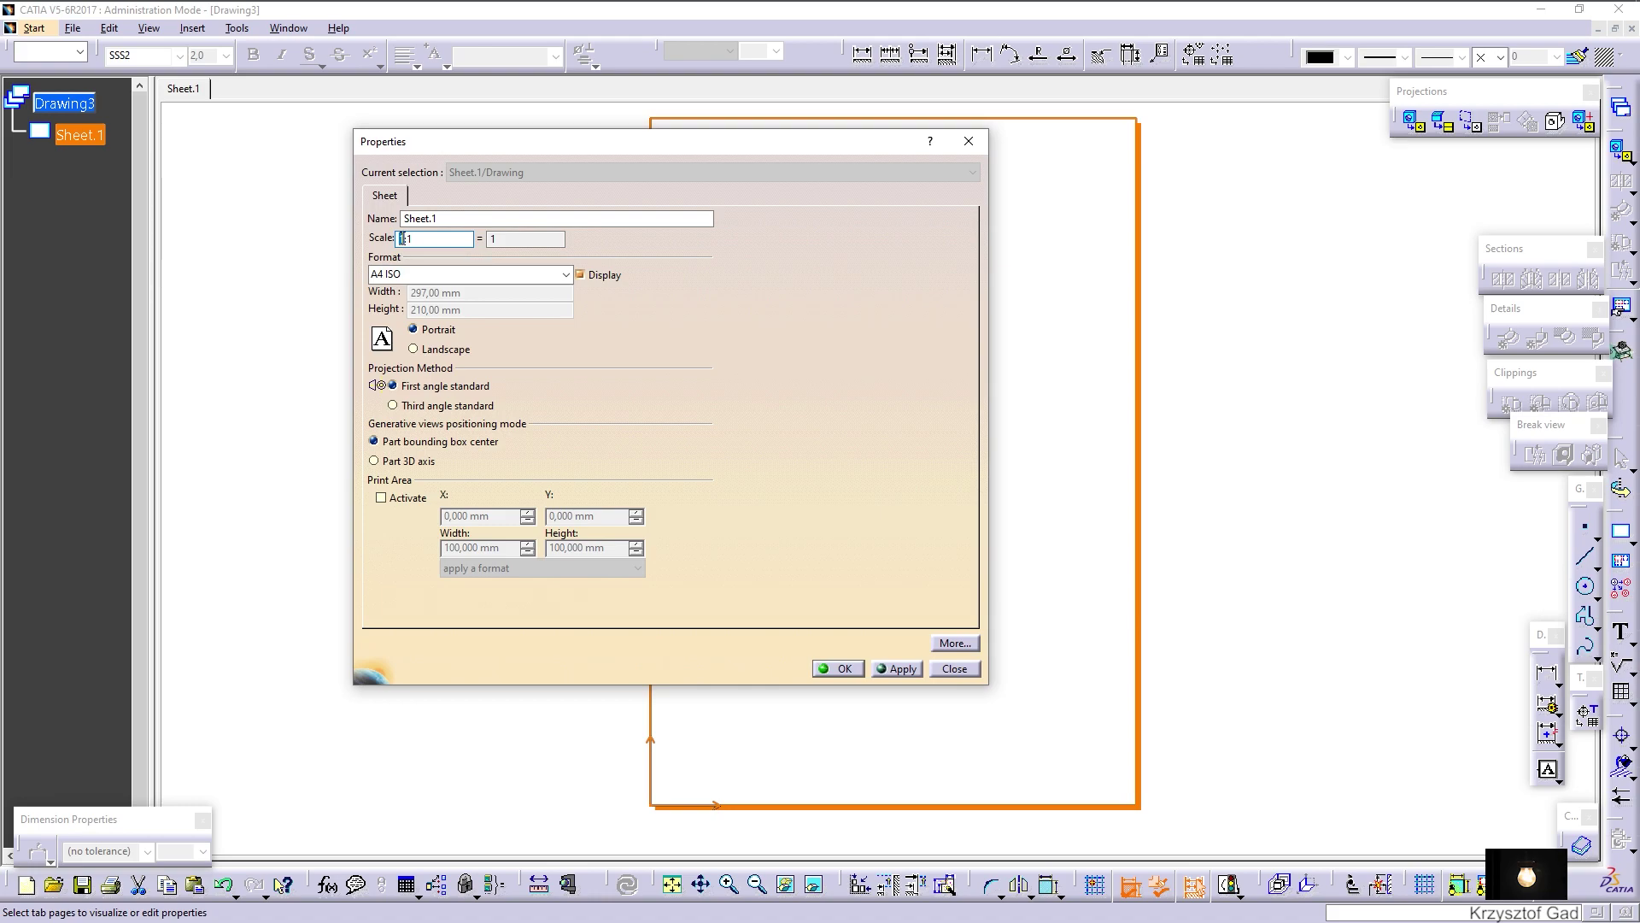
key("Return")
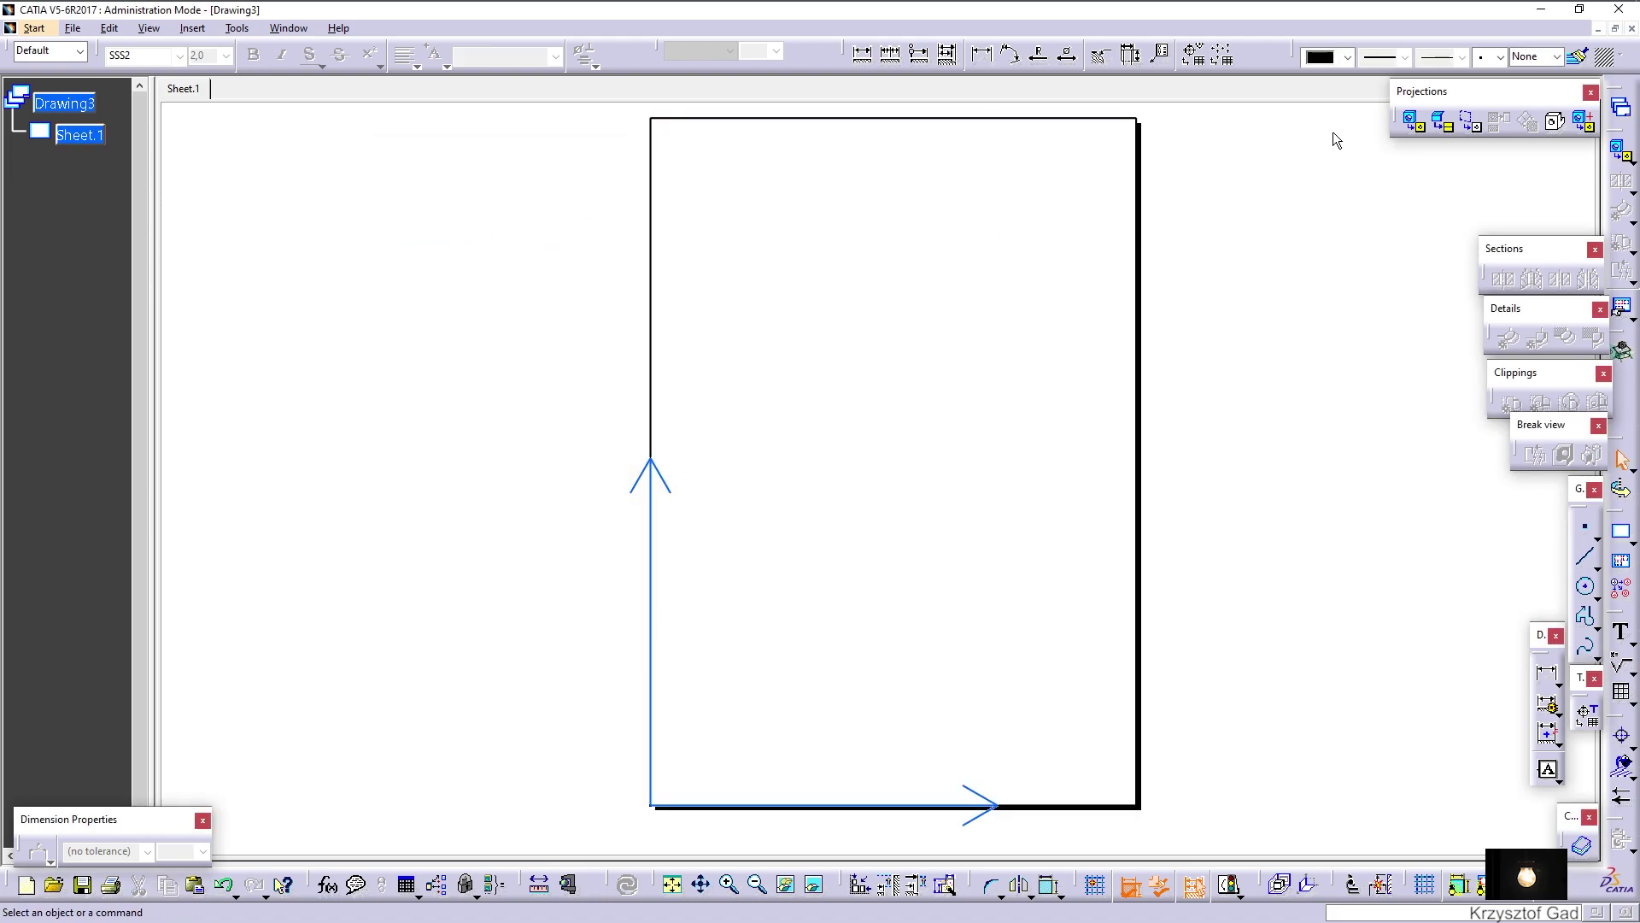
left_click(1414, 123)
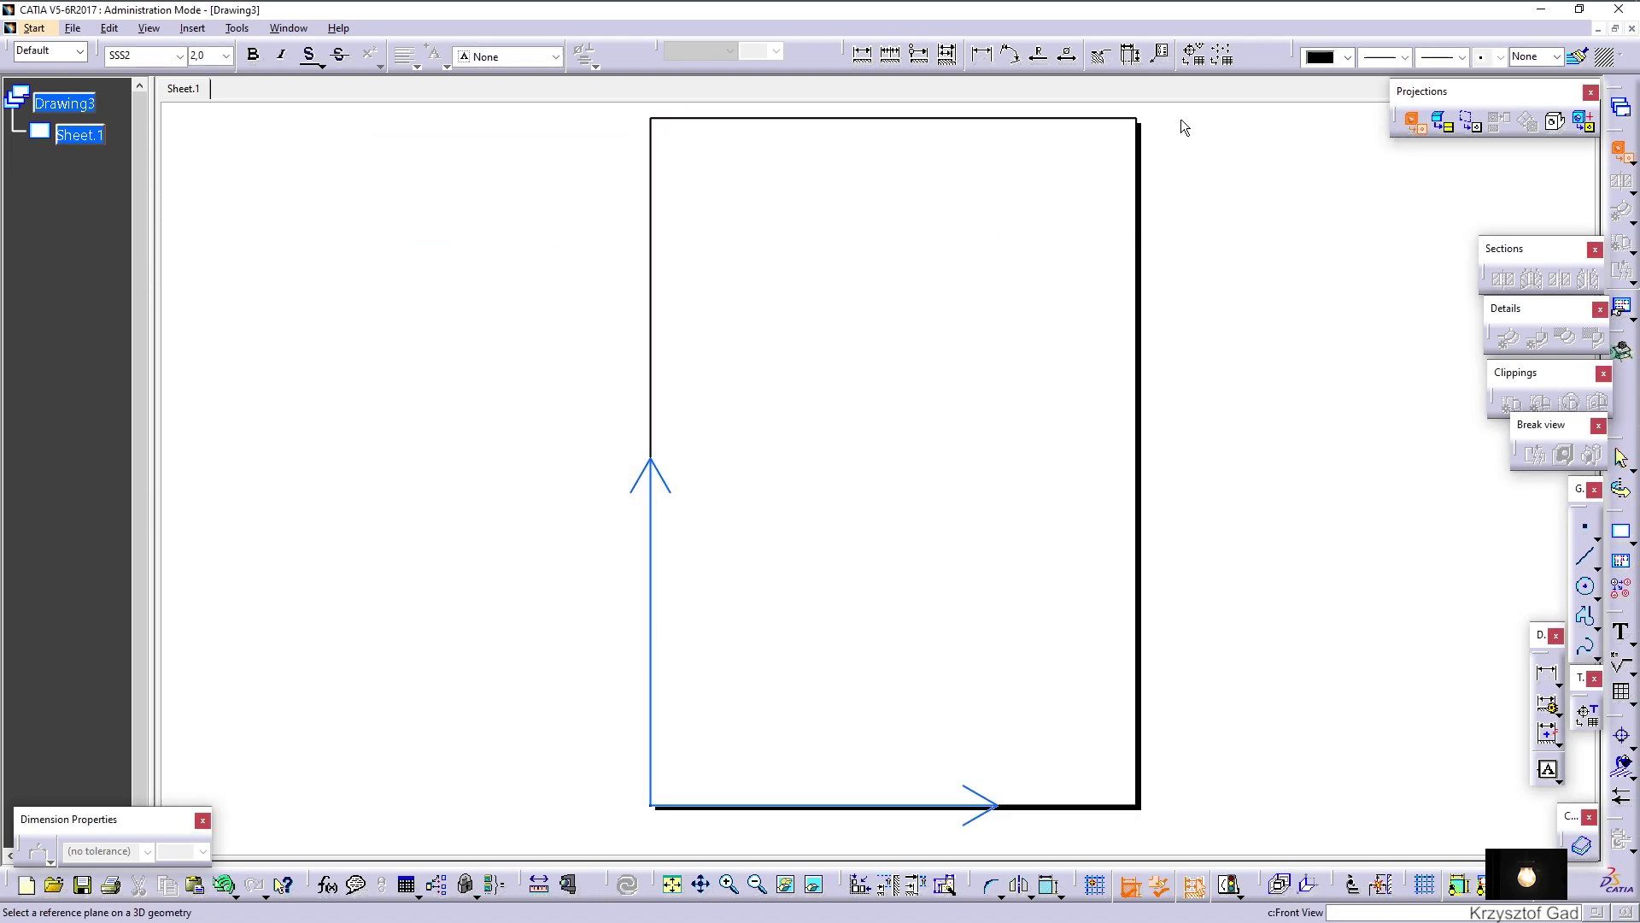
left_click(308, 30)
Place a horizontal front view of the Connection part from its yz plane at Scale 5:1
left_click(342, 181)
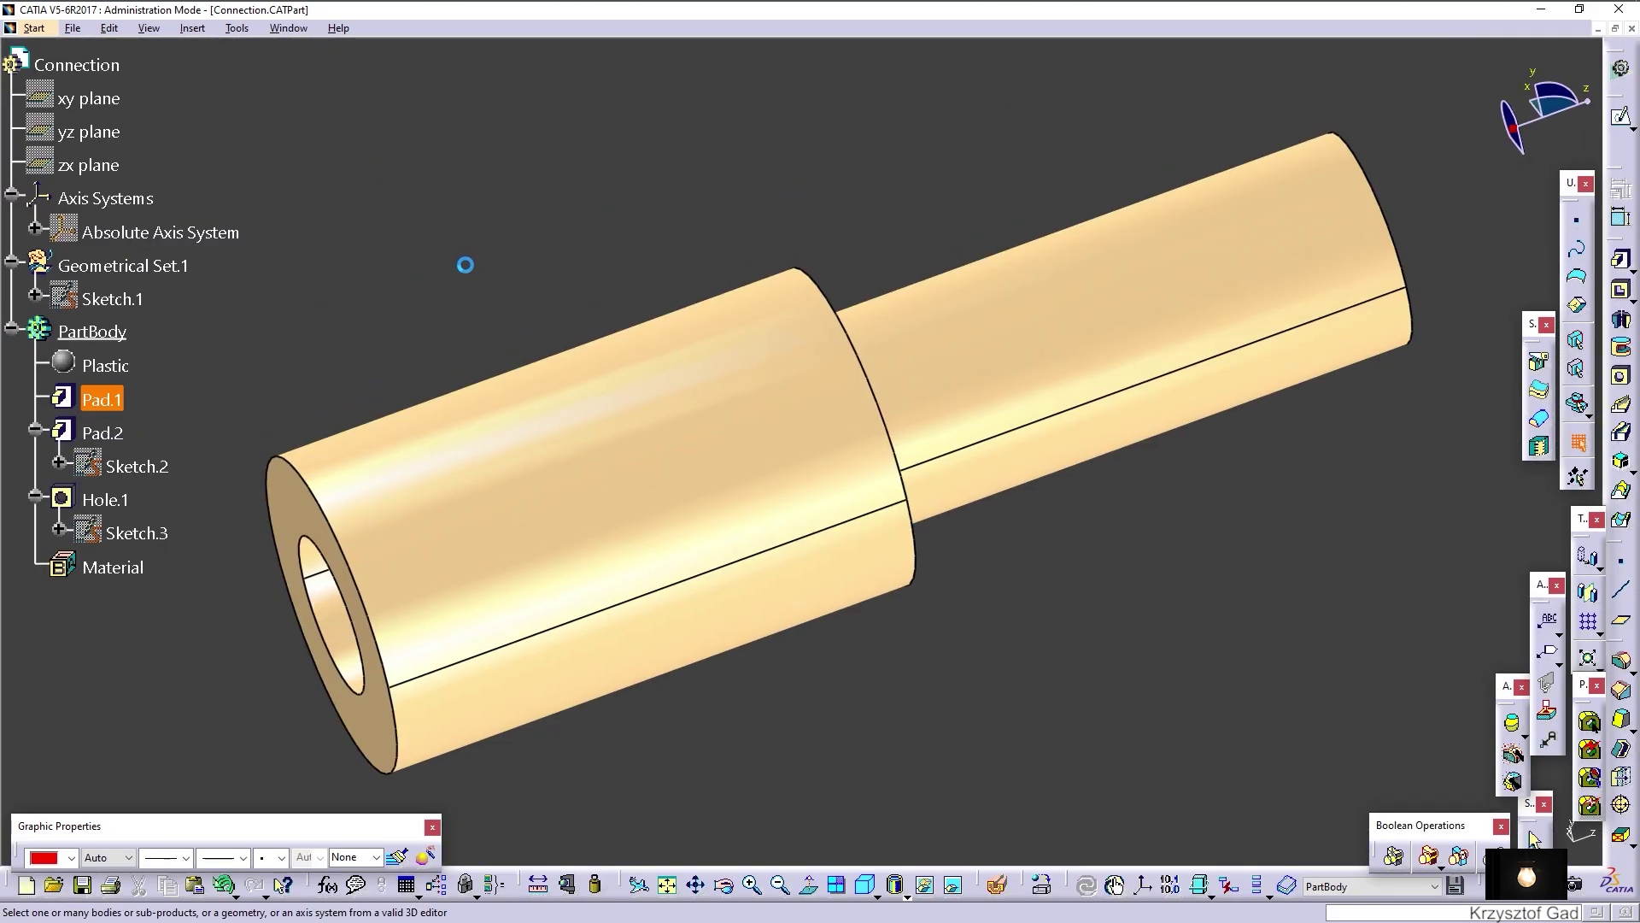
left_click(119, 137)
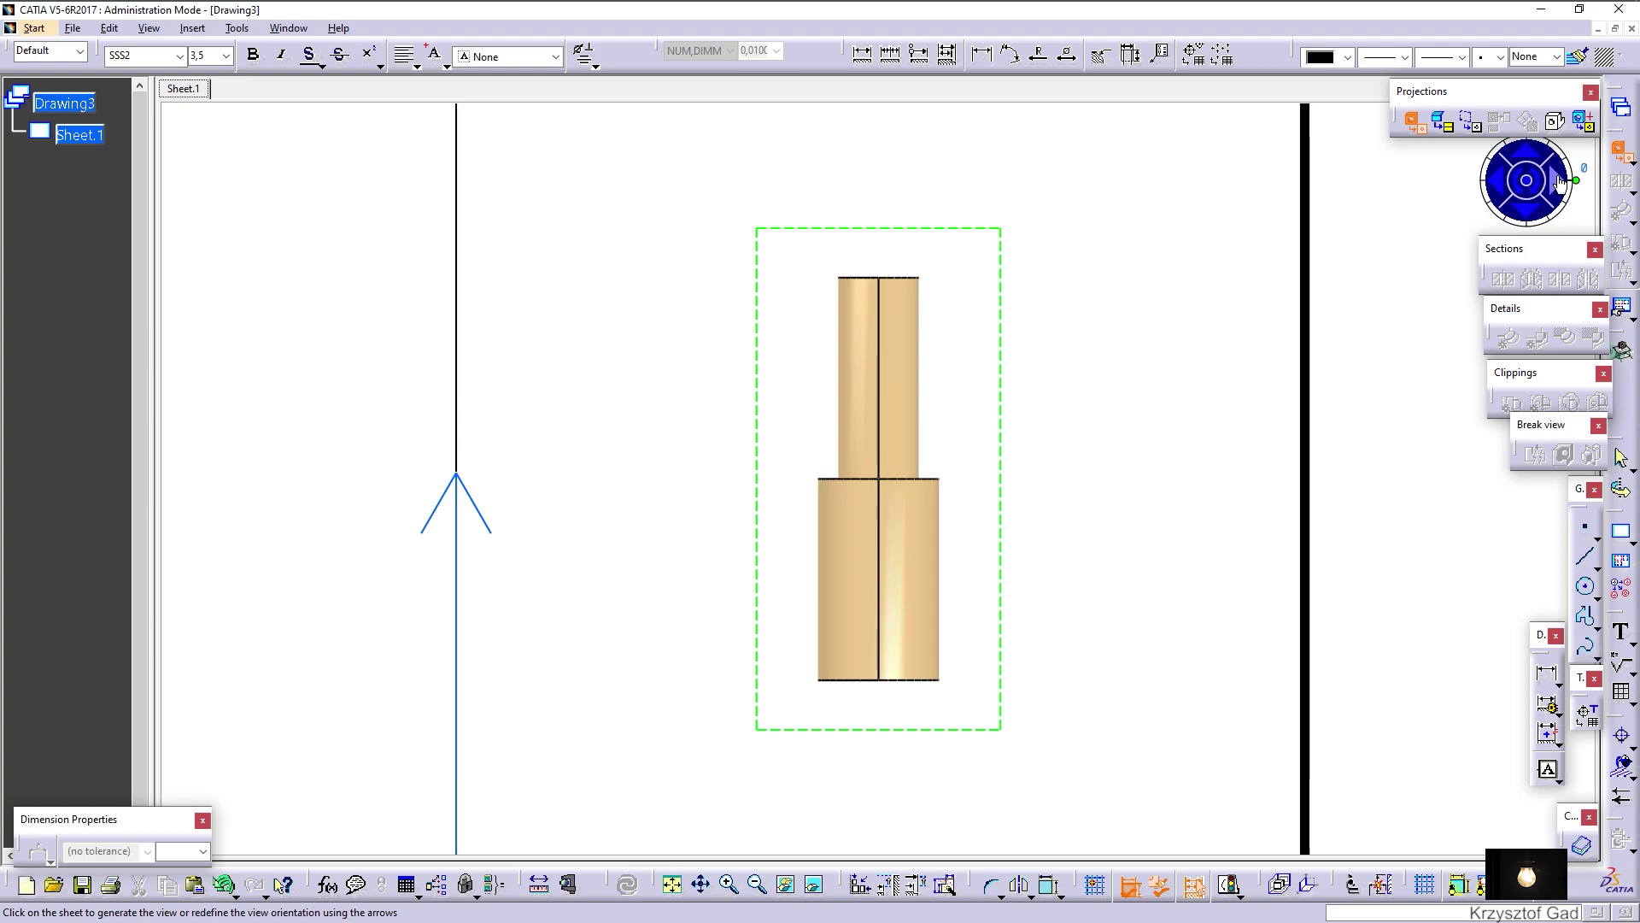
left_click_drag(1580, 195, 1550, 265)
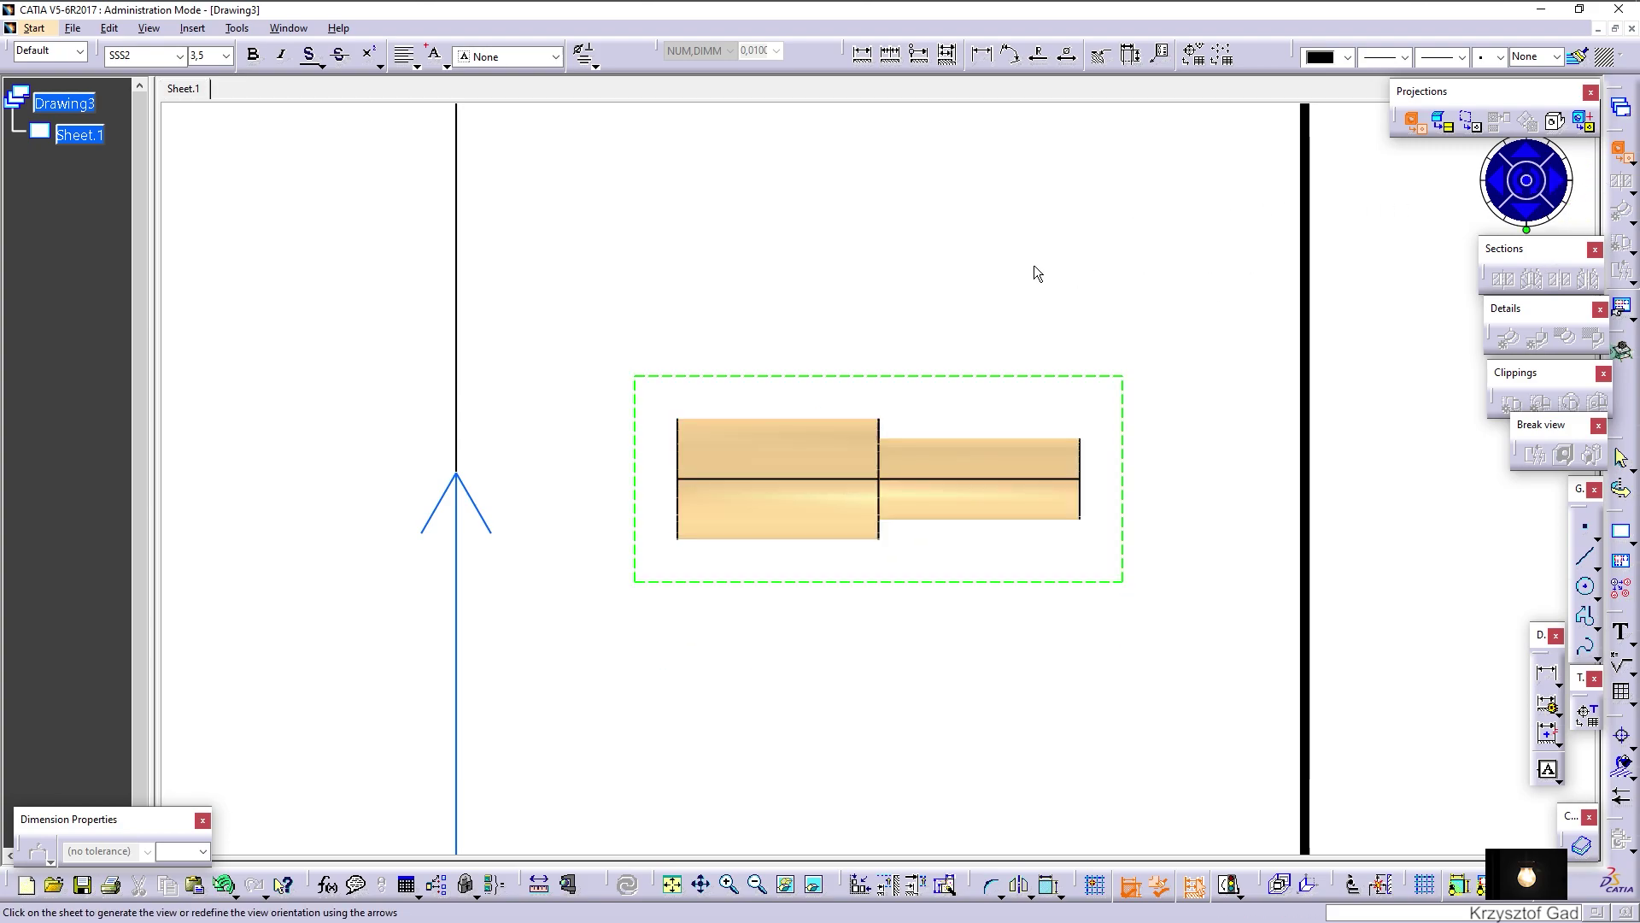
left_click(996, 290)
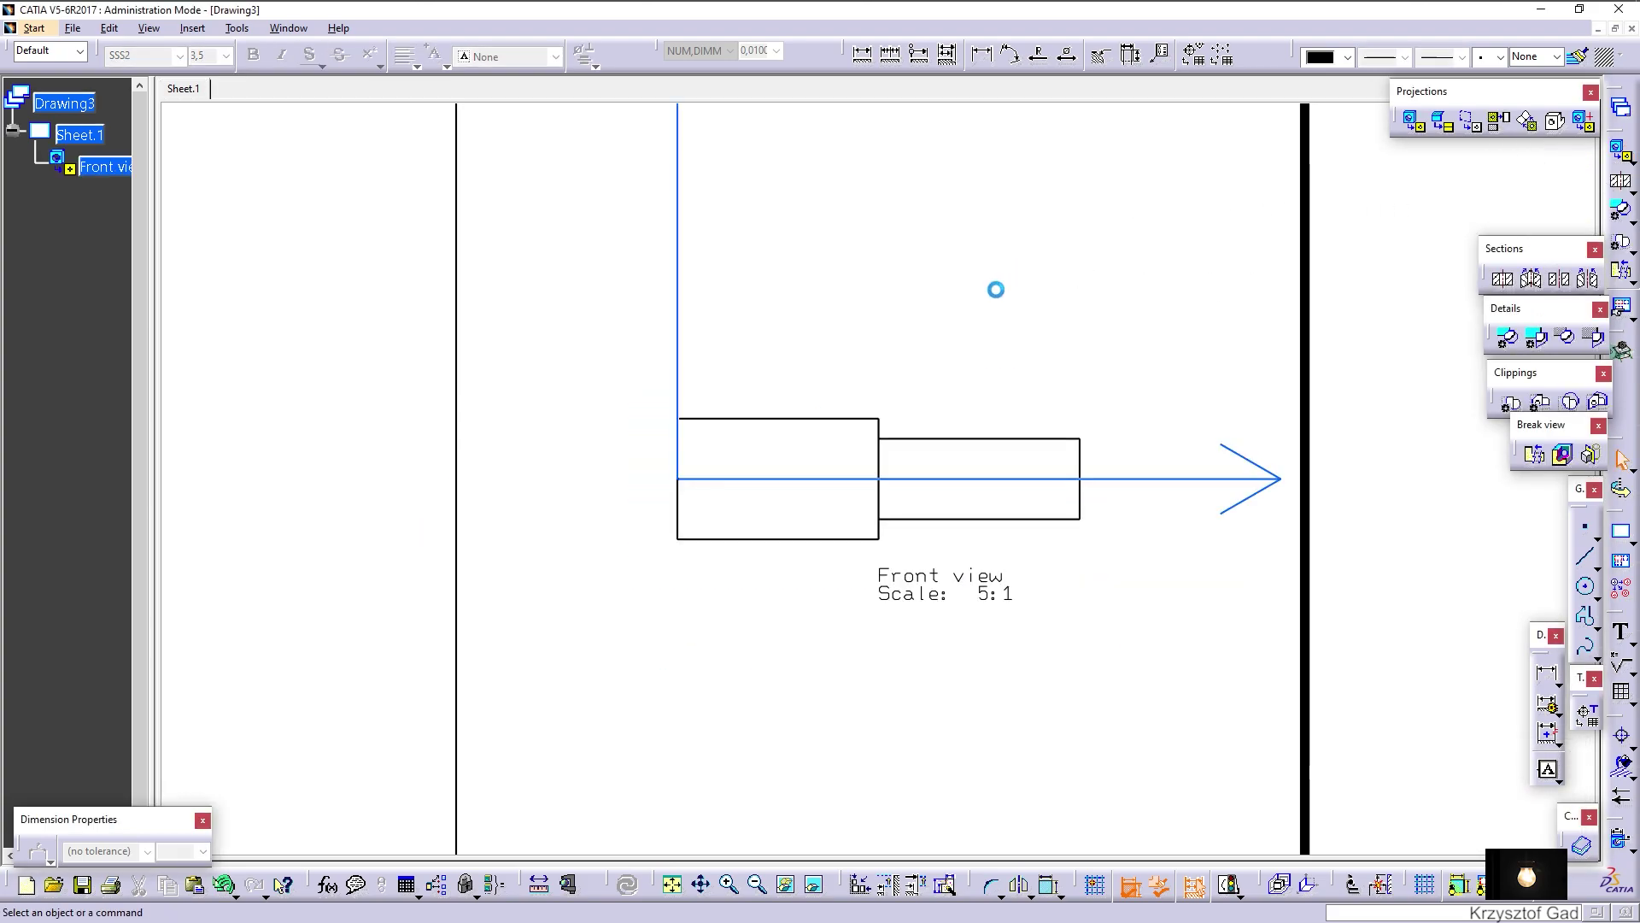
Hide the front view's horizontal and vertical axis arrows
left_click(725, 480)
left_click(678, 445, "ctrl")
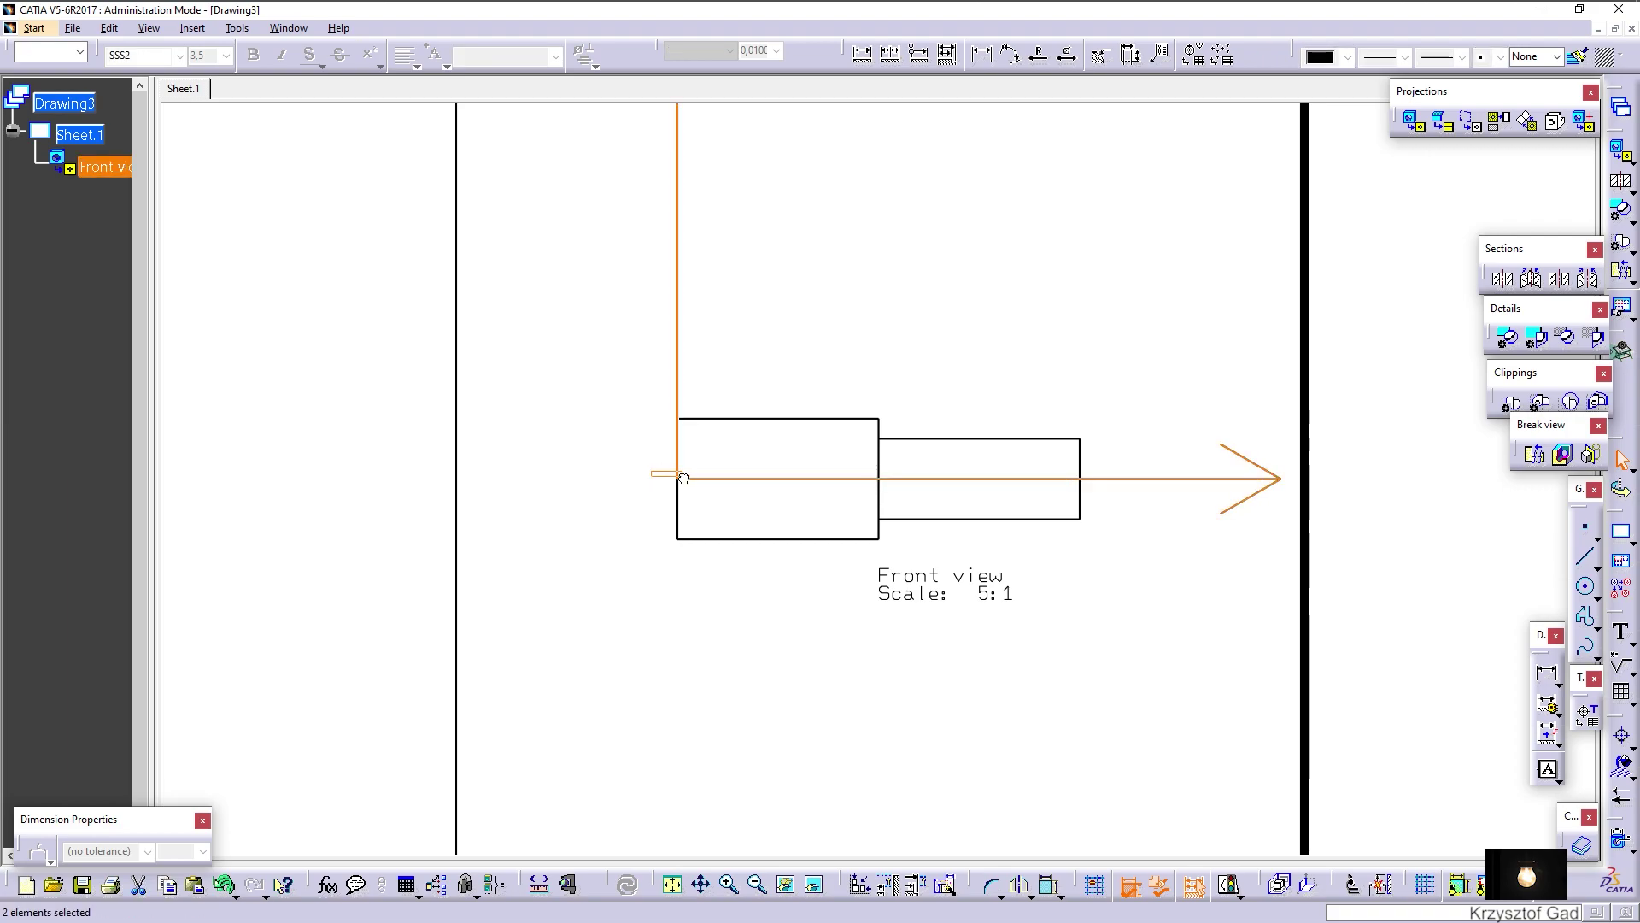
left_click(785, 884)
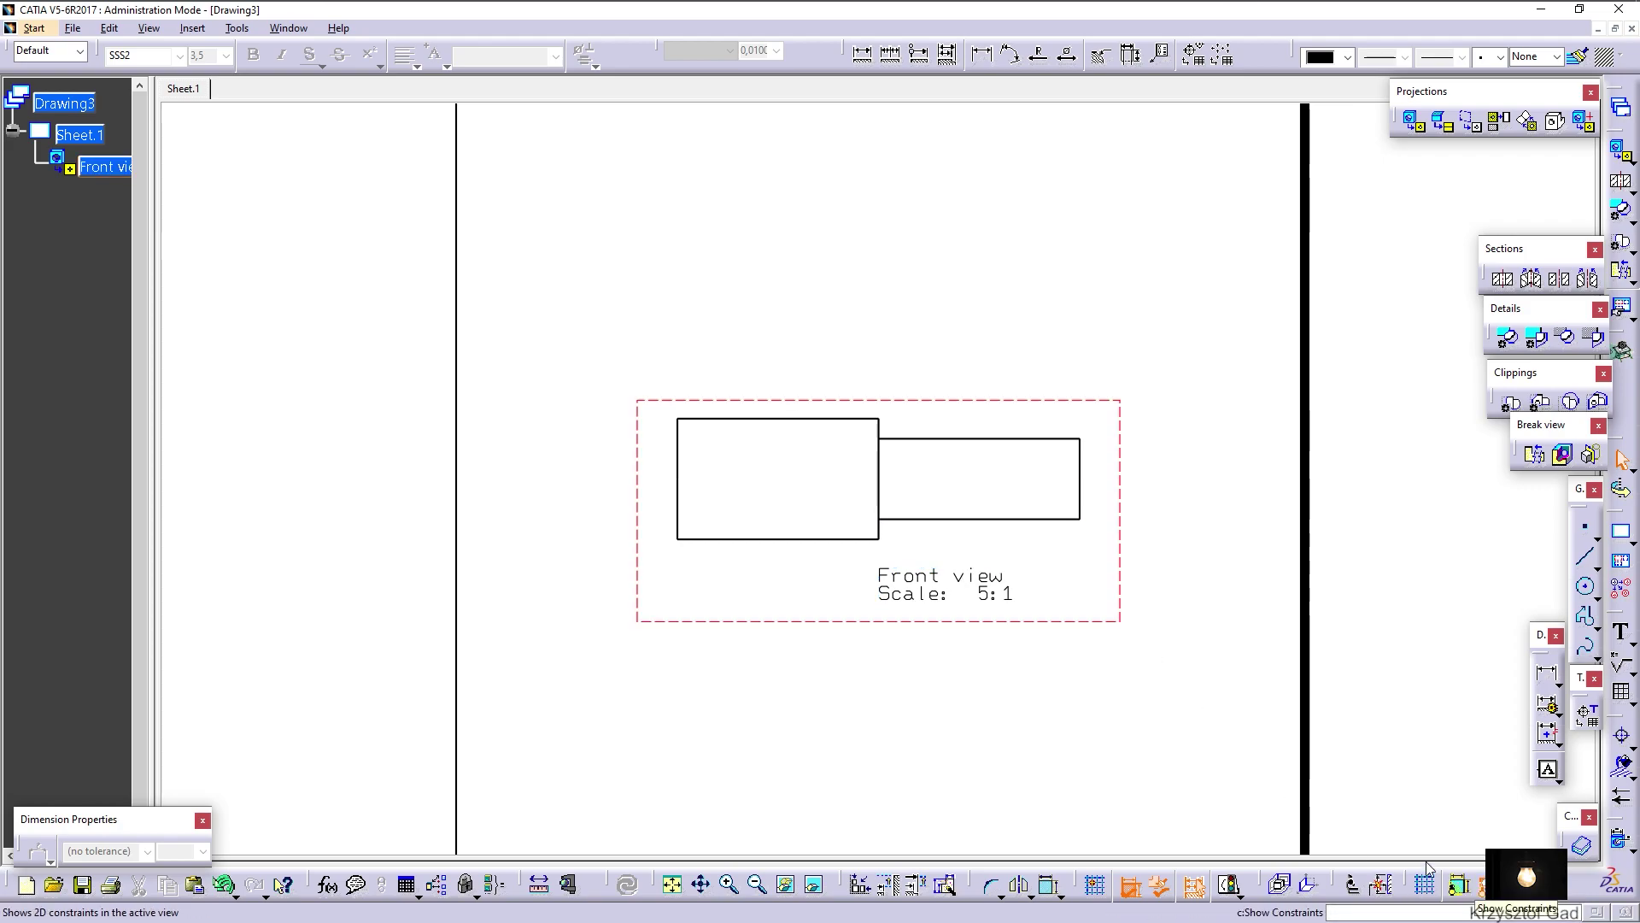
Turn on the dash-dot centre line in the front view's properties
right_click(1068, 622)
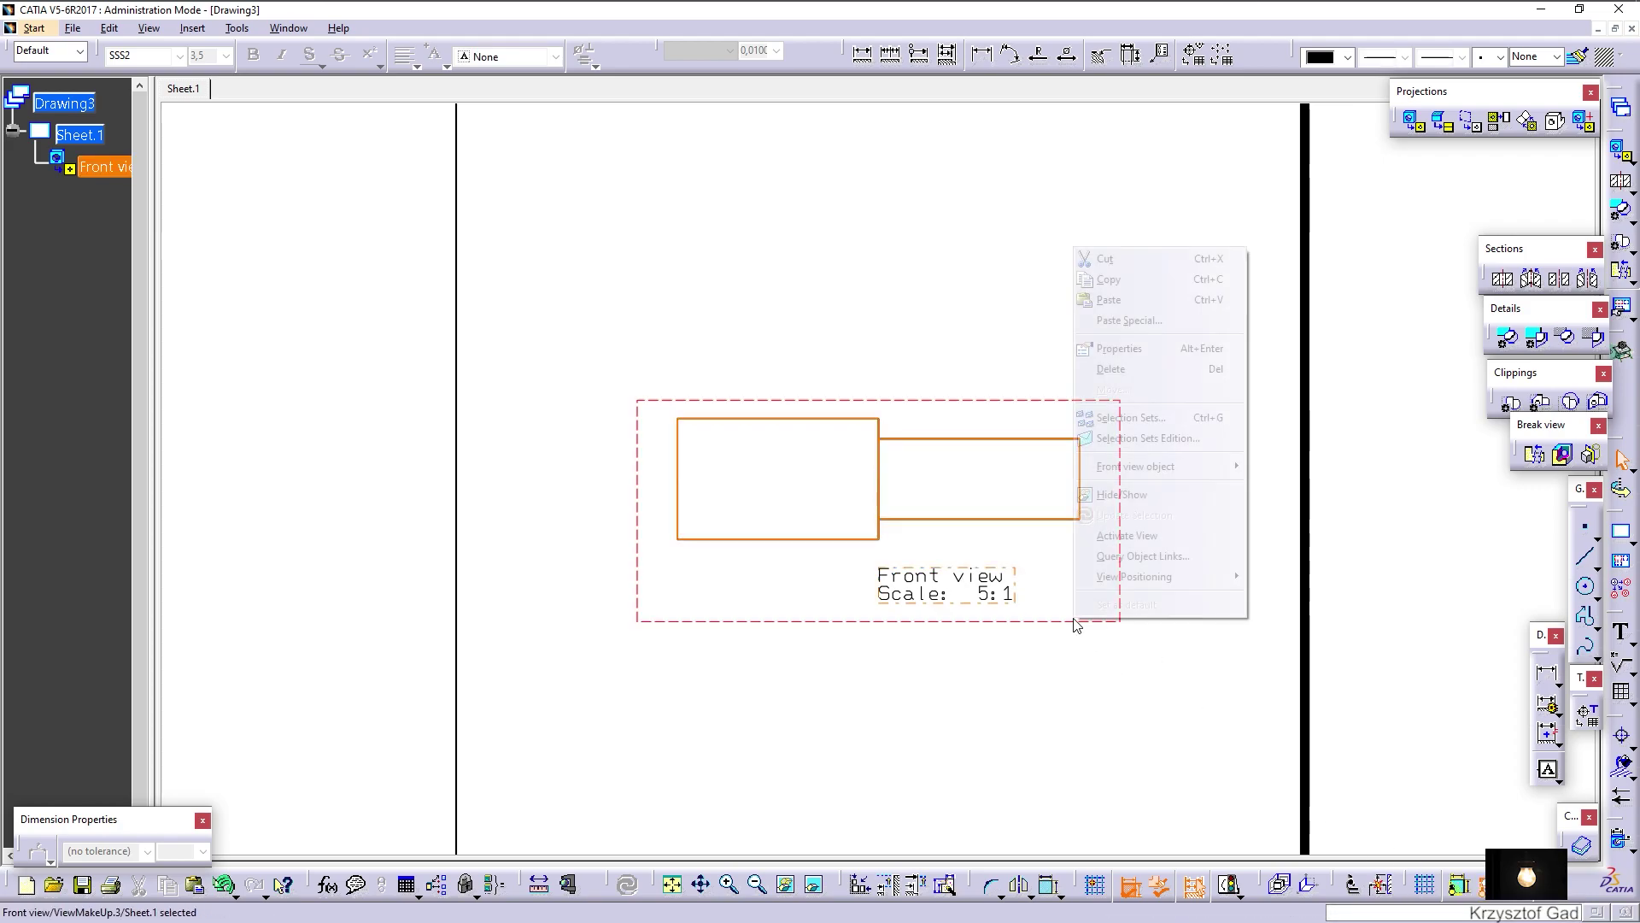
left_click(1163, 346)
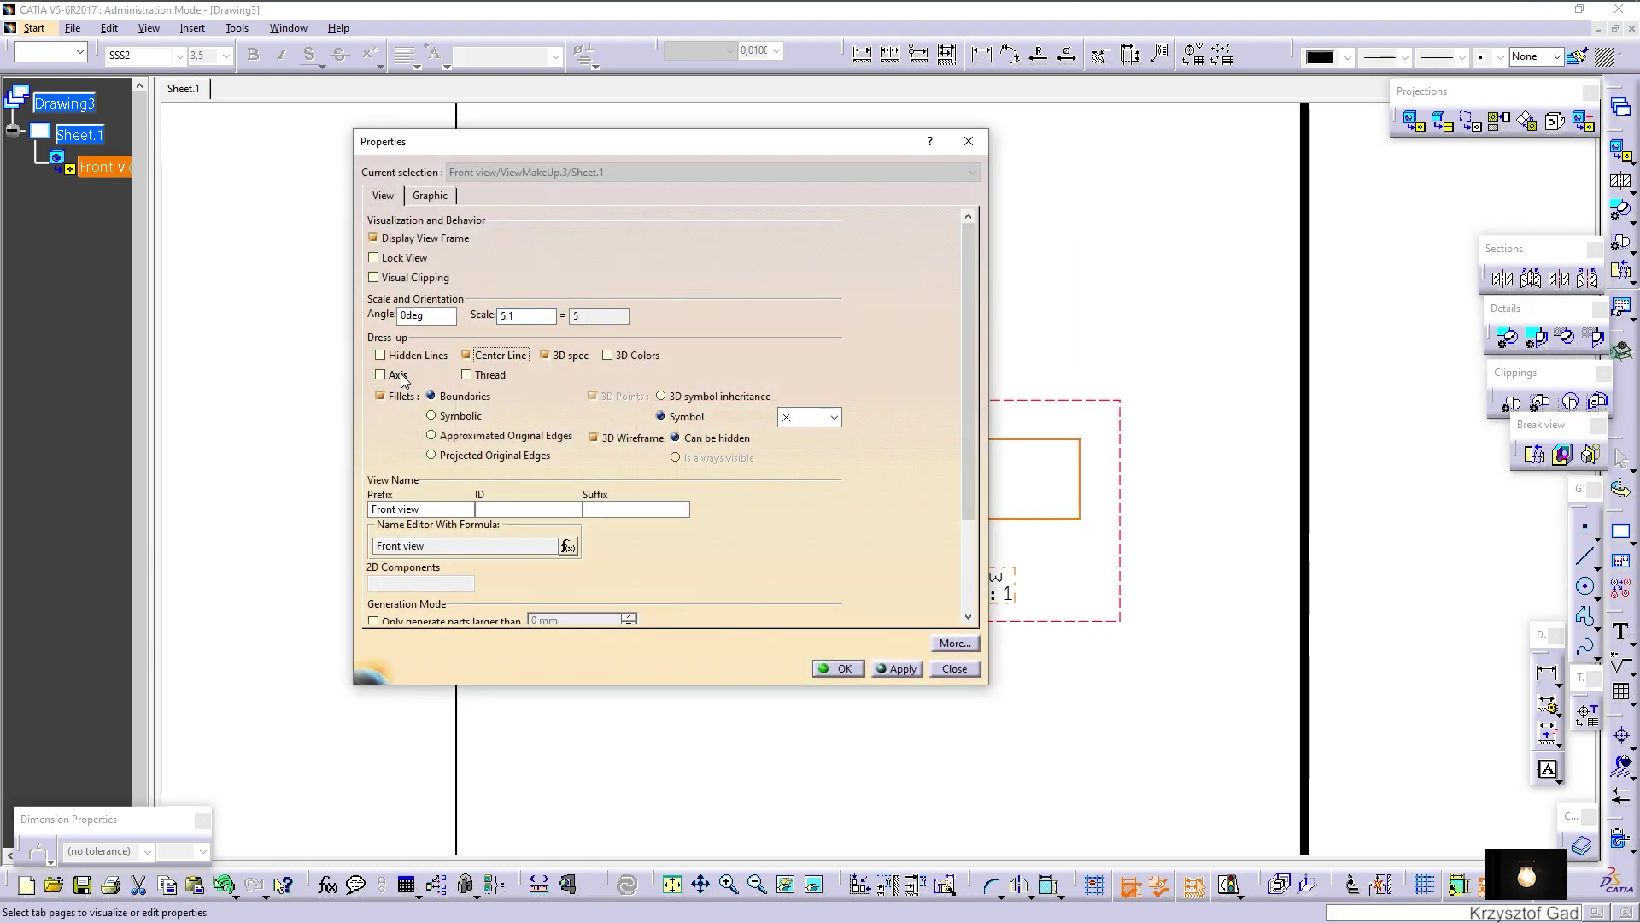
left_click(846, 668)
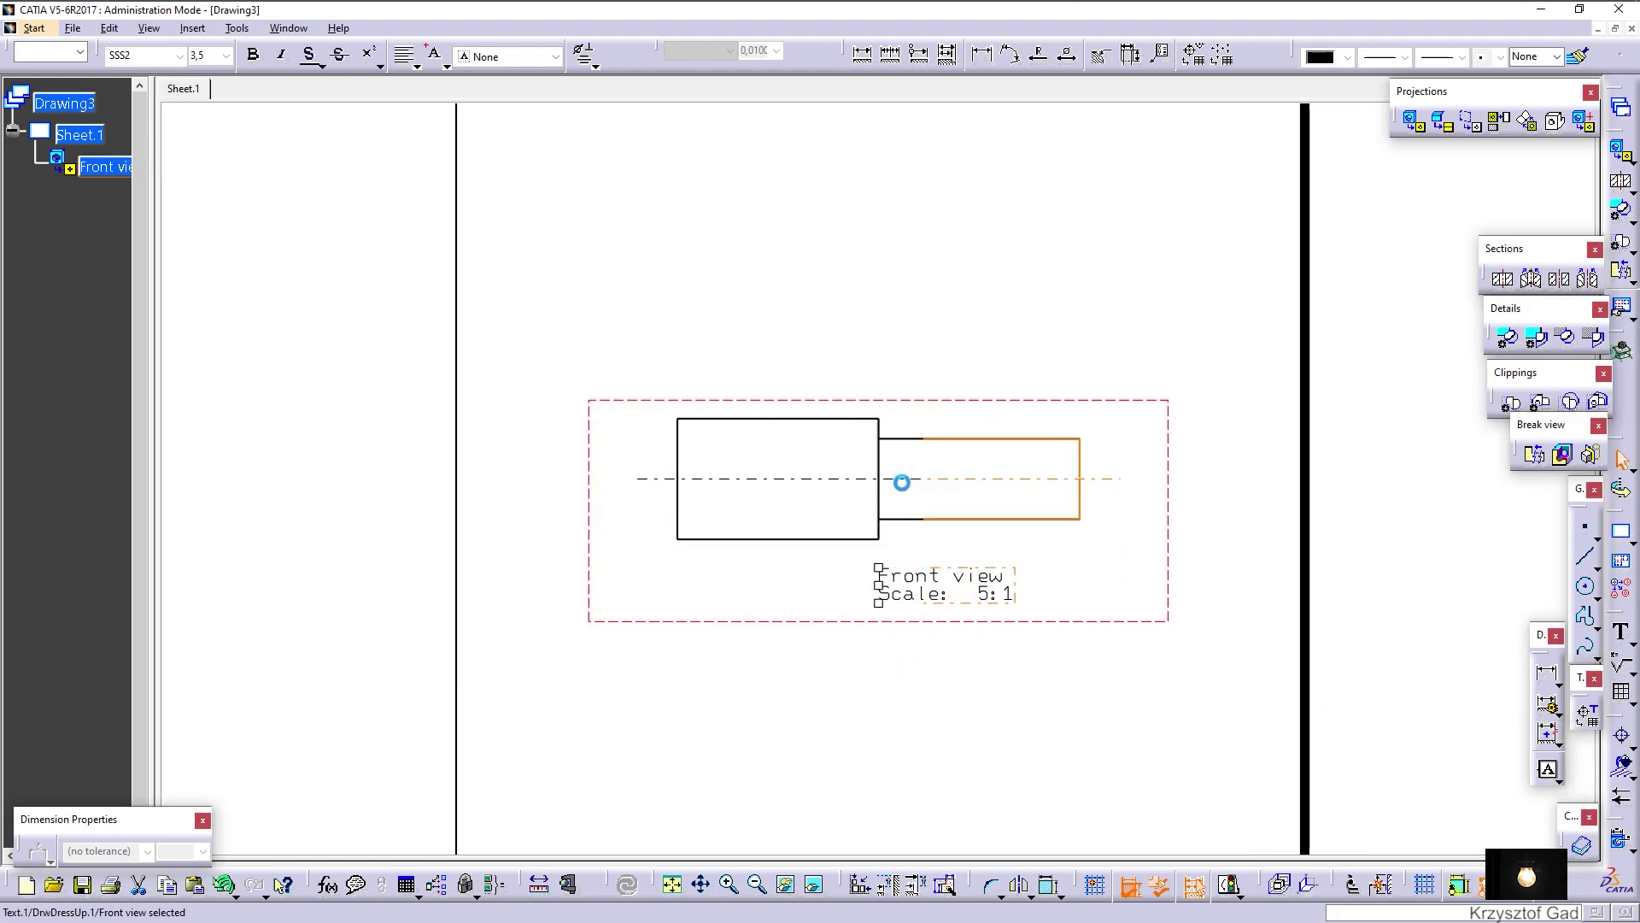
Move the Front view / Scale 5:1 label above the part geometry
mouse_move(1034, 615)
left_mouse_down()
mouse_move(1043, 312)
mouse_move(836, 329)
left_mouse_up()
left_click_drag(740, 305, 853, 318)
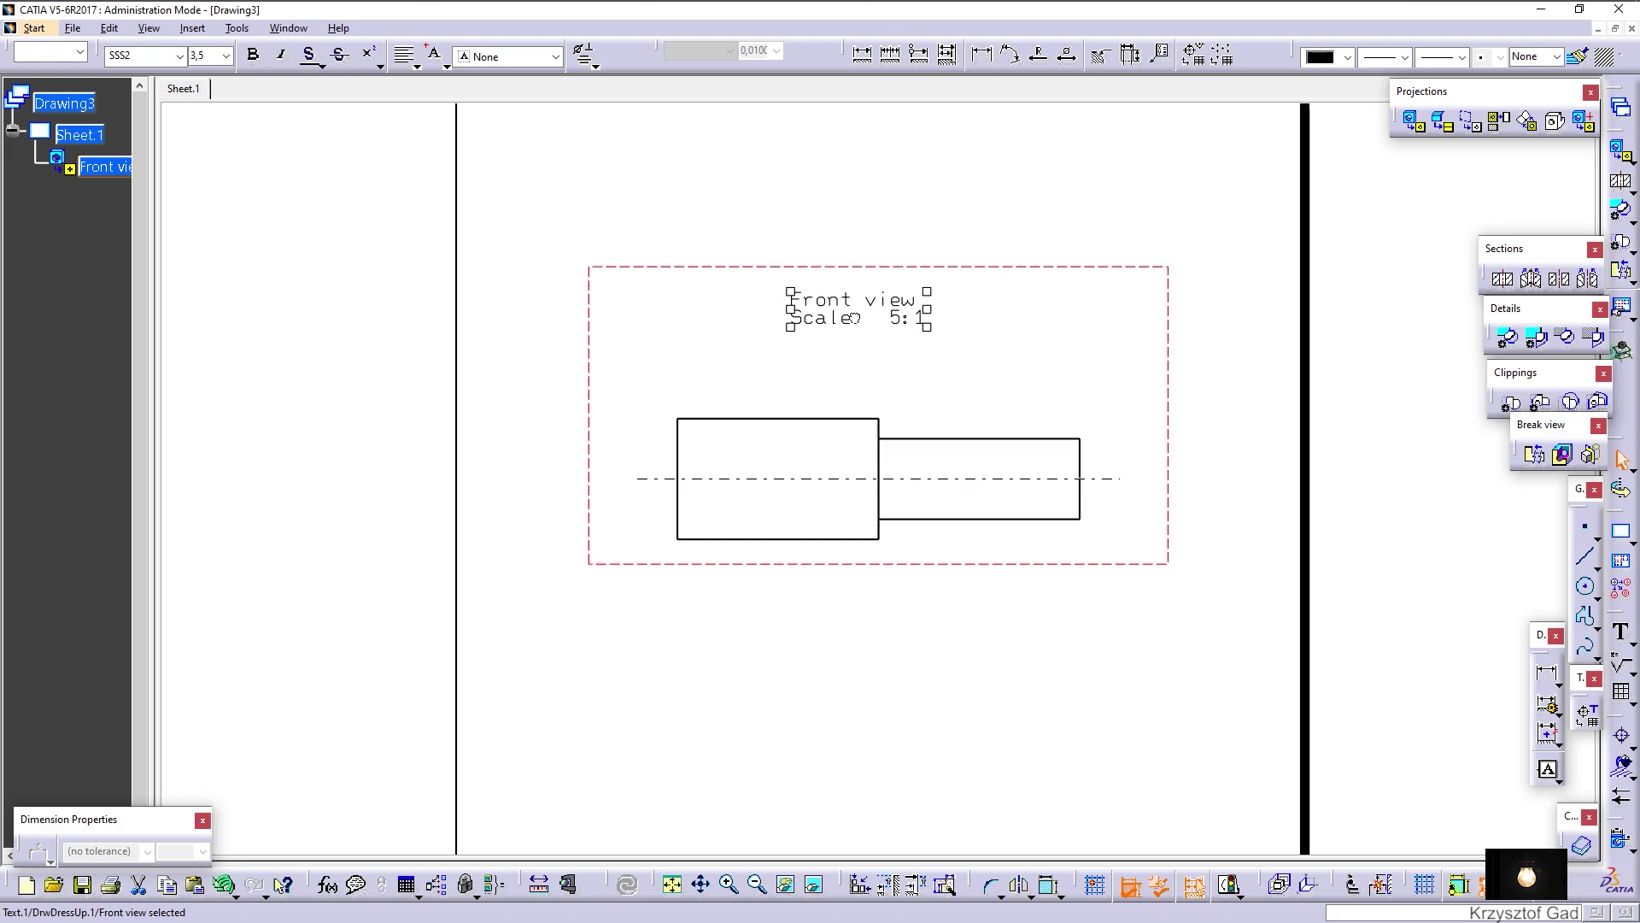
left_click(691, 359)
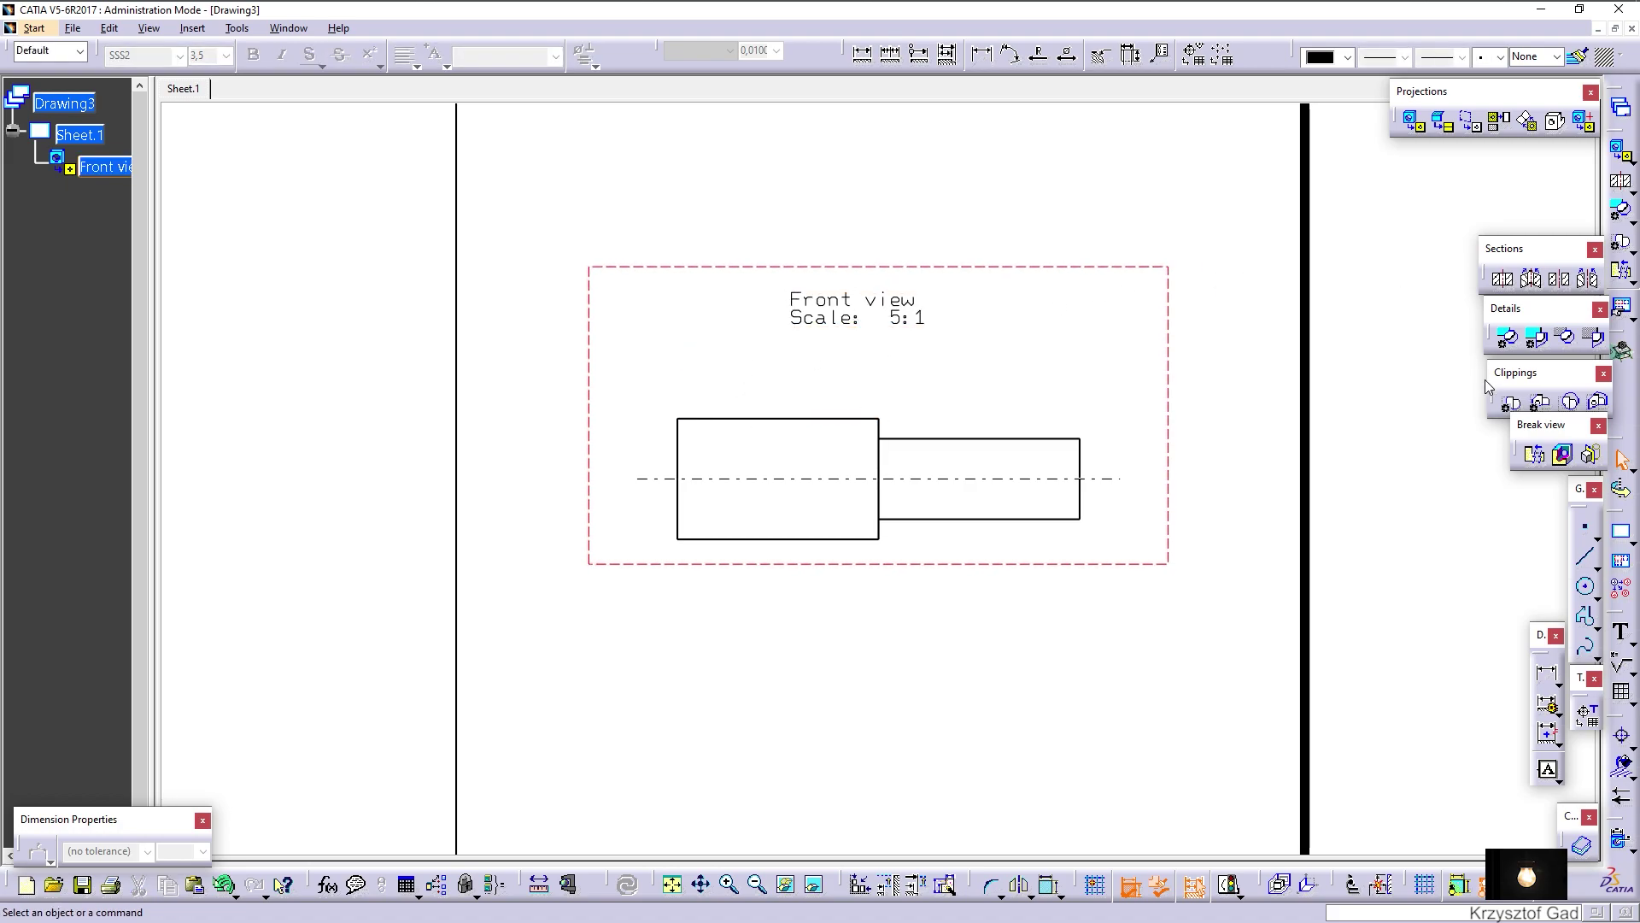
Break out the lower half with a closed rectangular profile from the axis down, revealing hatched walls
left_click(1563, 454)
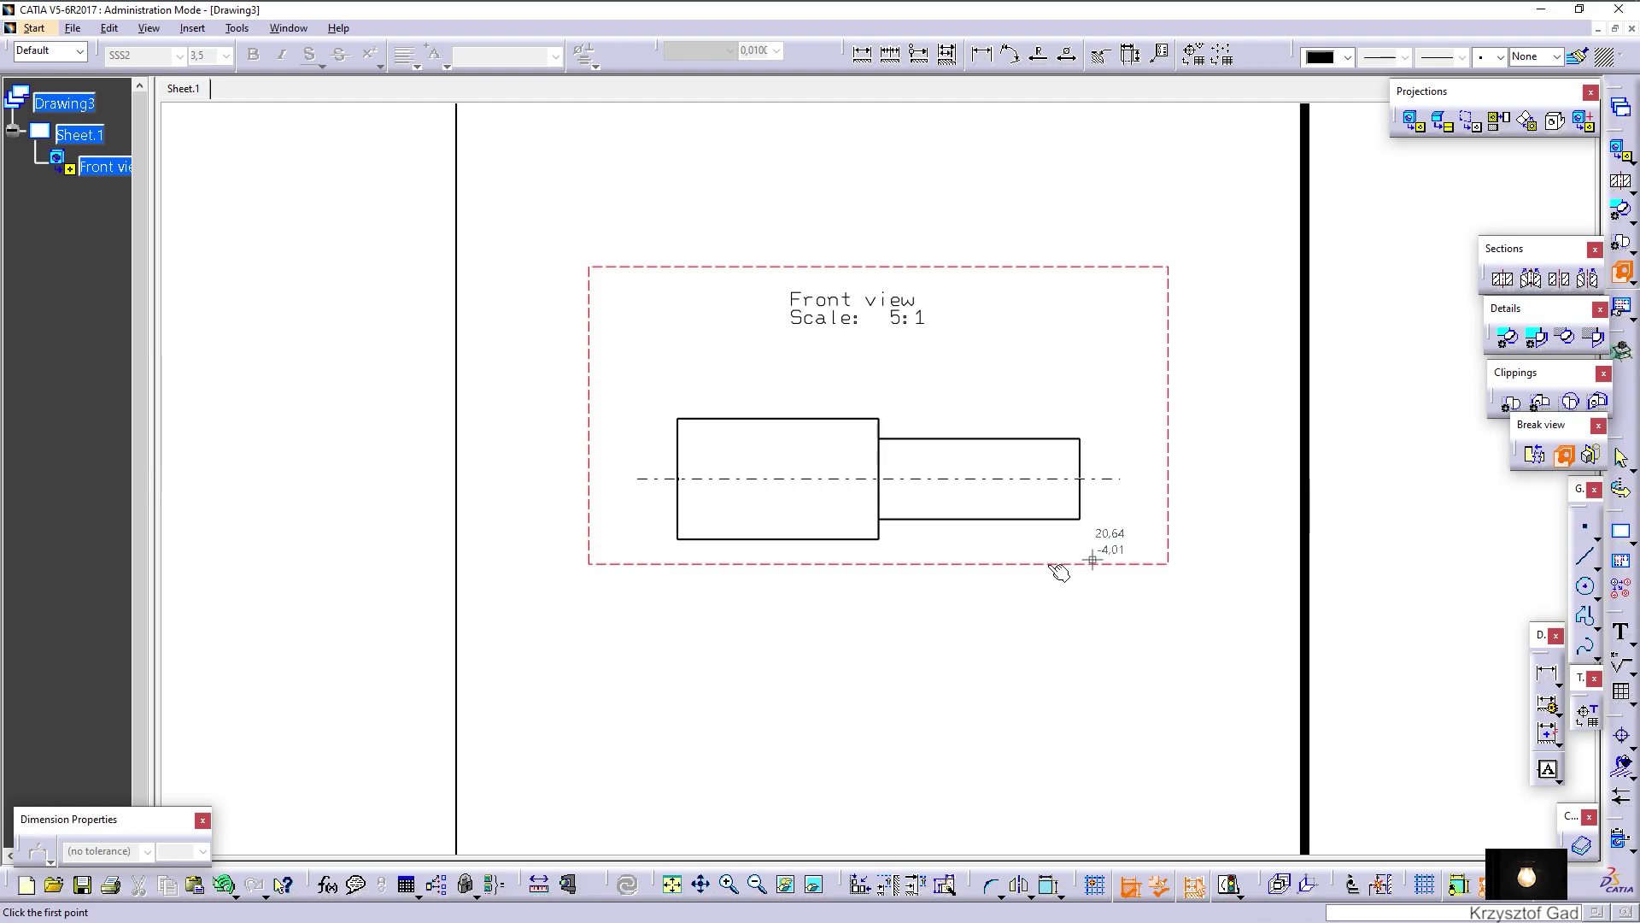
left_click(664, 479)
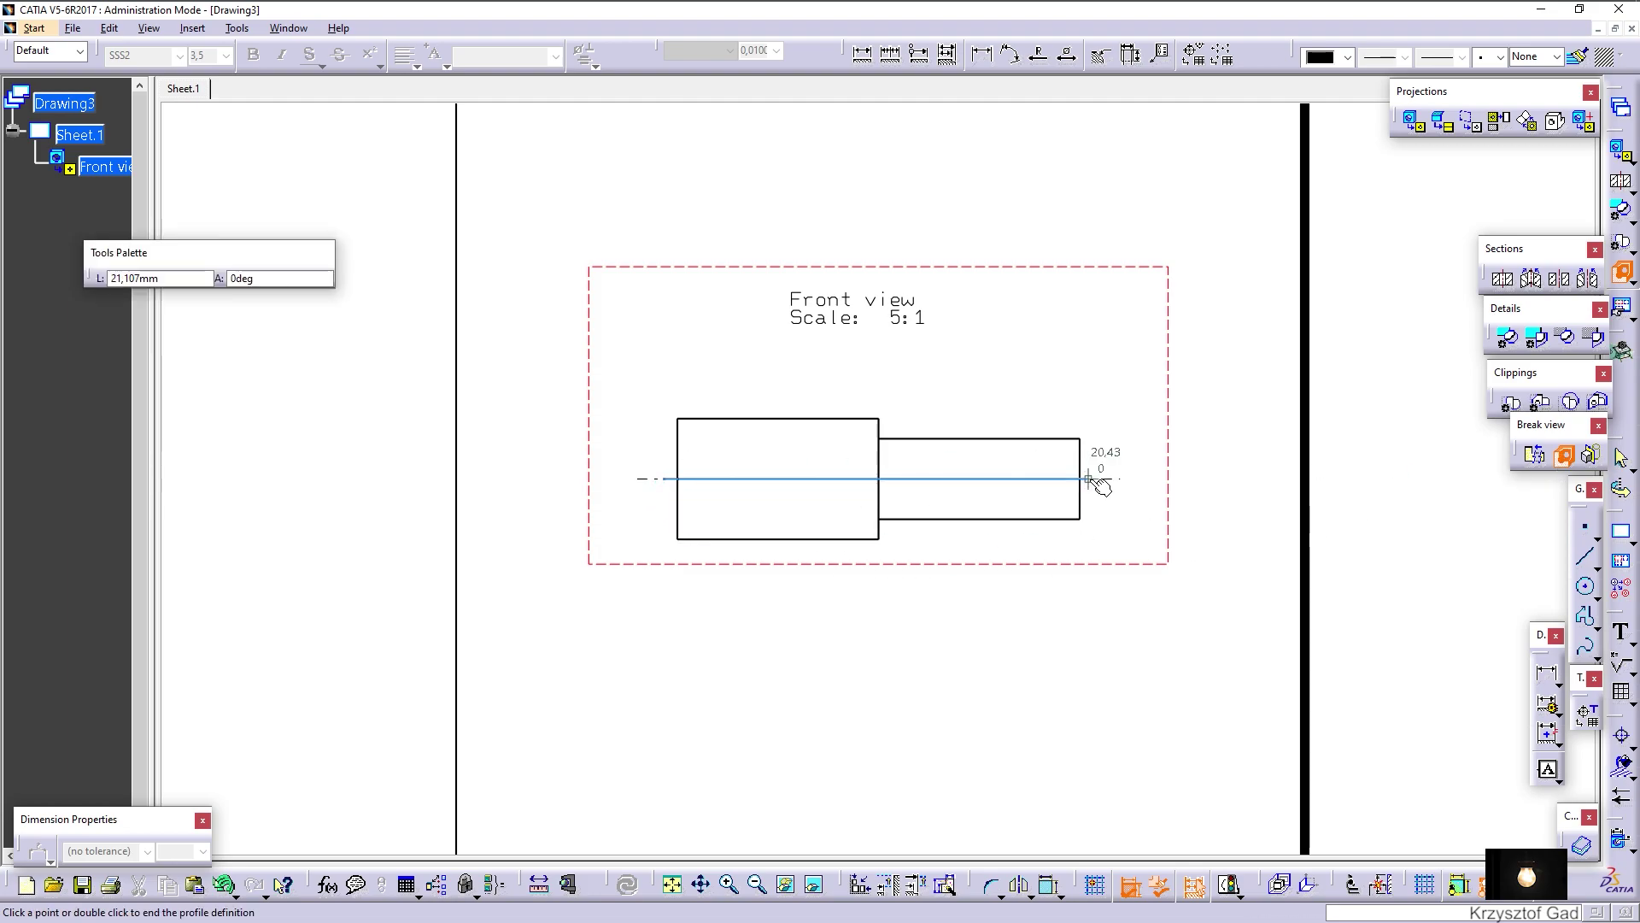
left_click(1093, 479)
left_click(1092, 592)
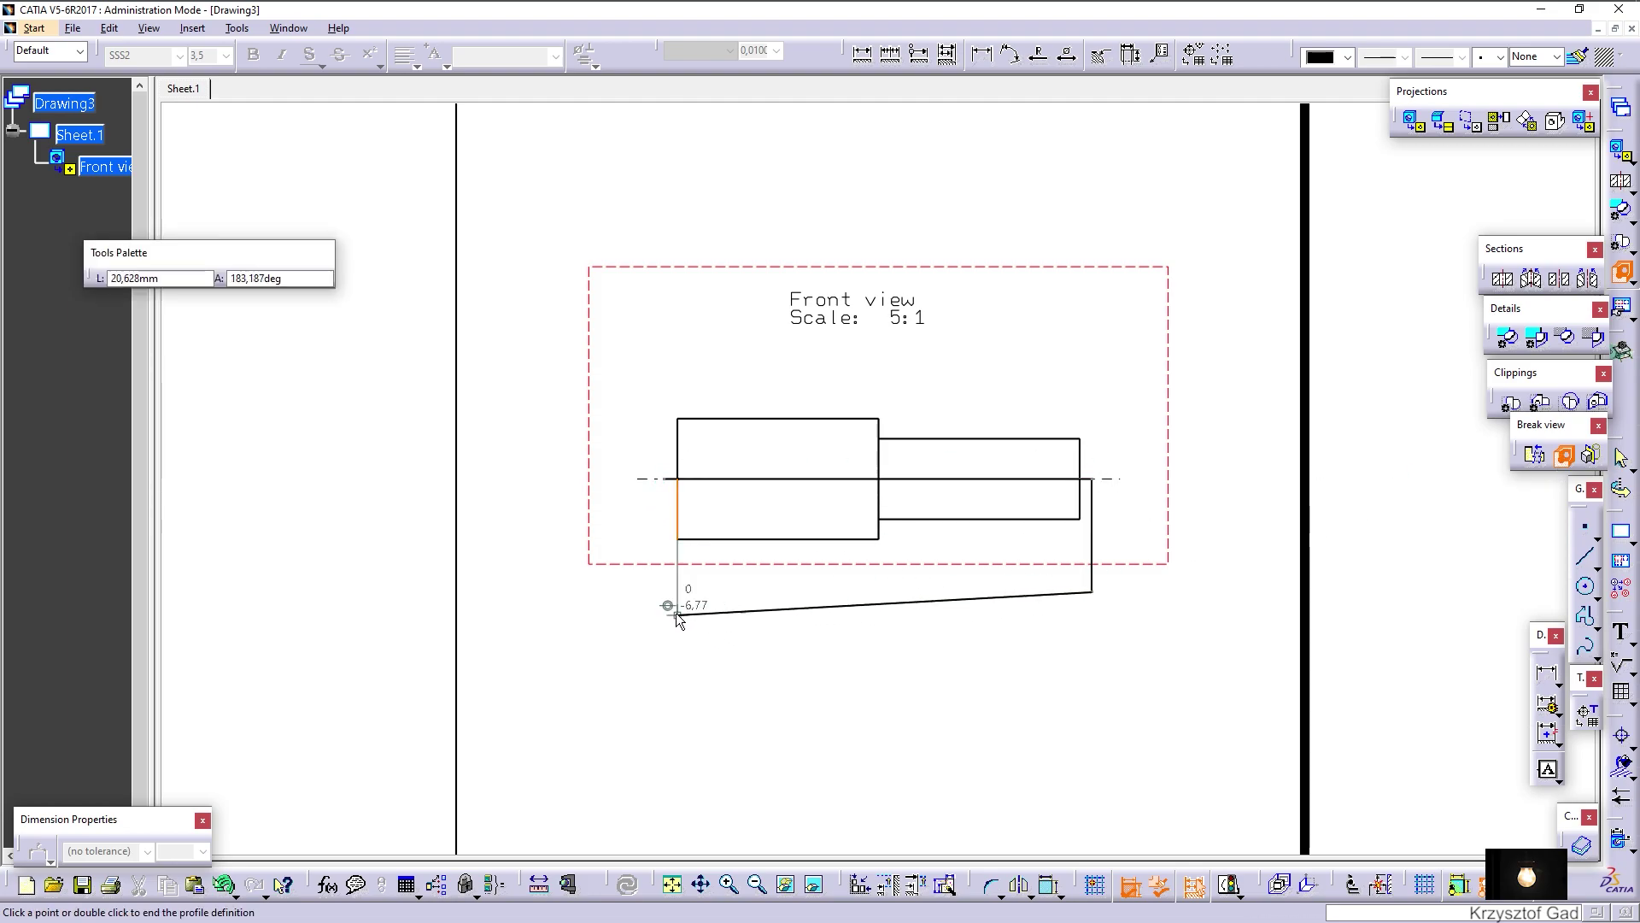
left_click(663, 603)
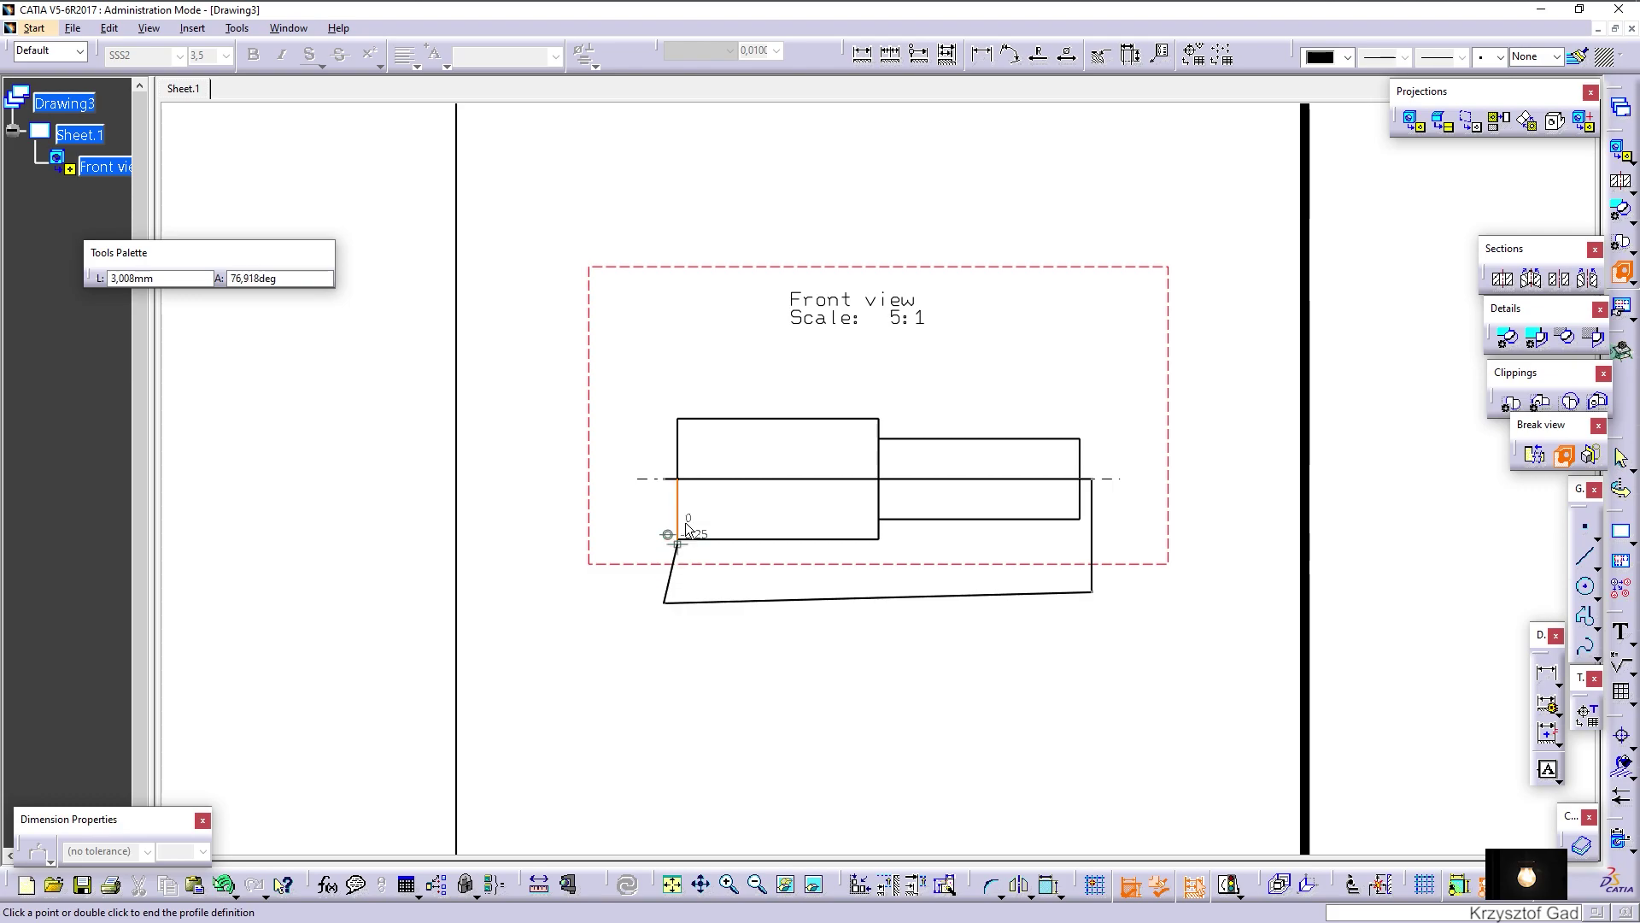
left_click(664, 477)
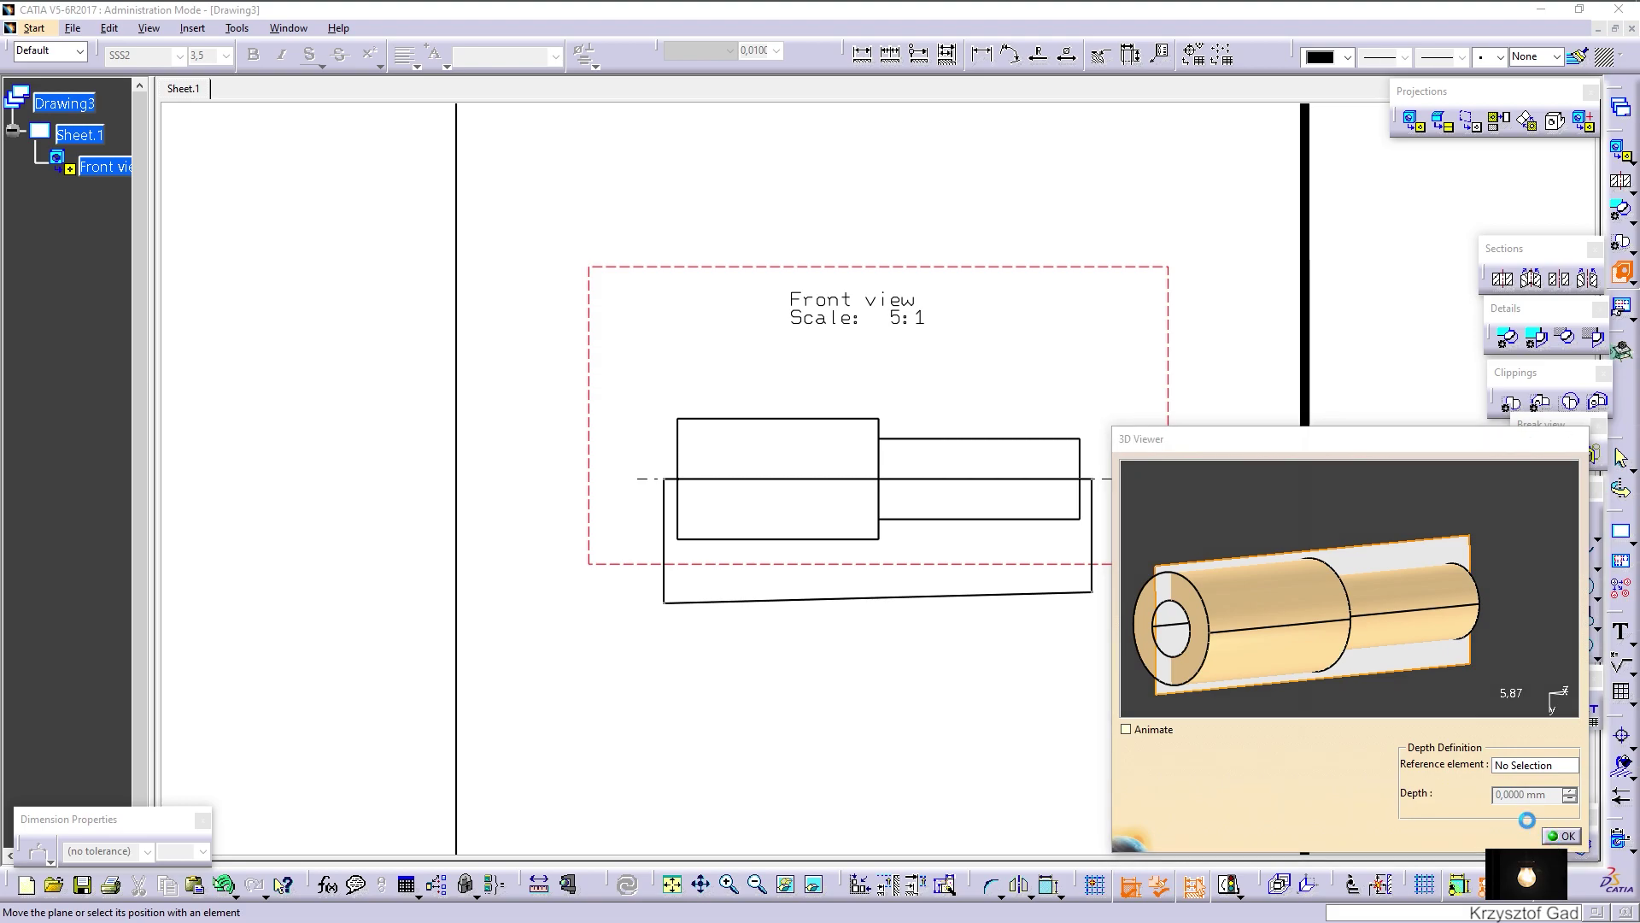
left_click(1561, 836)
middle_click_drag(1194, 334, 612, 534, "ctrl")
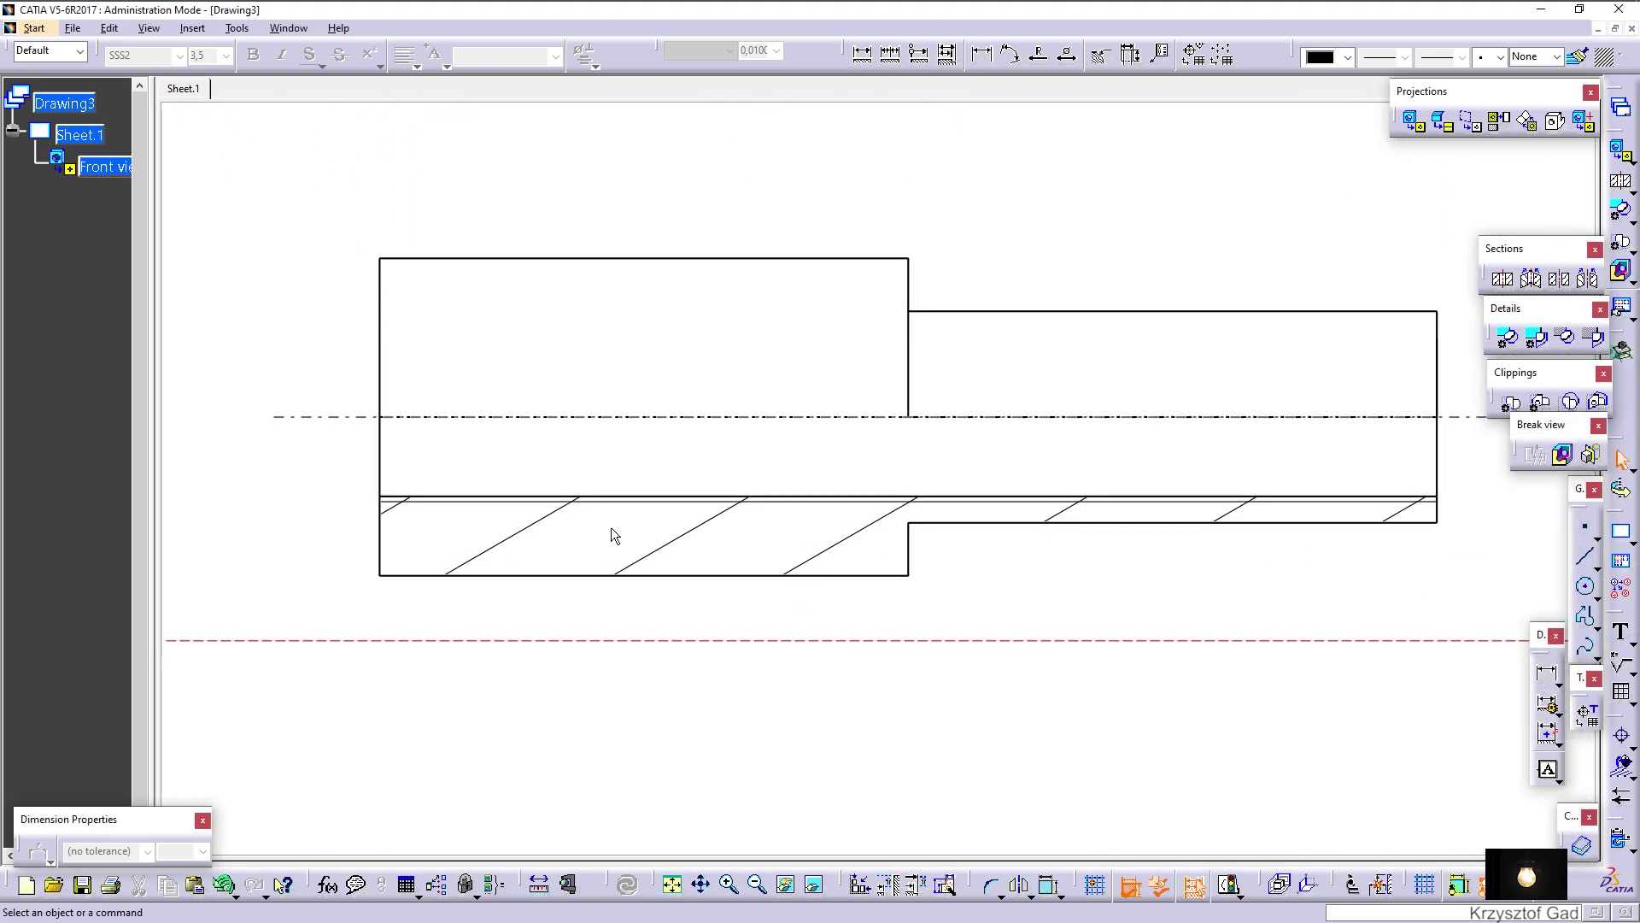
Change the section hatching to the single-line STD 5 pattern at 45° with 2 pitch
double_click(545, 515)
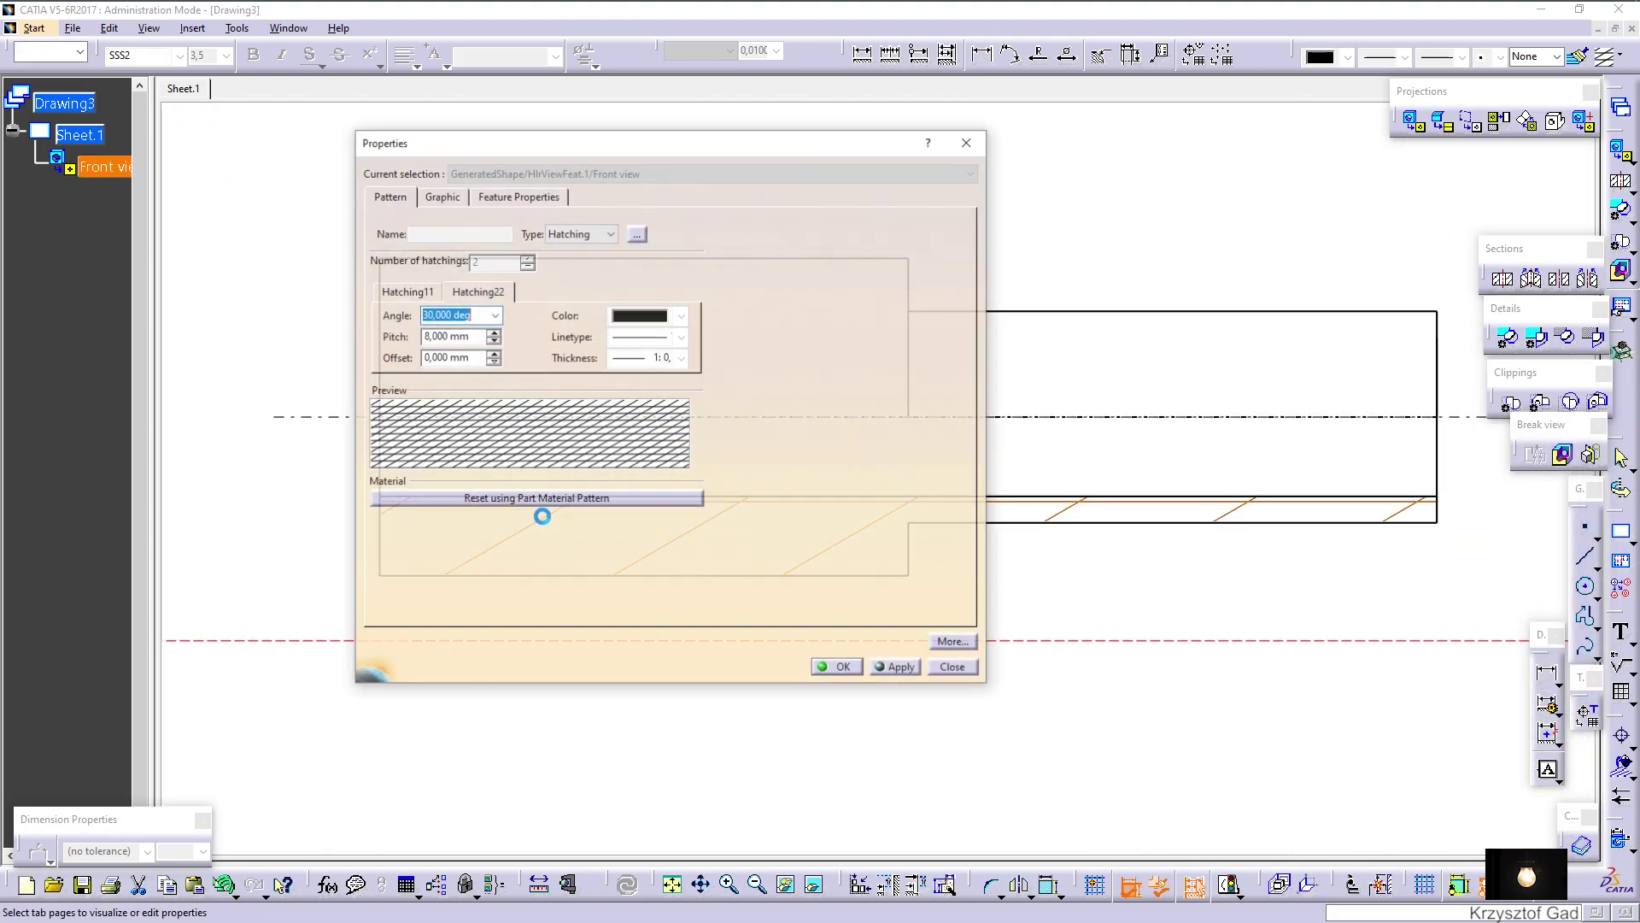
left_click(638, 233)
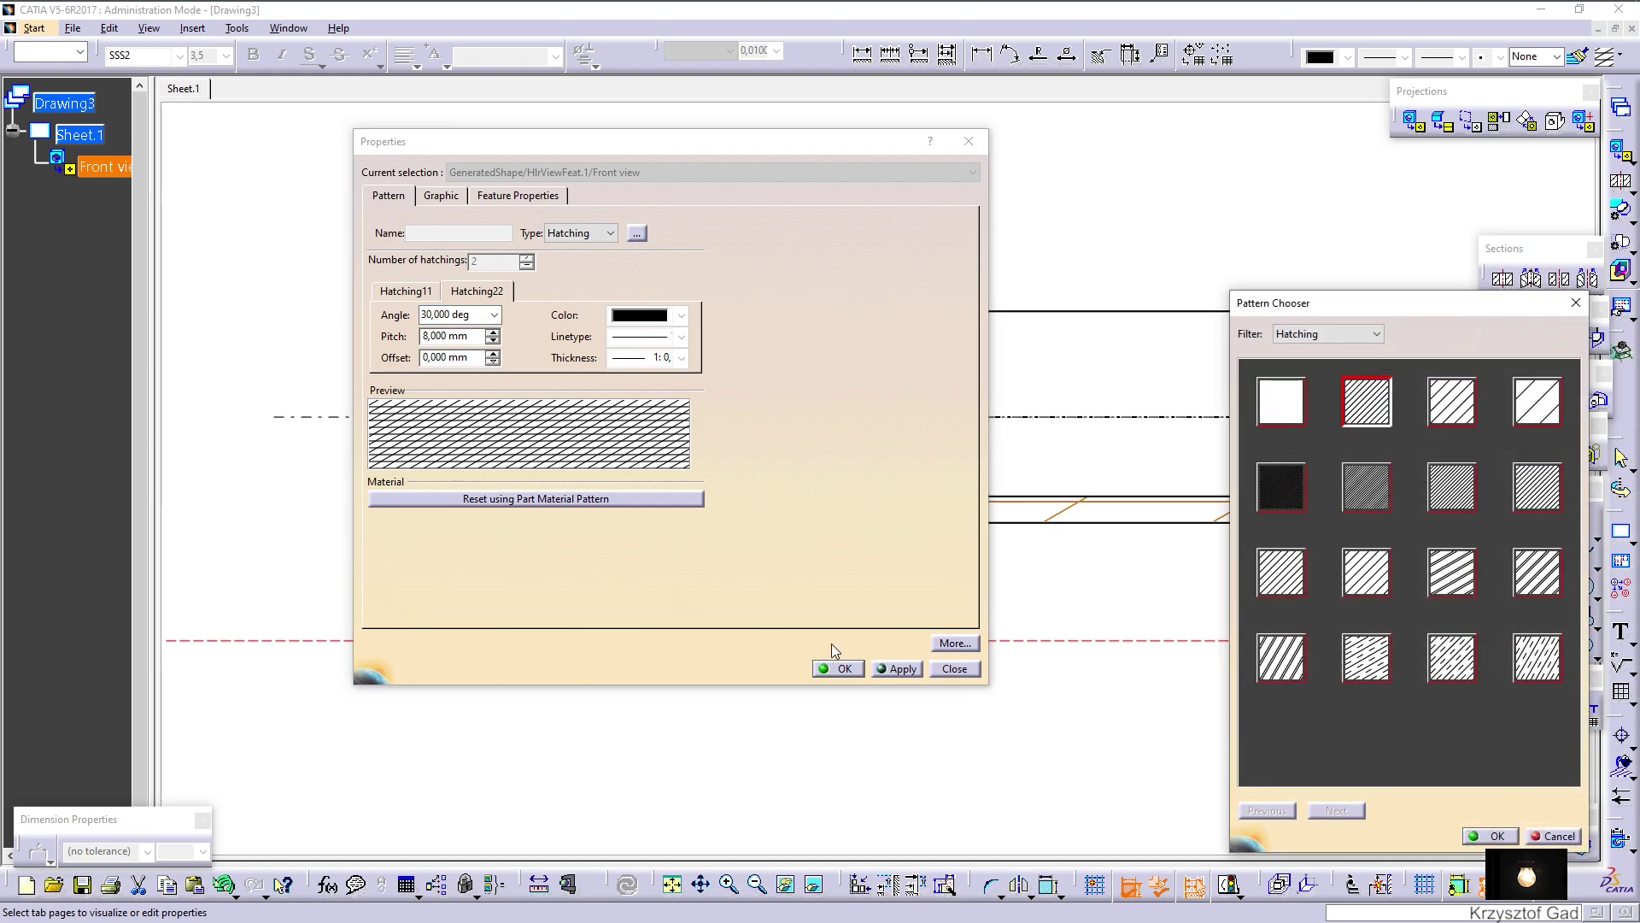
left_click(1488, 837)
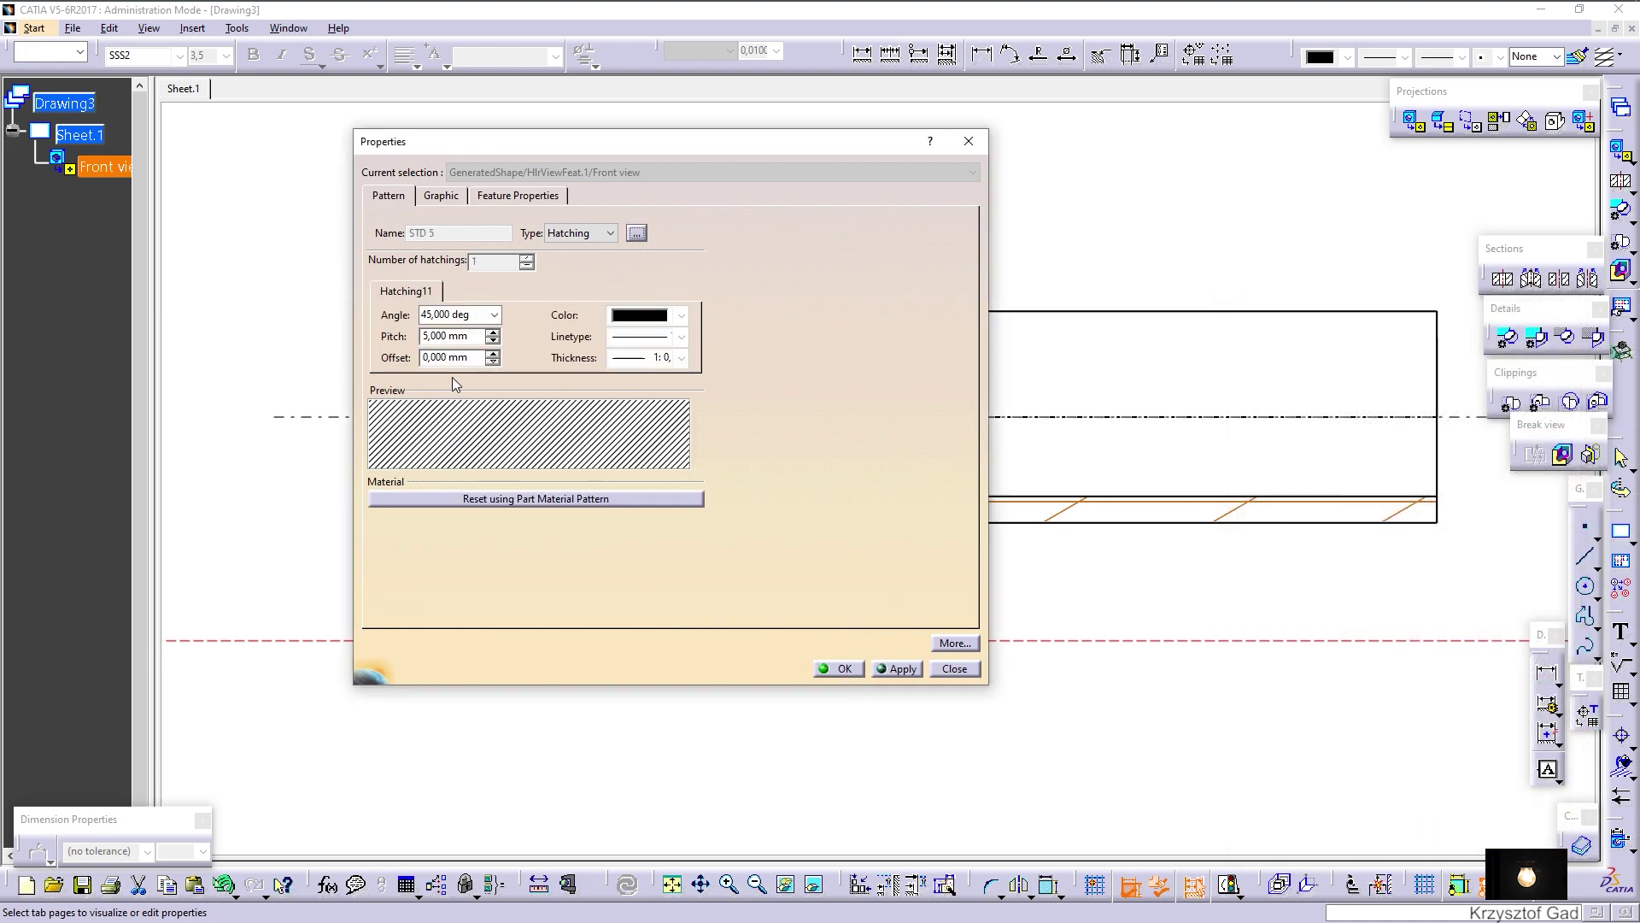
key("Return")
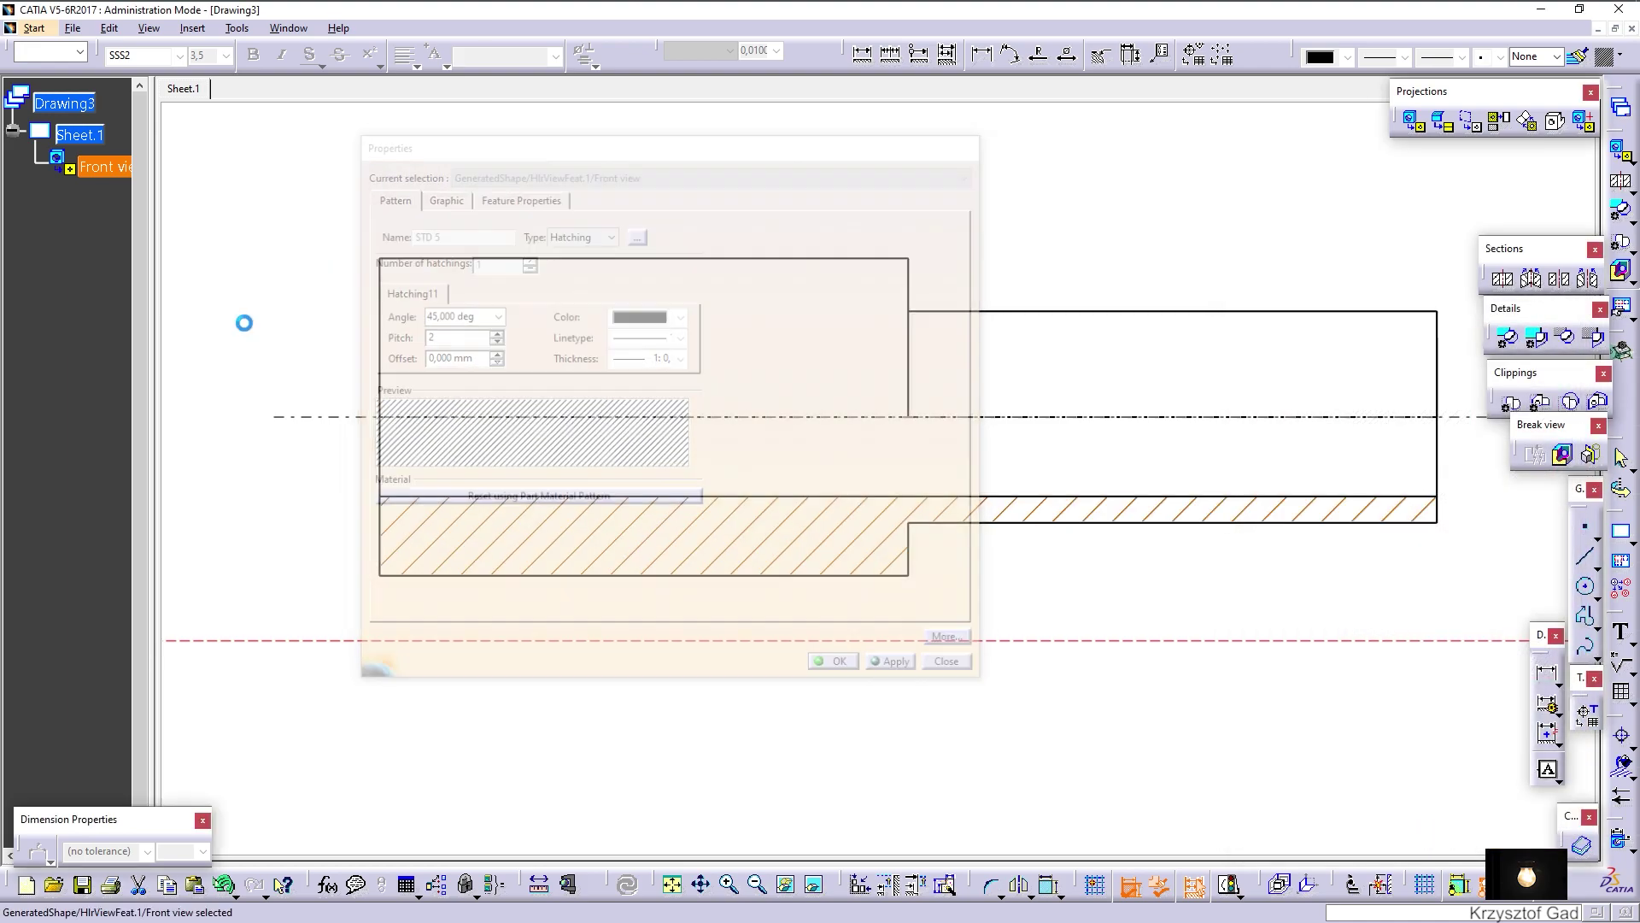
left_click(210, 249)
mouse_move(489, 270)
middle_mouse_down()
mouse_move(869, 389)
mouse_move(1117, 146)
middle_mouse_up()
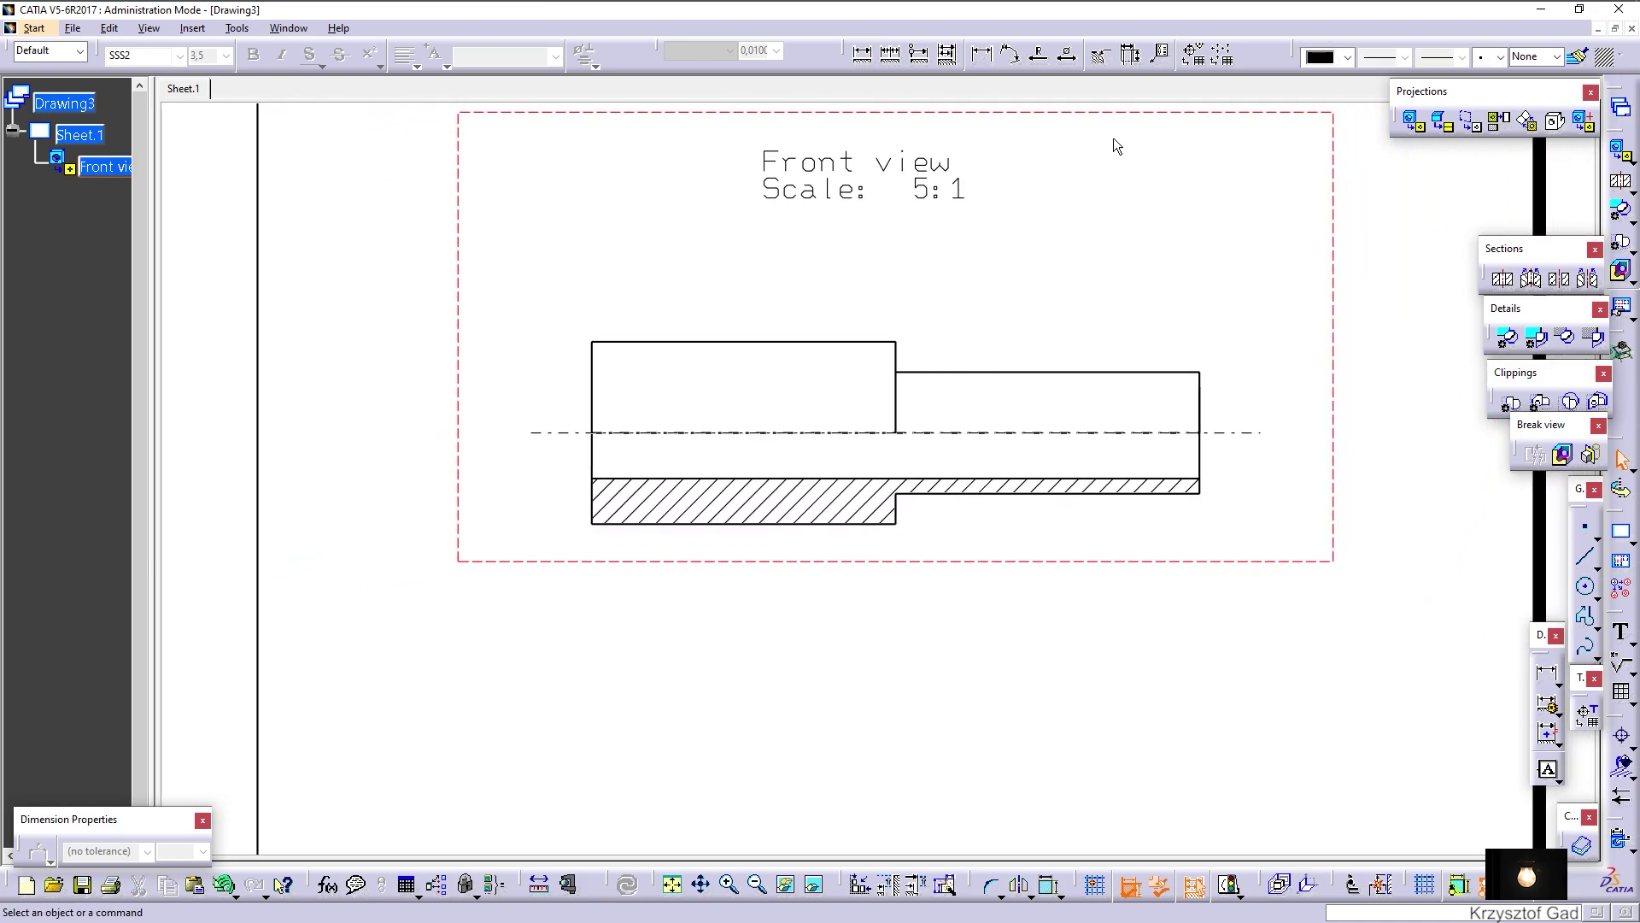
Add Φ4, Φ3 and Φ6 diameter dimensions to the sectioned front view
left_click(1067, 64)
scroll(1177, 407, "up", 1)
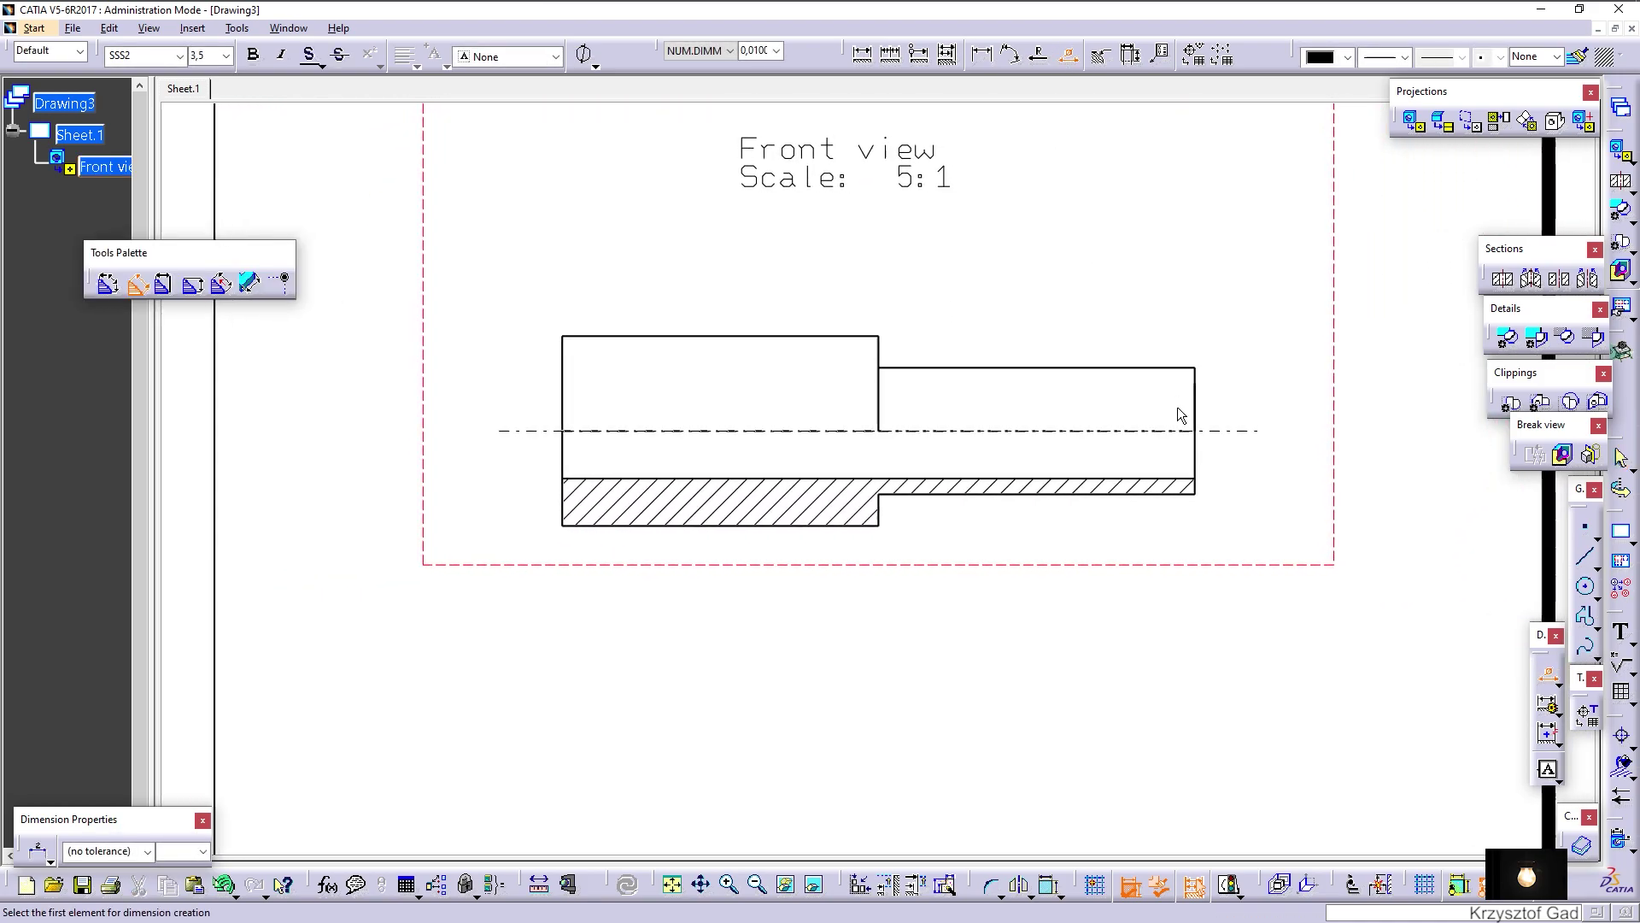
left_click(1174, 367)
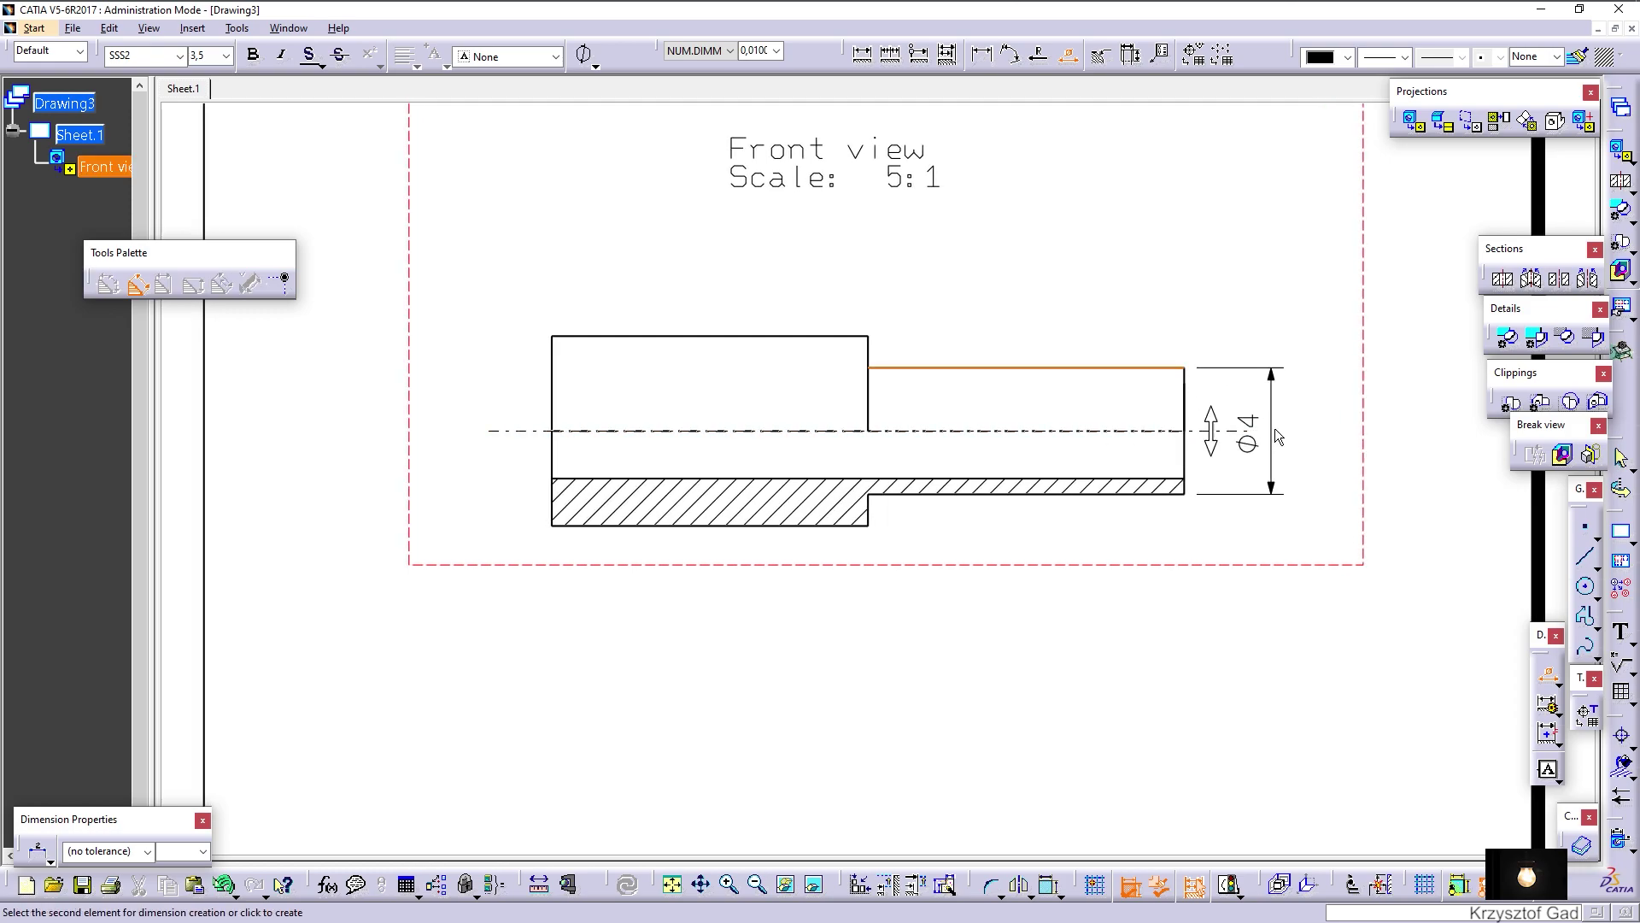
left_click(1305, 436)
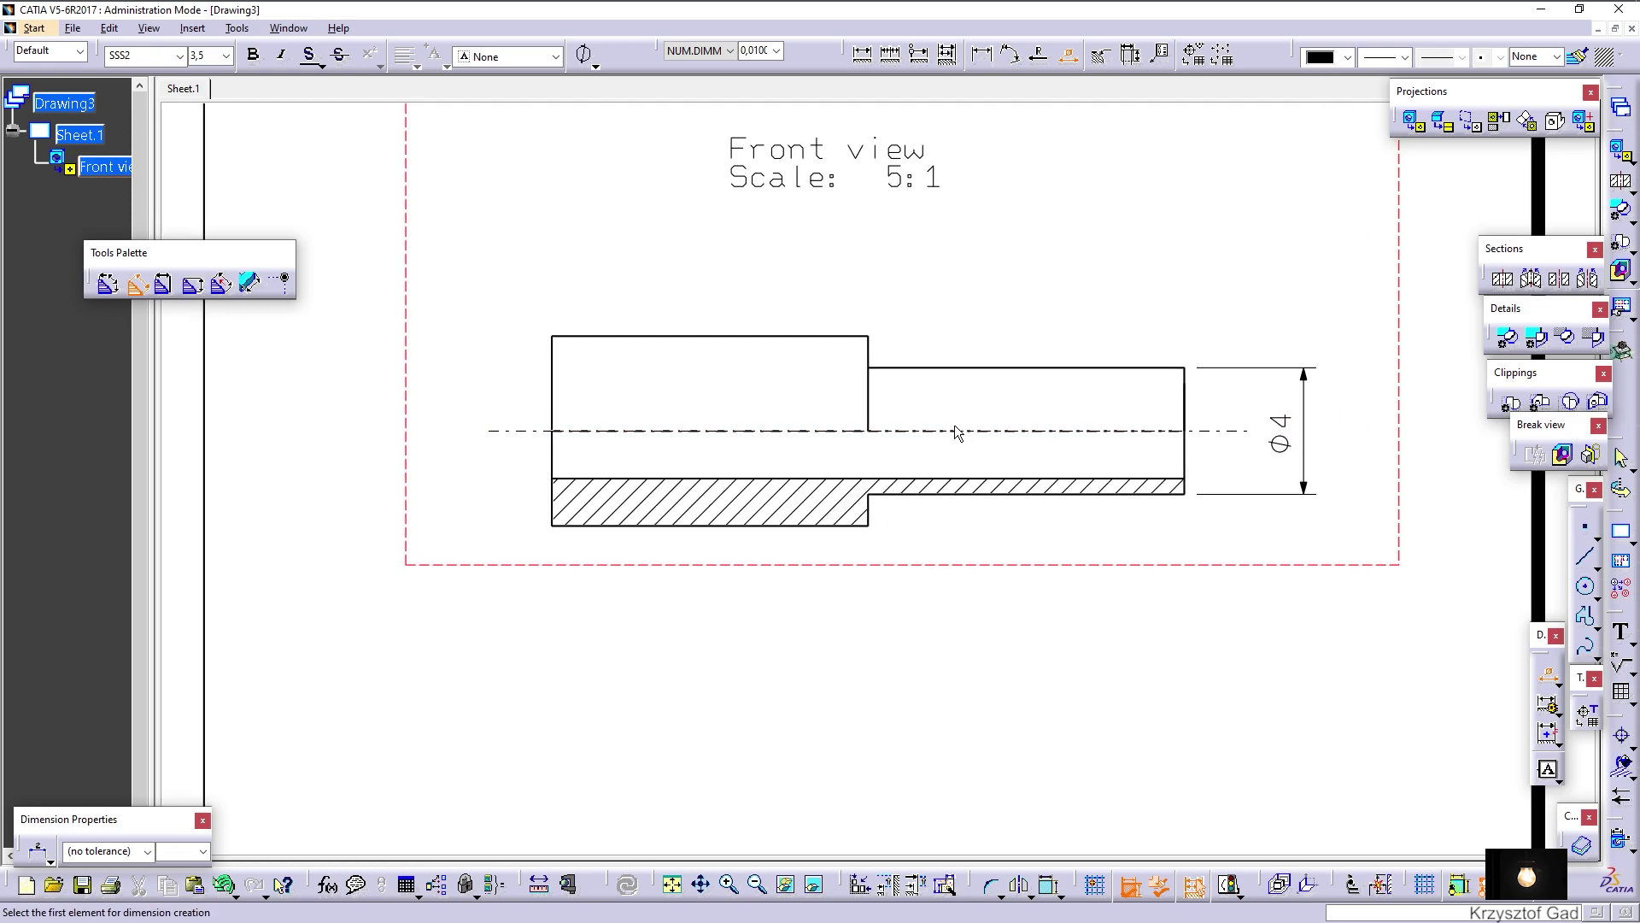
scroll(955, 432, "up", 2)
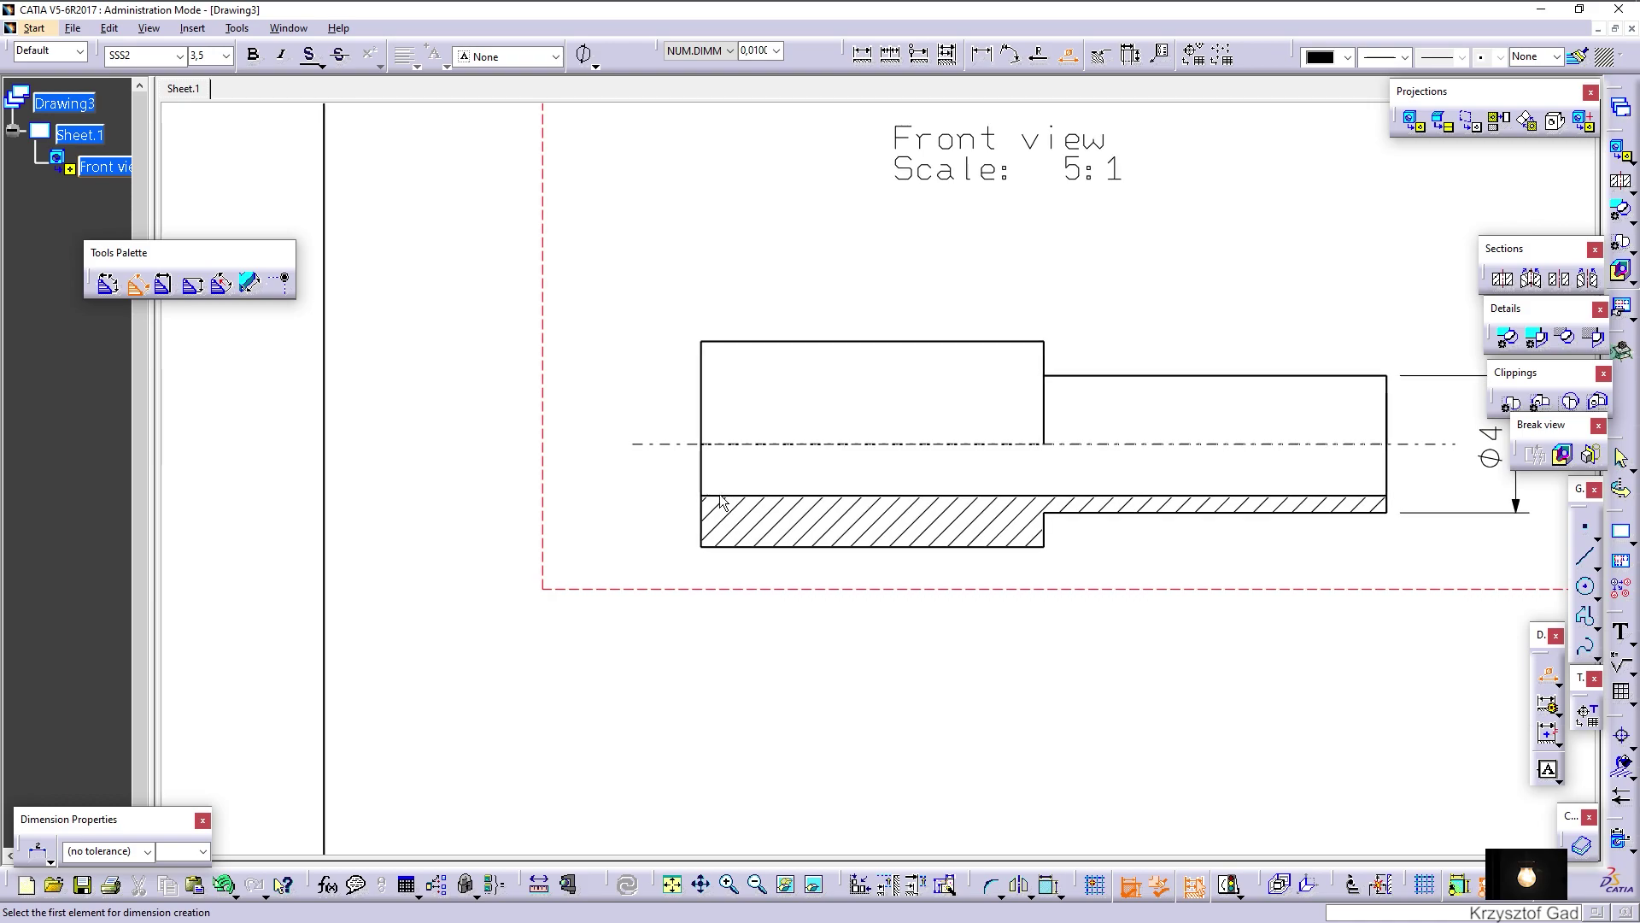
left_click(720, 497)
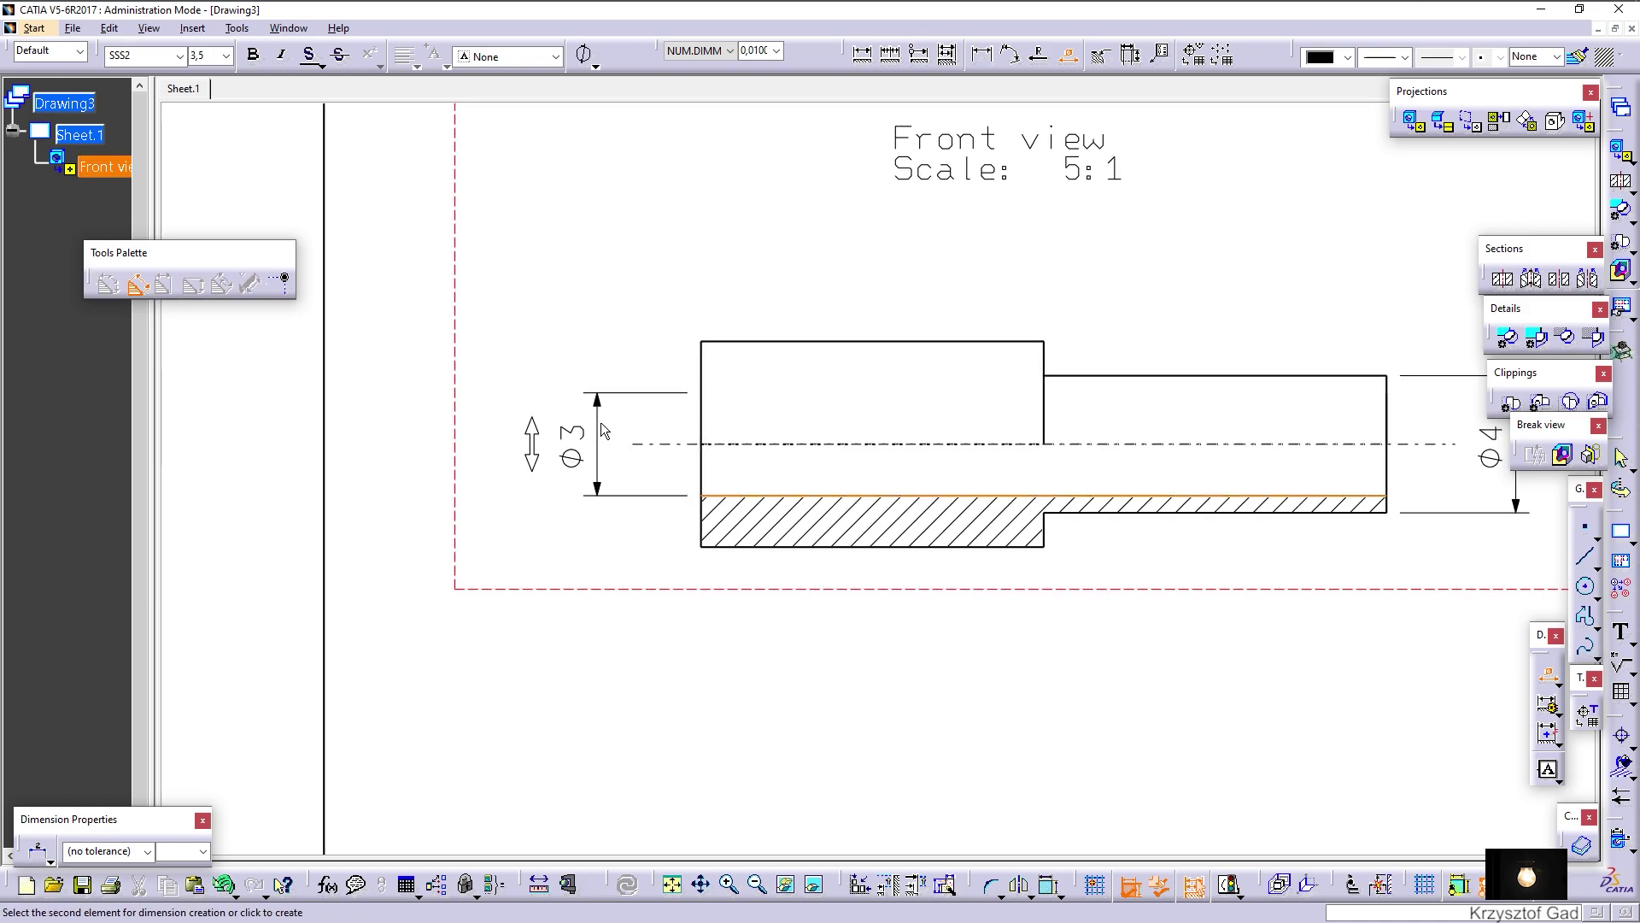
left_click(601, 422)
left_click(722, 341)
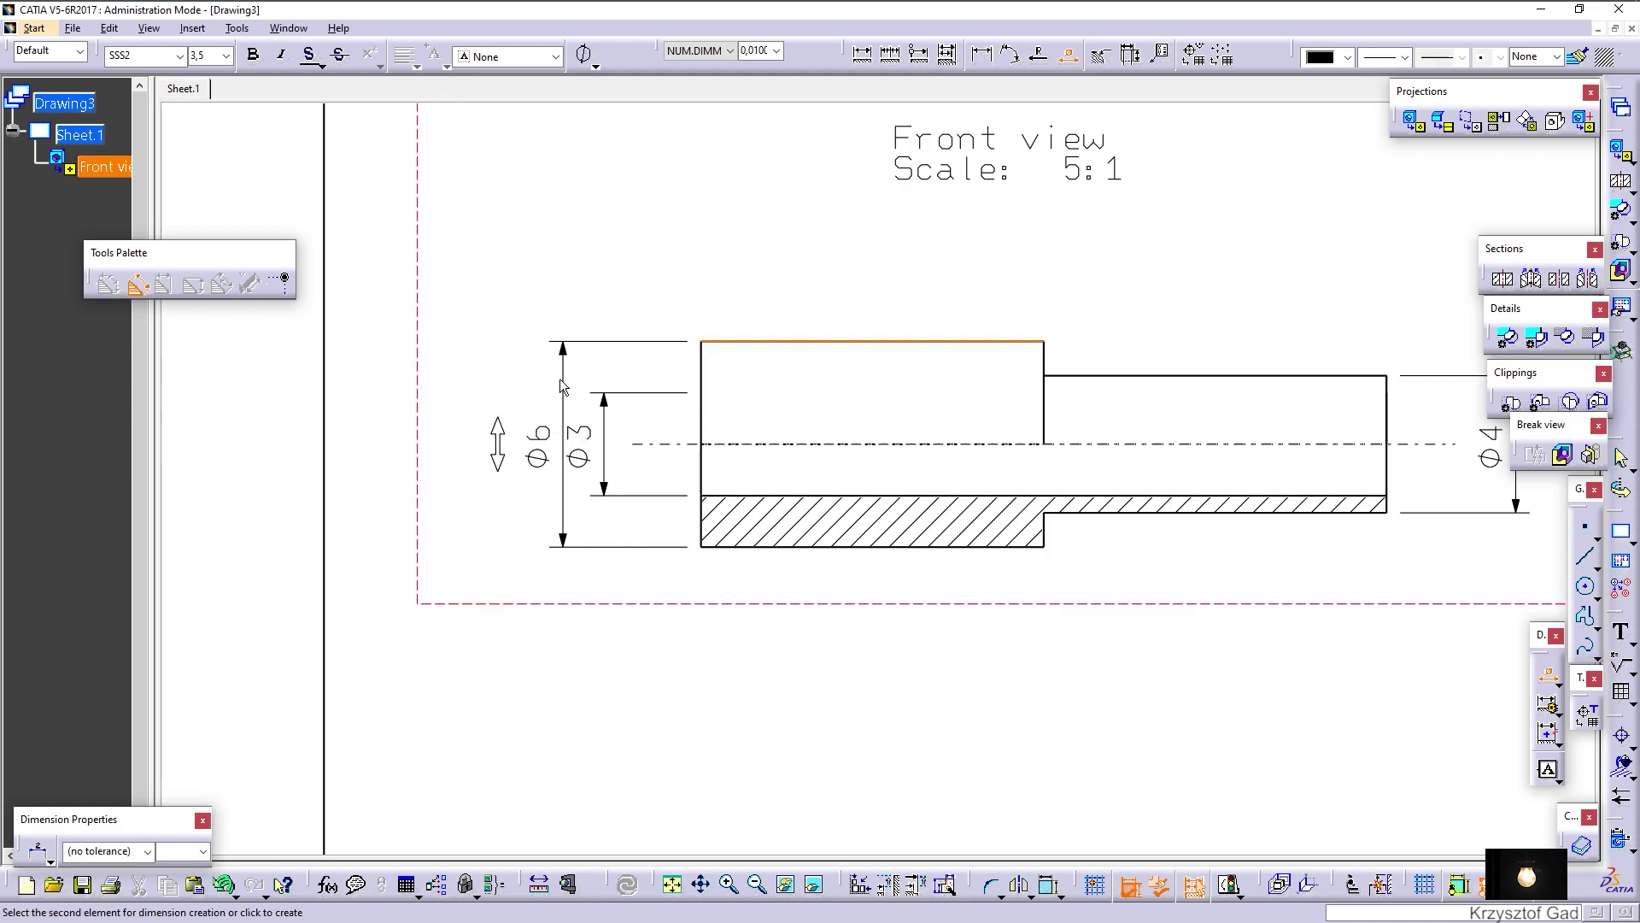
left_click(535, 381)
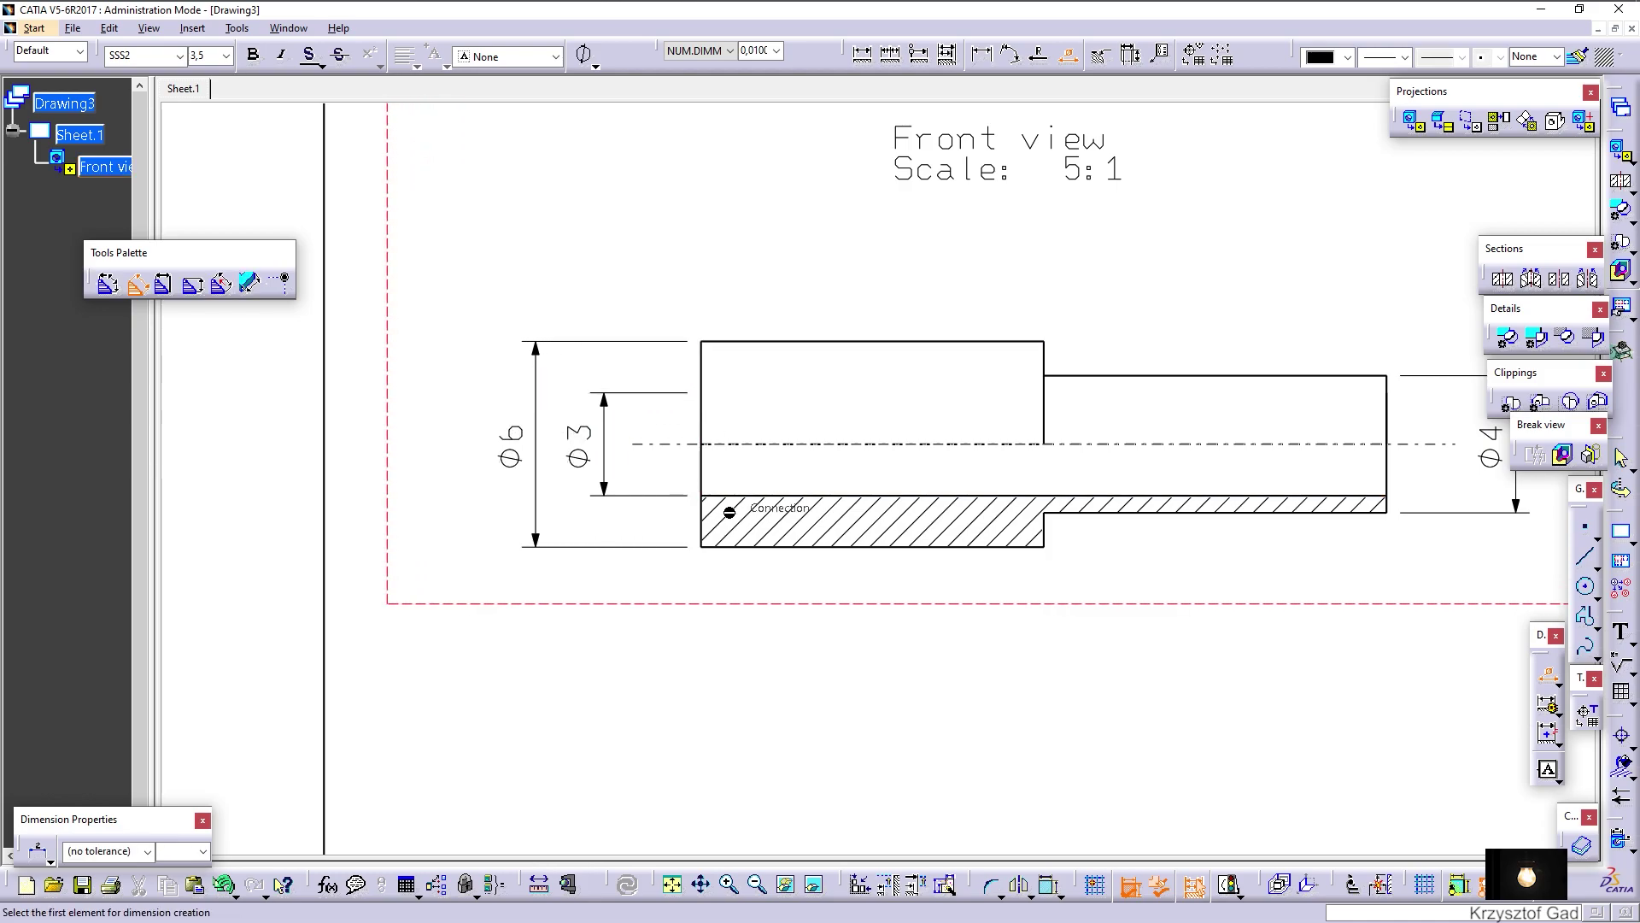
Add the 10 and overall 20 length dimensions below the shaft
left_click(983, 57)
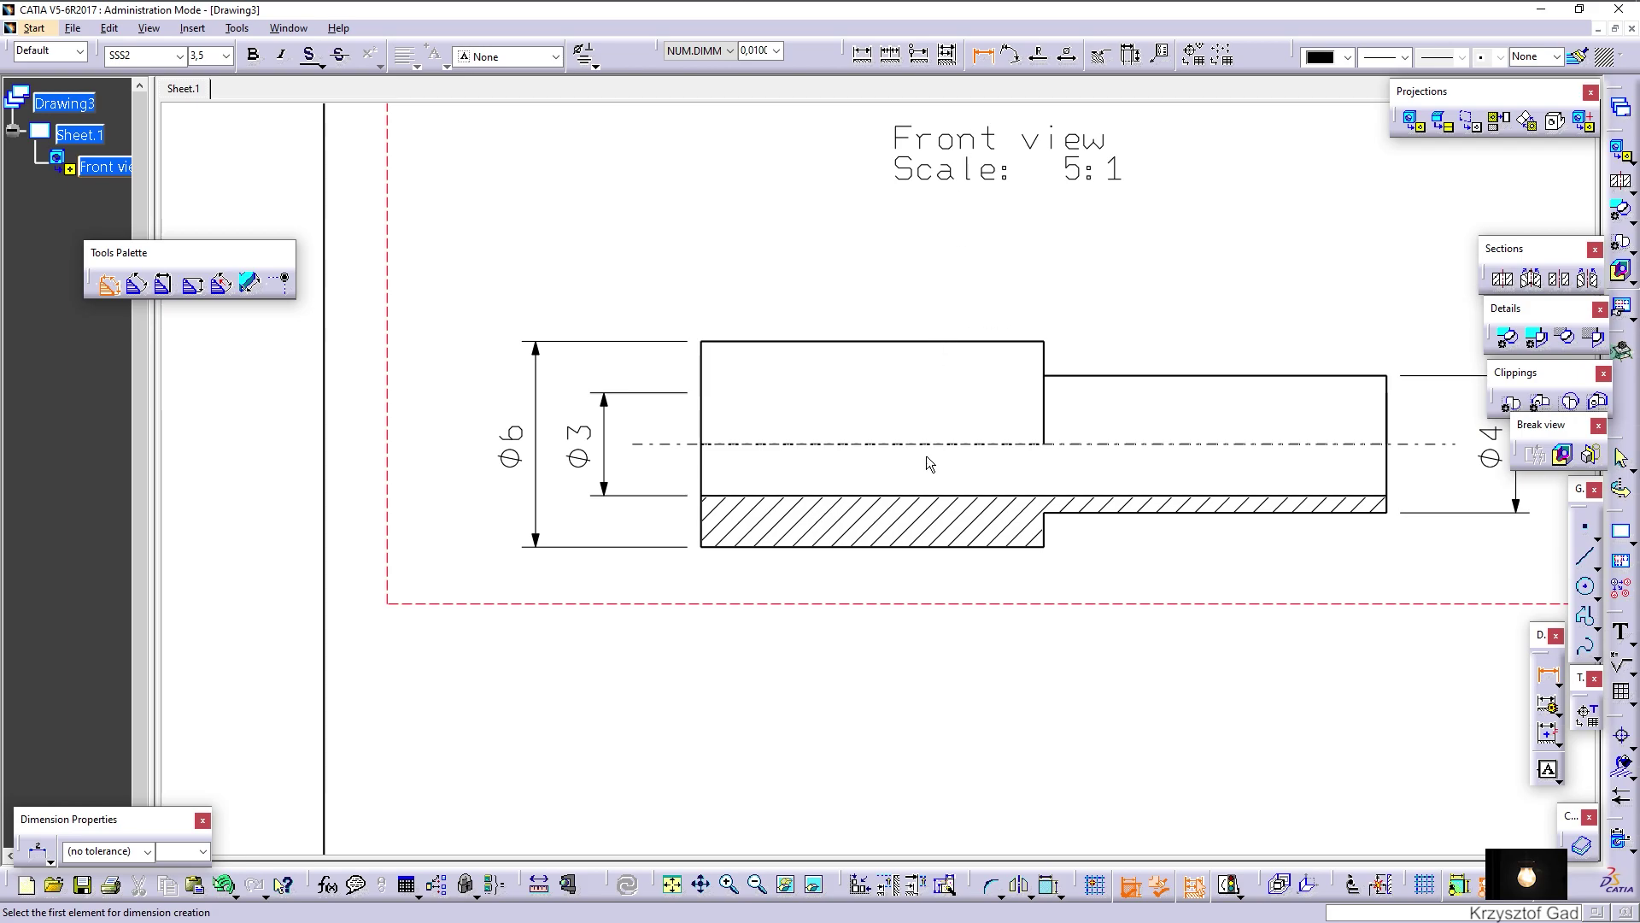
middle_click_drag(926, 464, 1139, 522, "ctrl")
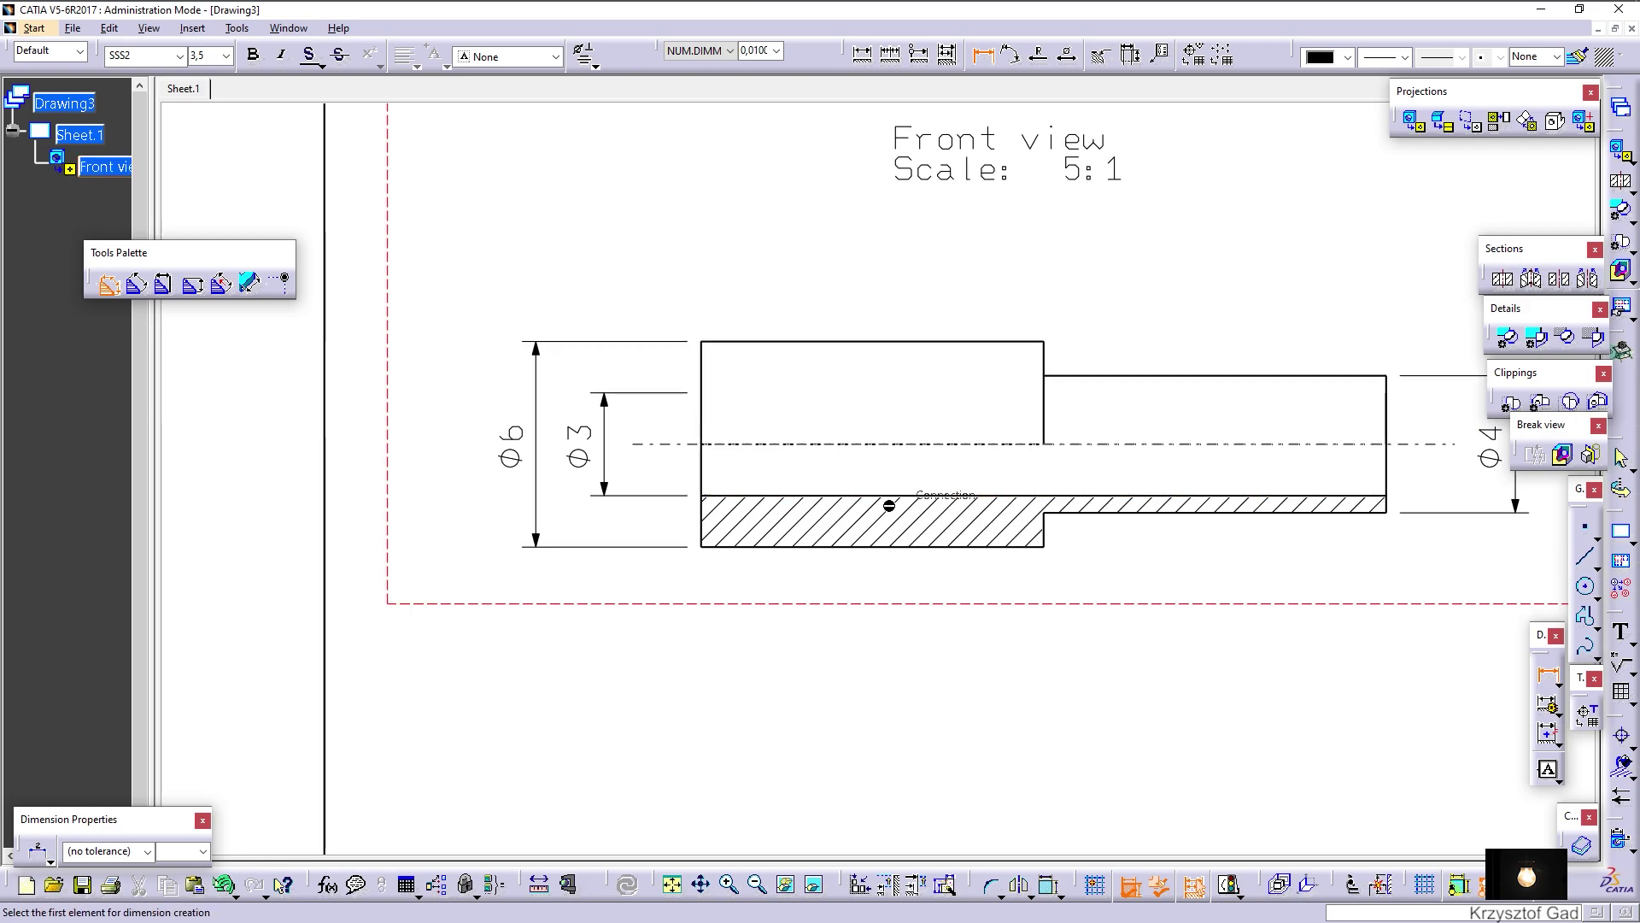
left_click(1154, 511)
left_click(1150, 598)
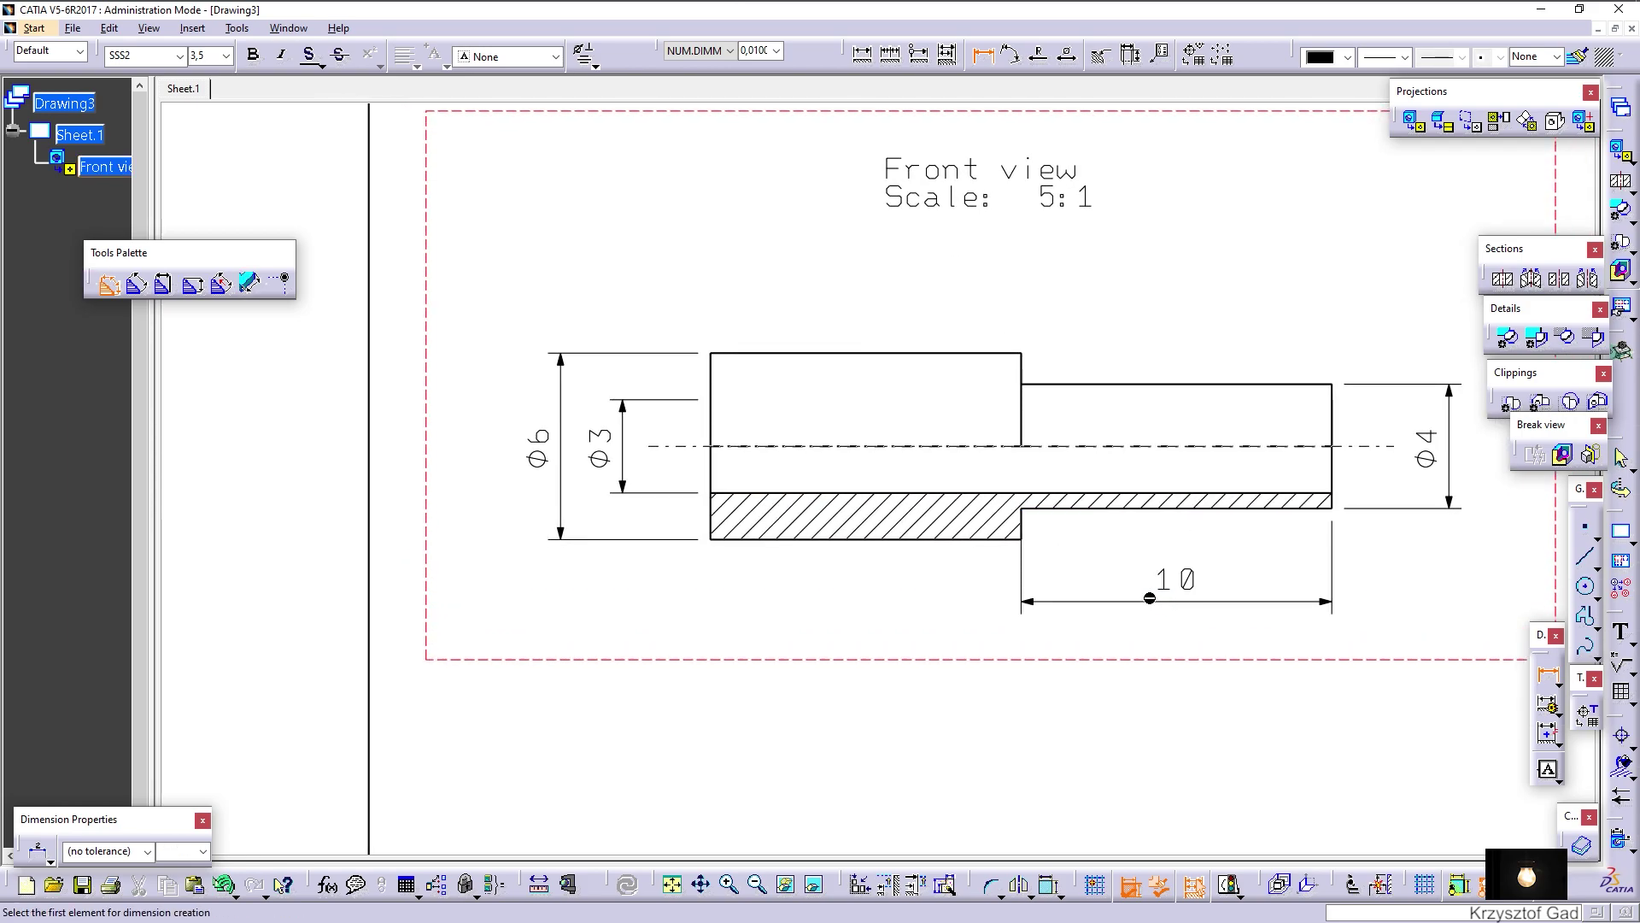
left_click(714, 523)
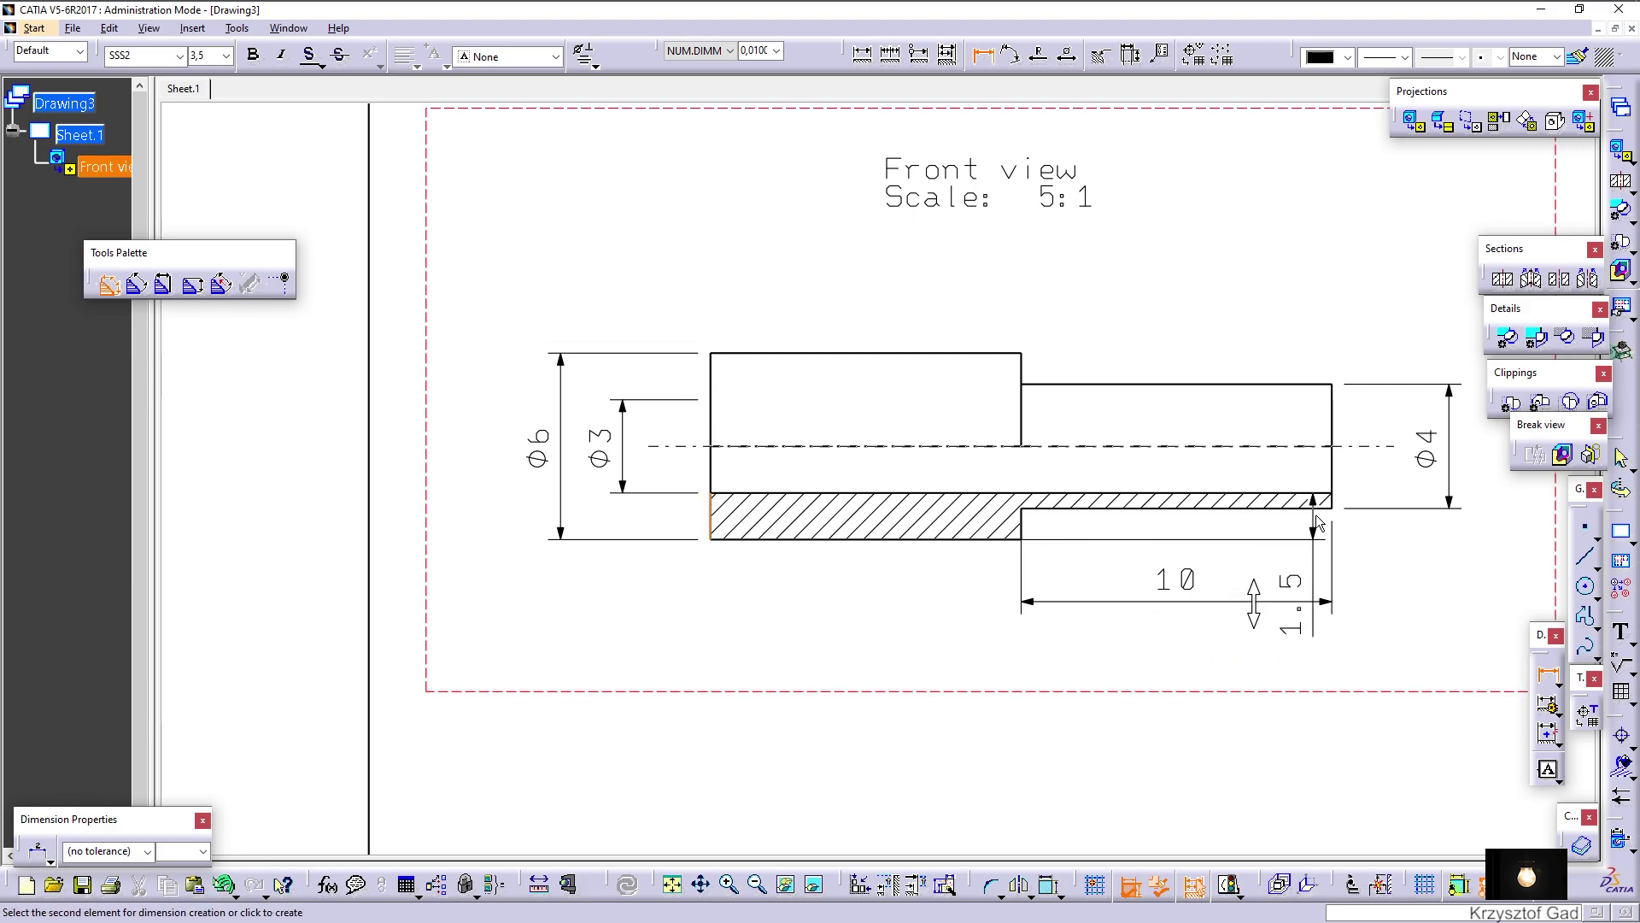
left_click(1331, 468)
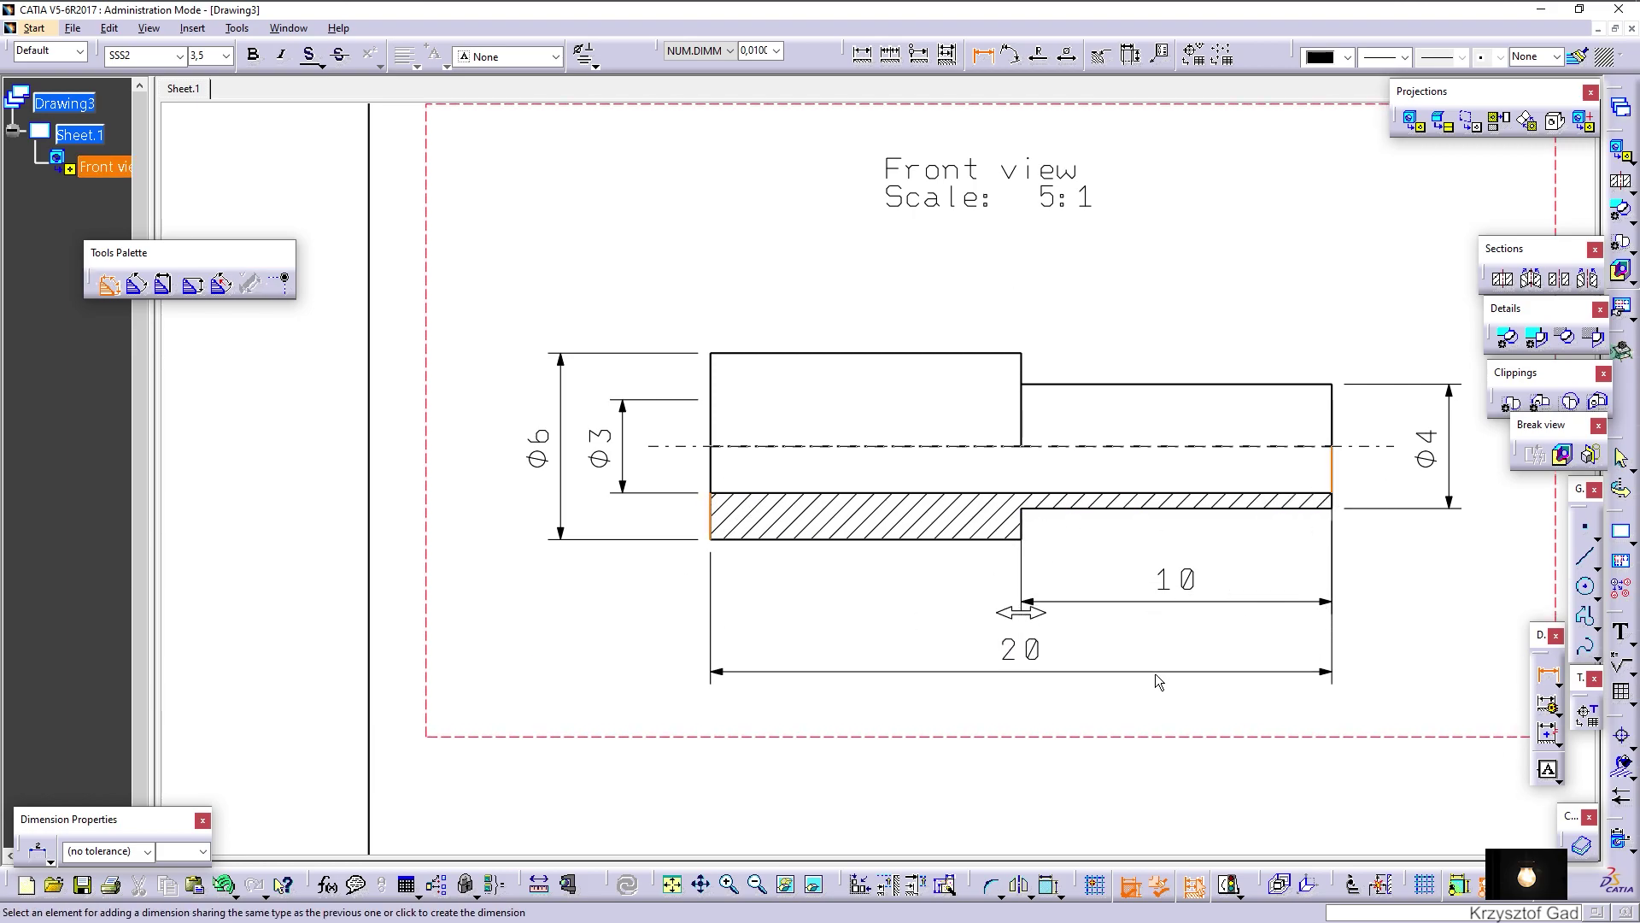
left_click(1156, 675)
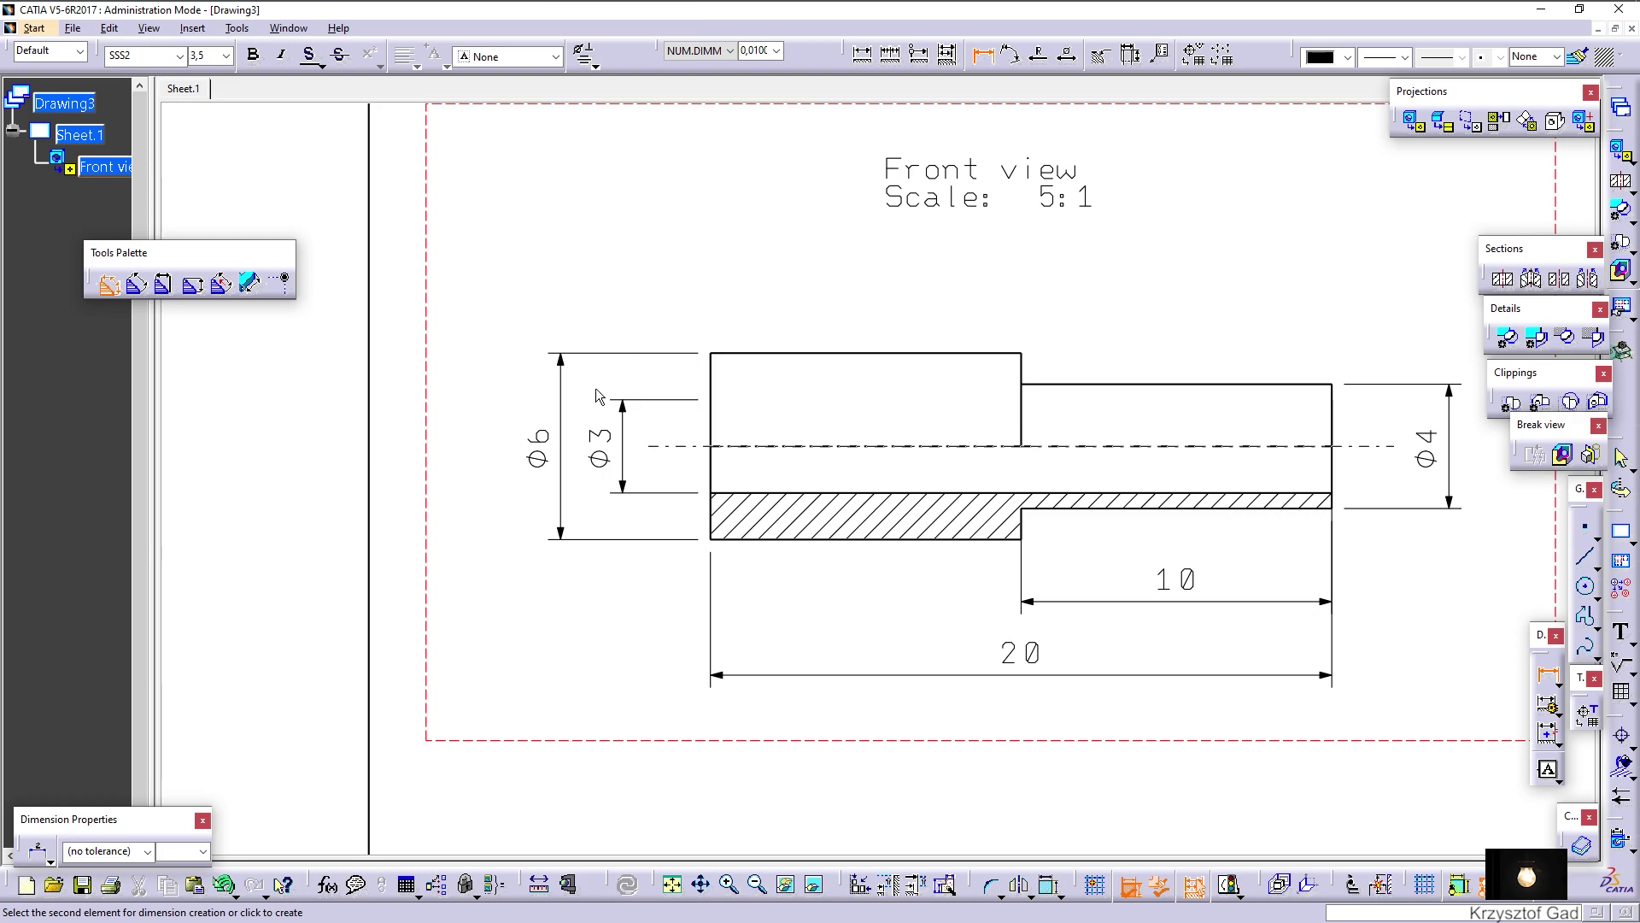
key("Escape")
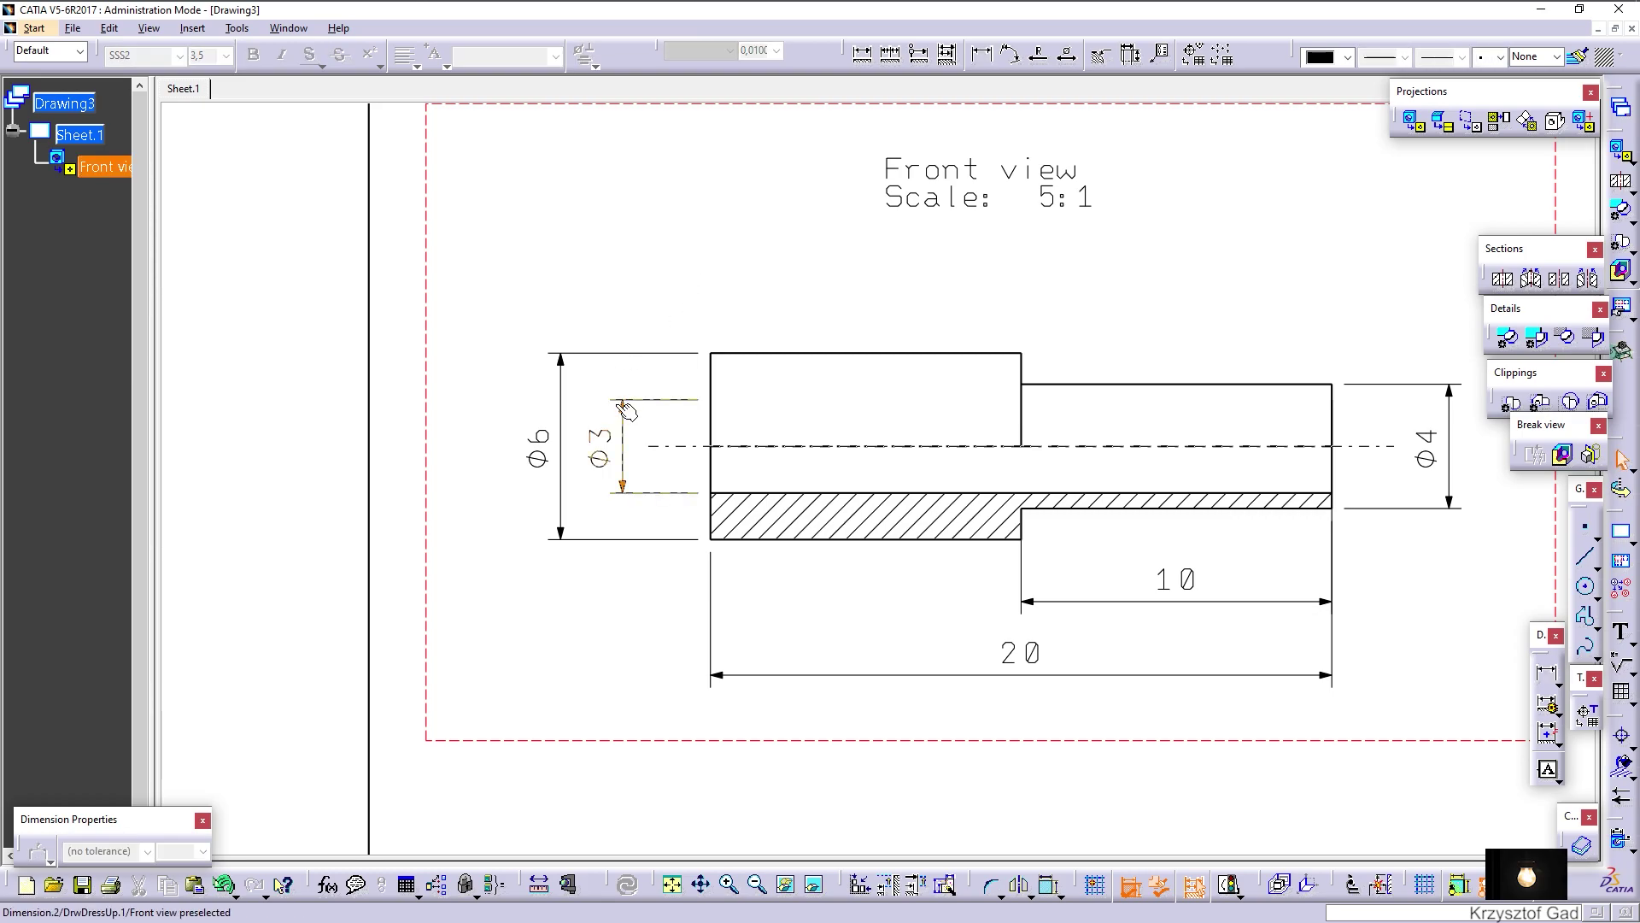
Set the Φ3 dimension's Symbol 2 shape to No Symbol, leaving one arrowhead
right_click(624, 401)
left_click(692, 508)
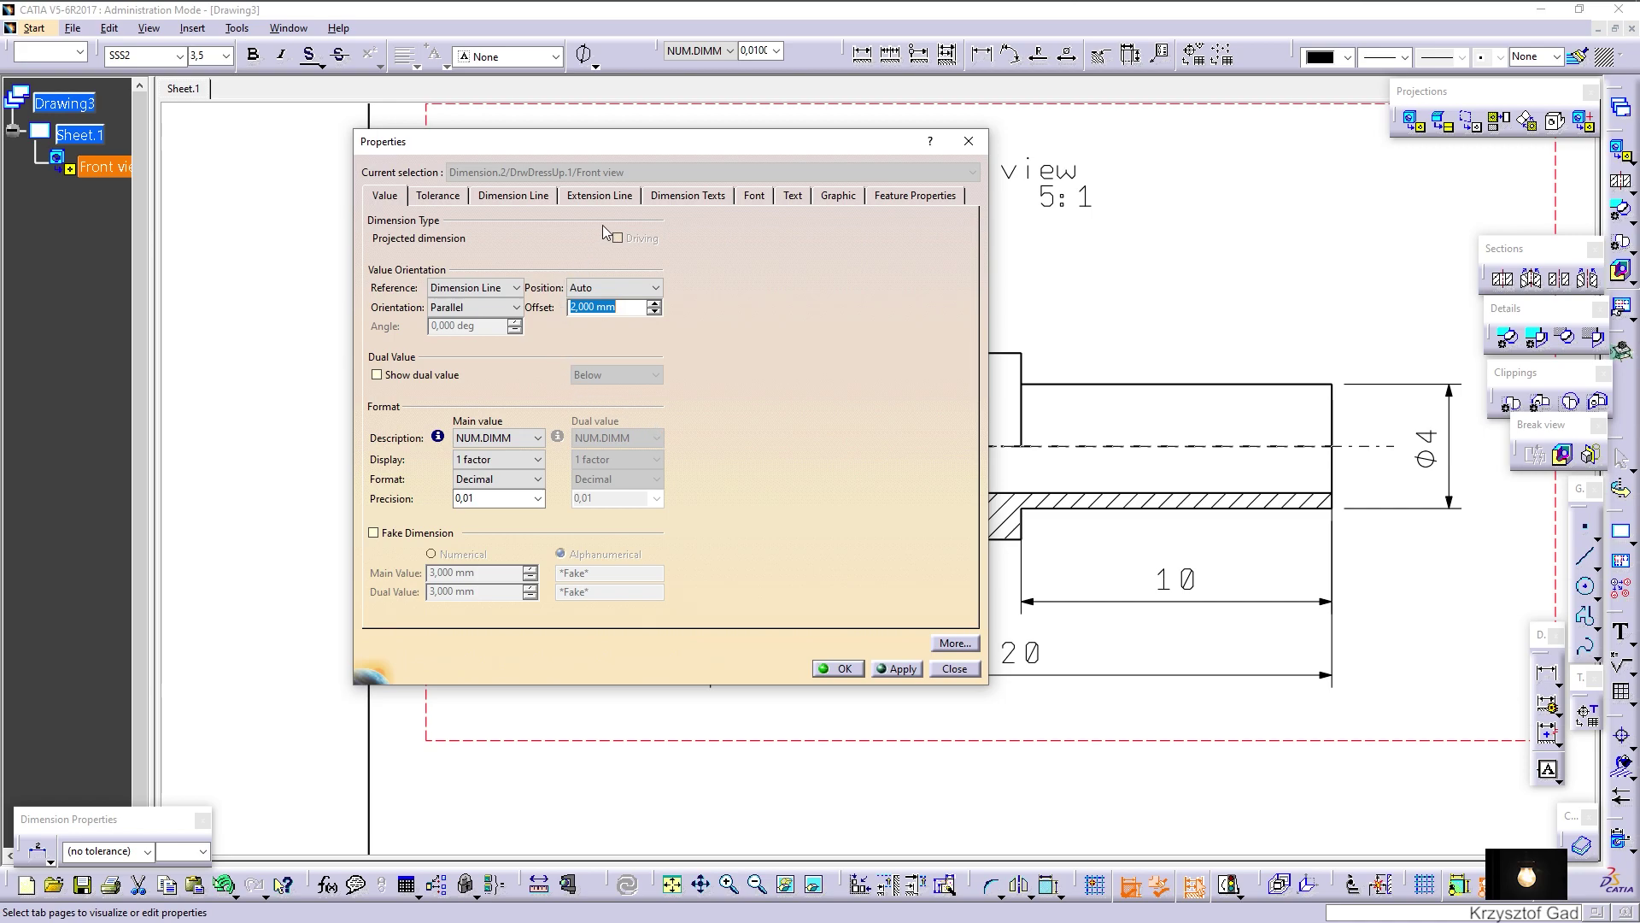
left_click(598, 196)
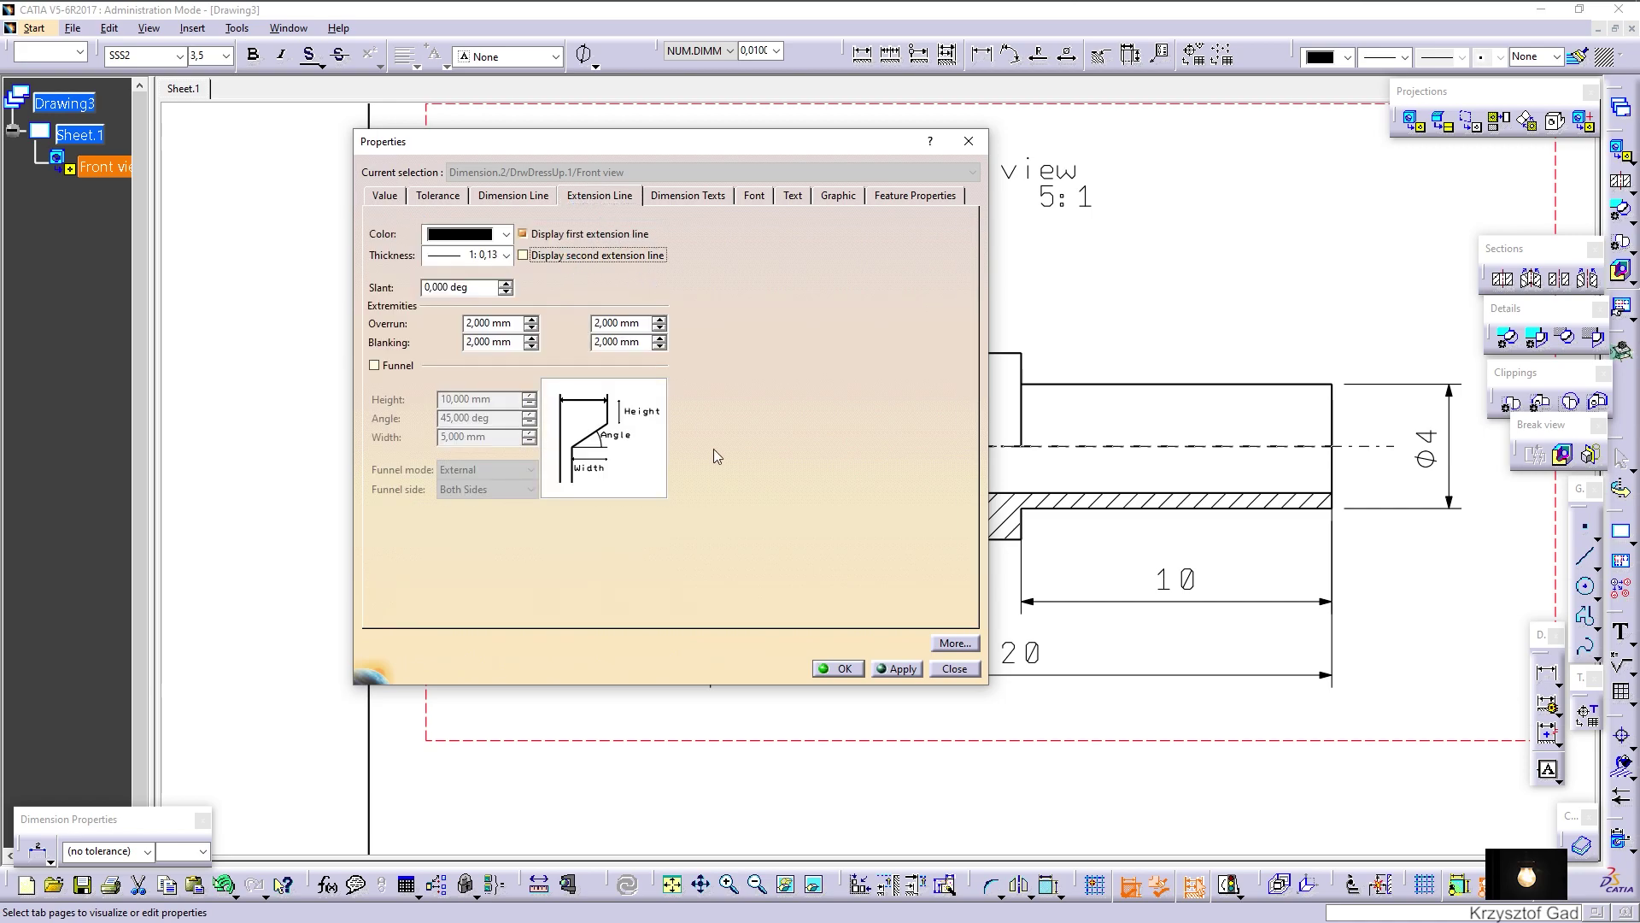
left_click_drag(752, 149, 1290, 135)
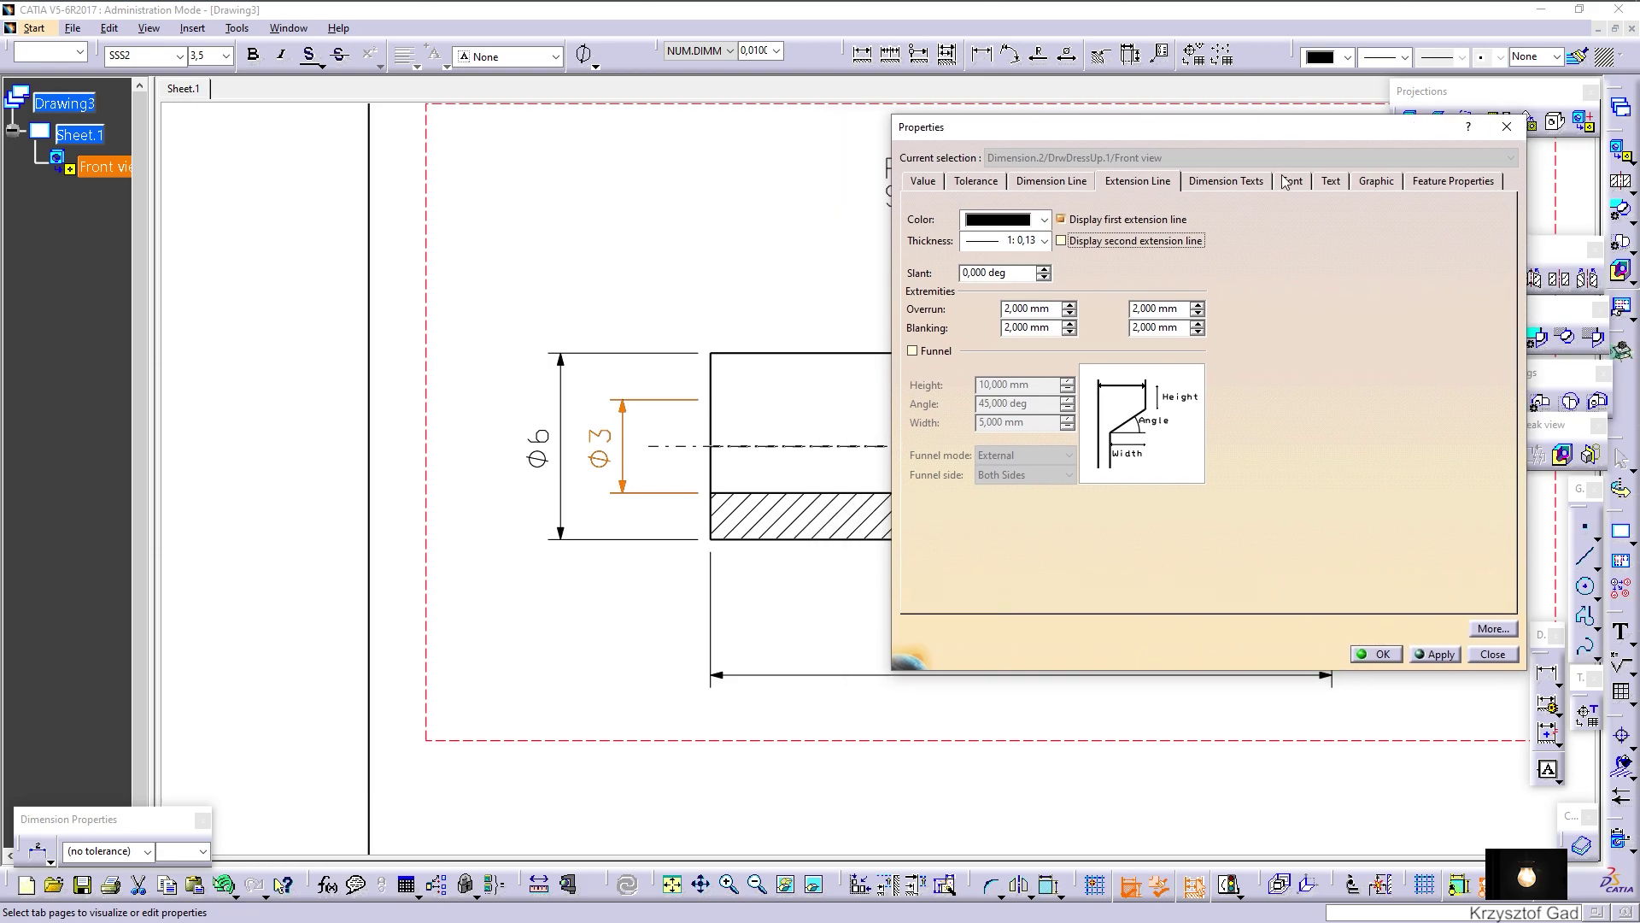
left_click(1051, 181)
left_click(1102, 377)
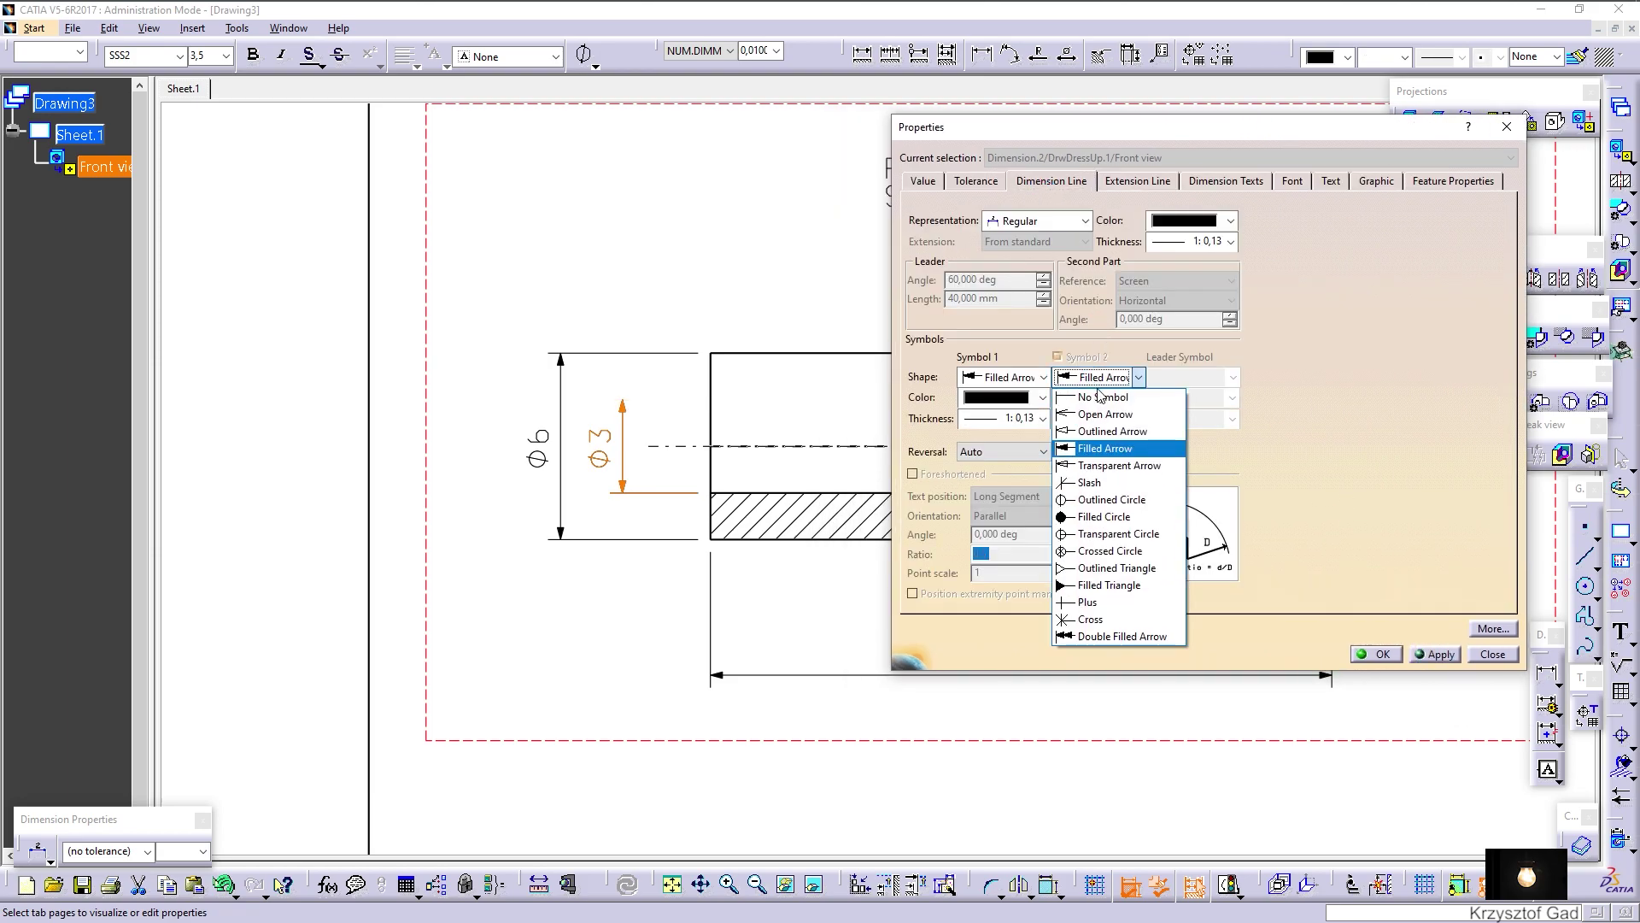
left_click(1102, 397)
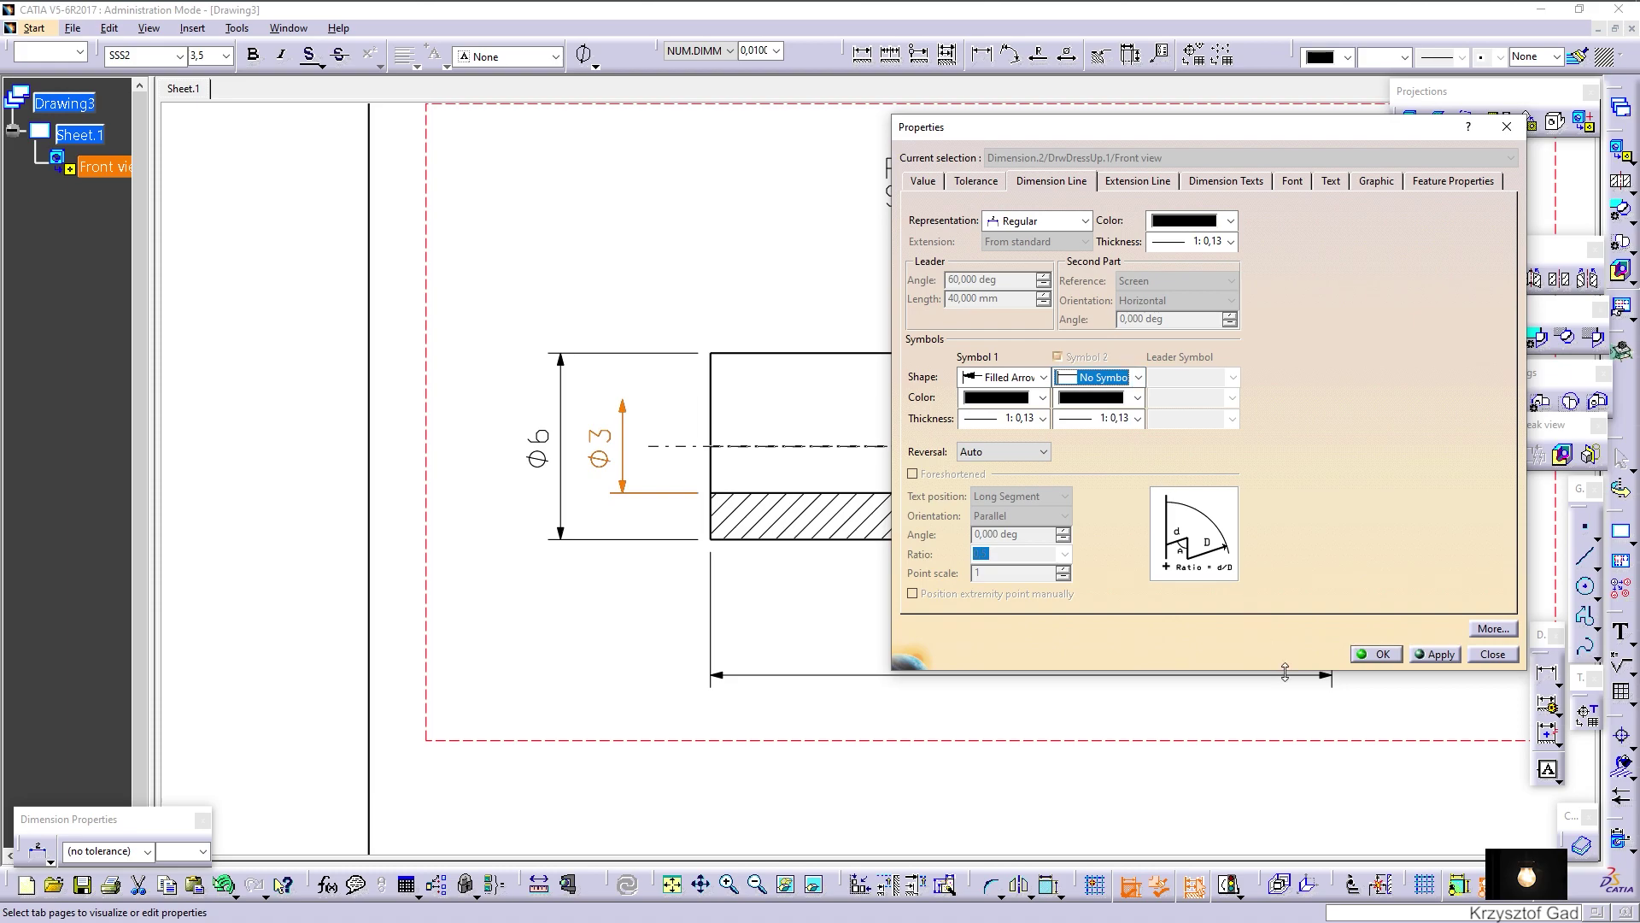
left_click(1388, 655)
left_click(670, 219)
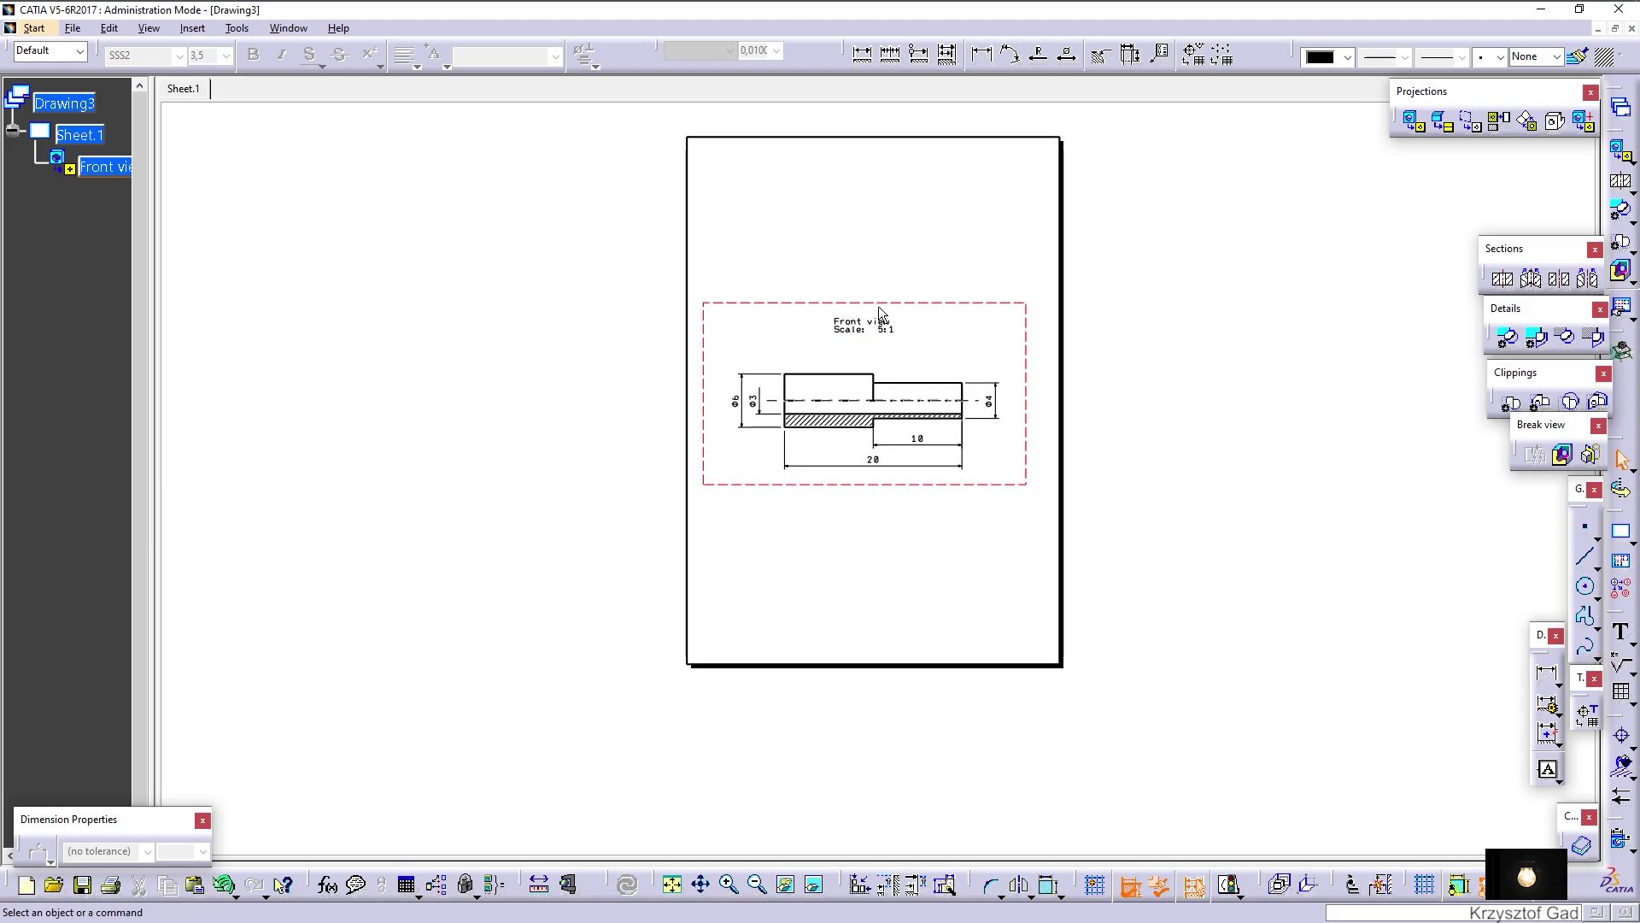
Move the front view higher on the sheet and hide its dashed view frame
left_click_drag(880, 306, 889, 229)
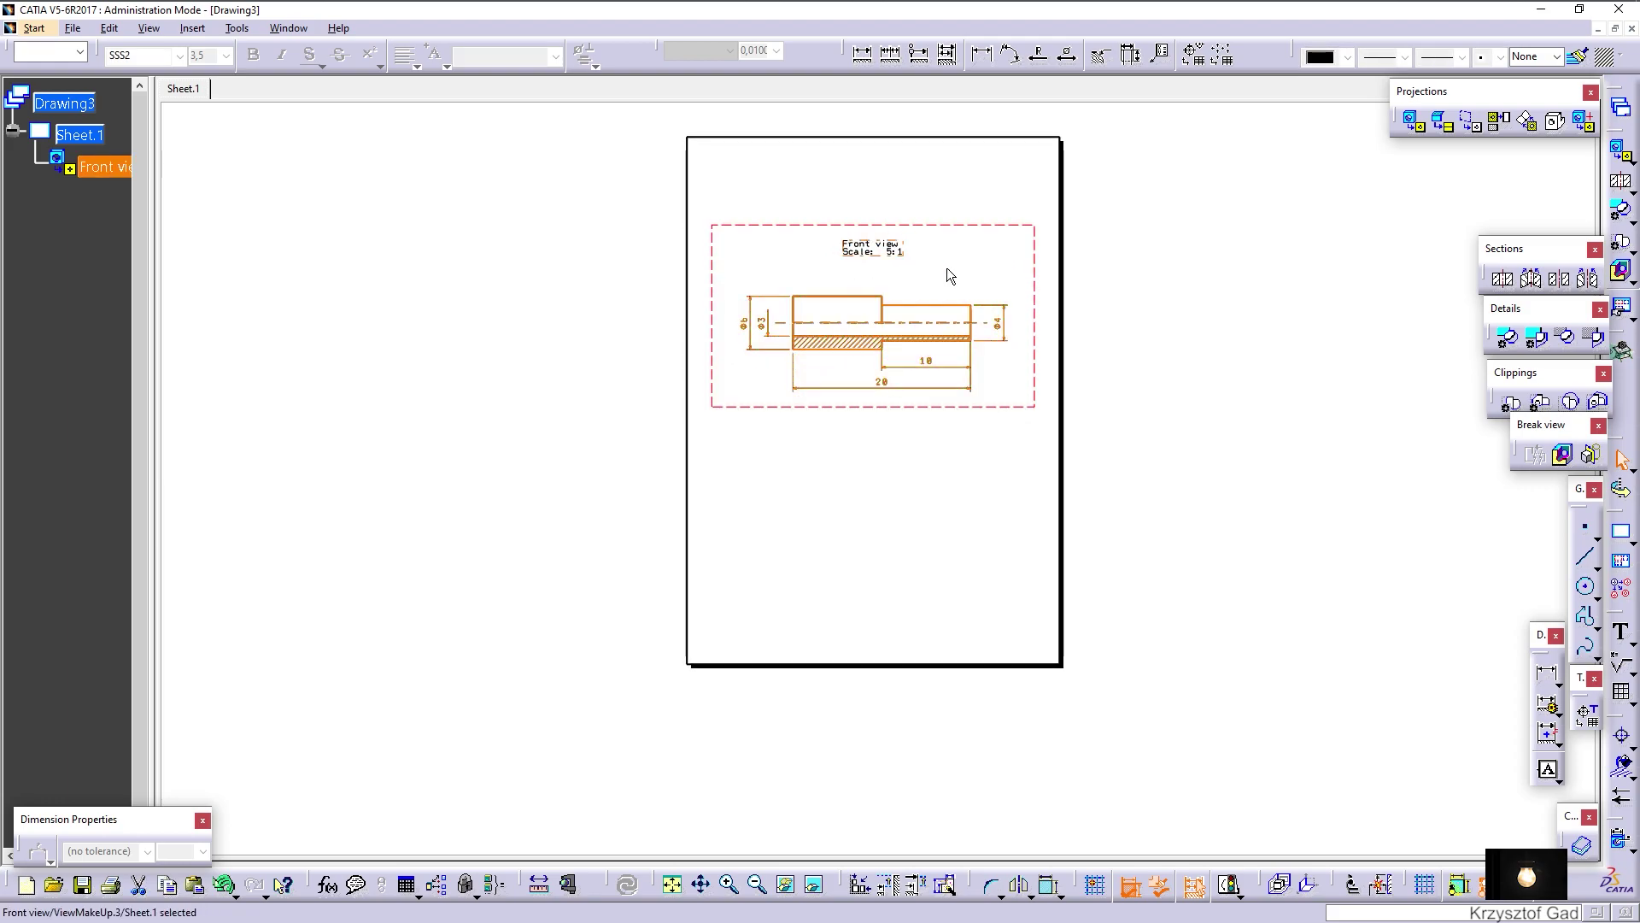
left_click(1190, 461)
left_click(1096, 884)
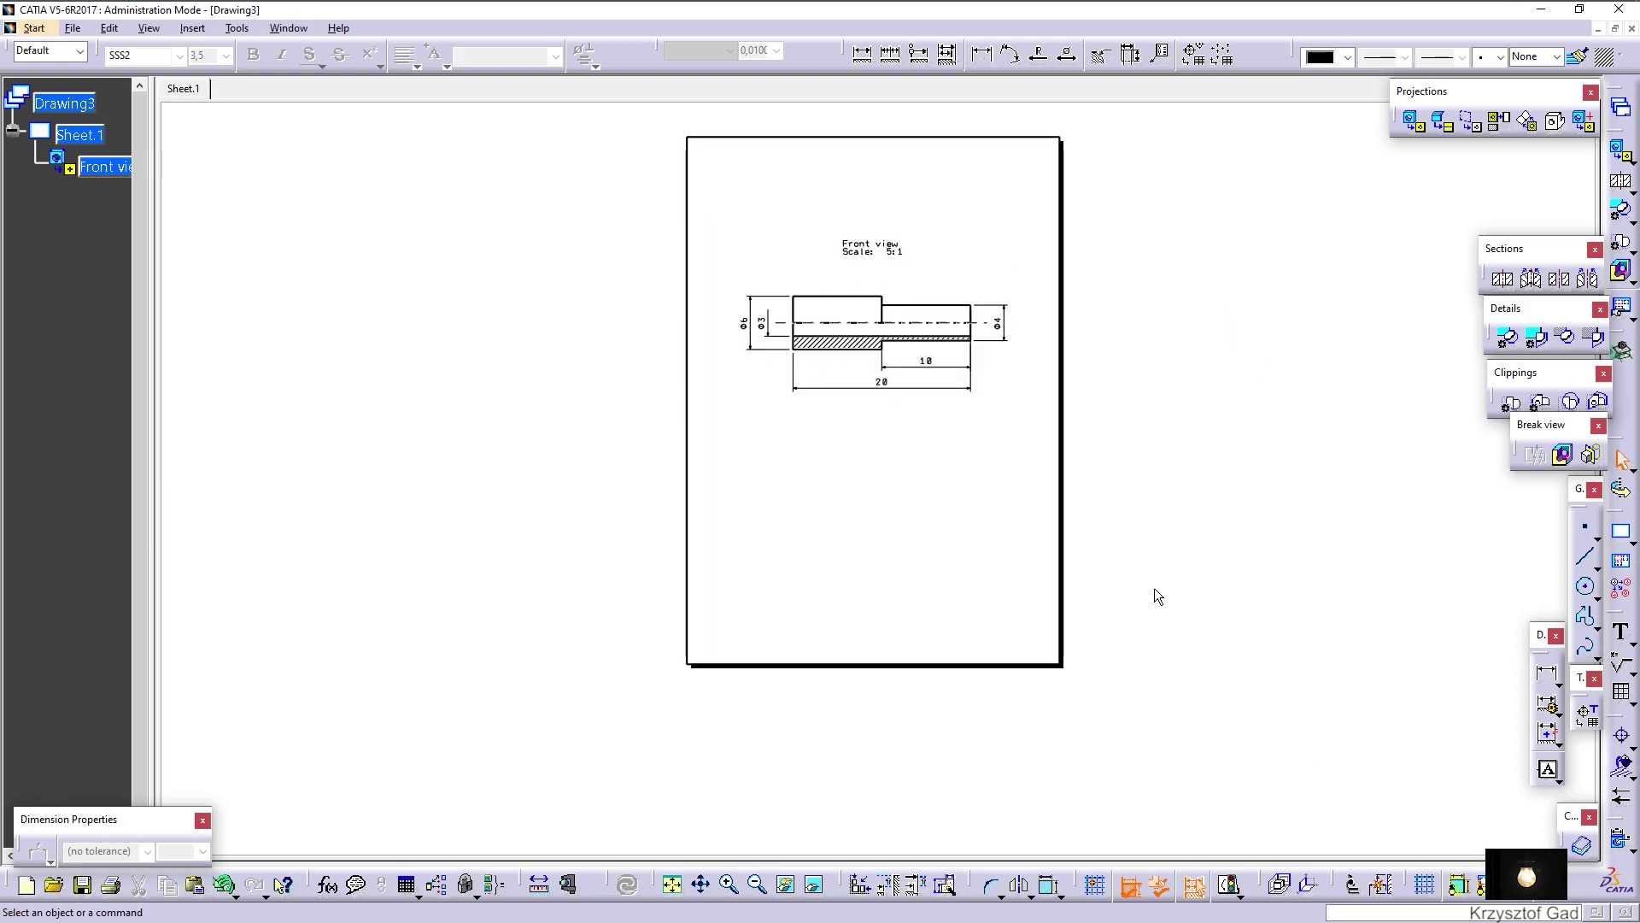
Create the frame and title block in the sheet background
left_click(109, 30)
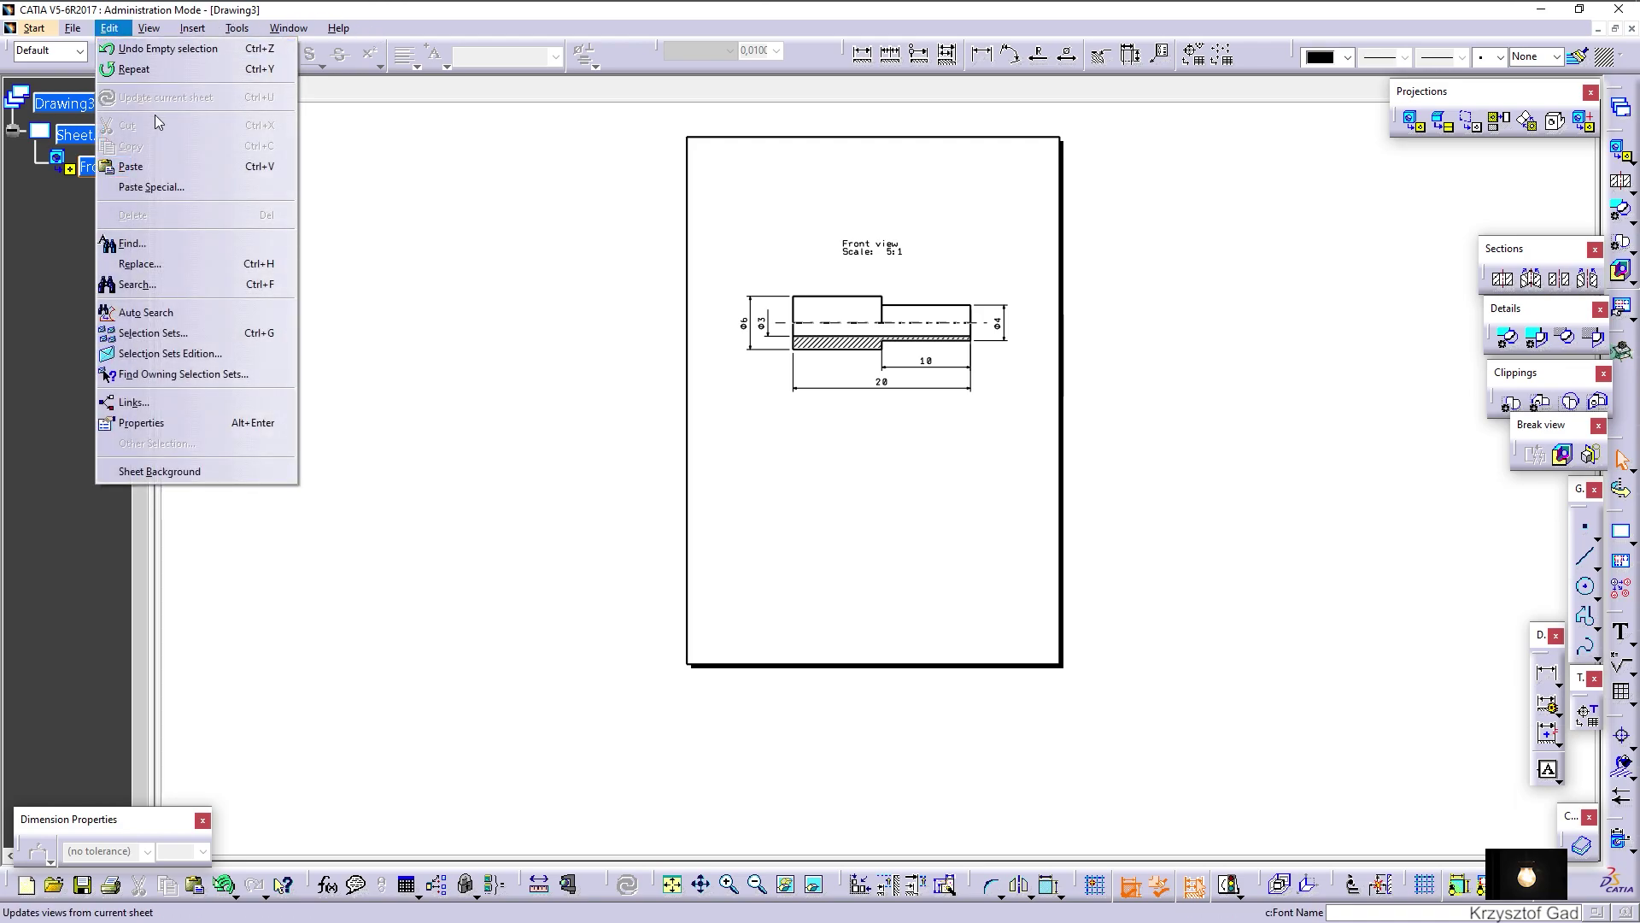
left_click(171, 472)
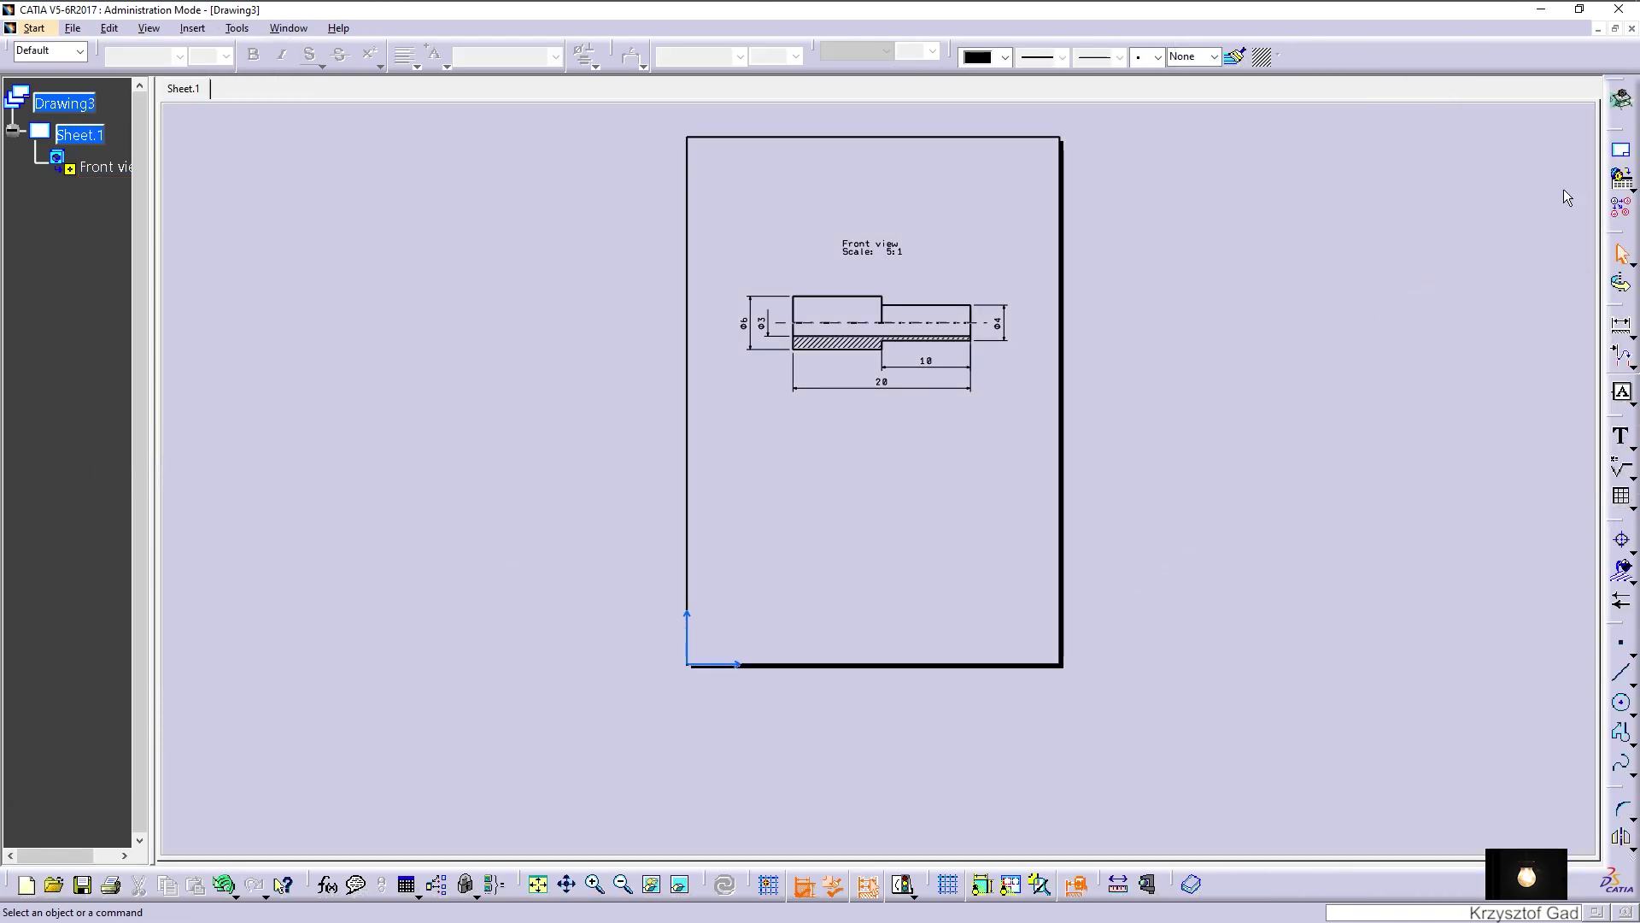
left_click(1621, 178)
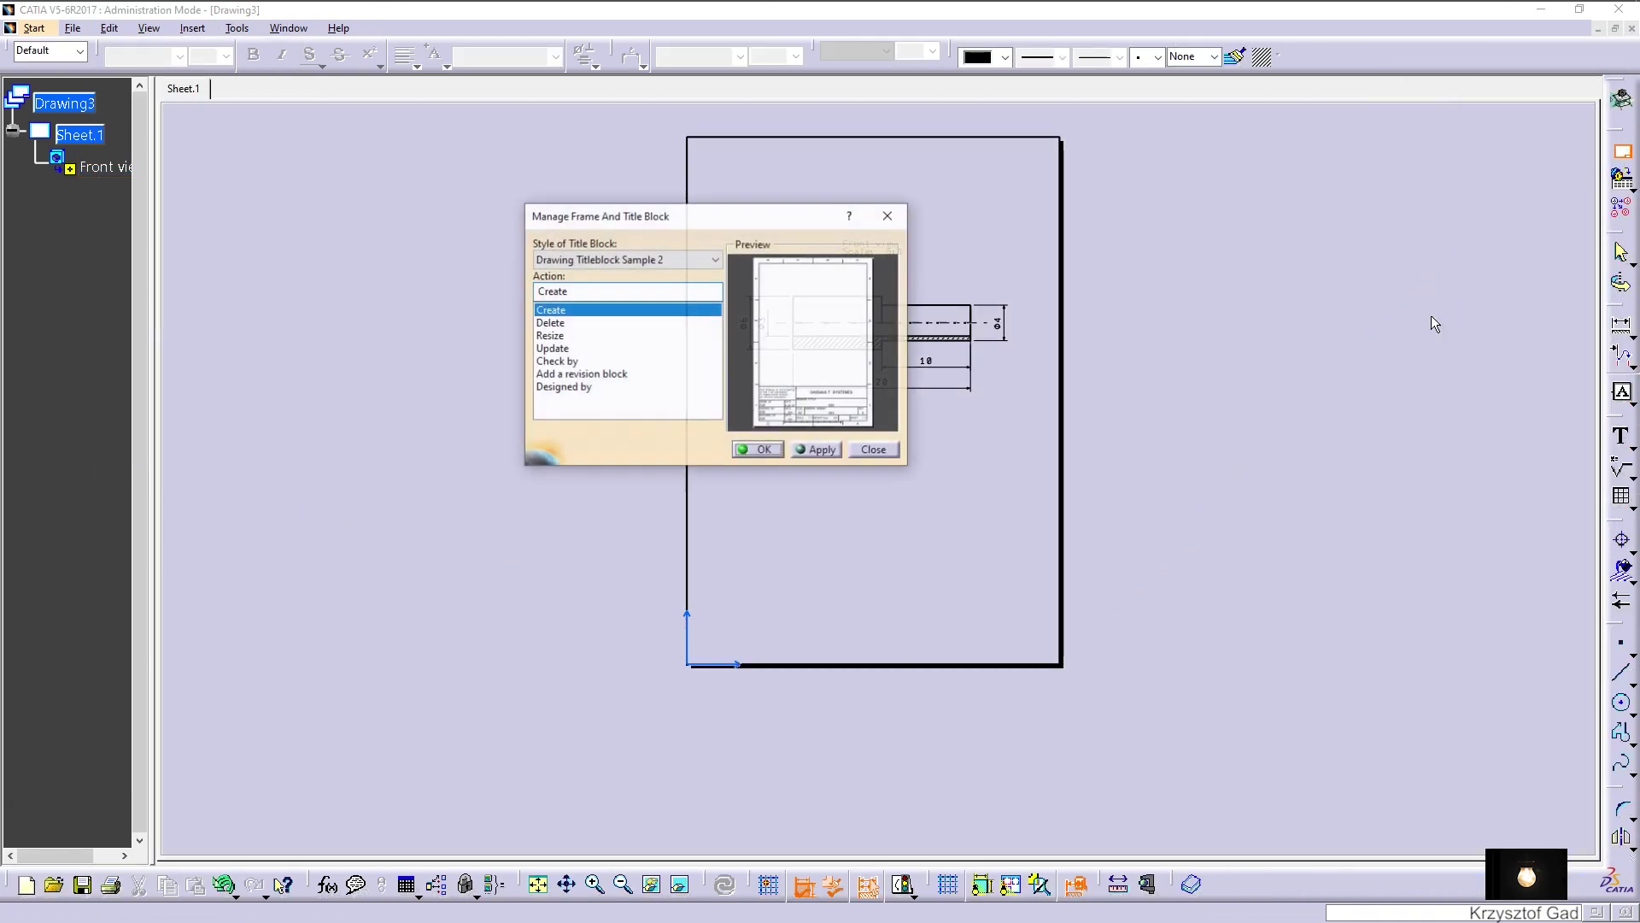
left_click(763, 450)
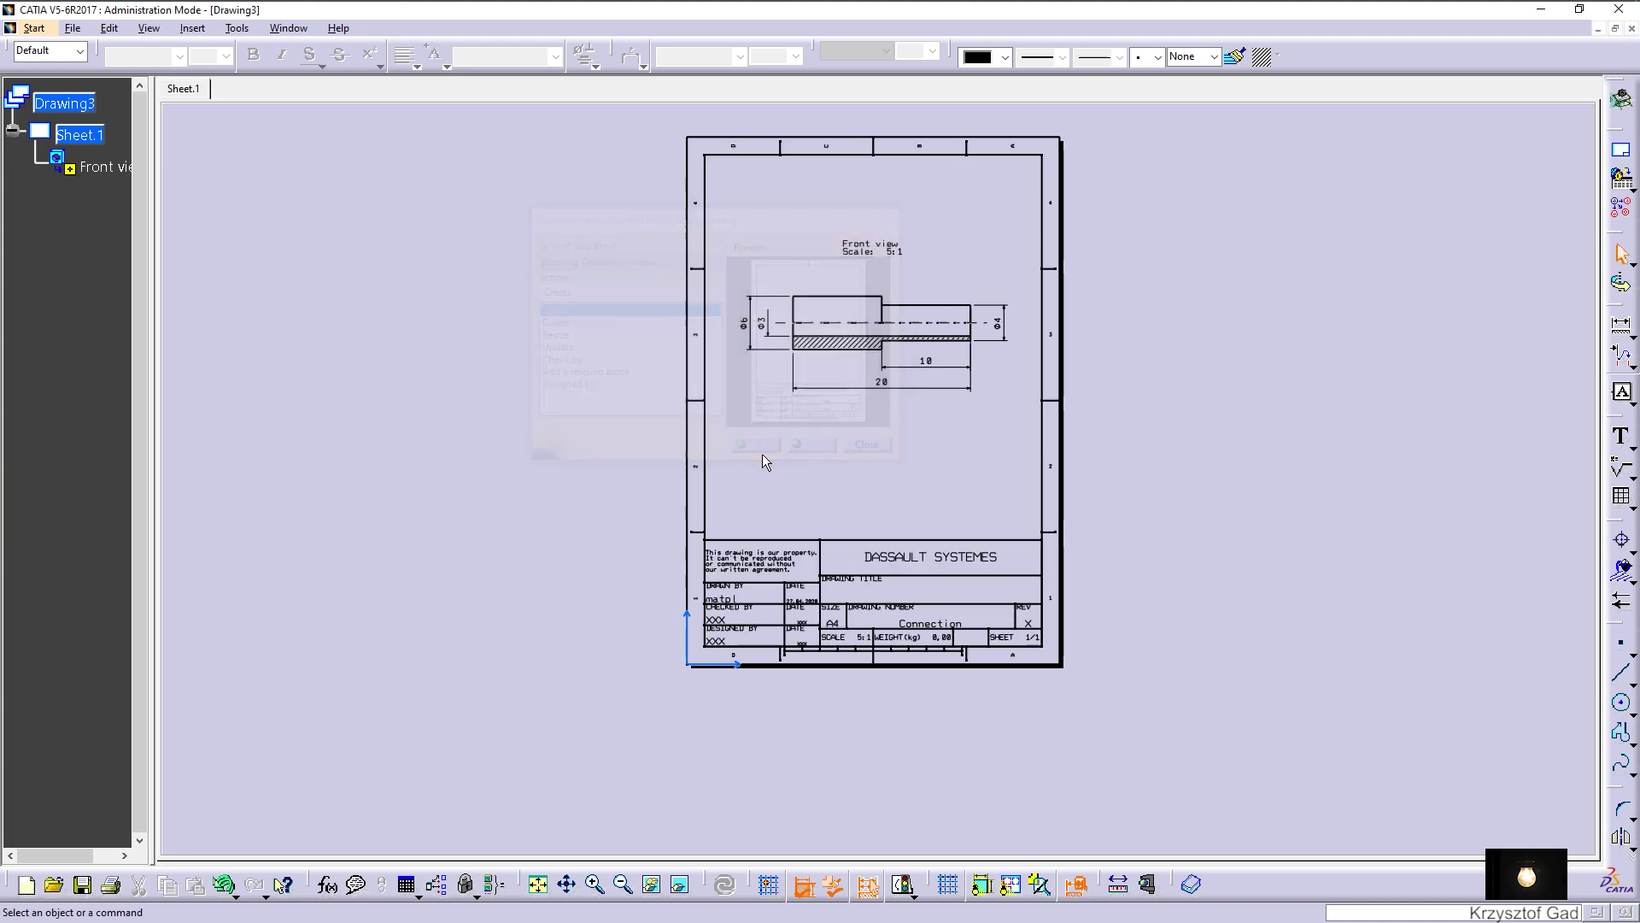
Set the title block's drawing number to Connection and return to the working views
scroll(824, 521, "up", 2)
scroll(885, 593, "up", 2)
scroll(926, 658, "up", 2)
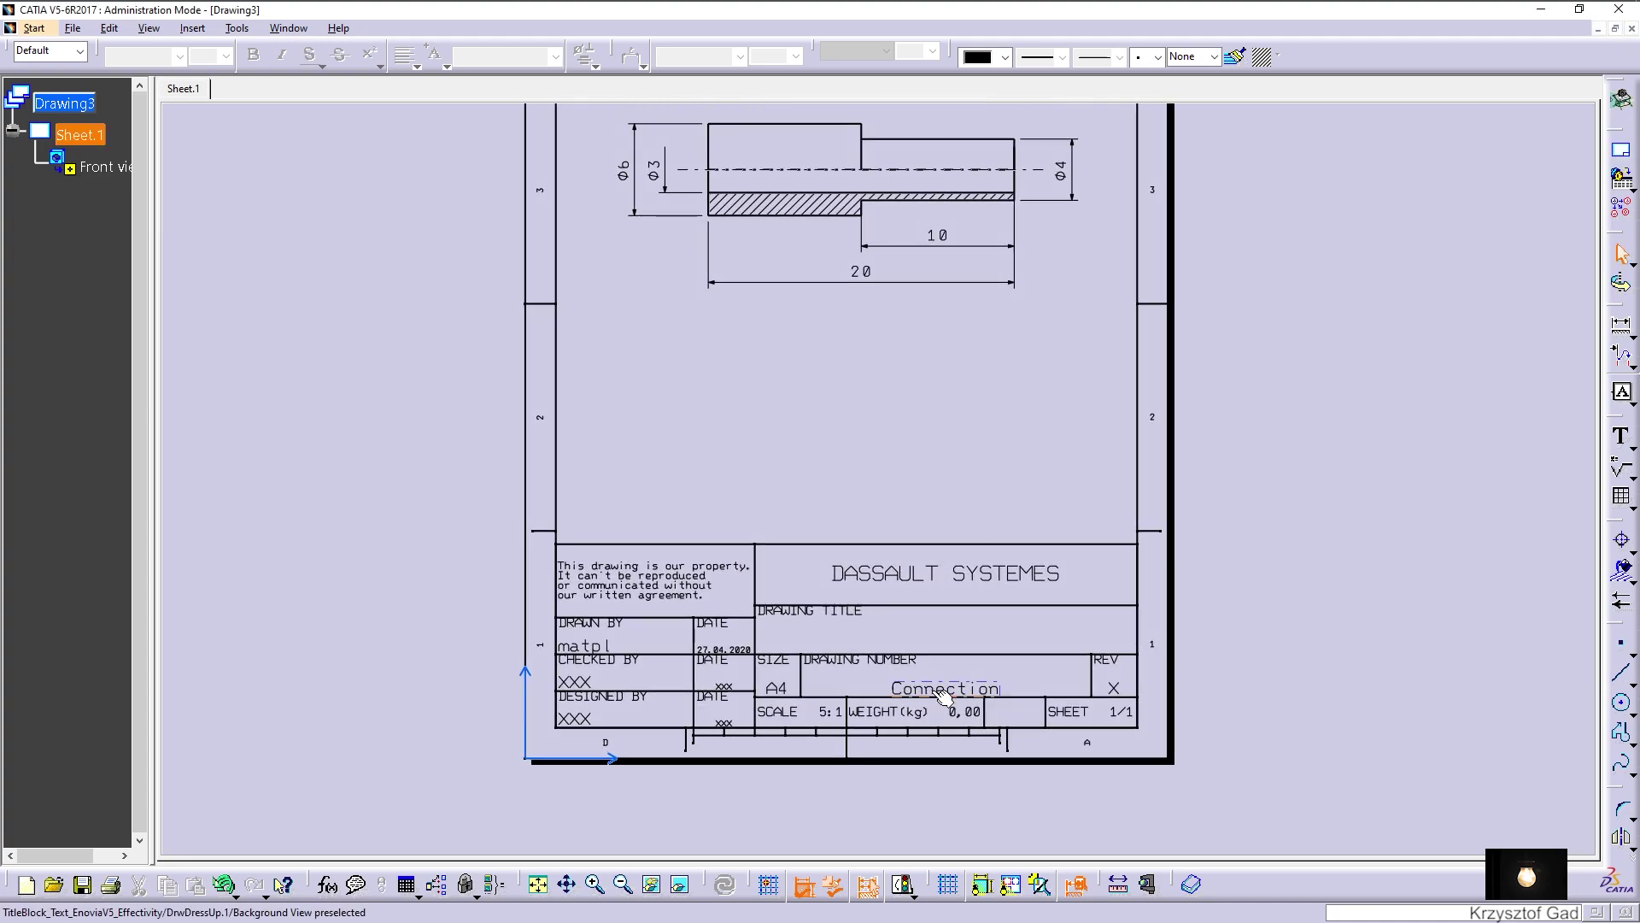
left_click_drag(944, 696, 929, 684)
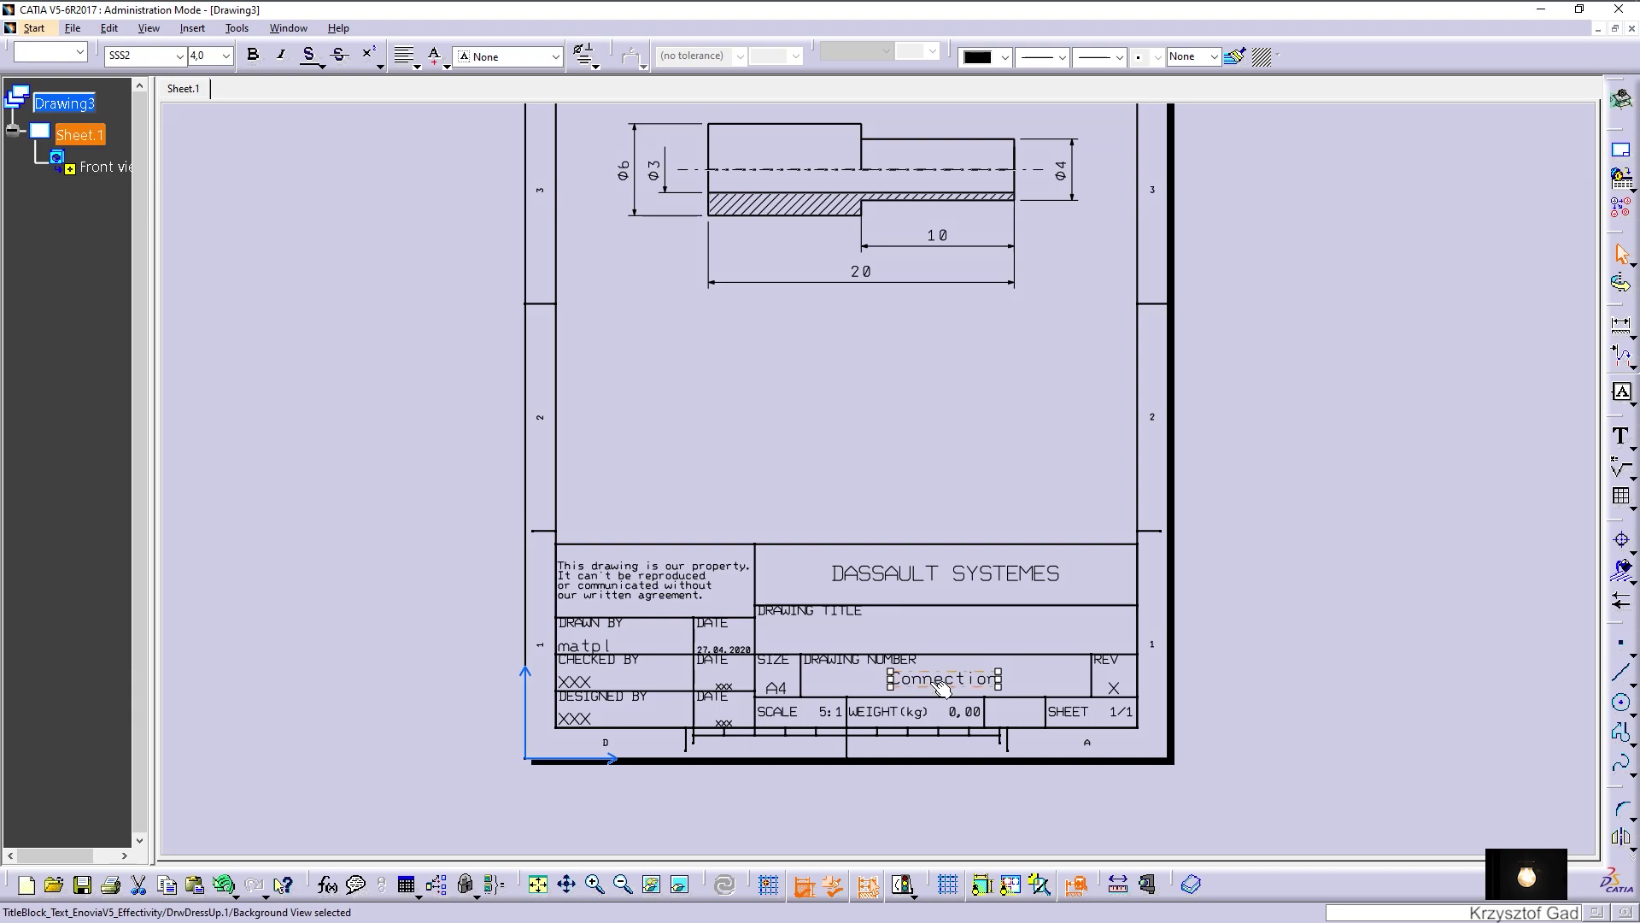
double_click(943, 681)
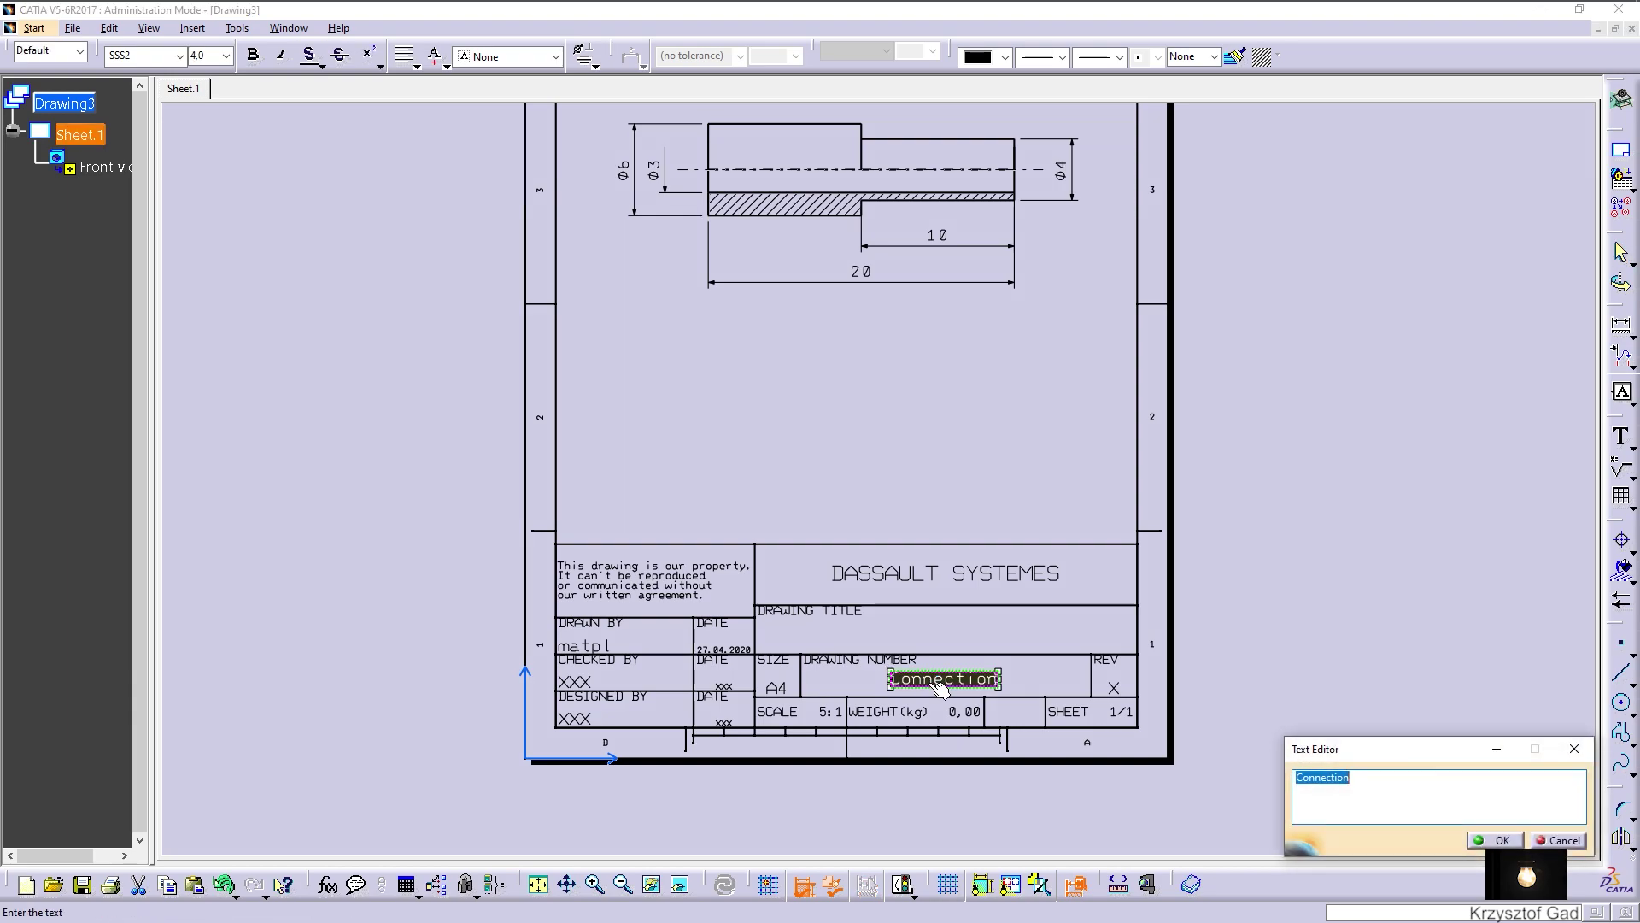
left_click(1496, 840)
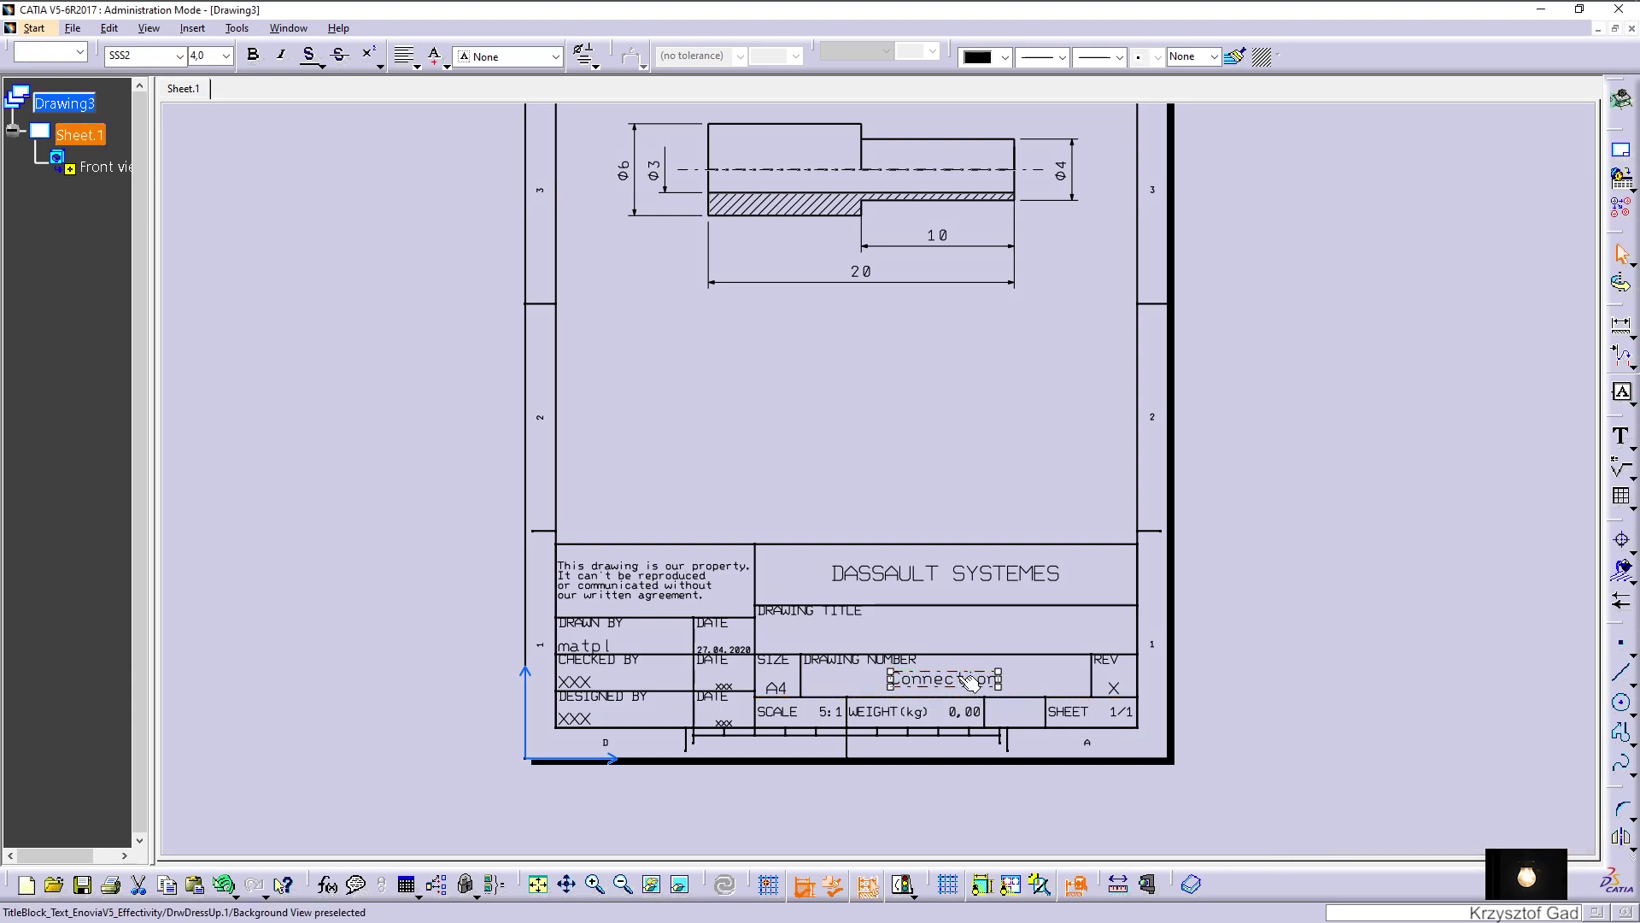
left_click(109, 28)
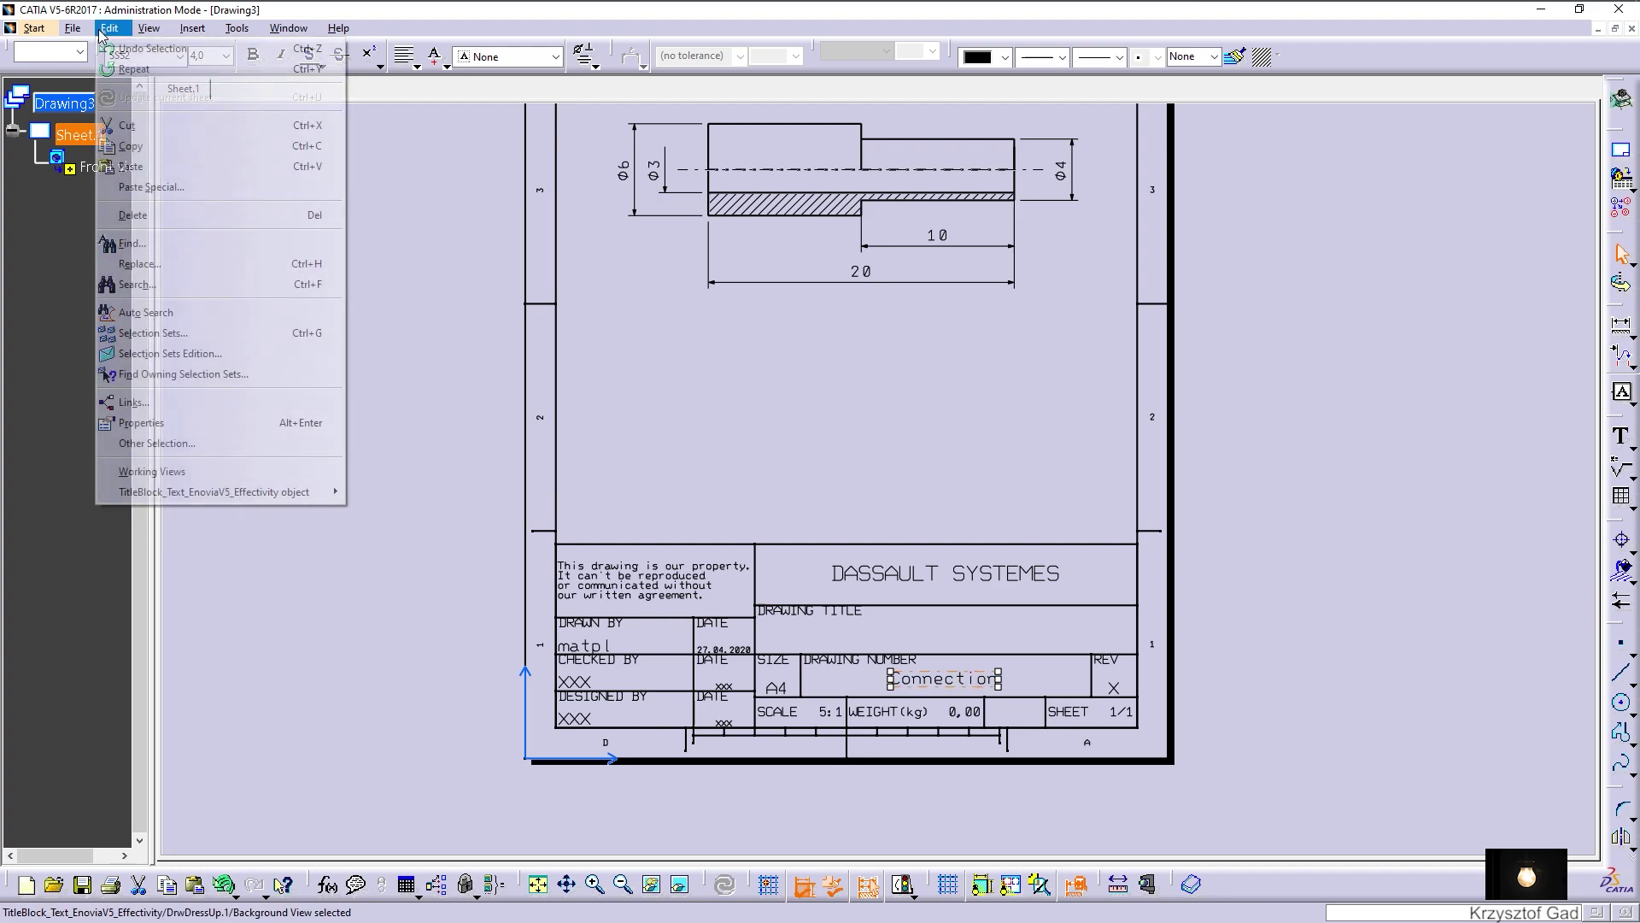
left_click(193, 472)
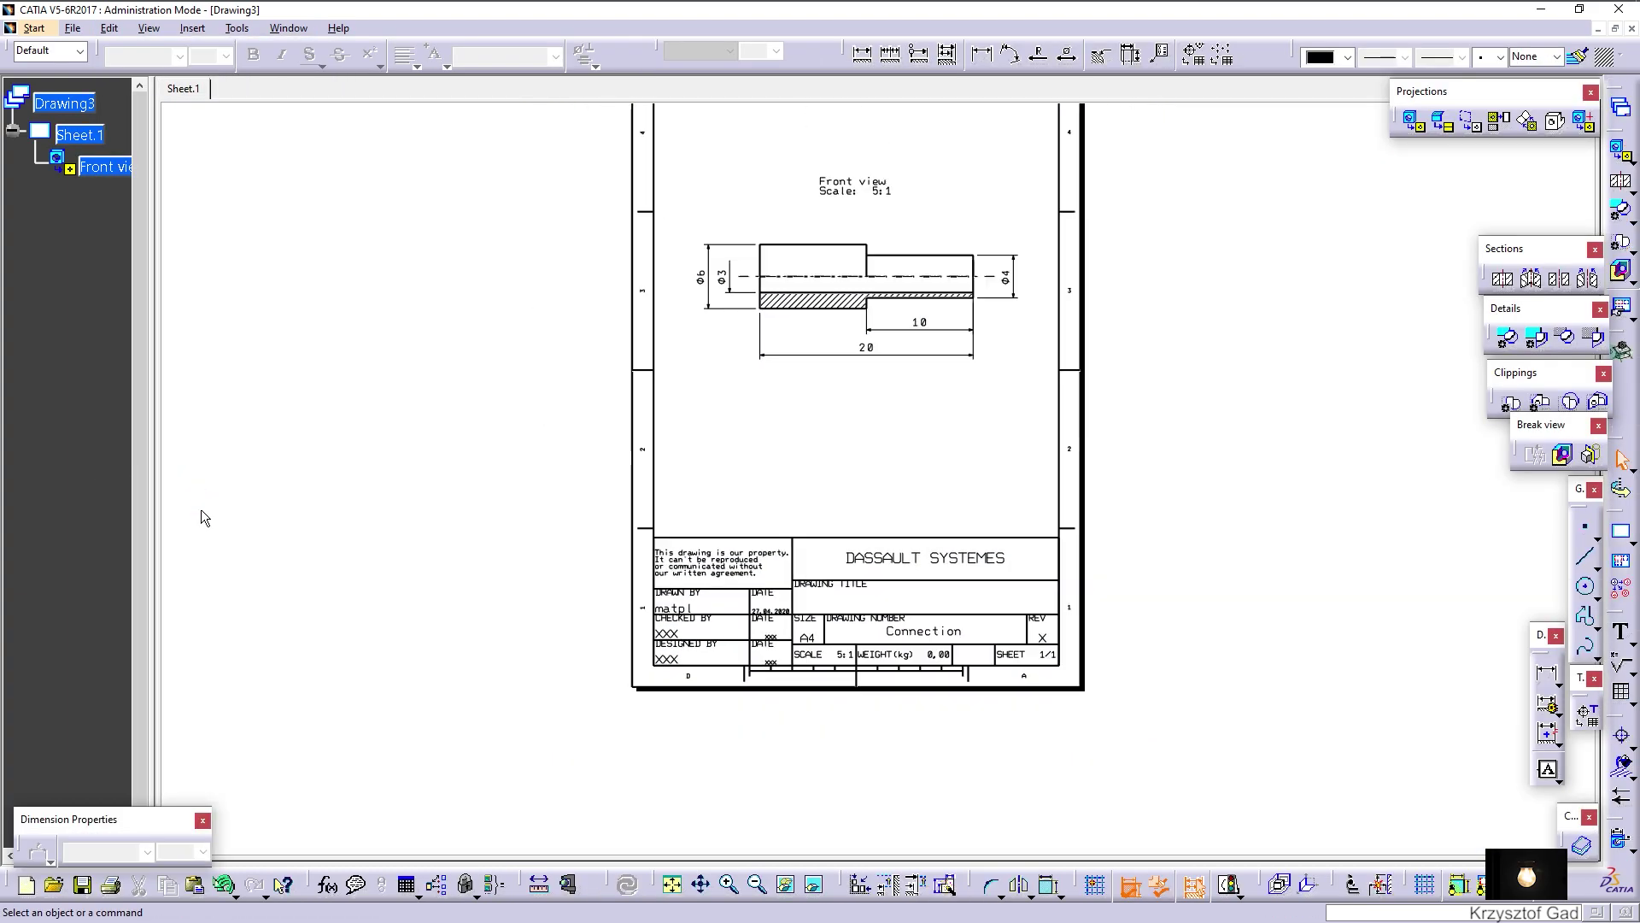
scroll(843, 657, "up", 5)
middle_click_drag(842, 656, 837, 750)
scroll(839, 738, "down", 1)
scroll(839, 739, "down", 3)
scroll(839, 738, "down", 2)
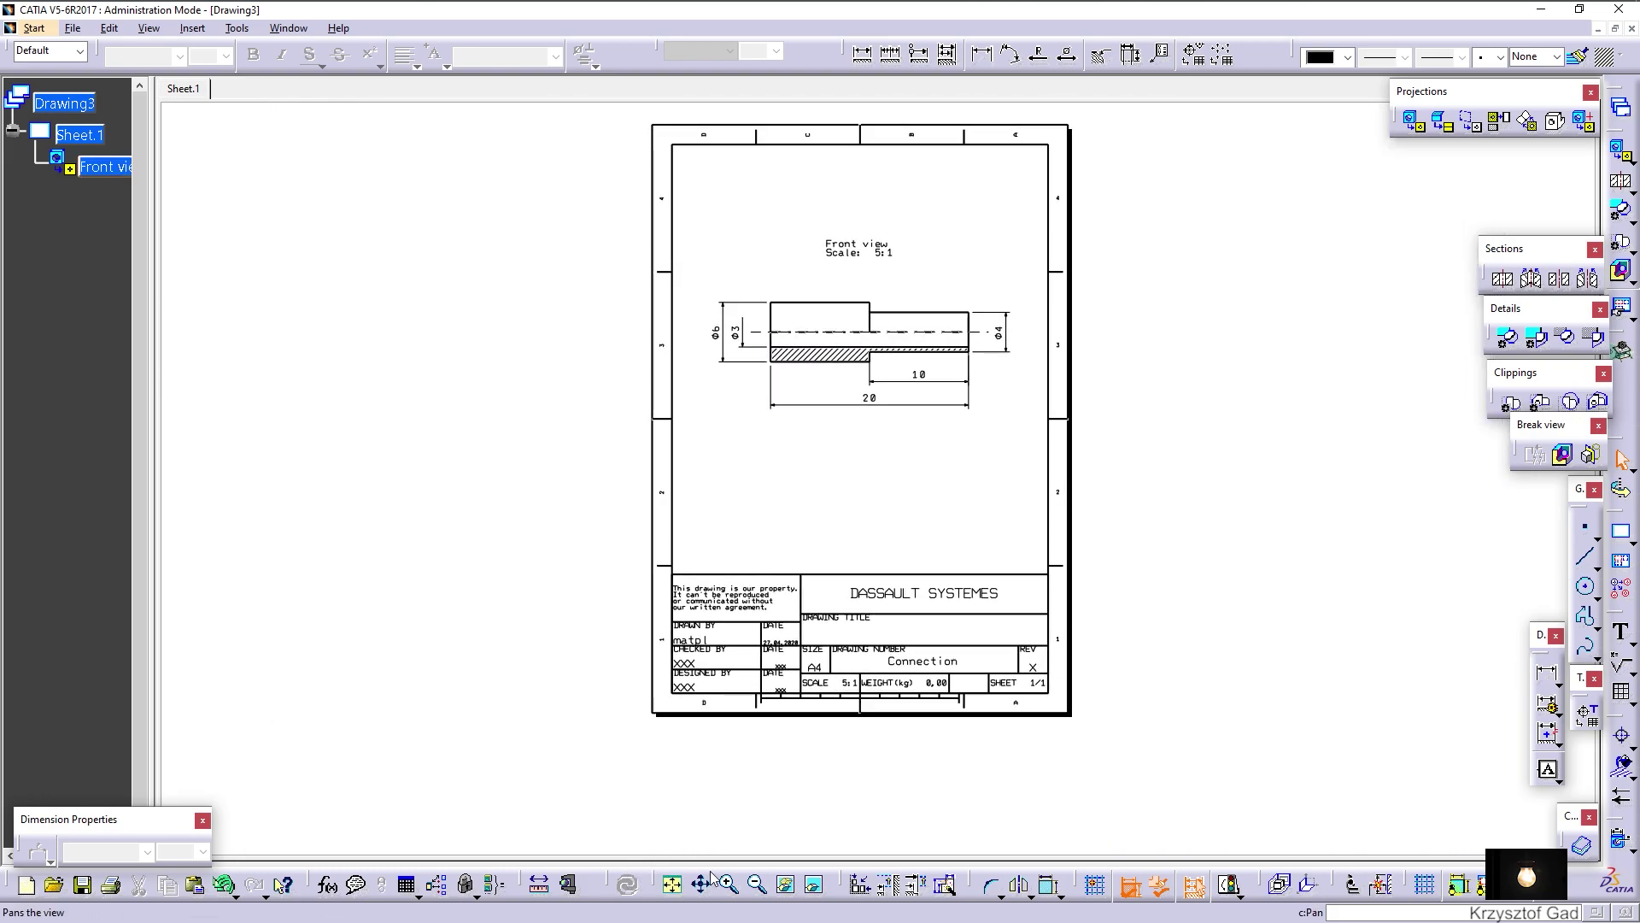
left_click(672, 884)
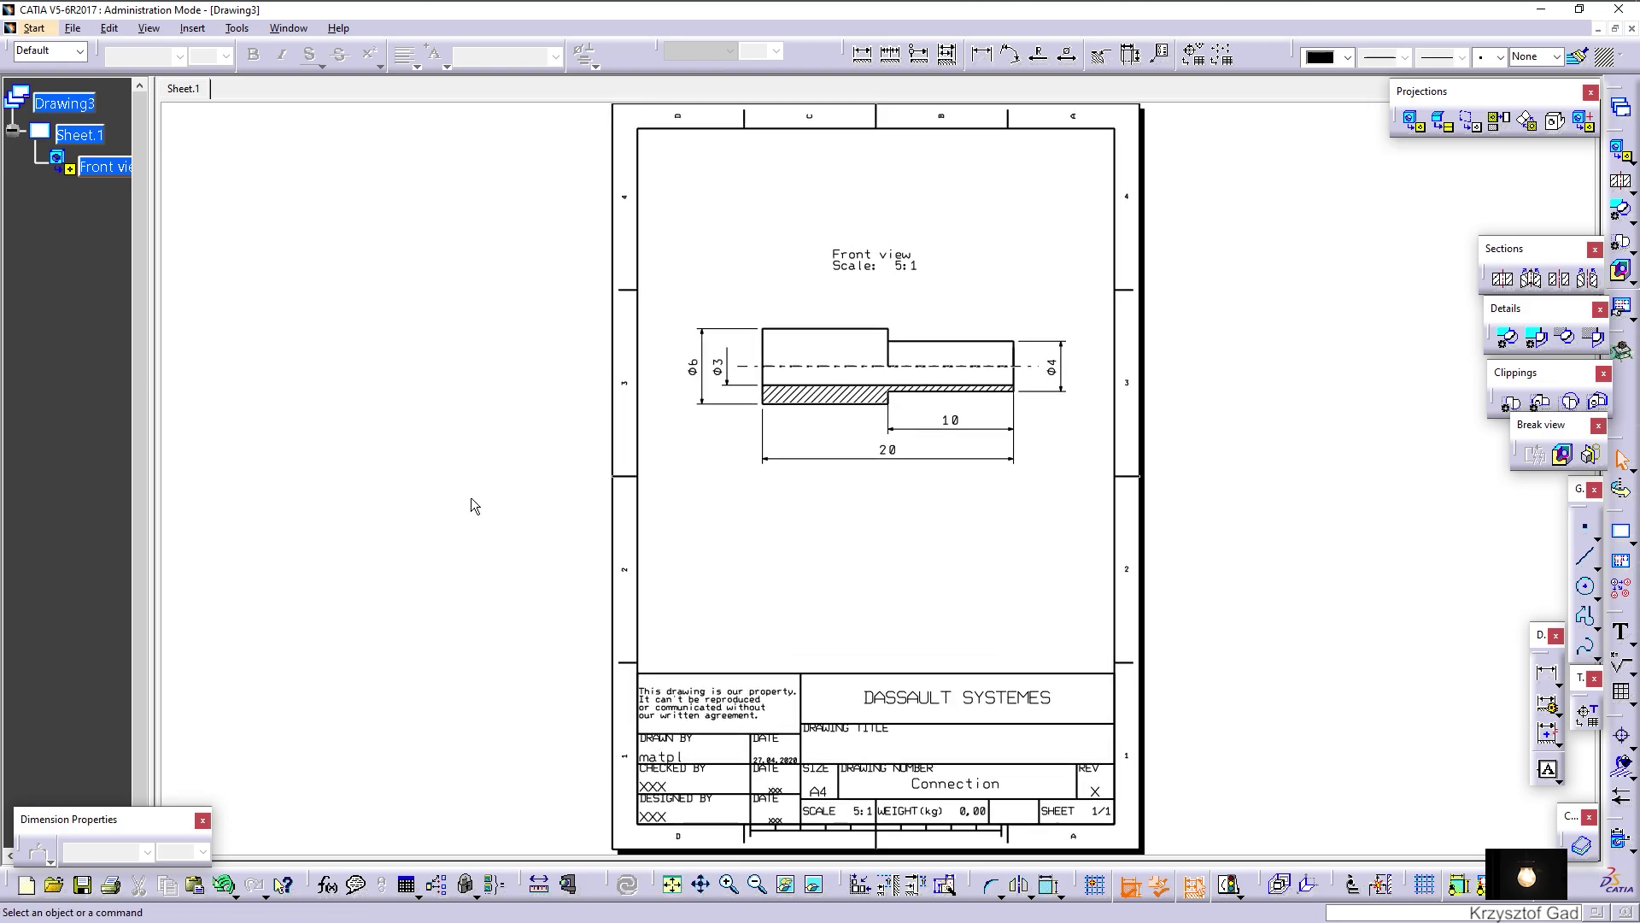